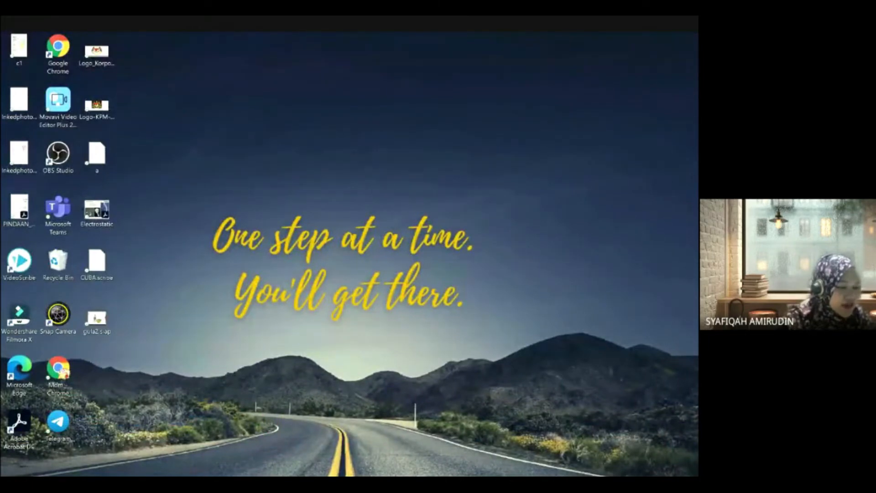
# Switch to VideoScribe and create a new blank scribe
pyautogui.rightClick(414, 484)
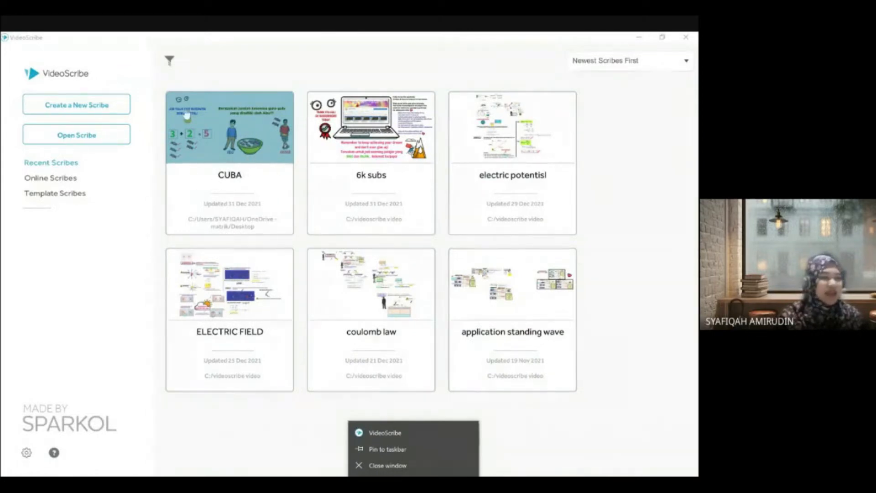
pyautogui.click(79, 110)
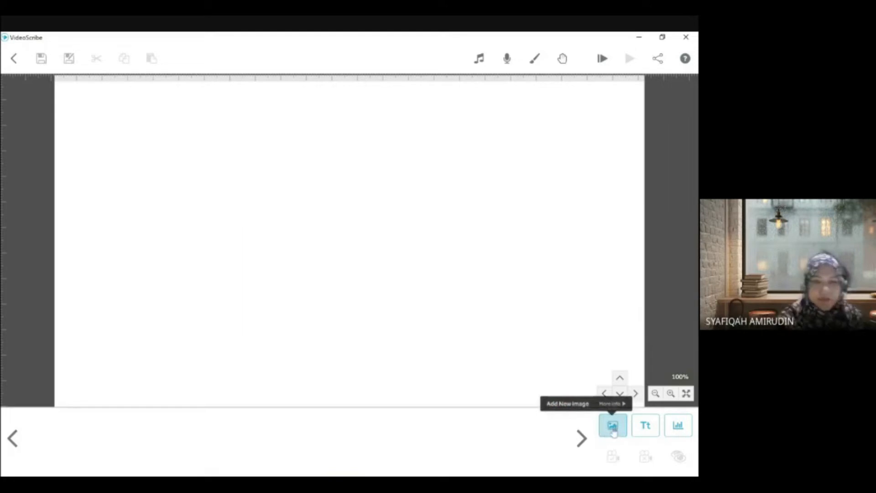
# Add the triangle diagram of three charges from the recently used images, and delete it from the canvas again
pyautogui.click(613, 431)
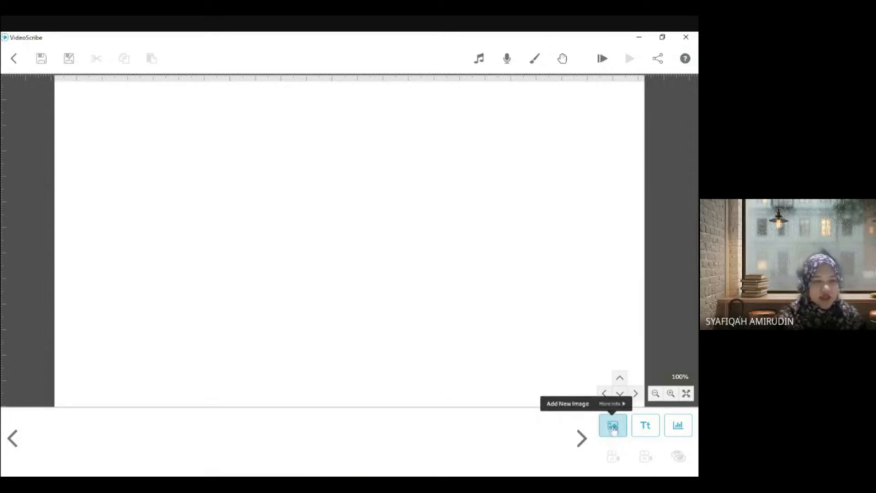
pyautogui.click(614, 431)
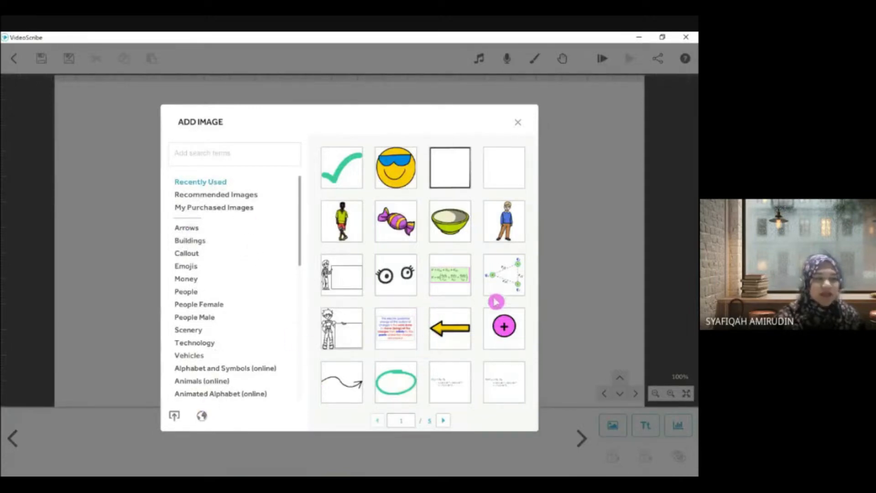
pyautogui.click(503, 280)
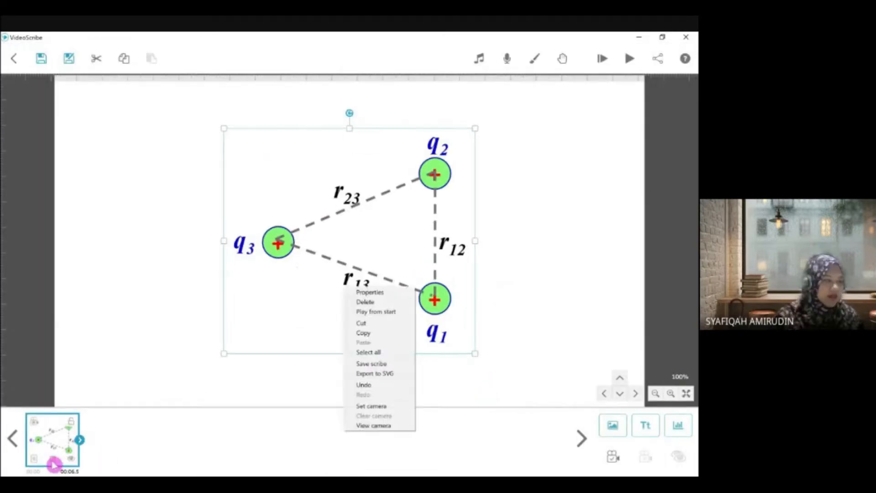
pyautogui.click(53, 462)
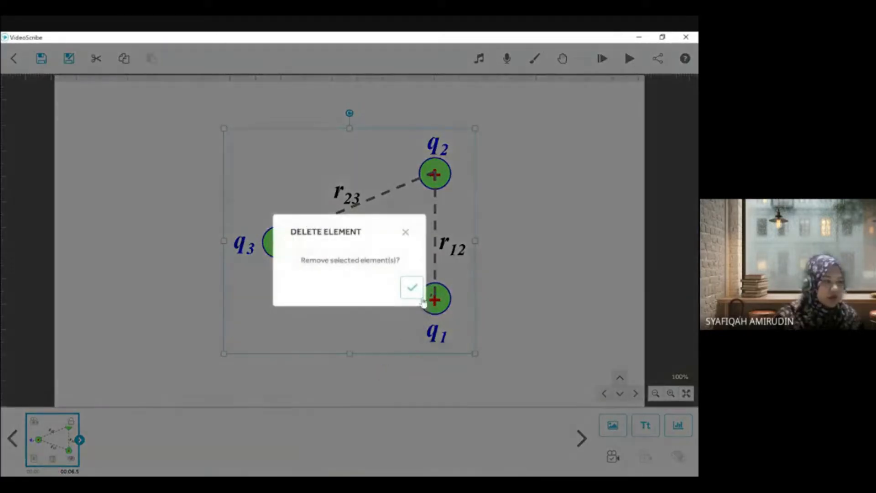
pyautogui.click(412, 287)
# Look through the image library categories and the desktop image files available for import, without importing any
pyautogui.click(612, 425)
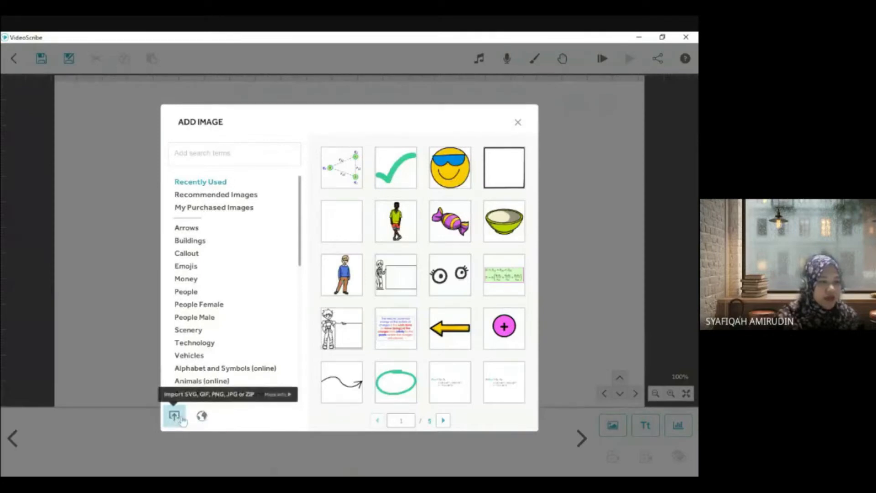
pyautogui.click(182, 410)
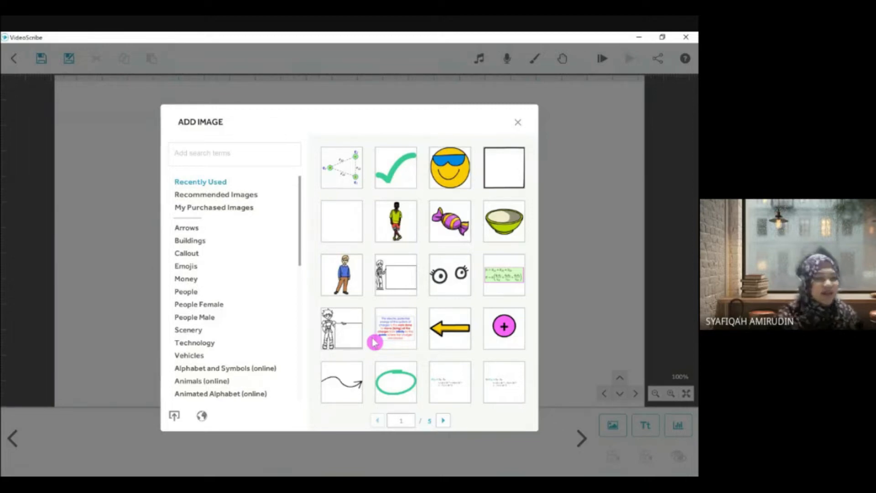
pyautogui.scroll(-1, 240, 312)
pyautogui.scroll(-1, 240, 312)
pyautogui.scroll(2, 244, 316)
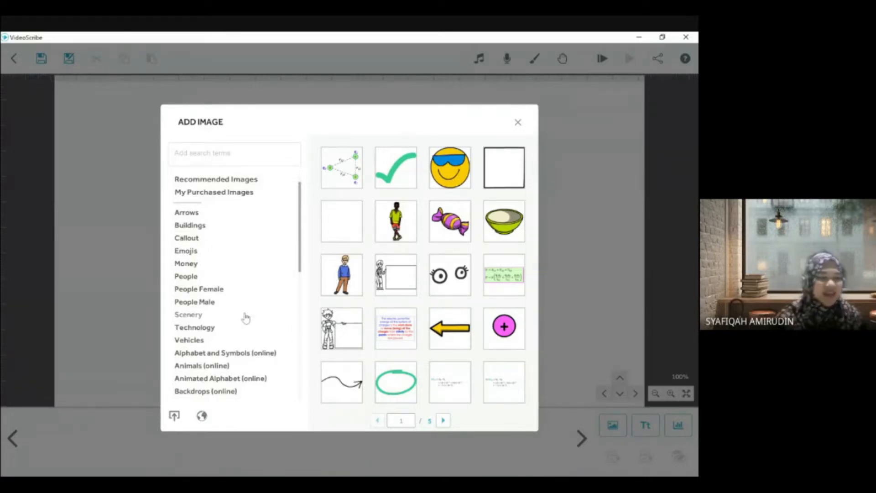
pyautogui.click(175, 415)
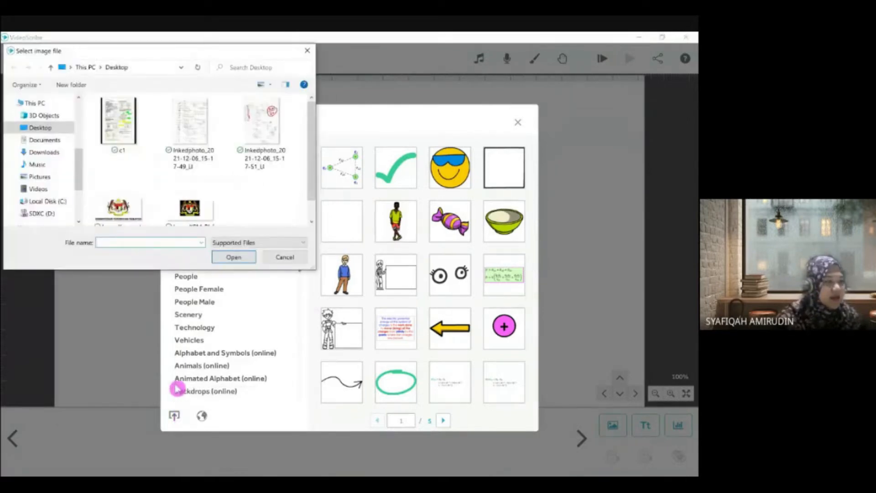
pyautogui.scroll(-1, 120, 187)
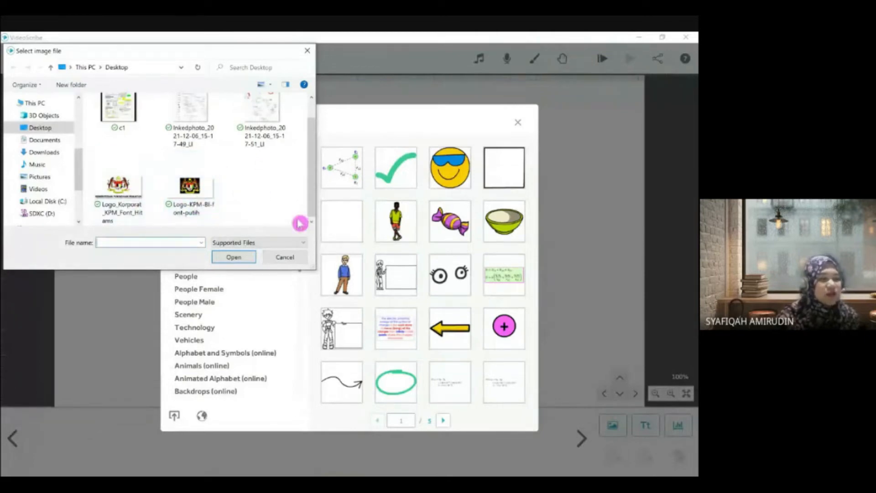
pyautogui.click(285, 257)
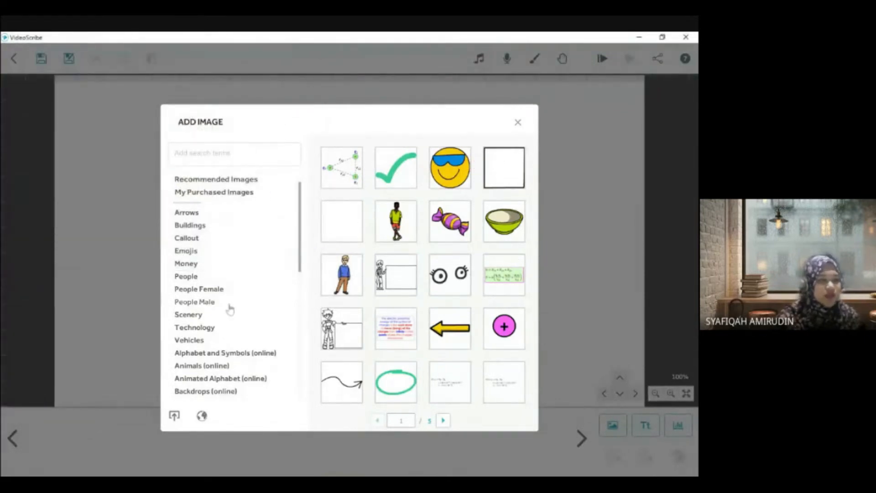
# Add the coloured houseboat picture from the Buildings image category to the canvas
pyautogui.scroll(-5, 196, 328)
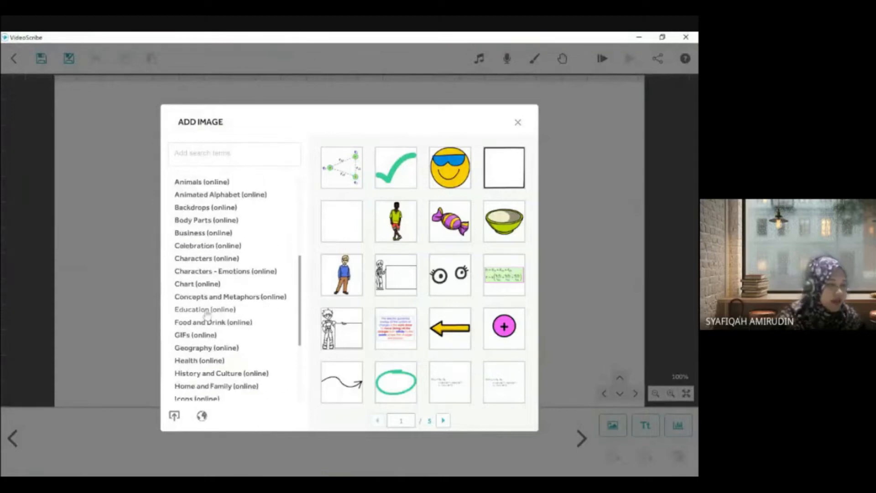
pyautogui.scroll(-2, 207, 305)
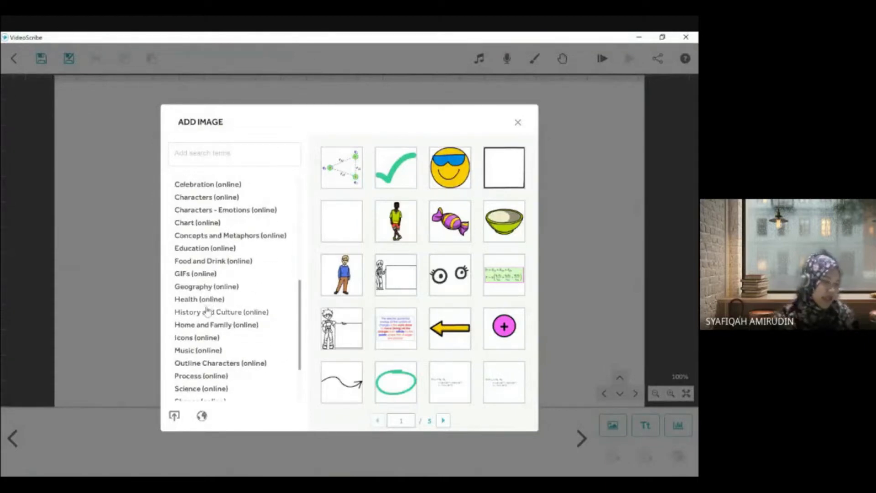
pyautogui.scroll(-1, 200, 302)
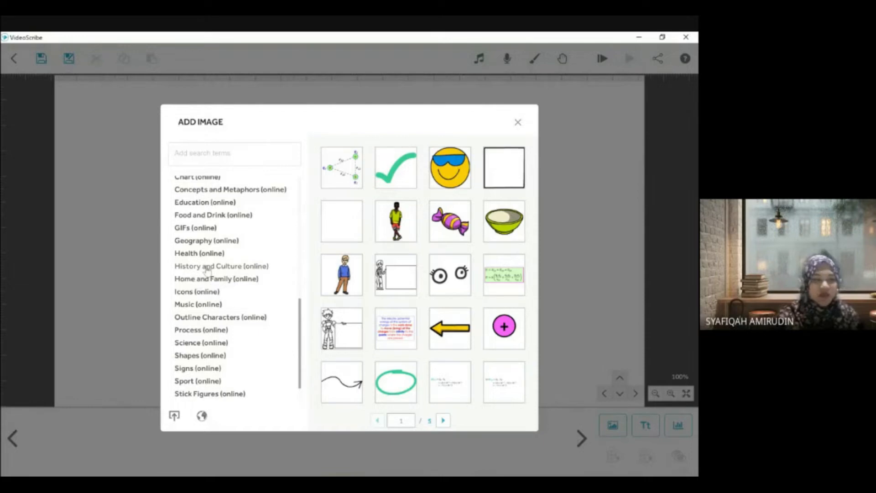
pyautogui.scroll(6, 218, 268)
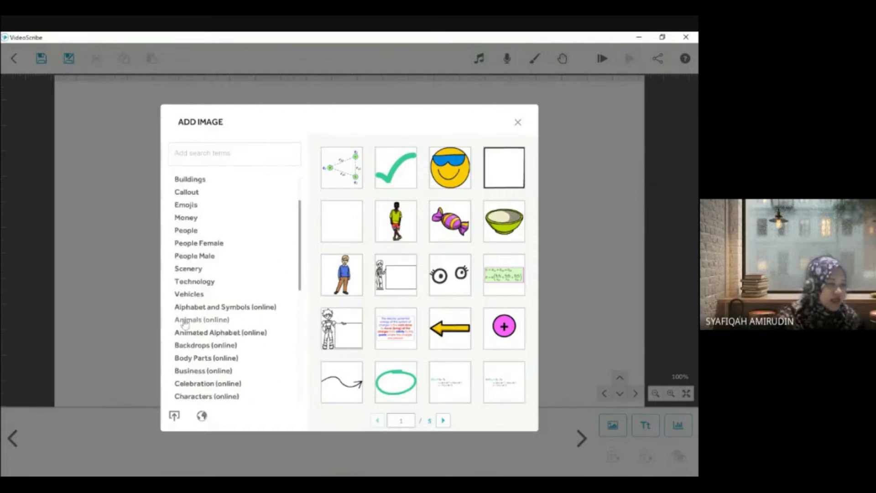
pyautogui.click(201, 179)
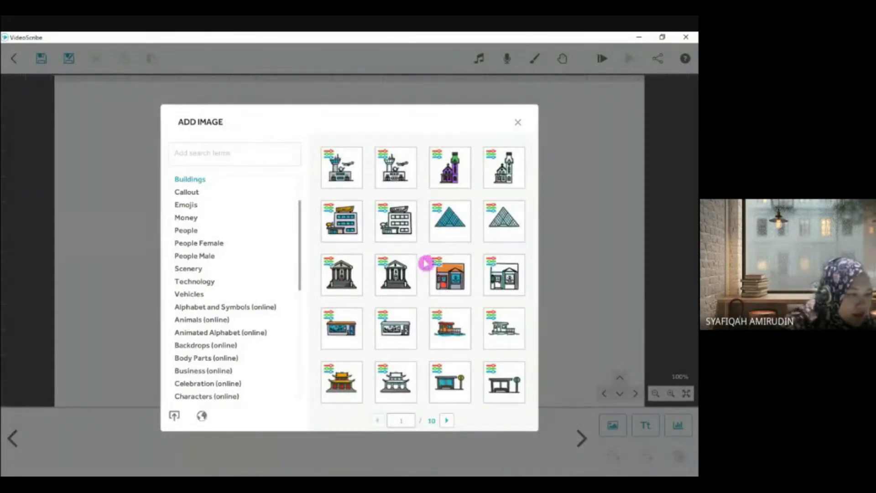
pyautogui.click(442, 340)
pyautogui.moveTo(452, 294)
pyautogui.mouseDown()
pyautogui.moveTo(473, 319)
pyautogui.moveTo(481, 308)
pyautogui.moveTo(453, 295)
pyautogui.mouseUp()
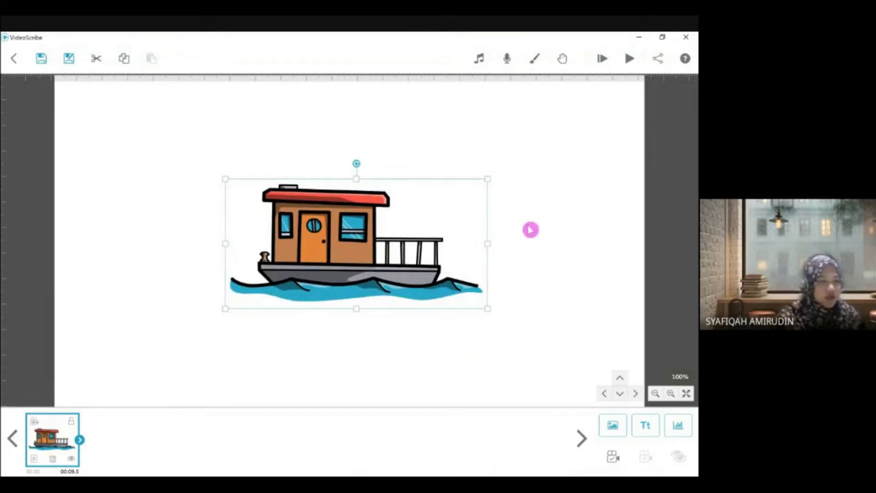
# Preview the houseboat's drawing animation and stop the playback
pyautogui.click(629, 58)
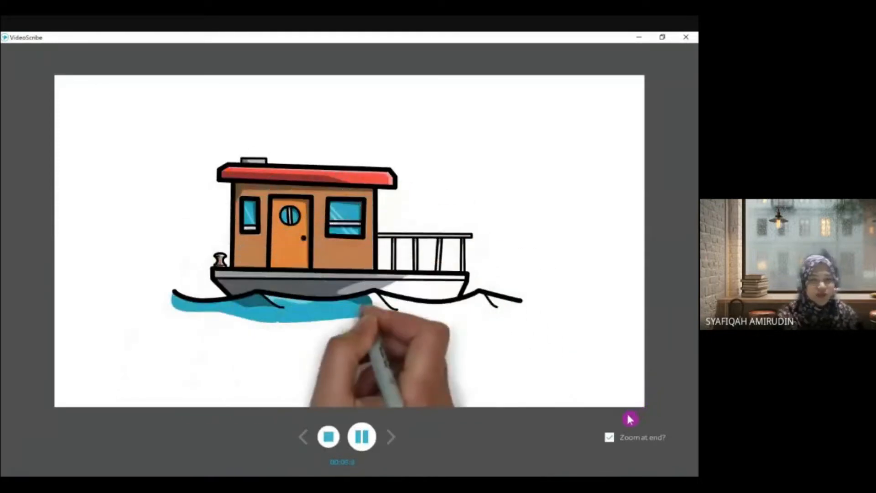
pyautogui.click(329, 437)
pyautogui.click(344, 358)
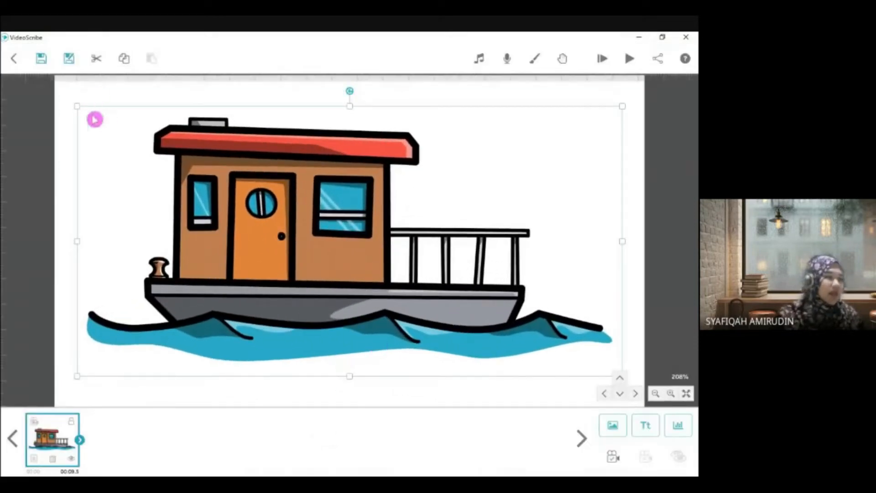
# Add the recently used three-charge triangle diagram, and resize and reposition it below the houseboat
pyautogui.scroll(-5, 512, 345)
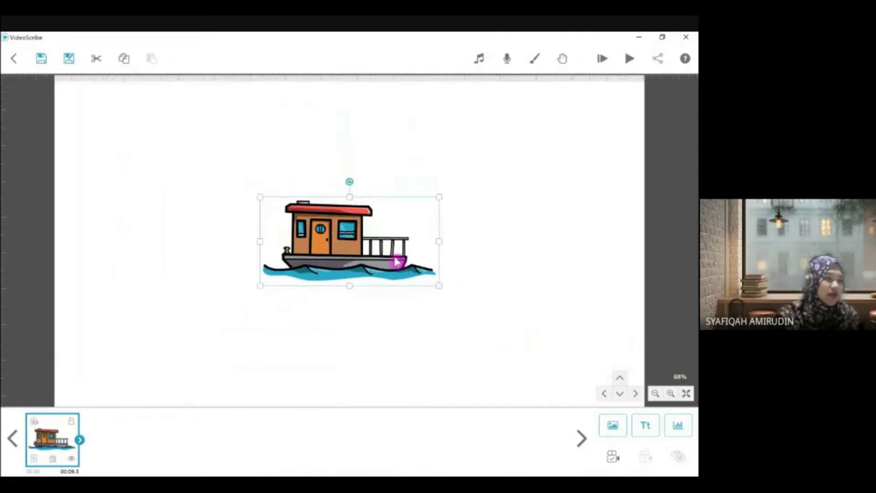
pyautogui.click(614, 427)
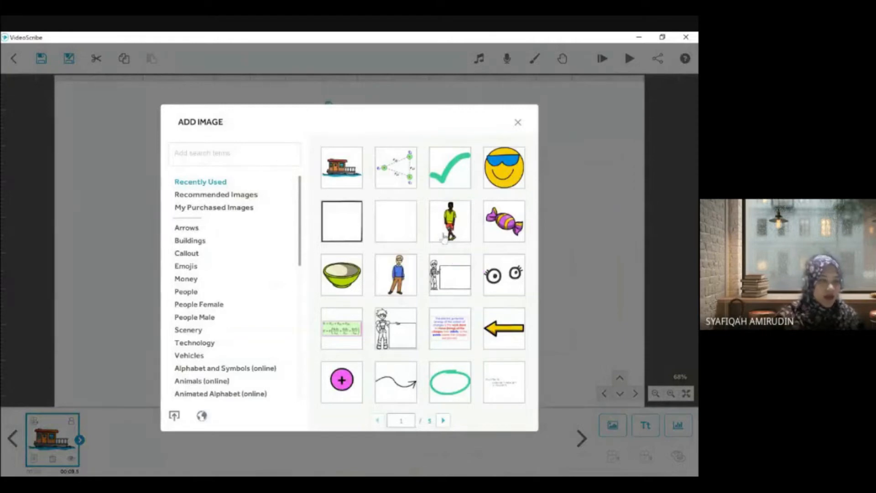
pyautogui.click(404, 178)
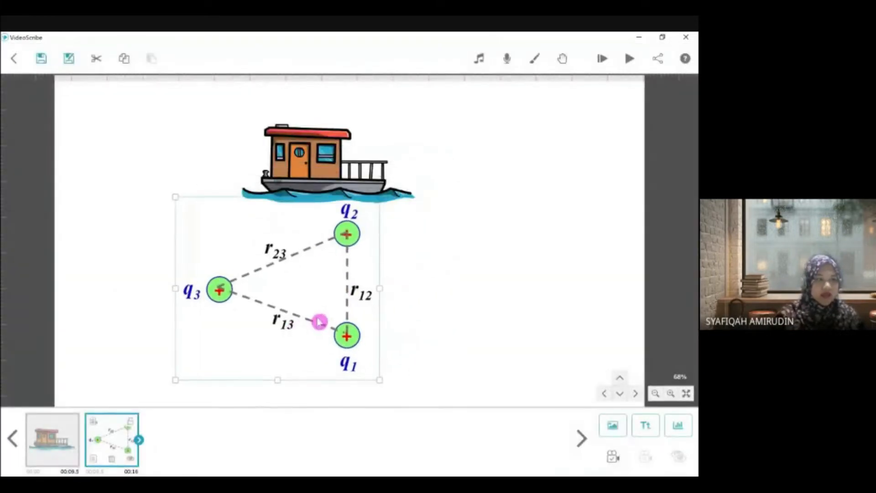
pyautogui.moveTo(380, 202); pyautogui.dragTo(353, 224)
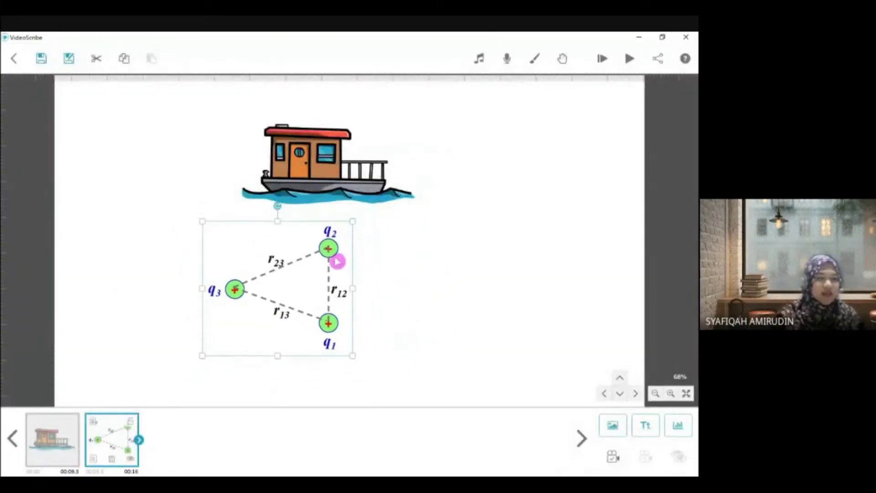
pyautogui.moveTo(342, 270); pyautogui.dragTo(254, 272)
pyautogui.moveTo(266, 362); pyautogui.dragTo(296, 378)
pyautogui.click(247, 322)
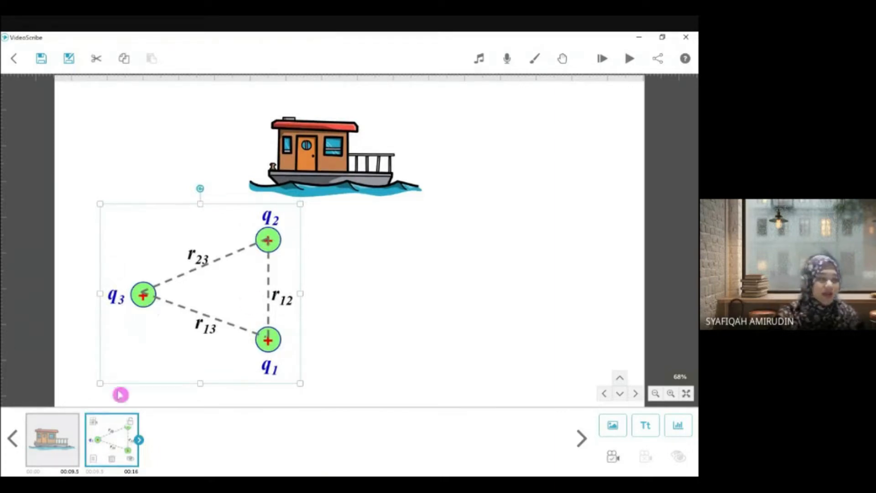
# Delete the three-charge triangle diagram from the scribe
pyautogui.click(113, 459)
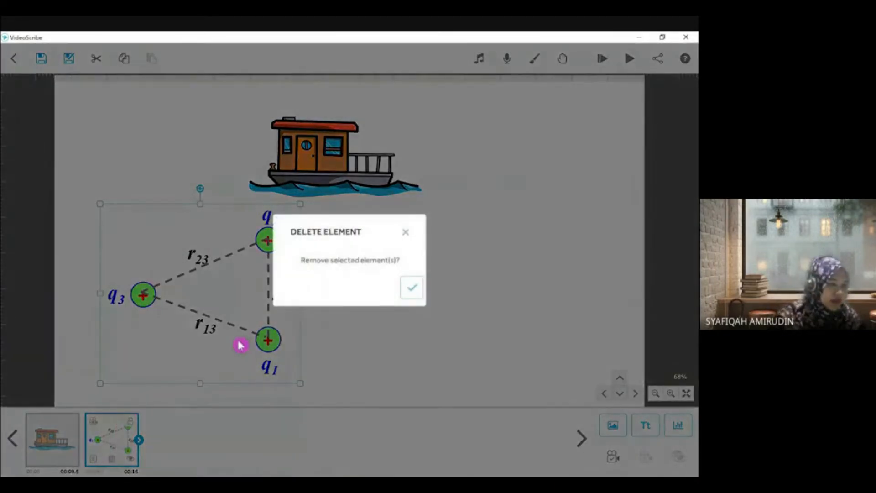
pyautogui.click(416, 285)
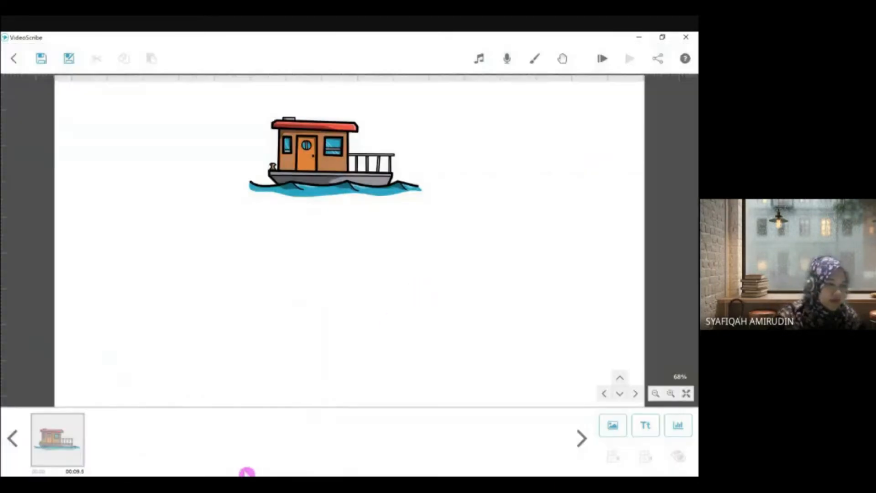
# Import the logo file Logo_Korporat_KPM_Font_Hitams from the desktop with the Draw animation and the Reveal draw style
pyautogui.click(612, 425)
pyautogui.scroll(-5, 445, 283)
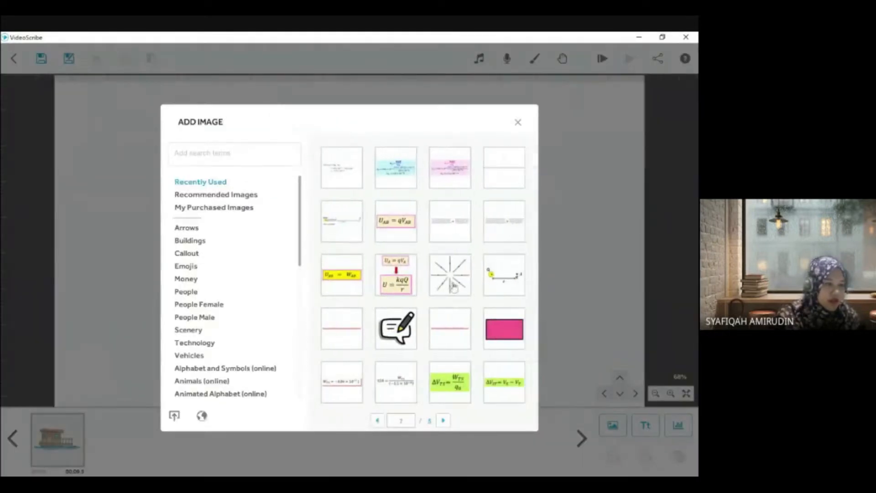
pyautogui.scroll(-5, 457, 290)
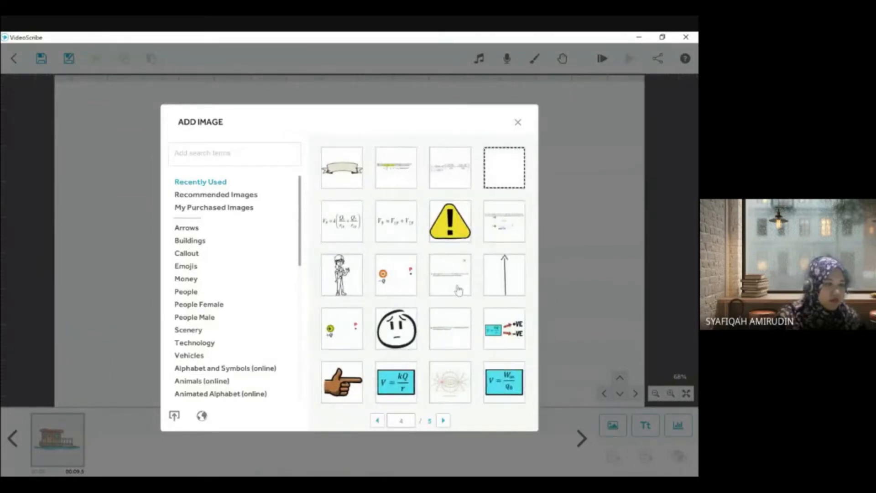
pyautogui.scroll(10, 458, 290)
pyautogui.click(174, 415)
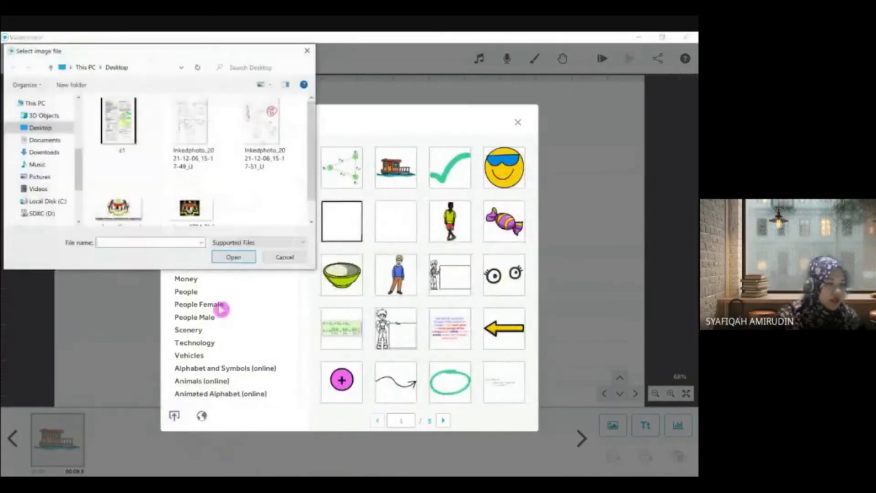
pyautogui.click(117, 208)
pyautogui.click(234, 257)
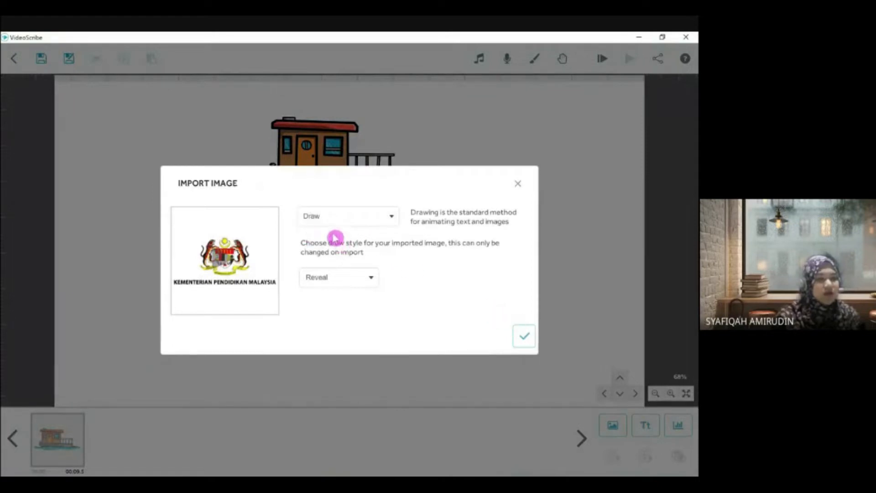
pyautogui.click(524, 340)
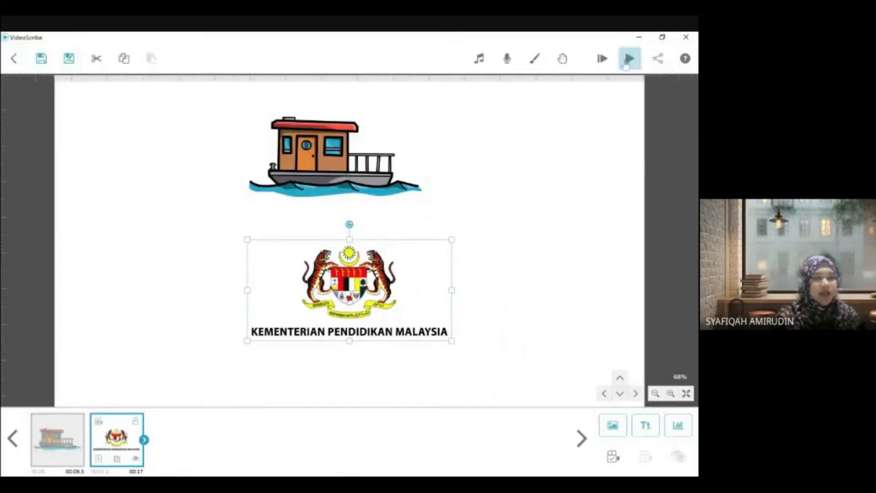
# Preview the imported logo's drawing animation, stop the playback and select the logo on the canvas
pyautogui.click(628, 62)
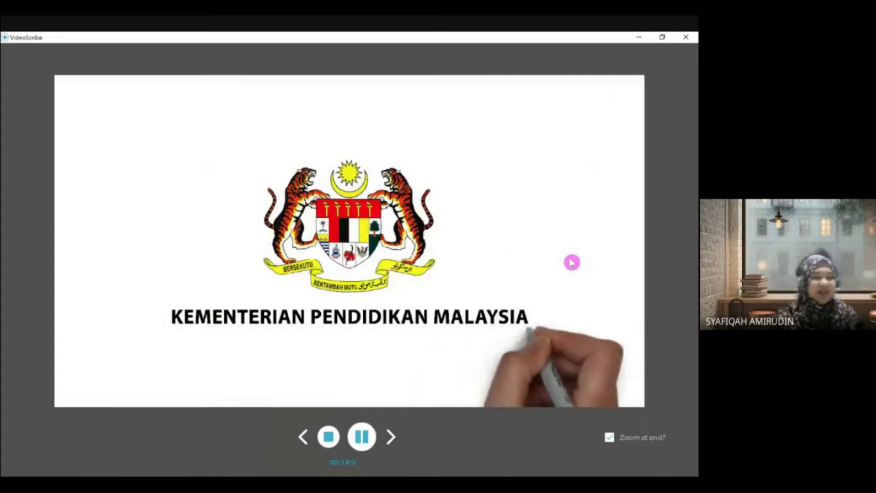
pyautogui.click(331, 443)
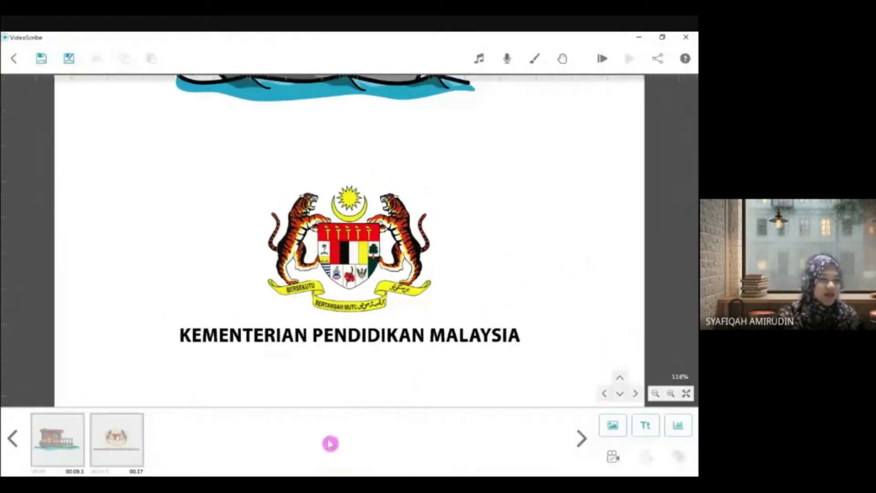
pyautogui.click(360, 302)
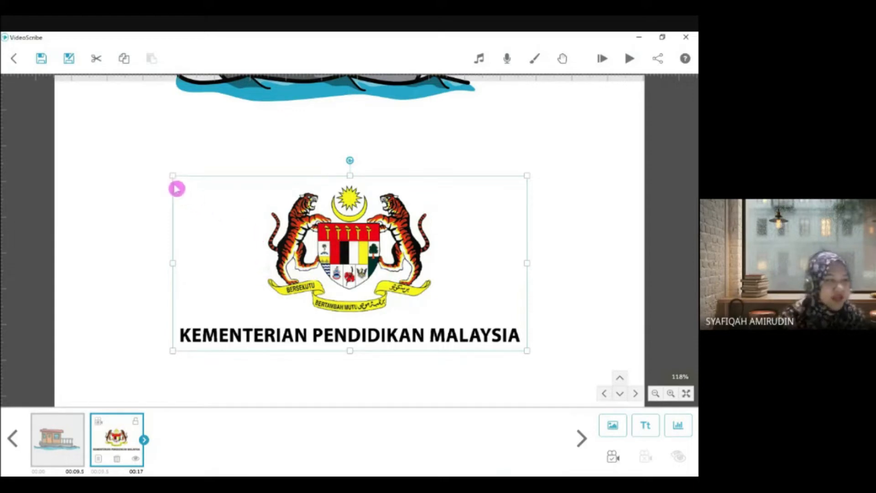
# Shrink the Kementerian Pendidikan Malaysia logo and reposition it below the houseboat
pyautogui.moveTo(173, 177); pyautogui.dragTo(237, 221)
pyautogui.moveTo(337, 265); pyautogui.dragTo(326, 259)
pyautogui.click(73, 434)
pyautogui.click(121, 440)
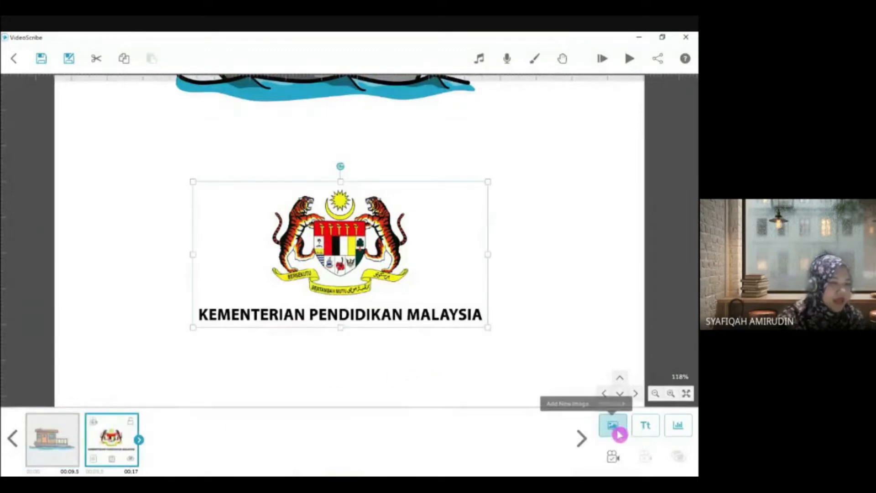
# Delete the Kementerian Pendidikan Malaysia logo from the scribe
pyautogui.click(113, 459)
pyautogui.click(411, 287)
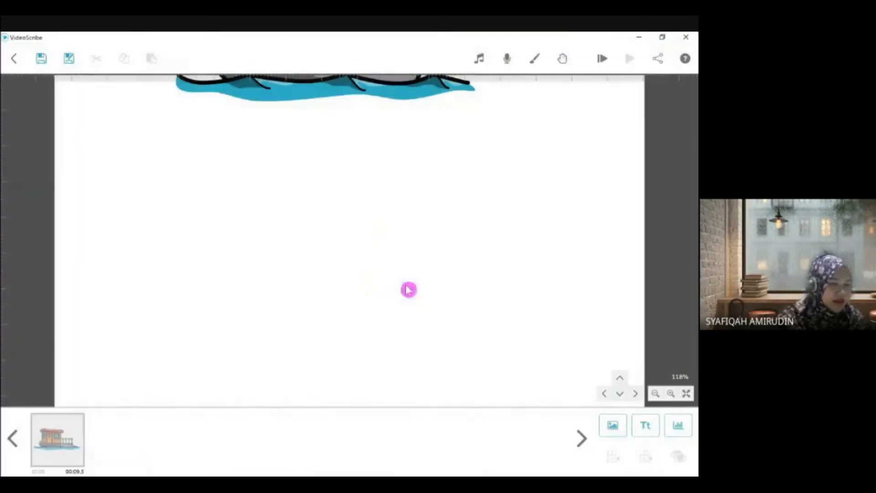
# Look at the options for adding text and adding a chart without inserting either
pyautogui.click(650, 431)
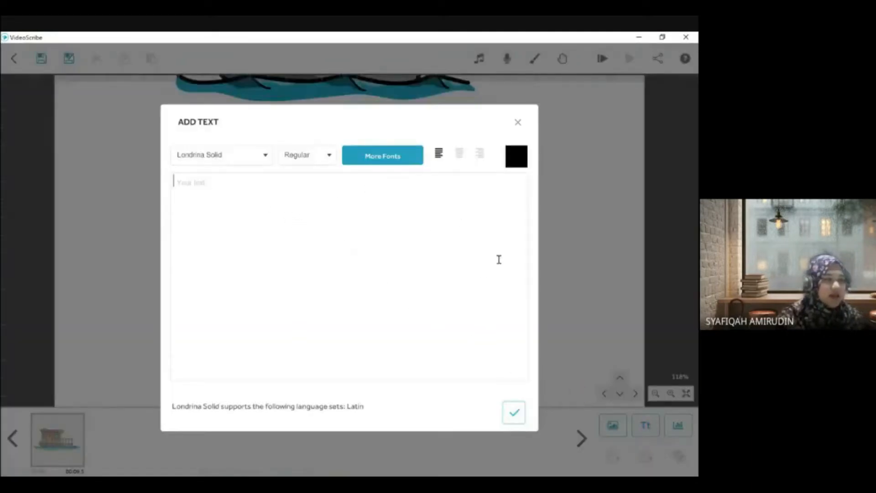
pyautogui.click(518, 122)
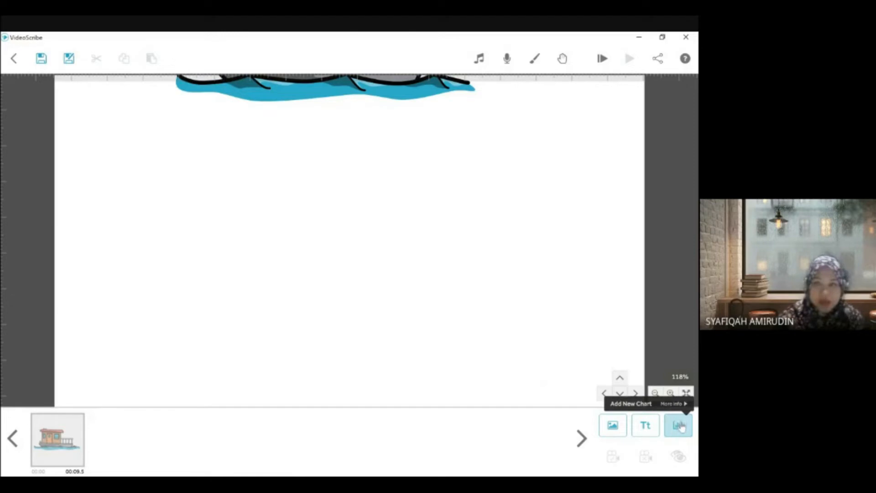
pyautogui.click(687, 420)
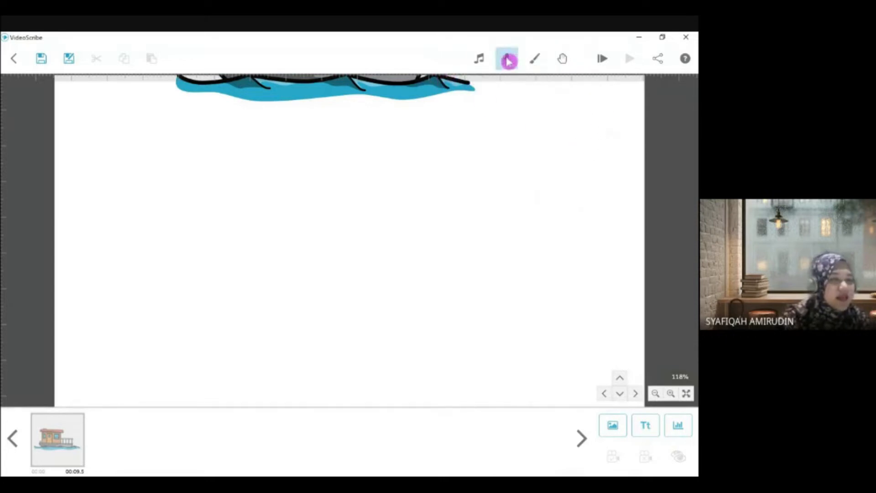
# Preview the drawing hand holding a dark-tipped pen, and set the scribe hand to No Hand
pyautogui.click(564, 64)
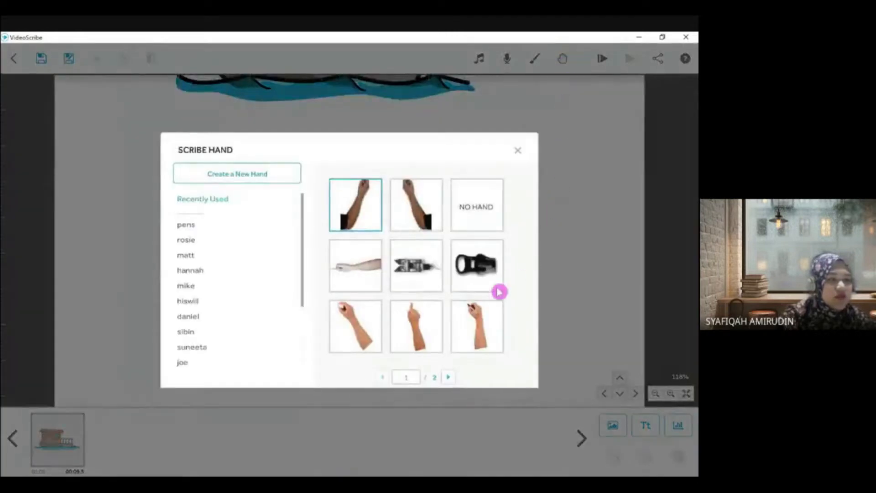
pyautogui.click(486, 326)
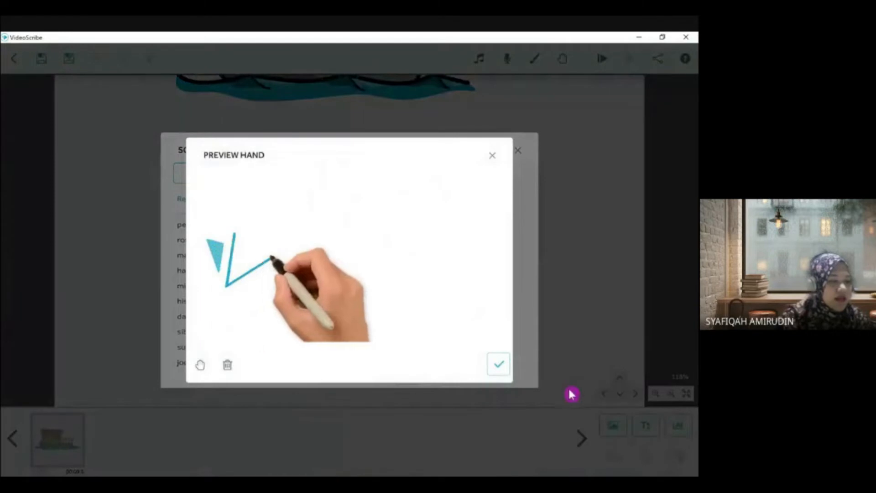
pyautogui.click(492, 156)
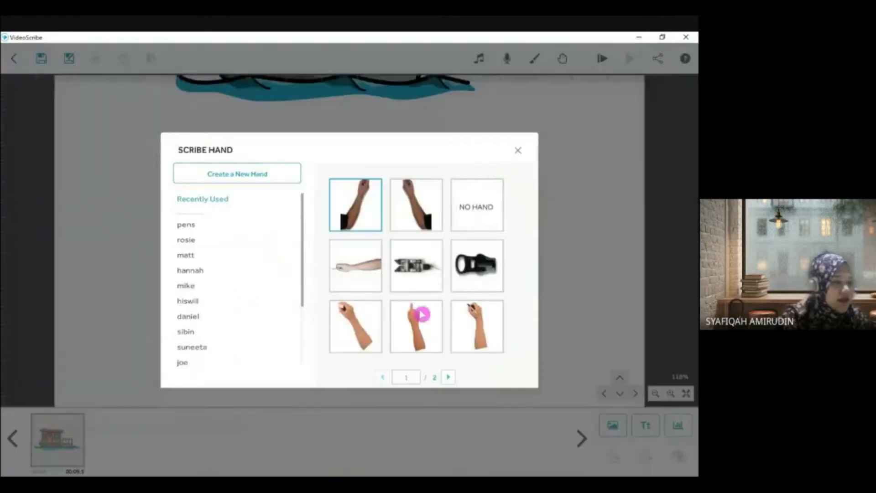
pyautogui.click(471, 207)
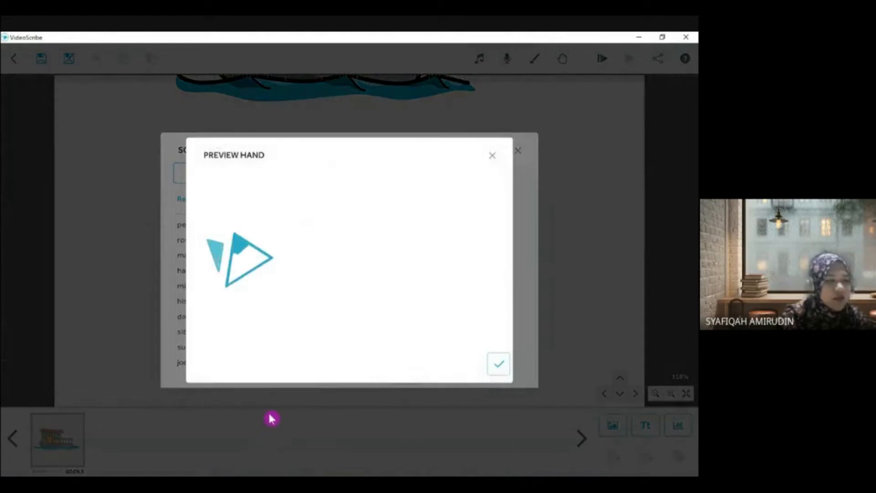
pyautogui.click(496, 365)
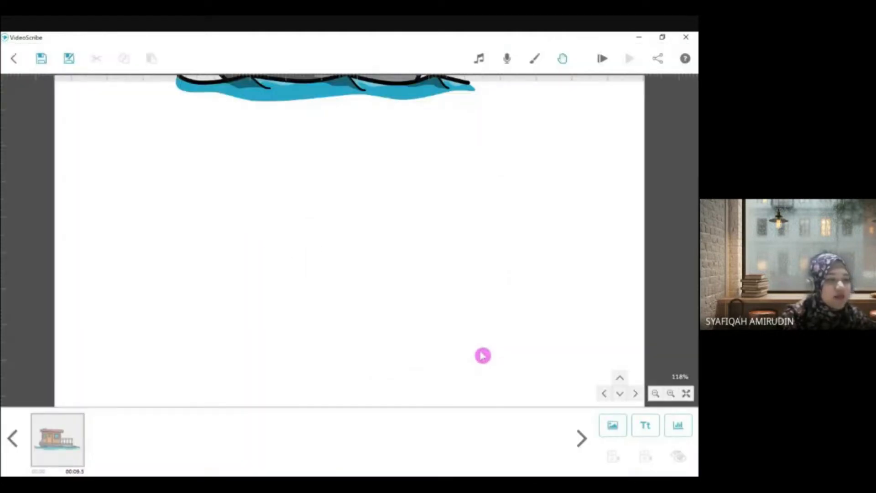
# Set the scribe hand to the recently used hand holding a dark-tipped pen
pyautogui.click(562, 58)
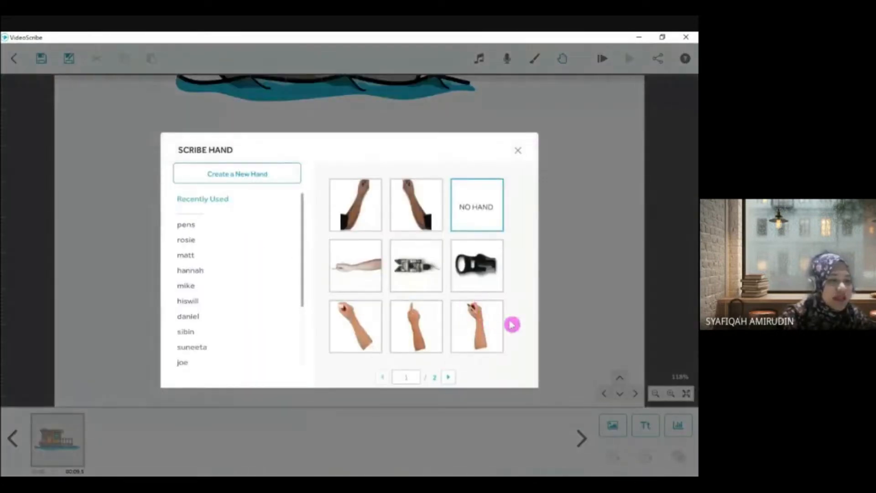
pyautogui.click(486, 319)
pyautogui.click(501, 366)
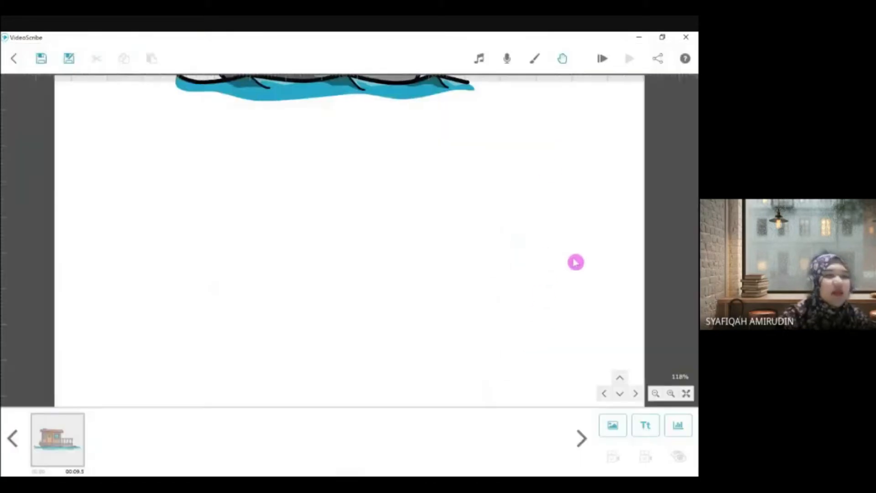
# Set the scribe background to green with the last texture in the grid and No Vignette
pyautogui.click(545, 65)
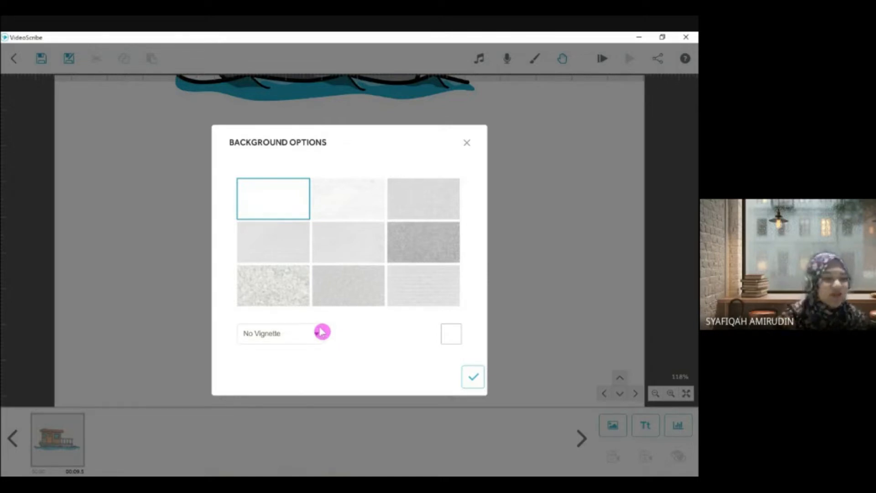
pyautogui.click(450, 336)
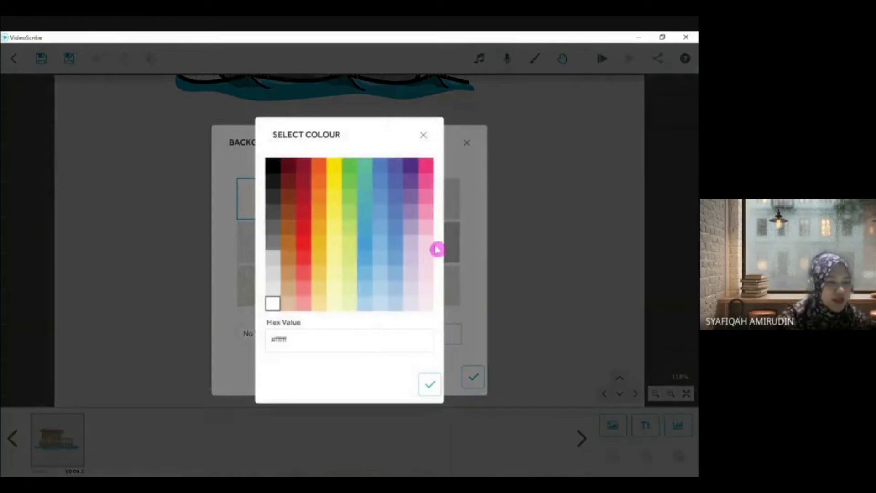
pyautogui.click(353, 176)
pyautogui.click(430, 383)
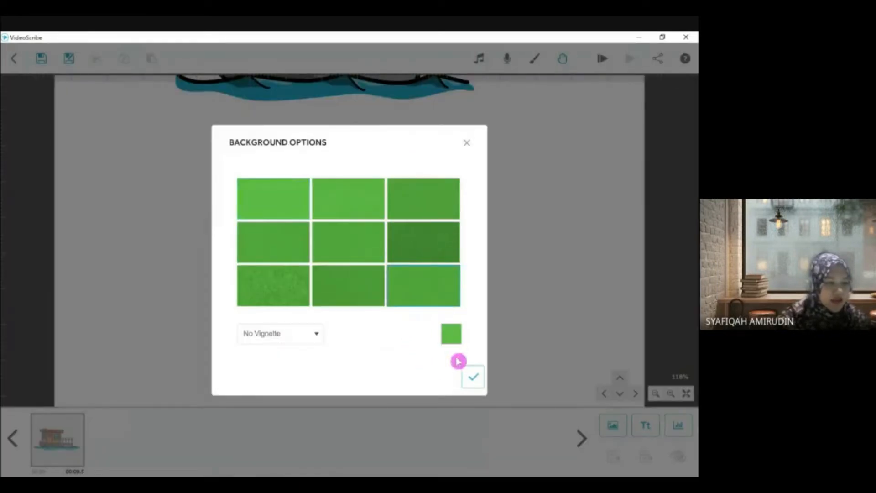
pyautogui.click(472, 377)
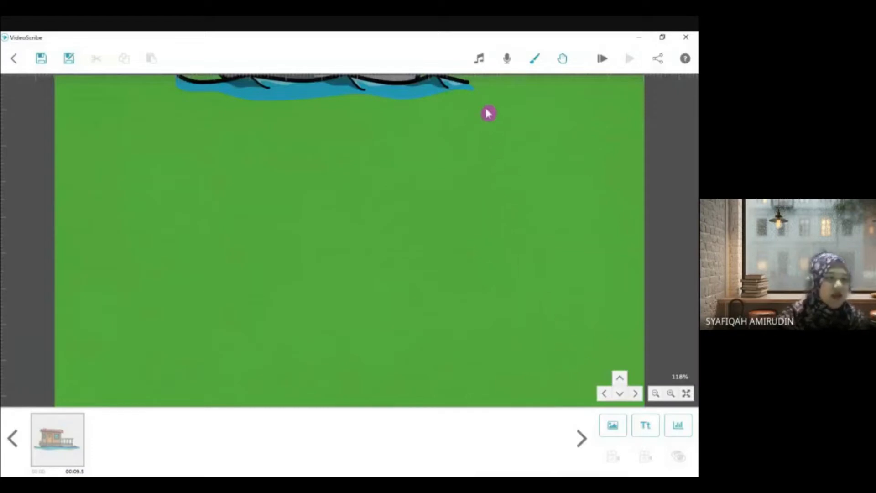
# Set the scribe background back to the plain white style with no texture, colour #ffffff
pyautogui.rightClick(481, 123)
pyautogui.click(502, 221)
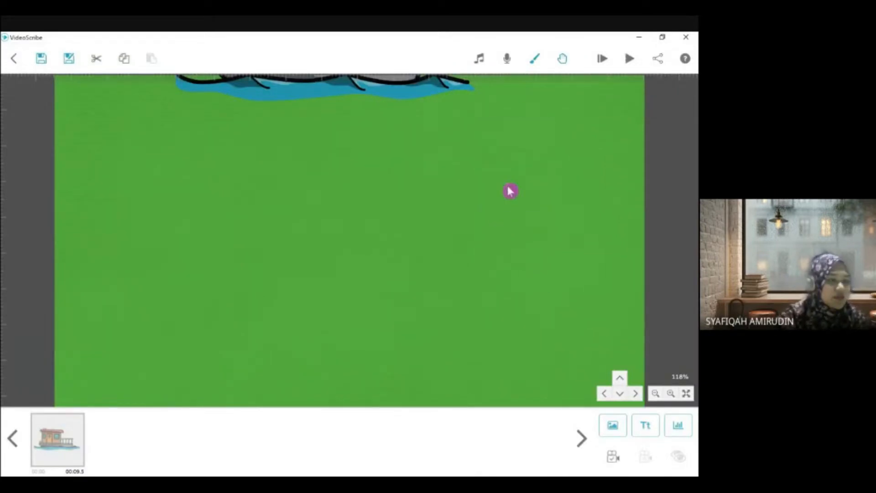
pyautogui.click(536, 63)
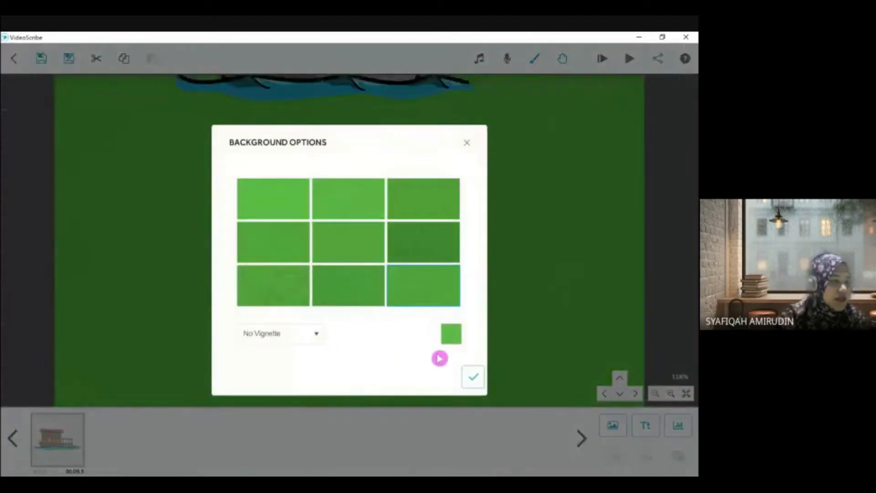
pyautogui.click(445, 339)
pyautogui.click(272, 304)
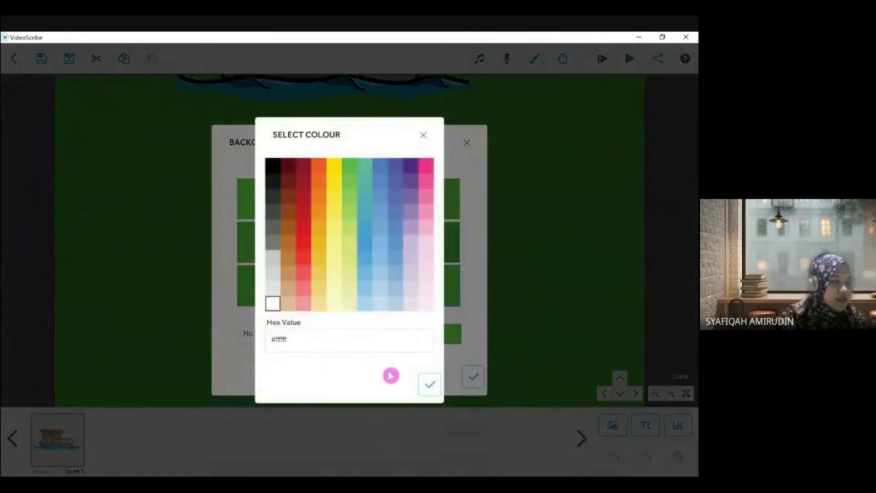
pyautogui.click(430, 390)
pyautogui.click(268, 198)
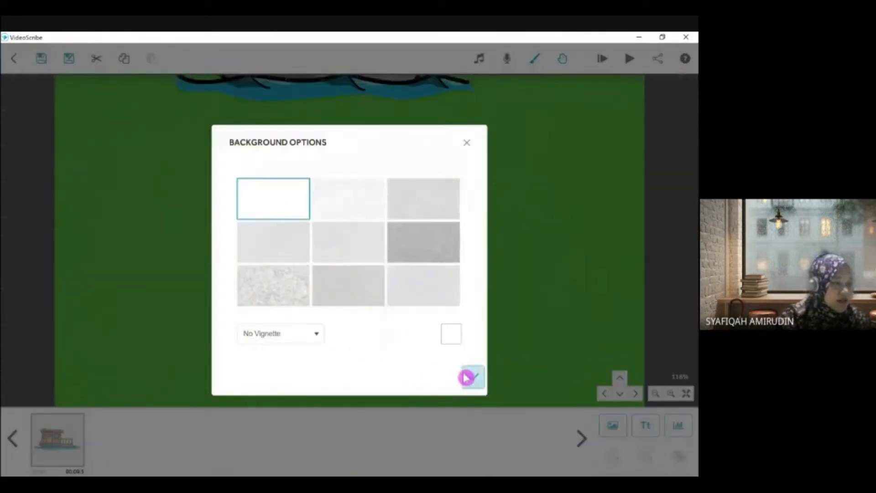
pyautogui.click(473, 377)
# View the Share or Download Scribe options and close them without exporting
pyautogui.click(508, 60)
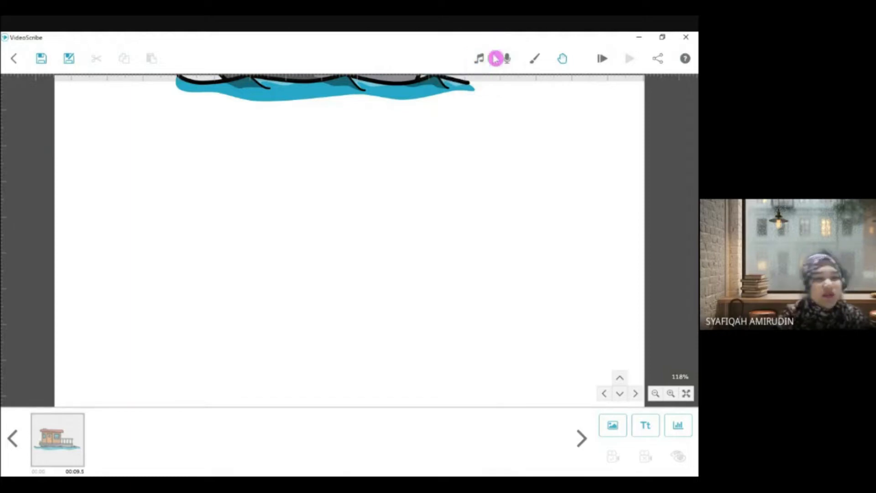
pyautogui.click(659, 65)
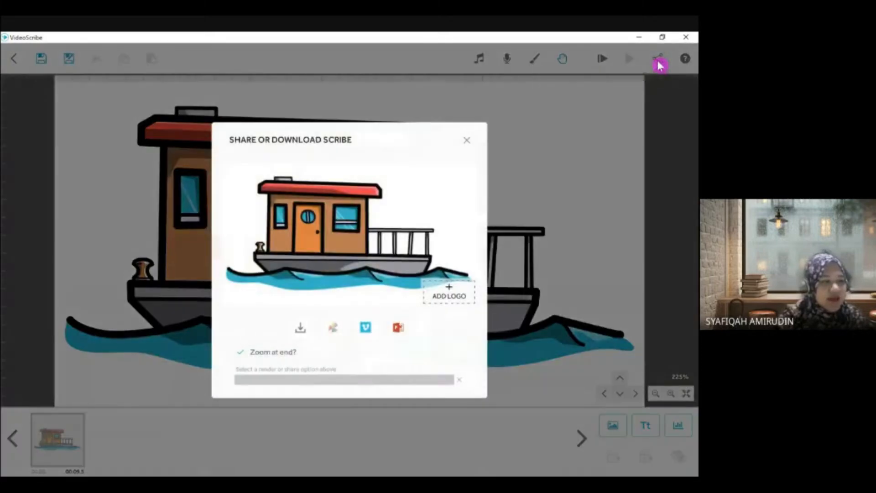
pyautogui.click(472, 142)
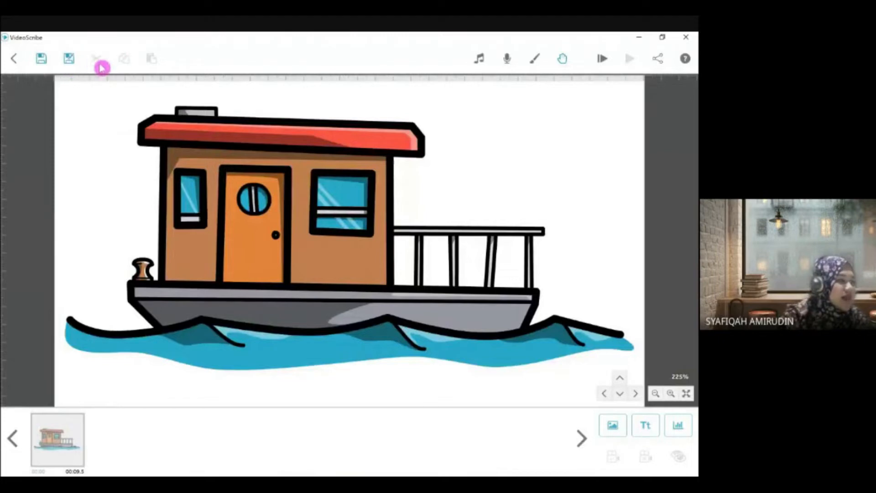
# Save the scribe as an editable file named etl4 on the computer's desktop
pyautogui.click(41, 59)
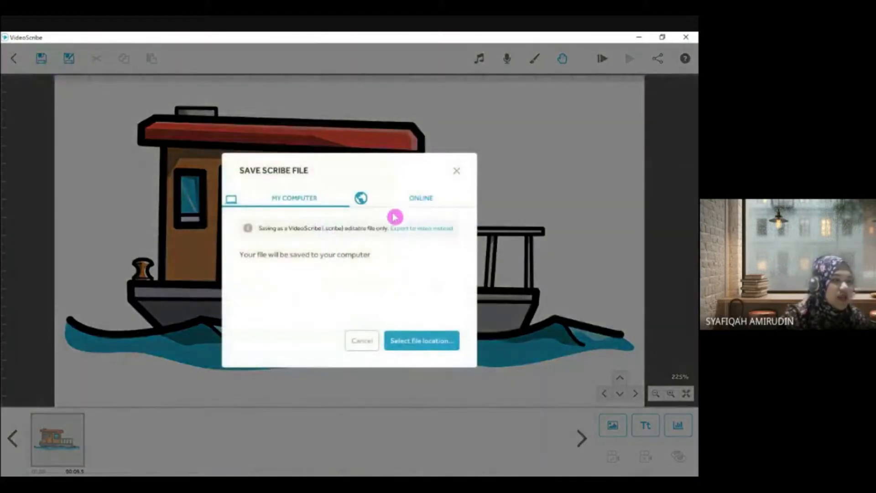
pyautogui.click(409, 349)
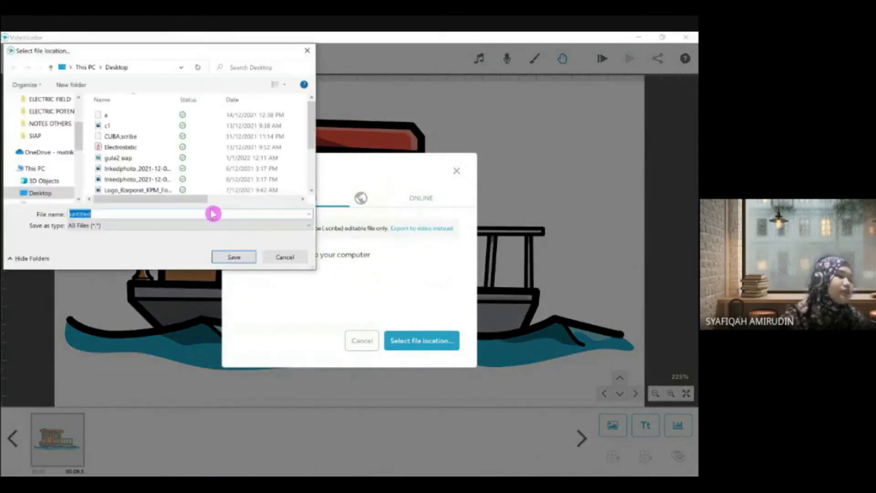
pyautogui.write('etl4')
pyautogui.click(207, 215)
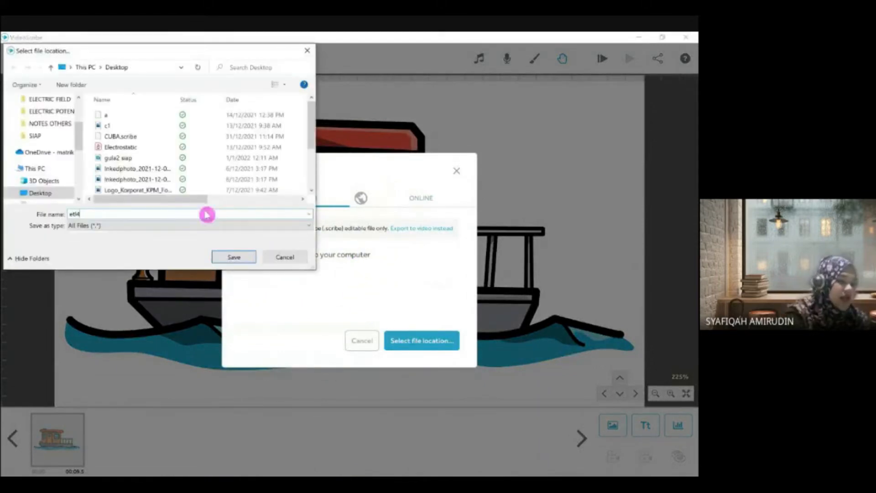
pyautogui.click(227, 257)
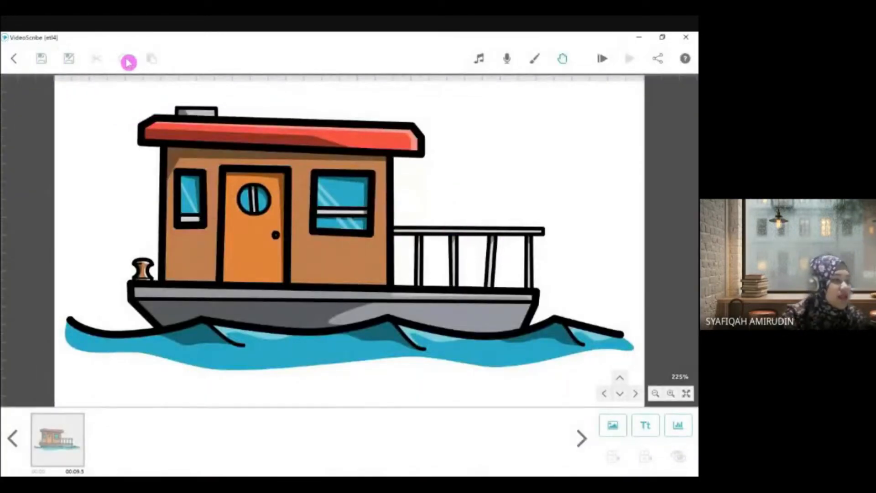
# Copy the houseboat and paste a duplicate of it into the scribe
pyautogui.click(195, 151)
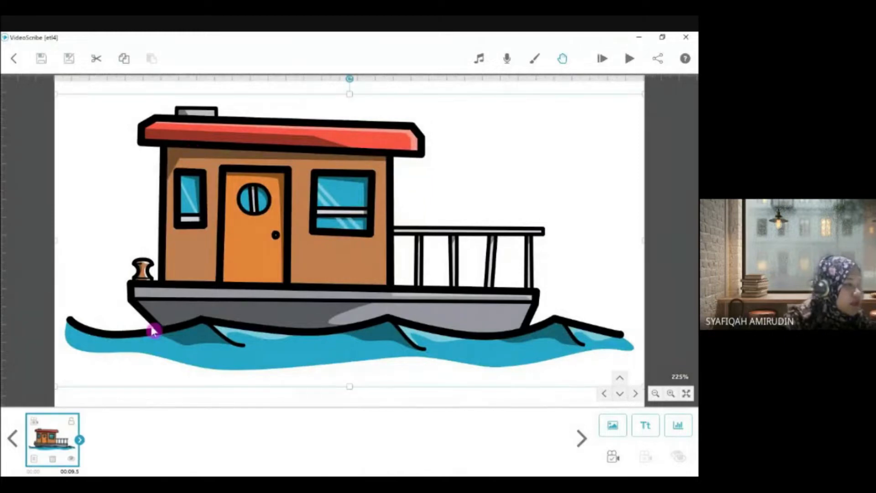
pyautogui.click(125, 63)
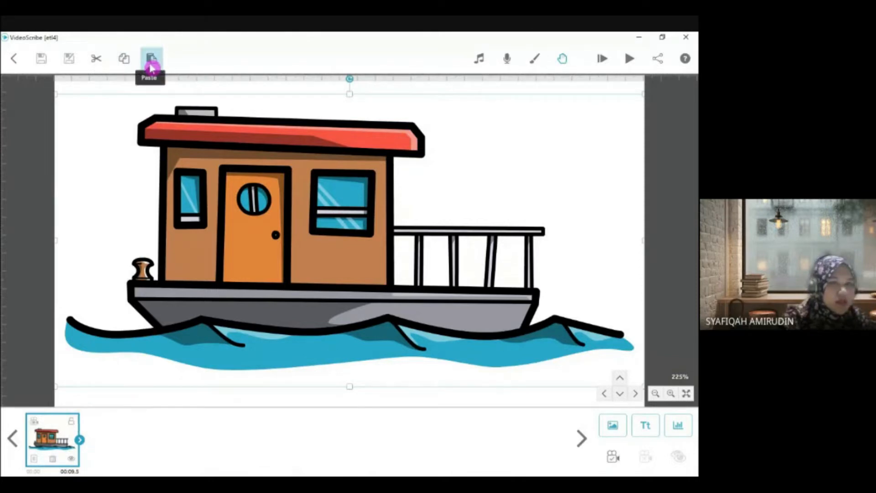
pyautogui.click(151, 59)
# Shrink the duplicate houseboat, place it above the original's deck railing, and select its element in the timeline
pyautogui.moveTo(227, 277); pyautogui.dragTo(388, 341)
pyautogui.moveTo(219, 166); pyautogui.dragTo(247, 181)
pyautogui.moveTo(447, 256); pyautogui.dragTo(433, 202)
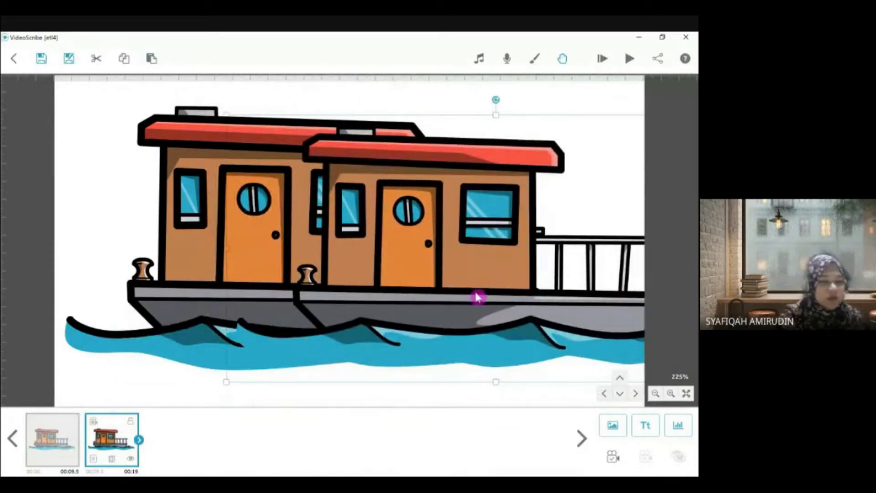
pyautogui.moveTo(464, 284); pyautogui.dragTo(415, 261)
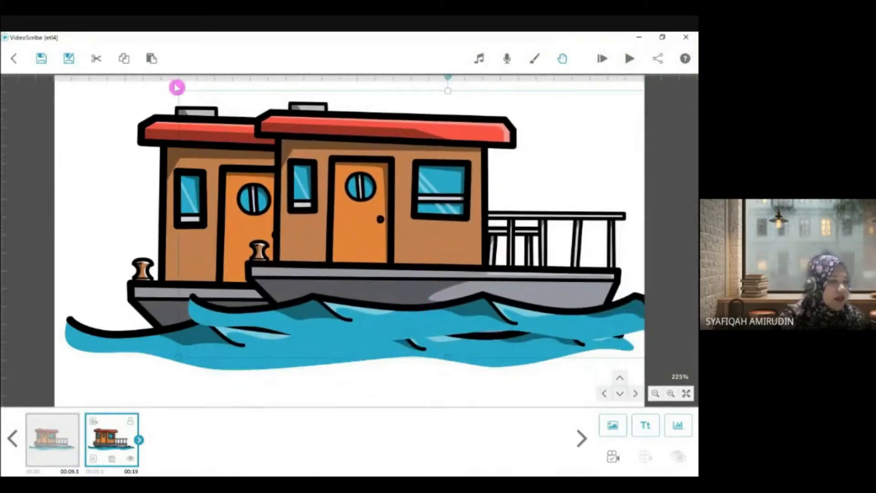
pyautogui.moveTo(178, 93); pyautogui.dragTo(316, 186)
pyautogui.moveTo(397, 207); pyautogui.dragTo(495, 140)
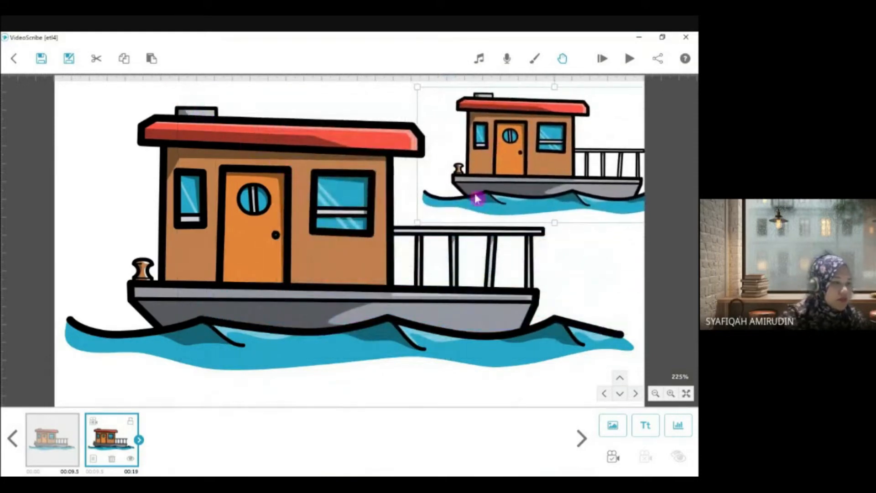
pyautogui.moveTo(419, 92); pyautogui.dragTo(486, 141)
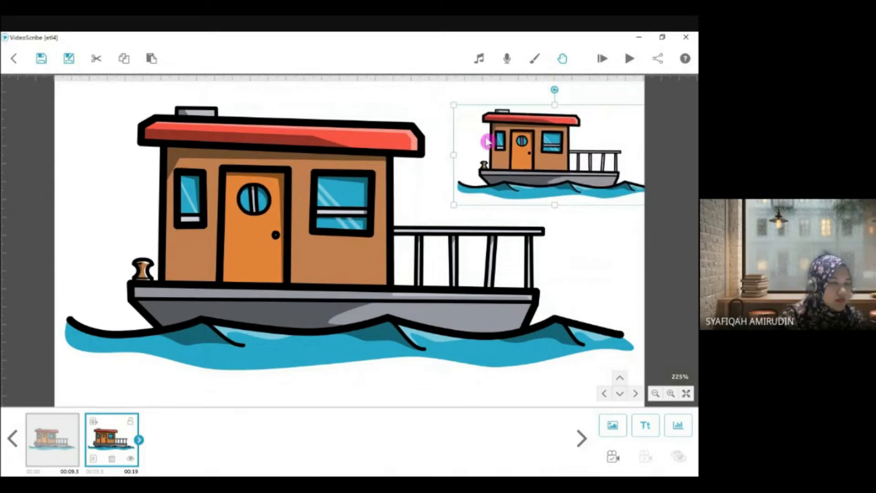
pyautogui.click(335, 351)
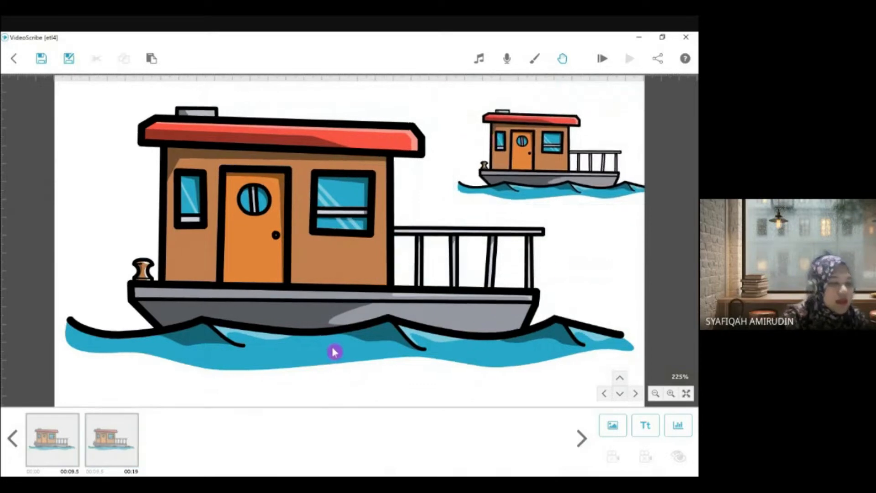
pyautogui.click(130, 458)
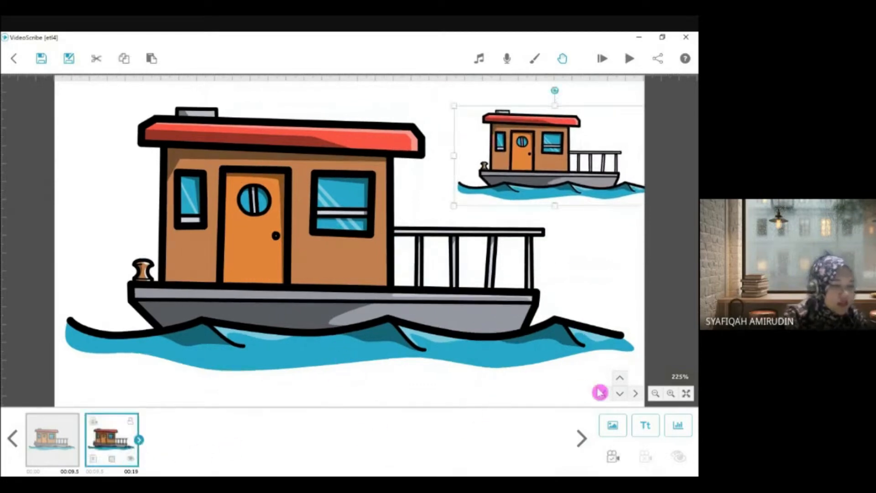
# Try zooming the canvas in and out around the duplicate houseboat and leave it deselected
pyautogui.click(674, 396)
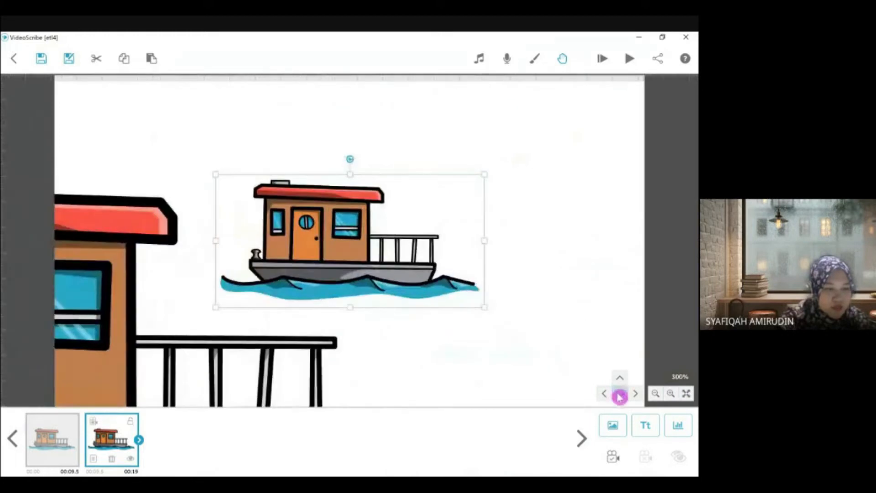
pyautogui.scroll(-5, 337, 313)
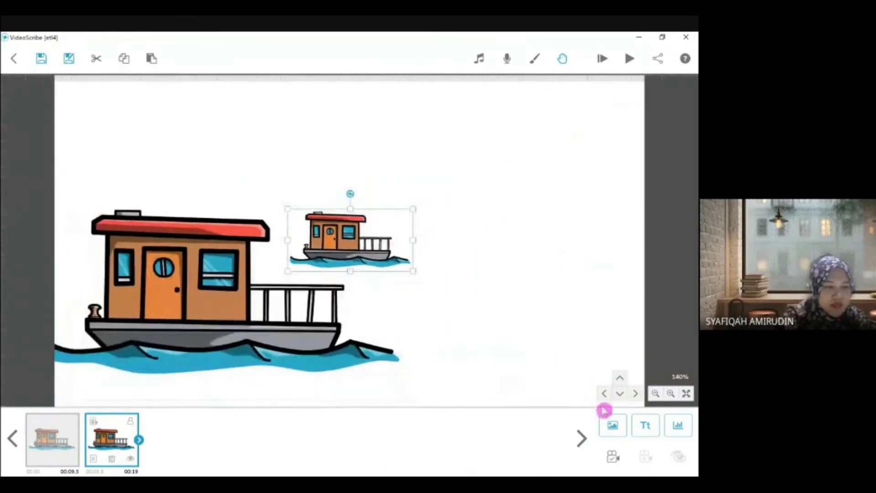
pyautogui.click(671, 394)
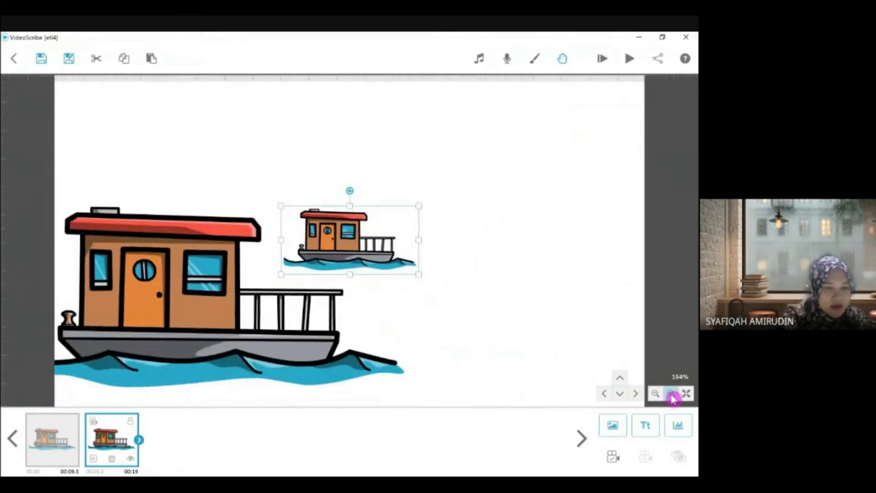
pyautogui.click(655, 394)
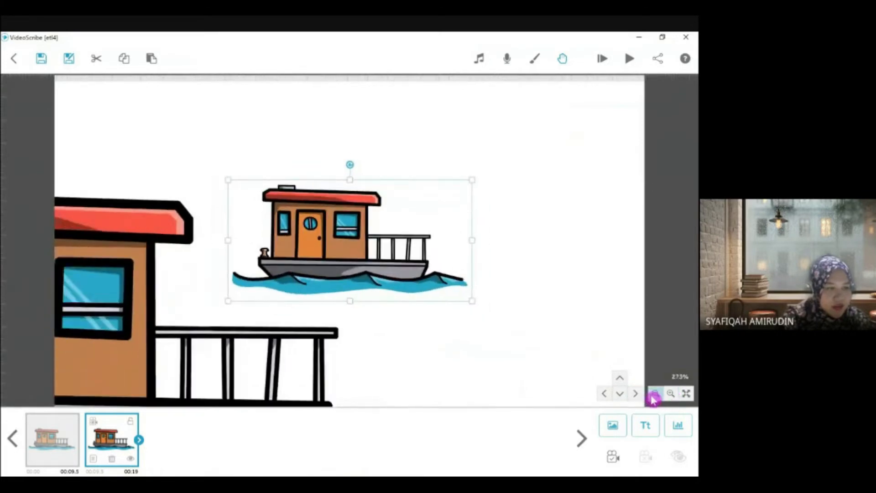
pyautogui.click(523, 354)
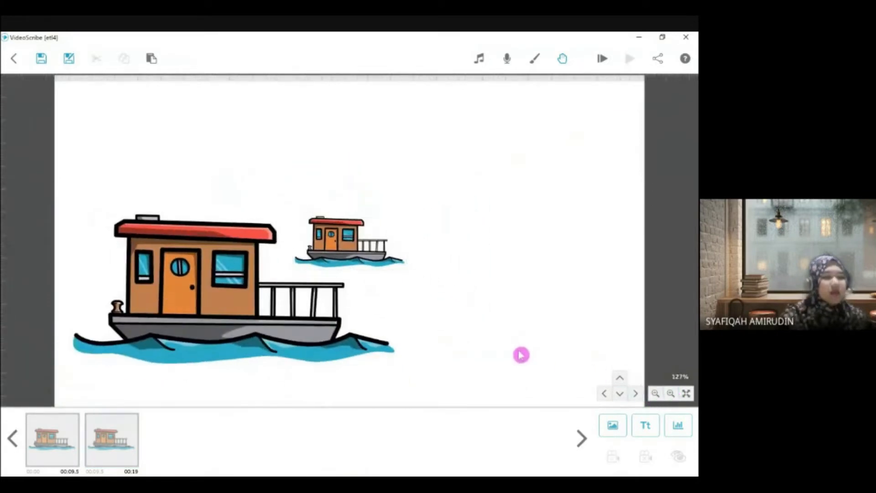
# Pan the canvas in different directions, leaving both houseboats near the middle of the view
pyautogui.moveTo(206, 141); pyautogui.dragTo(486, 246)
pyautogui.moveTo(137, 145); pyautogui.dragTo(419, 254)
pyautogui.moveTo(462, 274); pyautogui.dragTo(174, 149)
pyautogui.moveTo(554, 303); pyautogui.dragTo(509, 317)
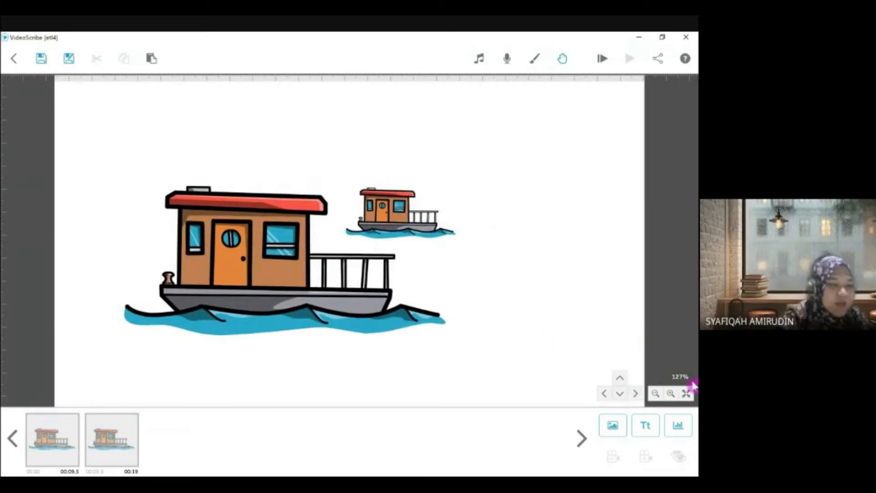
pyautogui.click(637, 401)
pyautogui.click(637, 401)
pyautogui.click(604, 399)
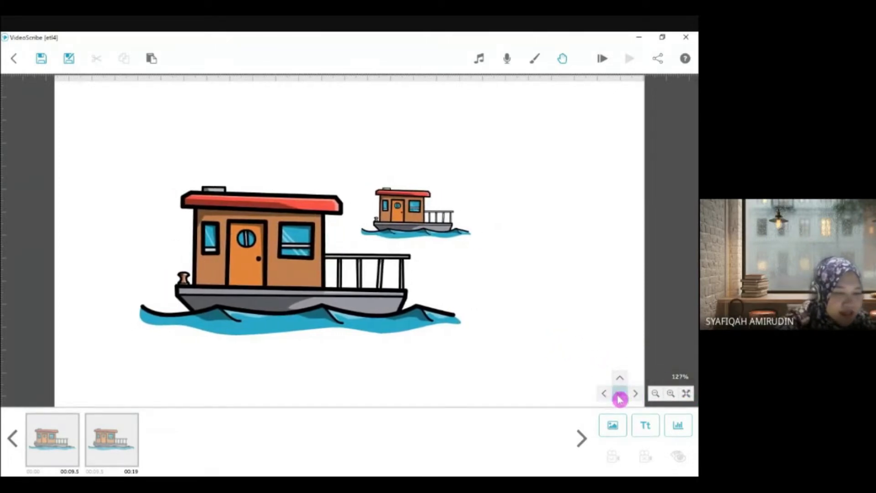
pyautogui.click(620, 398)
pyautogui.moveTo(466, 293); pyautogui.dragTo(277, 350)
pyautogui.moveTo(472, 156); pyautogui.dragTo(457, 303)
pyautogui.moveTo(193, 160); pyautogui.dragTo(480, 233)
pyautogui.moveTo(222, 189); pyautogui.dragTo(448, 147)
pyautogui.moveTo(284, 356); pyautogui.dragTo(420, 70)
pyautogui.moveTo(374, 316); pyautogui.dragTo(188, 222)
pyautogui.moveTo(557, 355); pyautogui.dragTo(279, 405)
pyautogui.moveTo(589, 221); pyautogui.dragTo(533, 314)
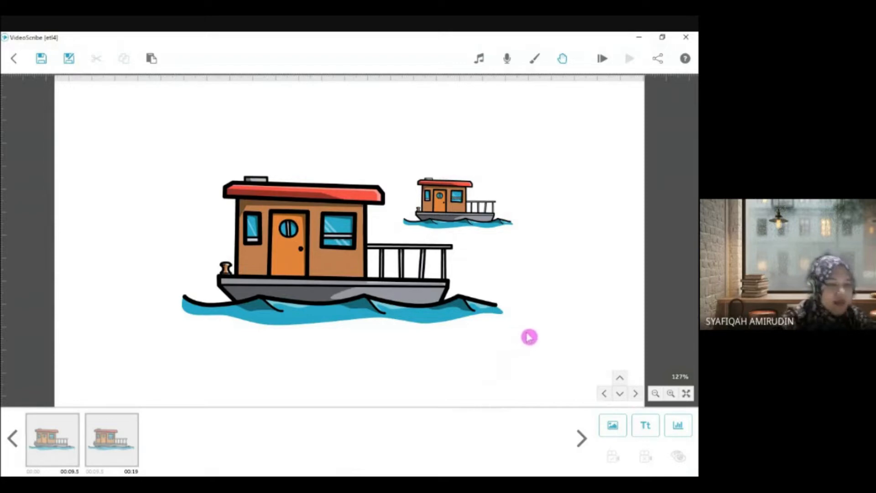
pyautogui.click(62, 438)
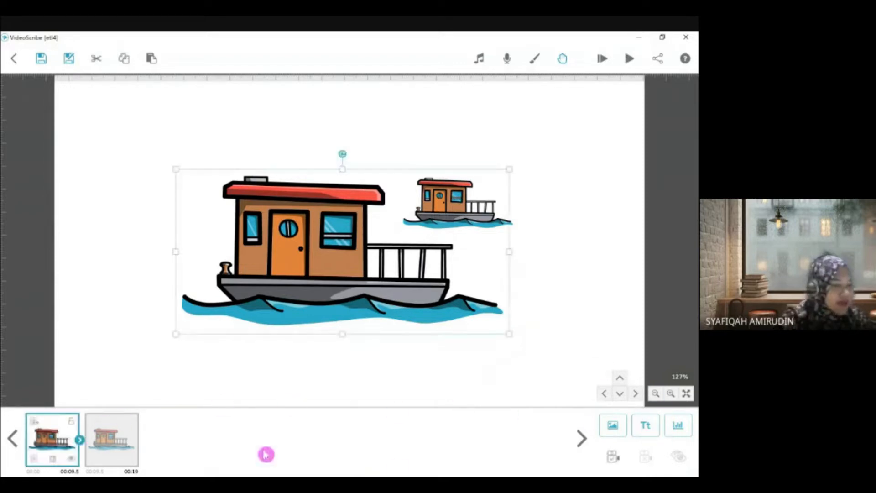
pyautogui.click(629, 289)
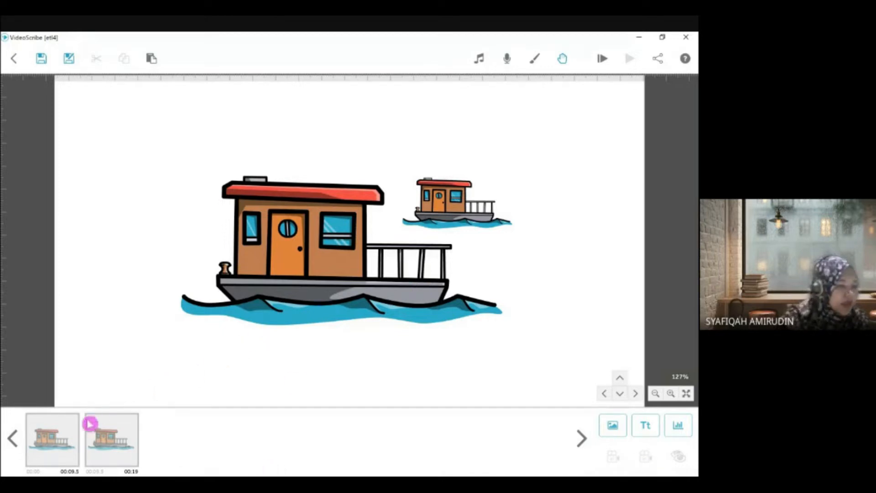
pyautogui.click(68, 440)
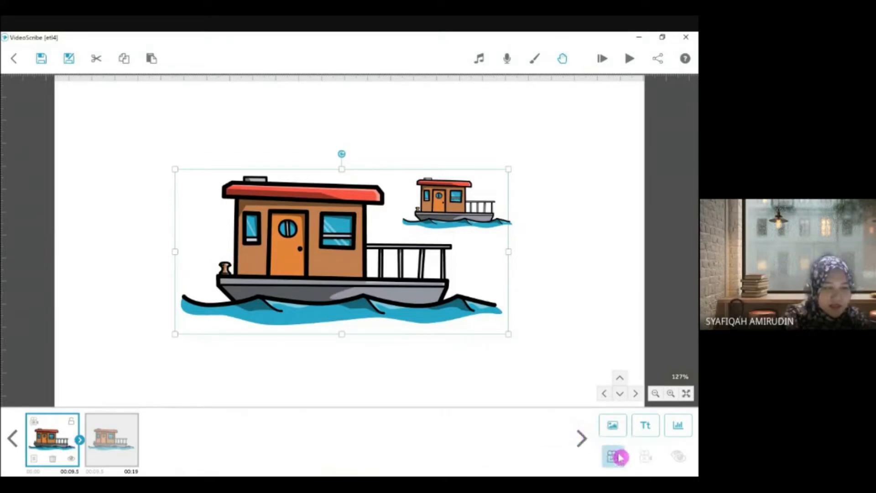
pyautogui.click(565, 388)
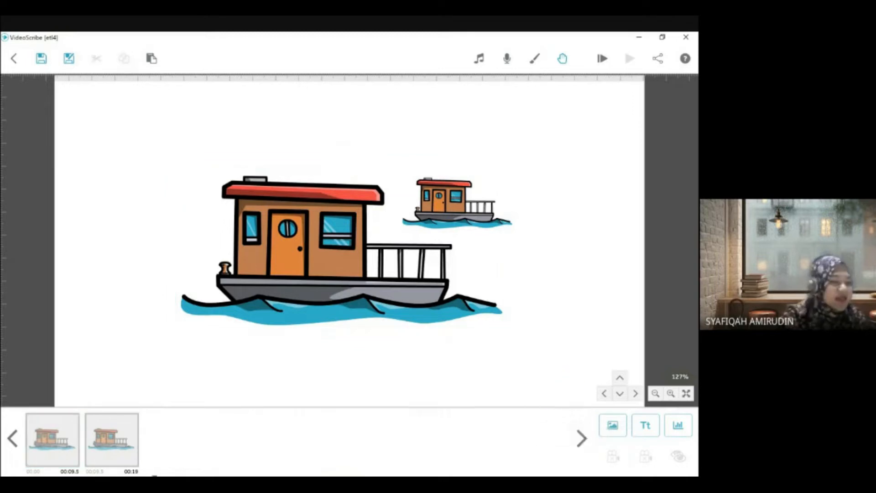
# Delete the small duplicate houseboat from the scribe
pyautogui.click(481, 223)
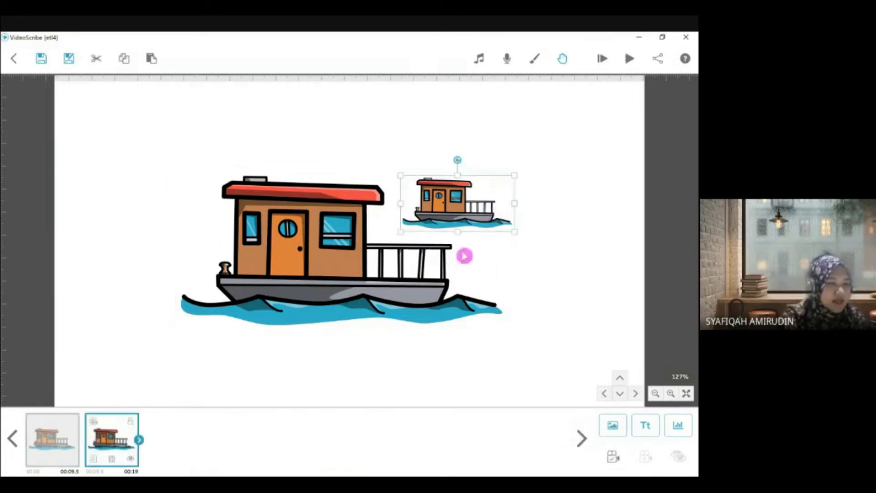
pyautogui.click(112, 458)
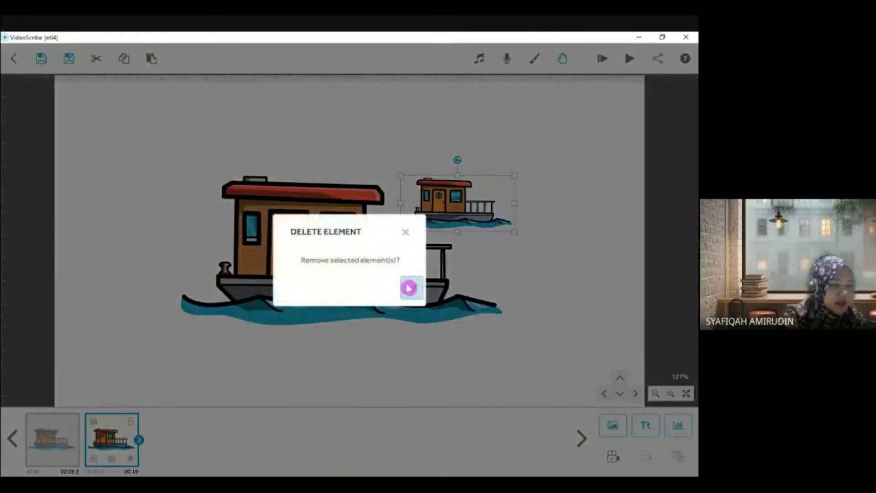
pyautogui.click(409, 287)
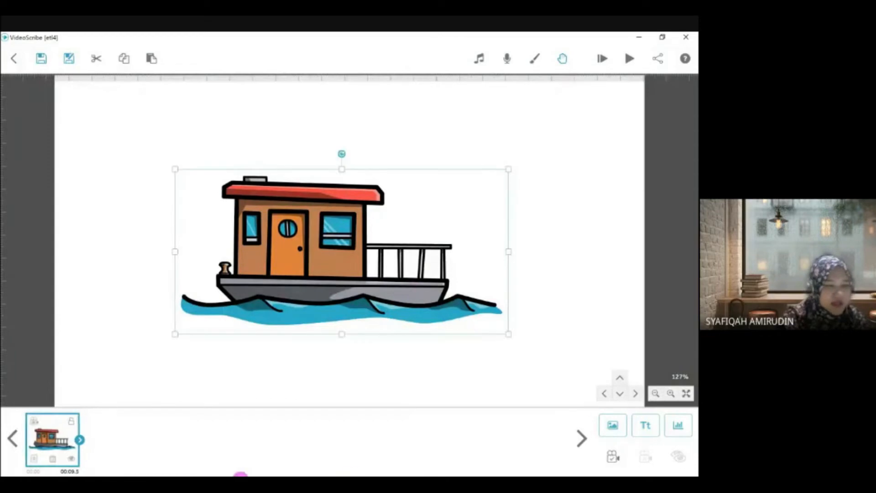
# Add the recently used pink plus-circle image and place it above and to the right of the houseboat
pyautogui.click(619, 426)
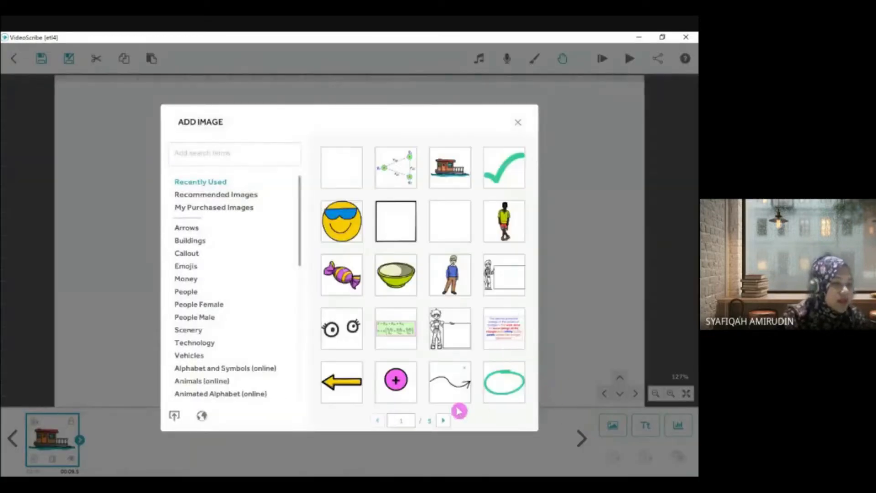
pyautogui.click(401, 395)
pyautogui.moveTo(391, 244); pyautogui.dragTo(576, 192)
pyautogui.moveTo(618, 296); pyautogui.dragTo(588, 249)
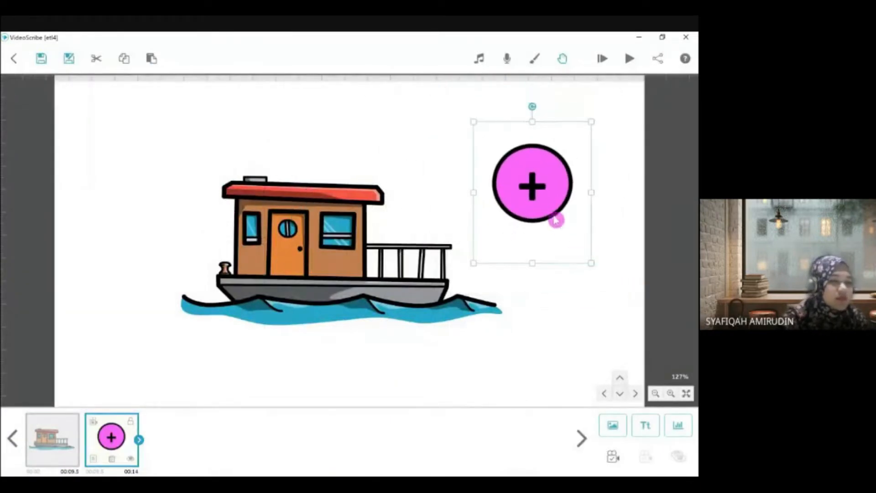
pyautogui.moveTo(557, 221); pyautogui.dragTo(572, 207)
pyautogui.click(479, 368)
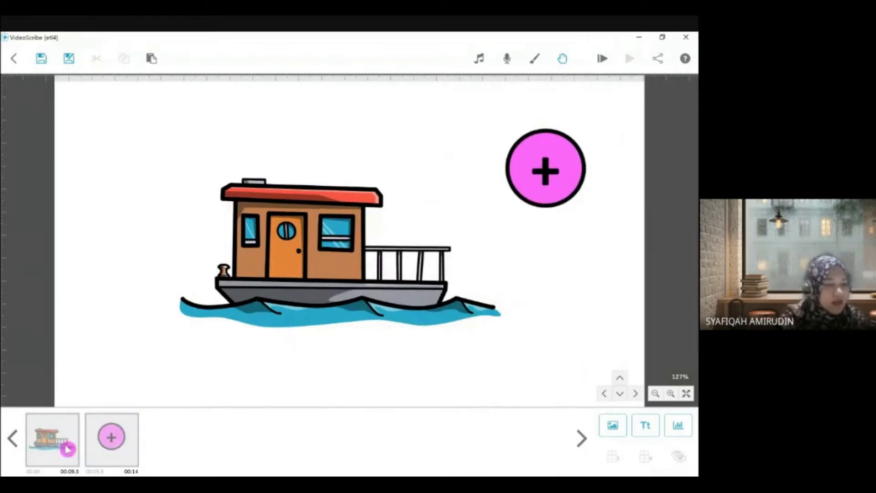
# Check the Set Camera to Current Position option for the houseboat and plus-circle elements without applying it
pyautogui.click(67, 449)
pyautogui.click(101, 447)
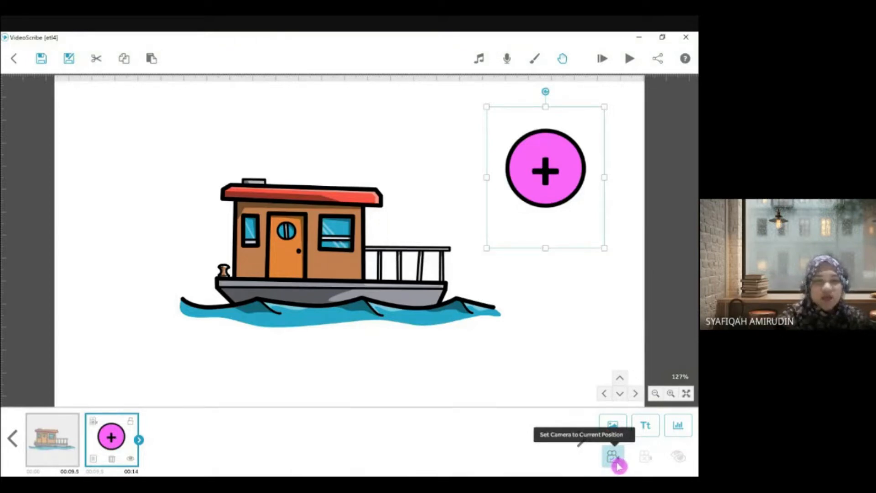
pyautogui.click(571, 378)
pyautogui.click(124, 440)
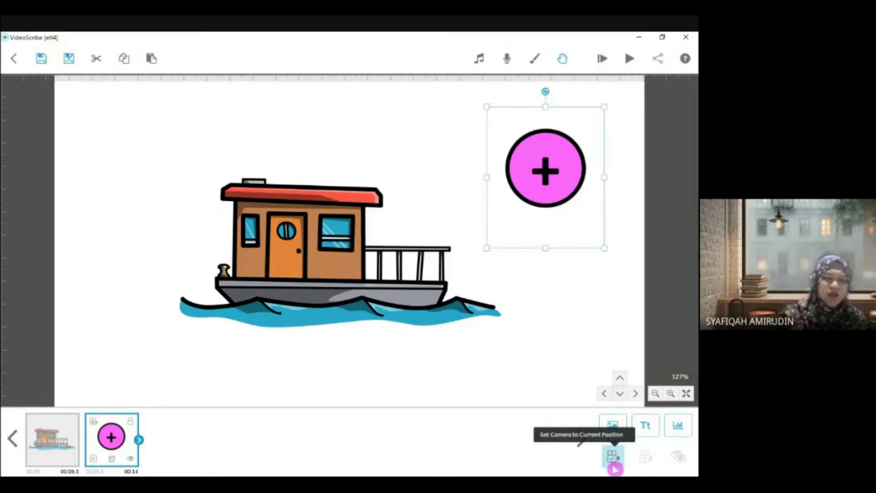
pyautogui.click(559, 380)
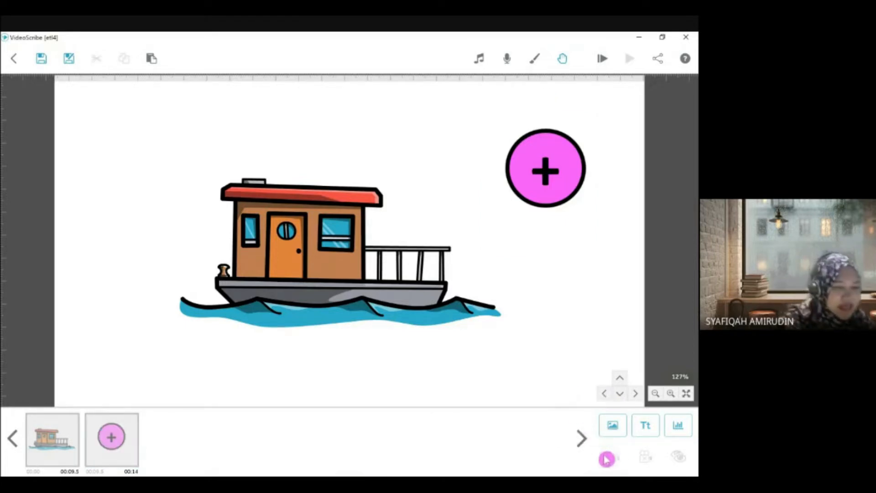
pyautogui.click(78, 434)
pyautogui.click(552, 350)
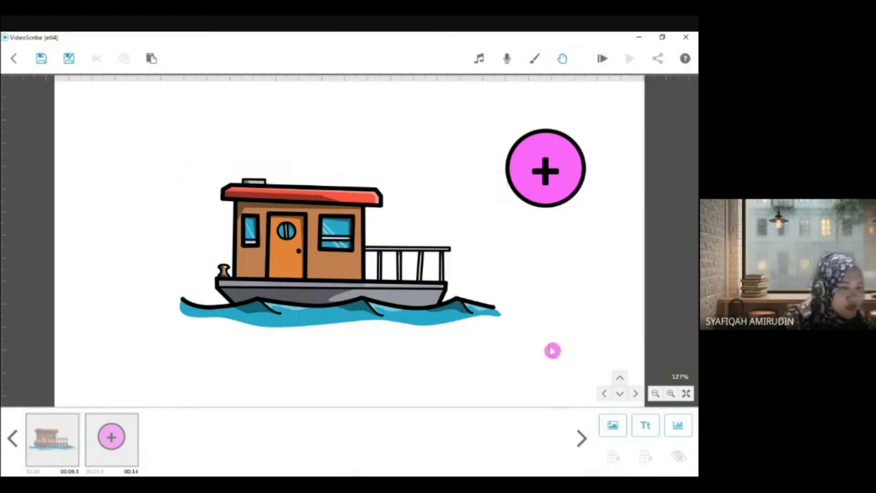
# Move the houseboat to the lower-left area of the canvas, away from the plus circle
pyautogui.moveTo(366, 301); pyautogui.dragTo(239, 365)
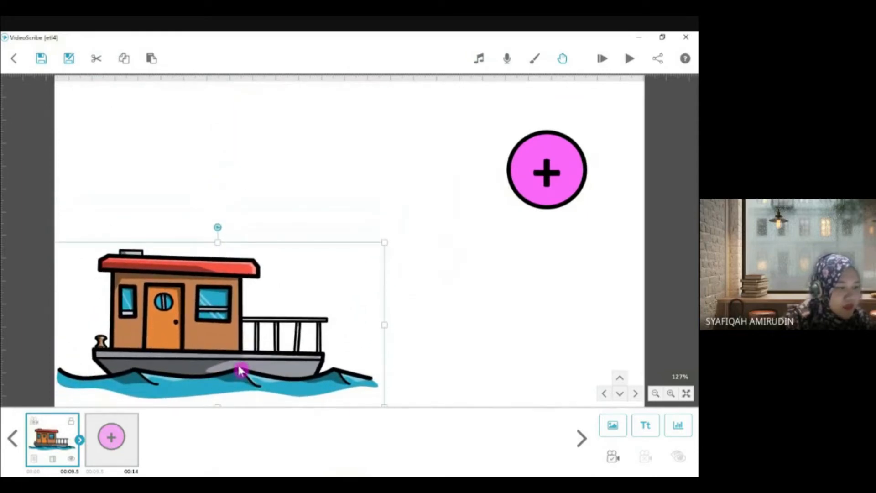
pyautogui.click(433, 336)
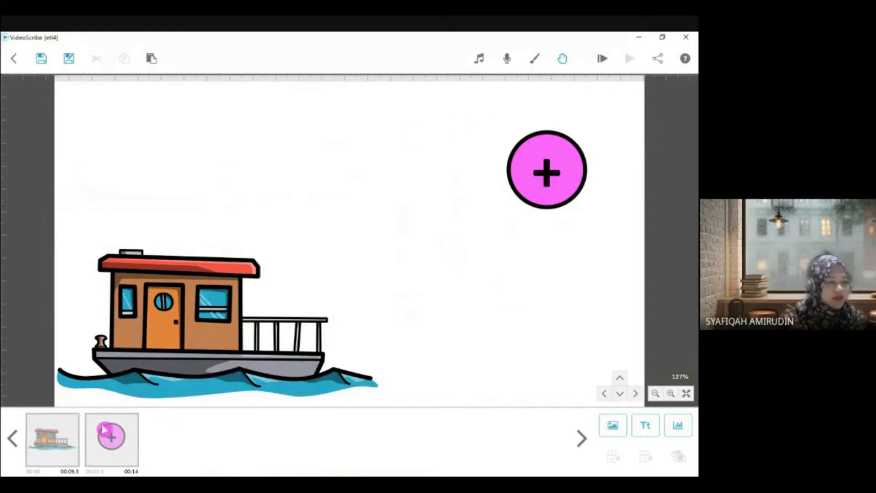
# Preview the scribe starting from the houseboat element and end the playback
pyautogui.click(65, 443)
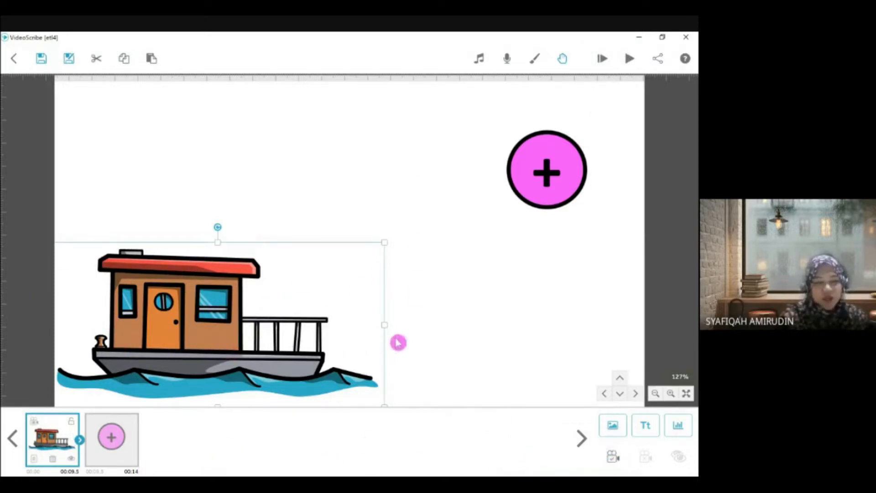
pyautogui.click(630, 70)
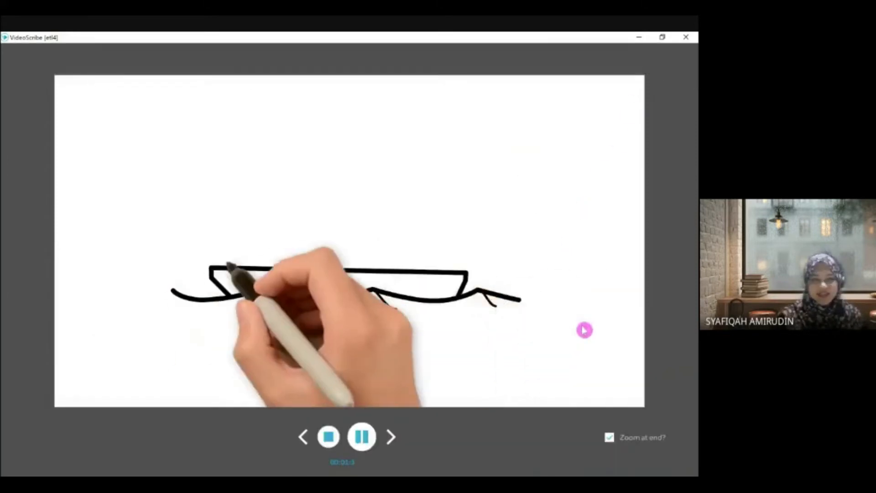
pyautogui.click(360, 442)
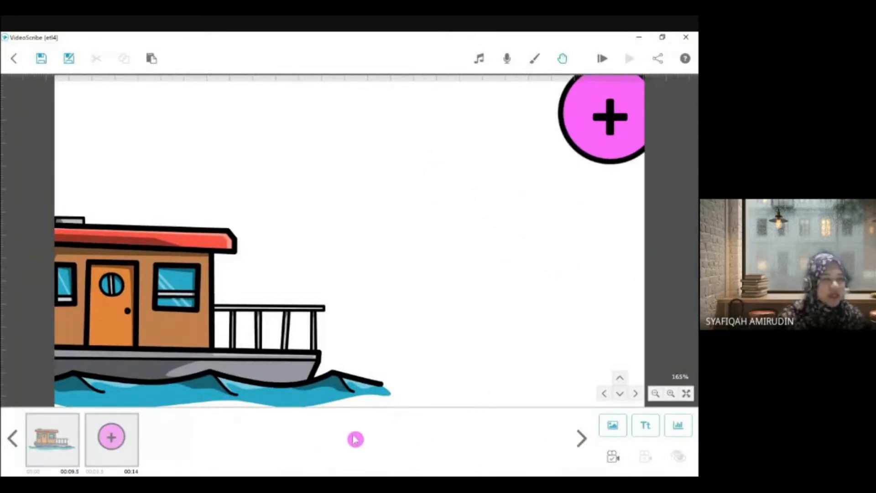
# Preview the scribe from the start, turn off Zoom at end, and stop the playback
pyautogui.click(131, 442)
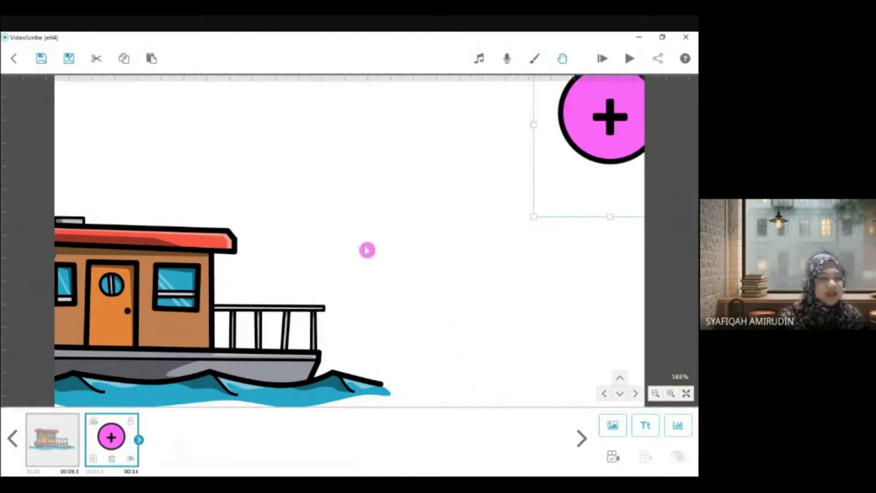
pyautogui.click(601, 59)
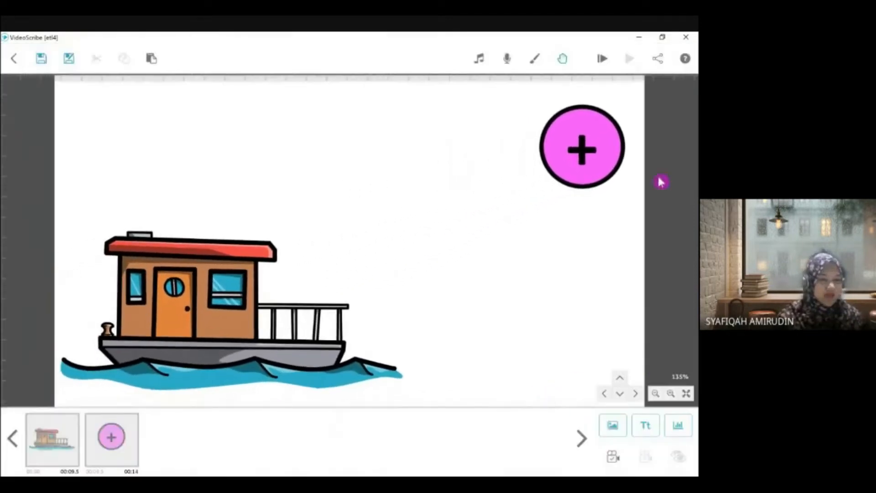
pyautogui.click(605, 56)
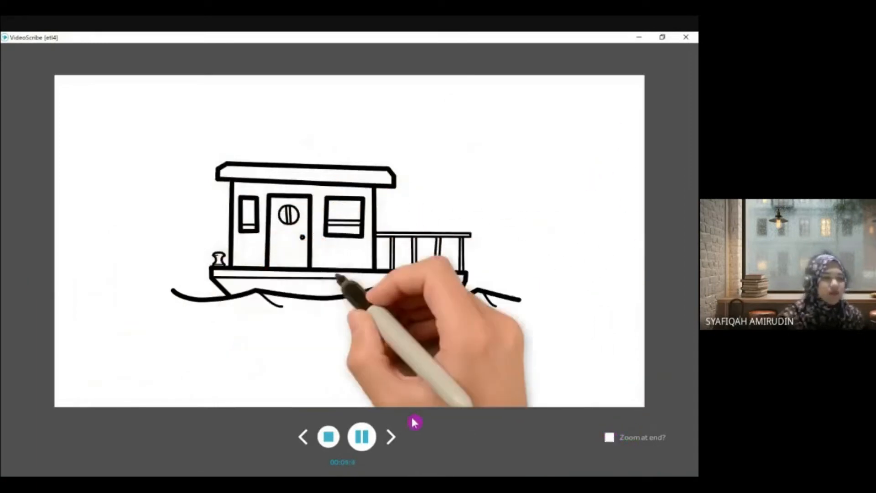
pyautogui.click(328, 436)
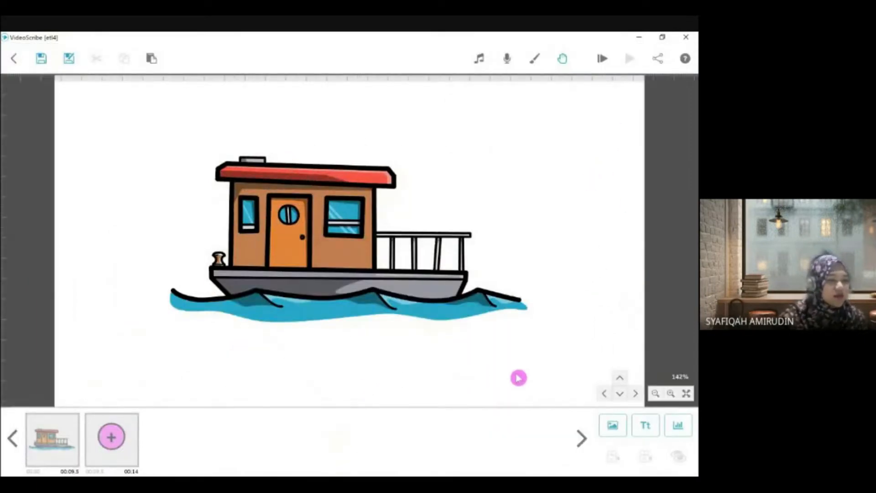
# Reposition the houseboat at the lower left of the 91% canvas view and enlarge it slightly
pyautogui.click(69, 452)
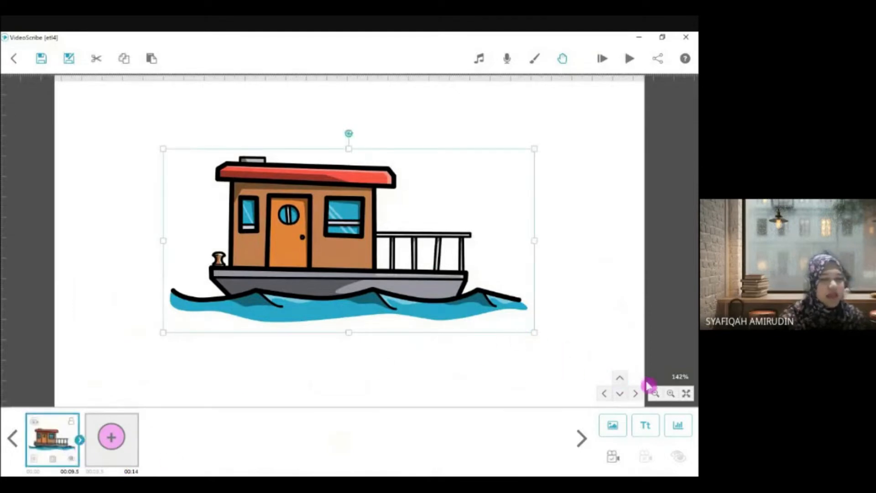
pyautogui.scroll(3, 567, 341)
pyautogui.scroll(-7, 566, 340)
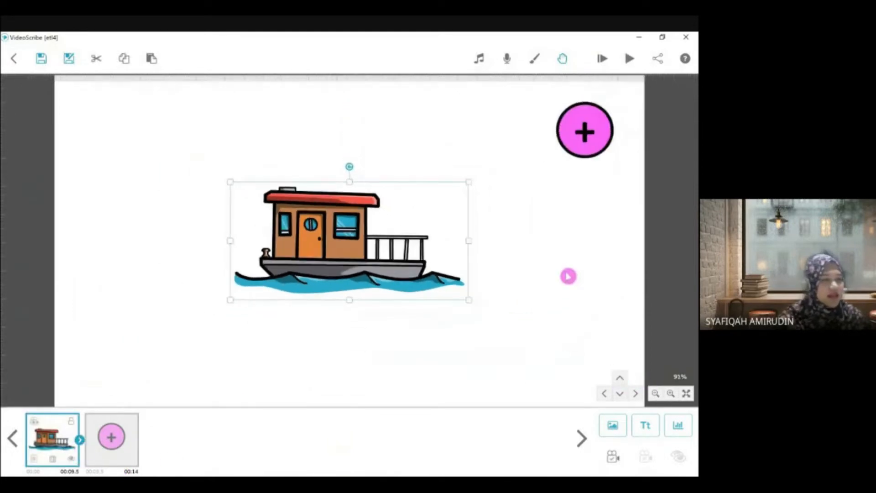
pyautogui.moveTo(569, 273); pyautogui.dragTo(455, 330)
pyautogui.click(246, 348)
pyautogui.moveTo(338, 252); pyautogui.dragTo(350, 250)
pyautogui.moveTo(295, 307); pyautogui.dragTo(274, 333)
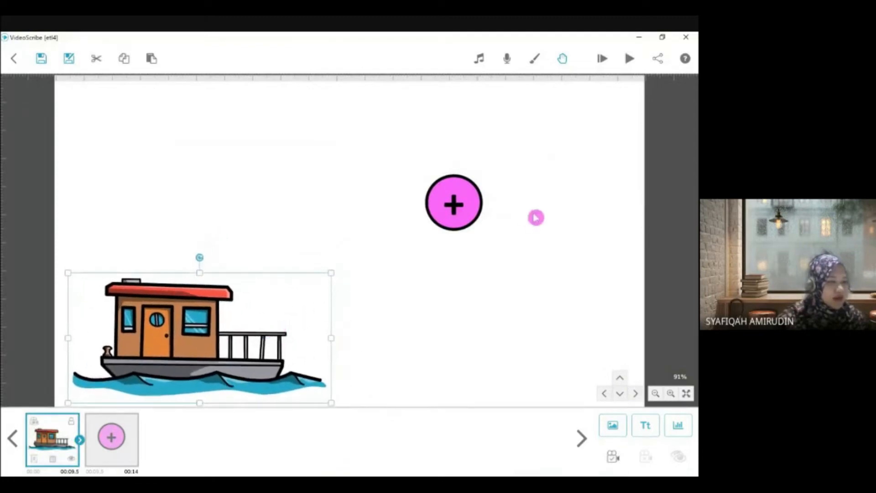
# Move the pink plus circle to the upper-right corner of the canvas view and deselect it
pyautogui.click(469, 208)
pyautogui.moveTo(469, 208); pyautogui.dragTo(587, 137)
pyautogui.click(512, 279)
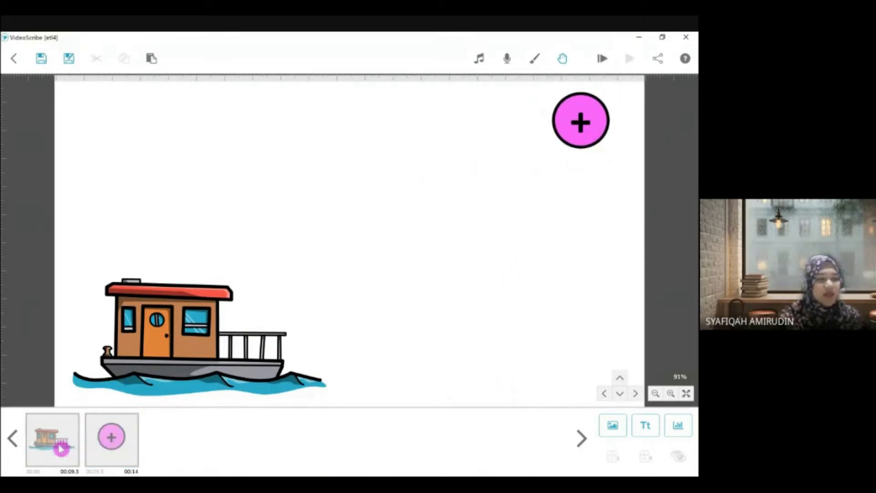
# Set the camera of both the houseboat and the pink plus circle to the current 91% canvas view
pyautogui.click(61, 449)
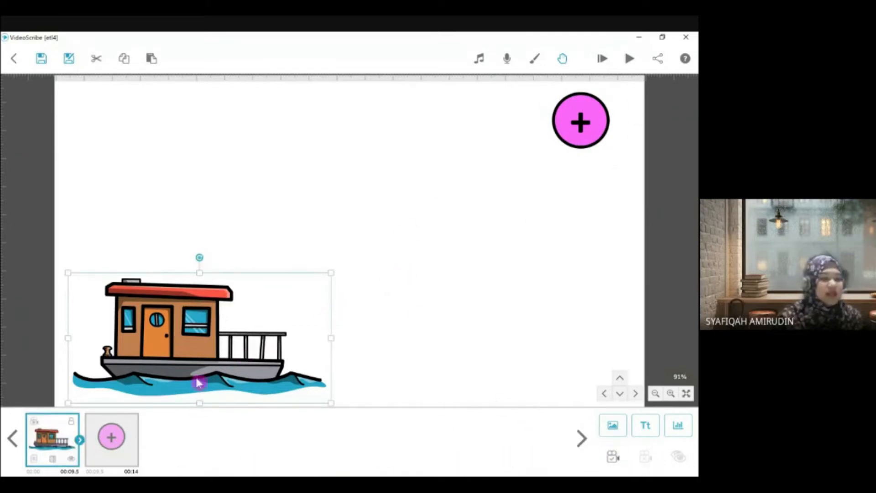
pyautogui.click(484, 329)
pyautogui.click(64, 441)
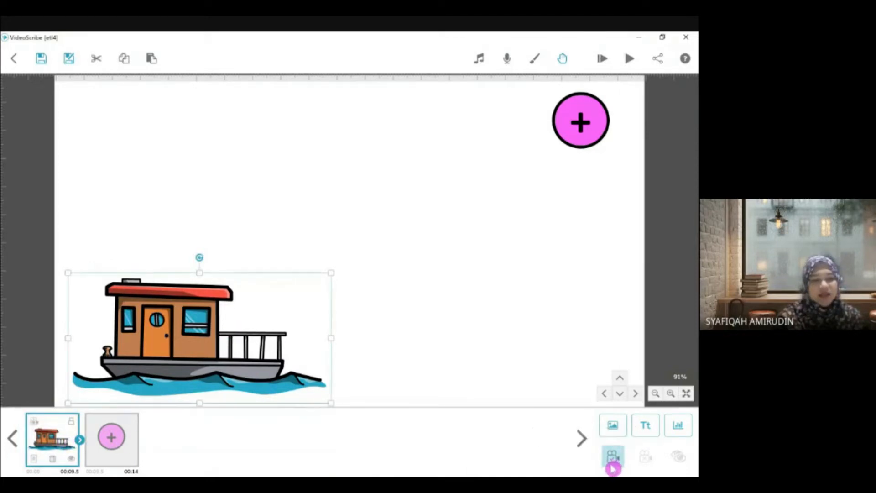
pyautogui.click(614, 457)
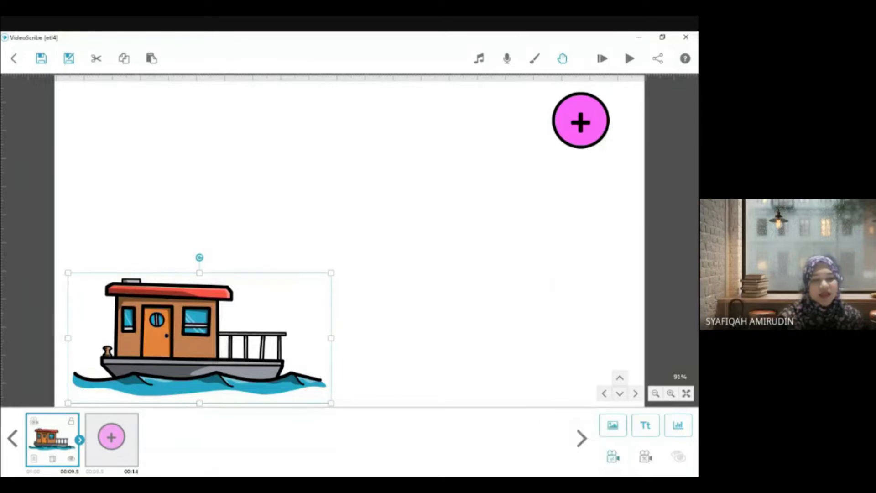
pyautogui.click(126, 455)
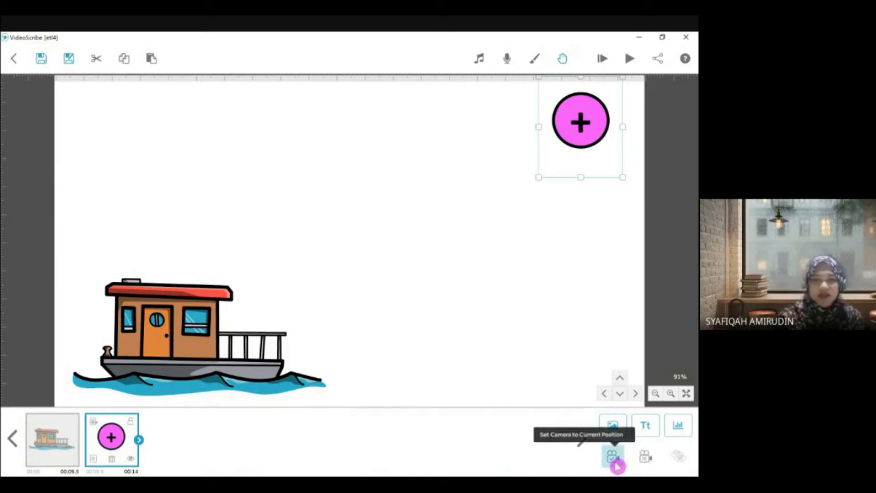
pyautogui.click(530, 298)
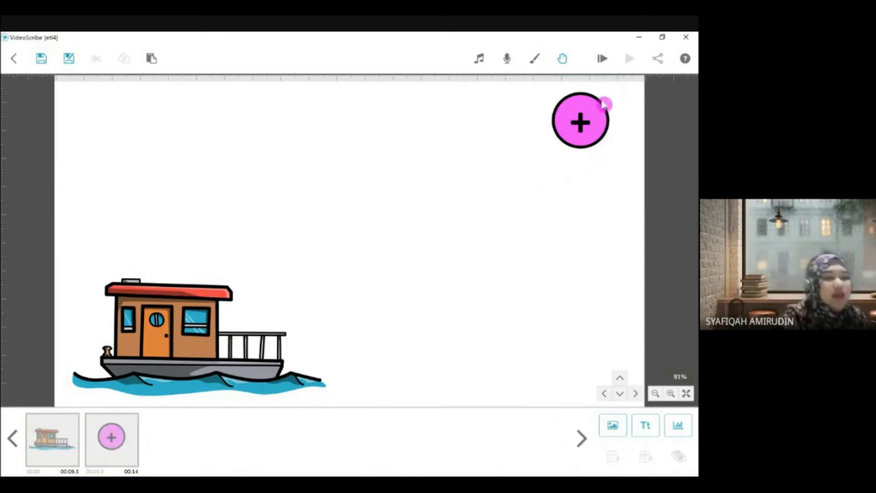
# Preview the scribe from the start and check the timeline elements' camera settings
pyautogui.click(603, 60)
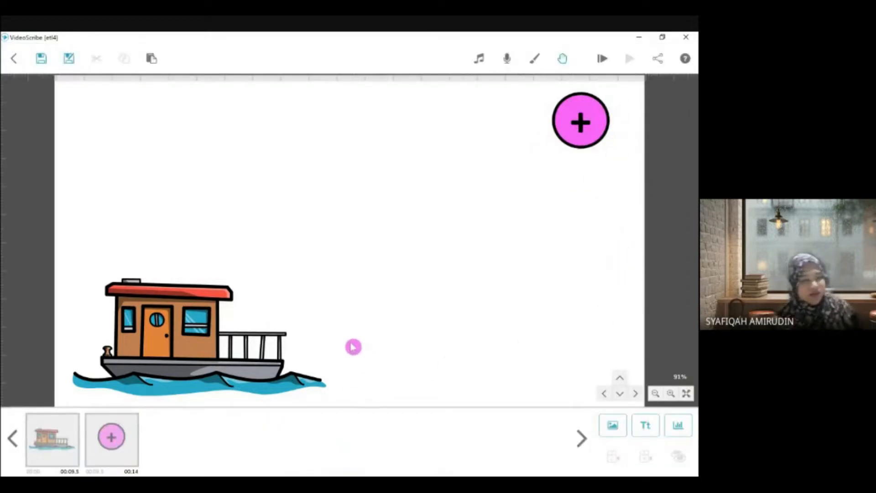
pyautogui.click(131, 446)
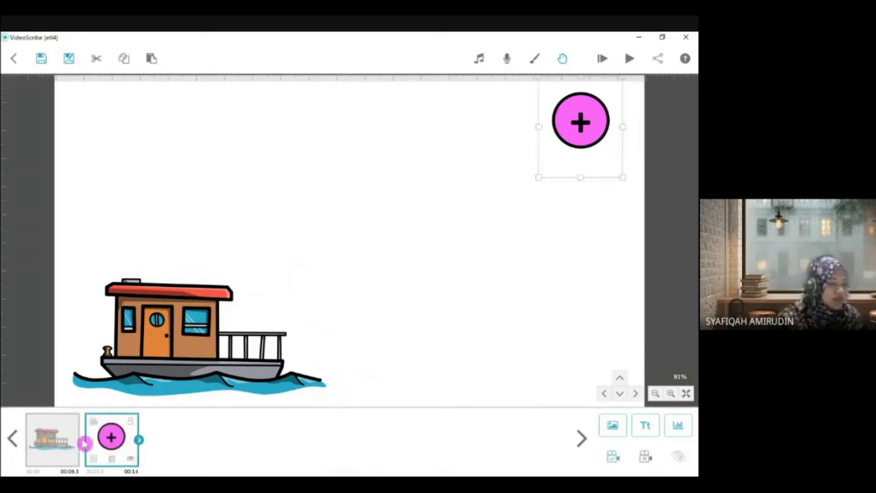
pyautogui.click(58, 449)
pyautogui.click(446, 340)
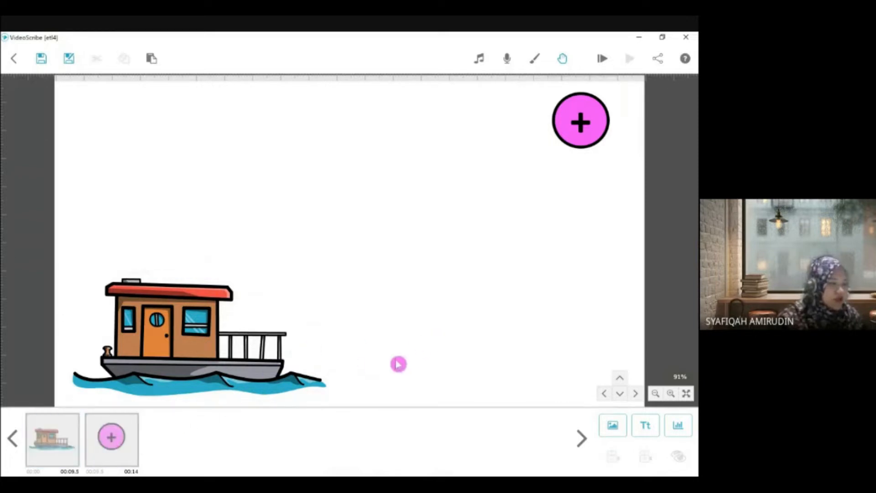
# Add the worried round face from the second page of Recently Used images after the pink plus circle
pyautogui.click(133, 446)
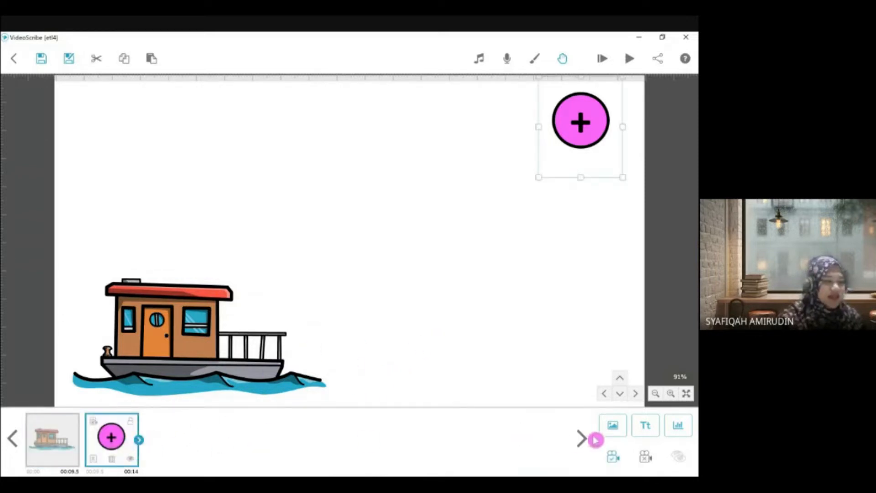
pyautogui.click(613, 425)
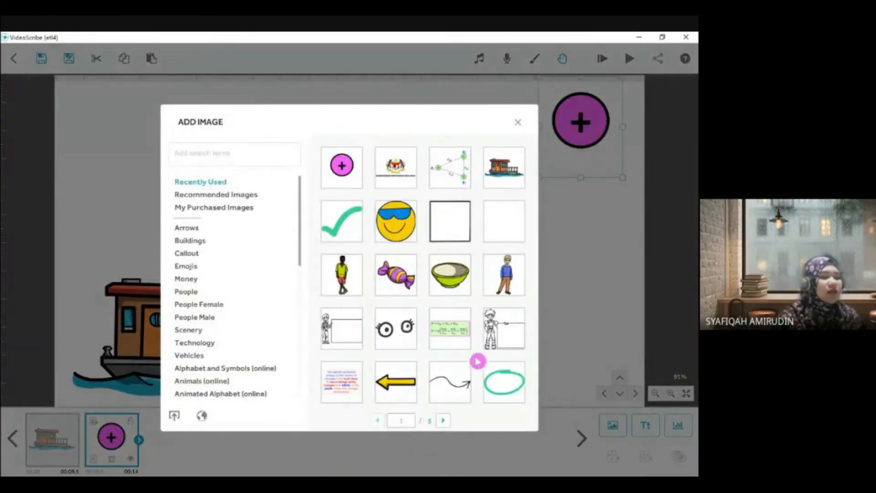
pyautogui.scroll(-10, 477, 362)
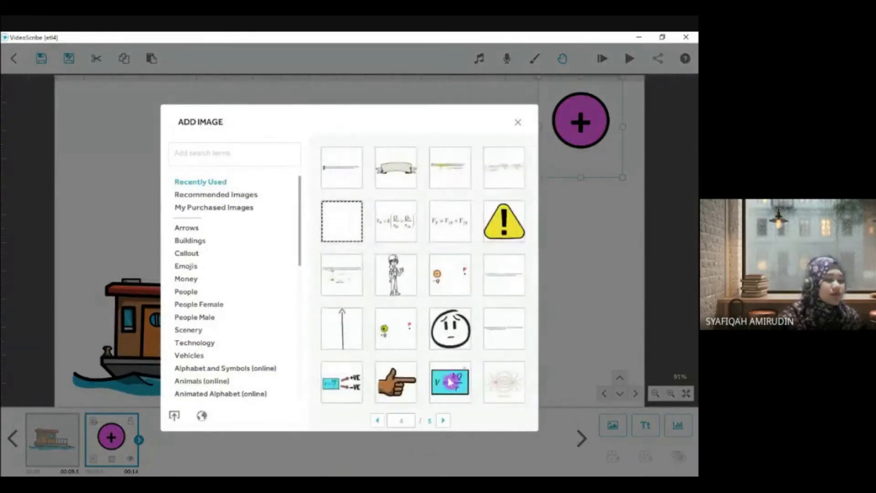
pyautogui.click(455, 343)
# Shrink the worried face to a small head and place it on the houseboat's railing
pyautogui.moveTo(372, 272); pyautogui.dragTo(383, 260)
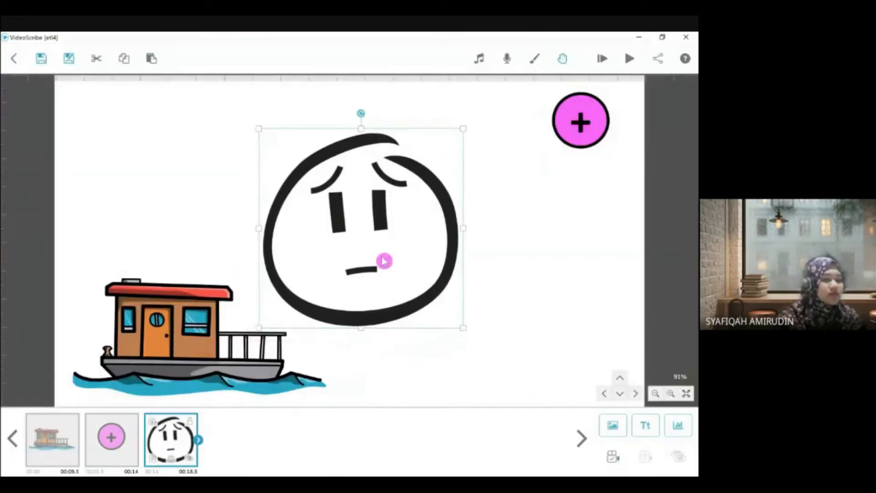
pyautogui.moveTo(464, 330); pyautogui.dragTo(264, 326)
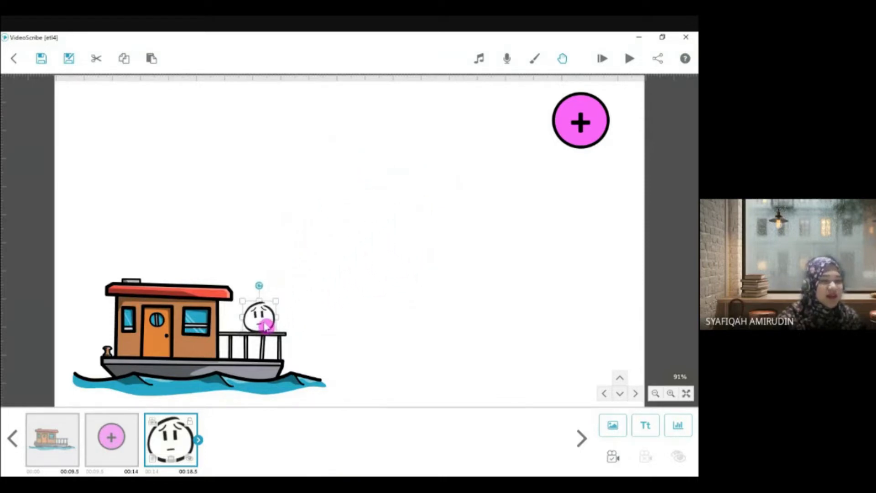
pyautogui.moveTo(280, 308); pyautogui.dragTo(270, 317)
pyautogui.click(353, 314)
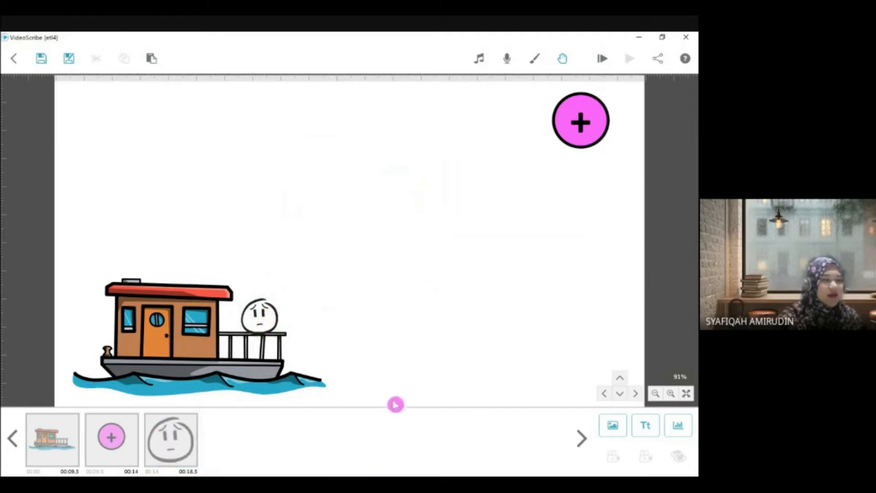
# Enlarge the worried face slightly and reposition it just above the houseboat's railing
pyautogui.click(167, 433)
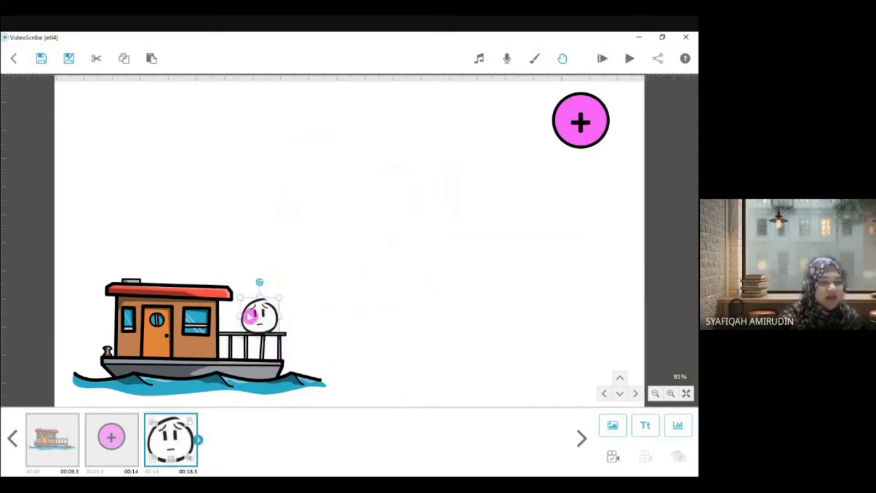
pyautogui.click(372, 317)
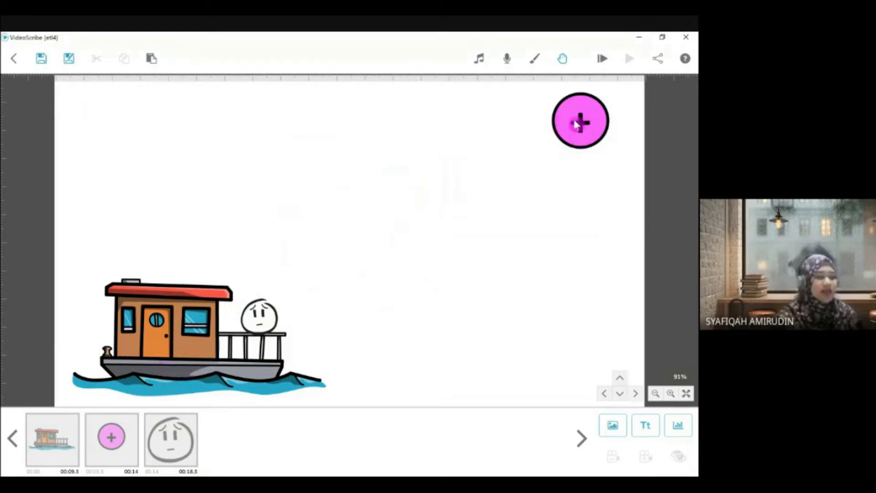
pyautogui.moveTo(261, 327)
pyautogui.mouseDown()
pyautogui.moveTo(256, 311)
pyautogui.moveTo(258, 324)
pyautogui.mouseUp()
pyautogui.moveTo(277, 296); pyautogui.dragTo(283, 289)
pyautogui.moveTo(271, 320); pyautogui.dragTo(273, 312)
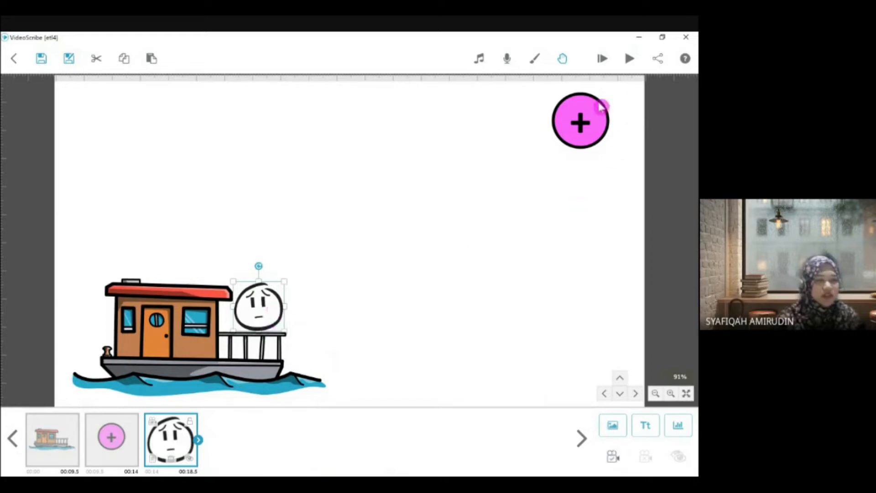
# Preview the scribe from the start, pause on the worried face close-up, and stop the playback
pyautogui.click(603, 58)
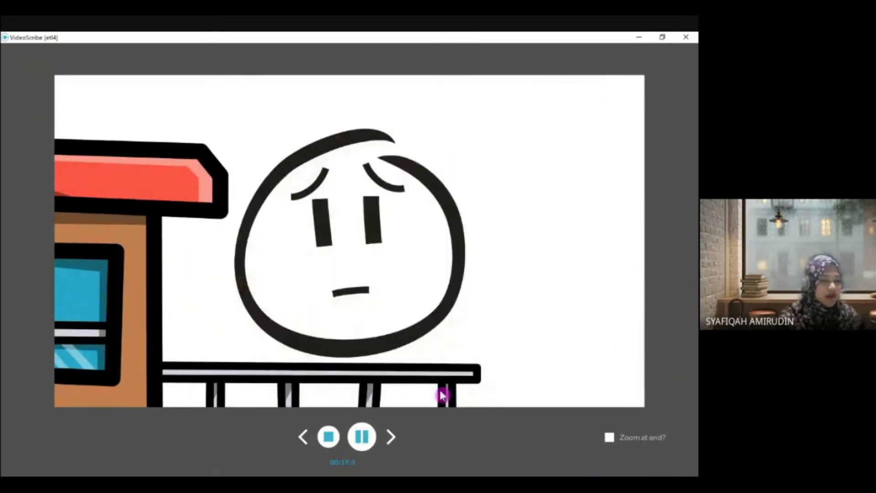
pyautogui.click(362, 443)
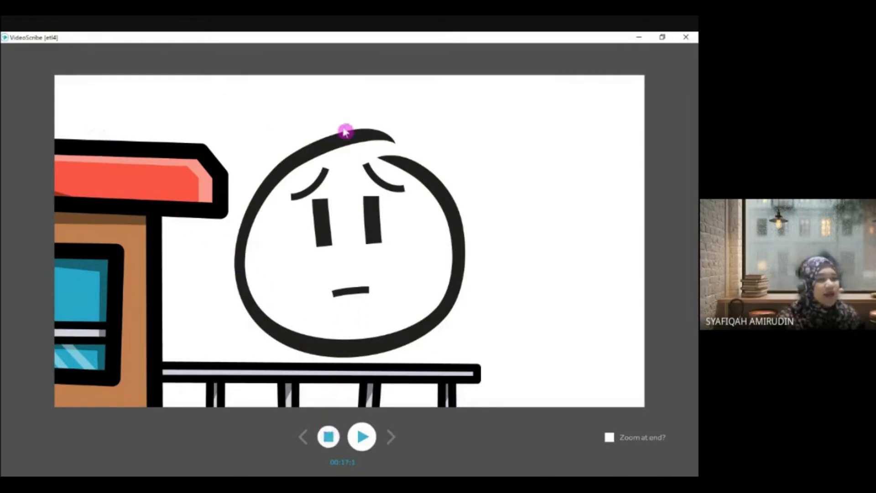
pyautogui.click(335, 444)
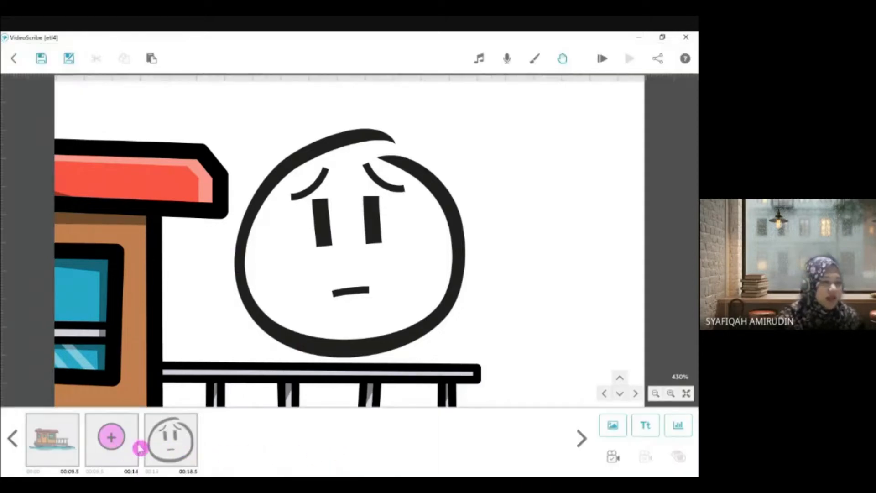
# Set the worried face's camera to a 221% view framing it together with the houseboat
pyautogui.click(121, 442)
pyautogui.click(562, 192)
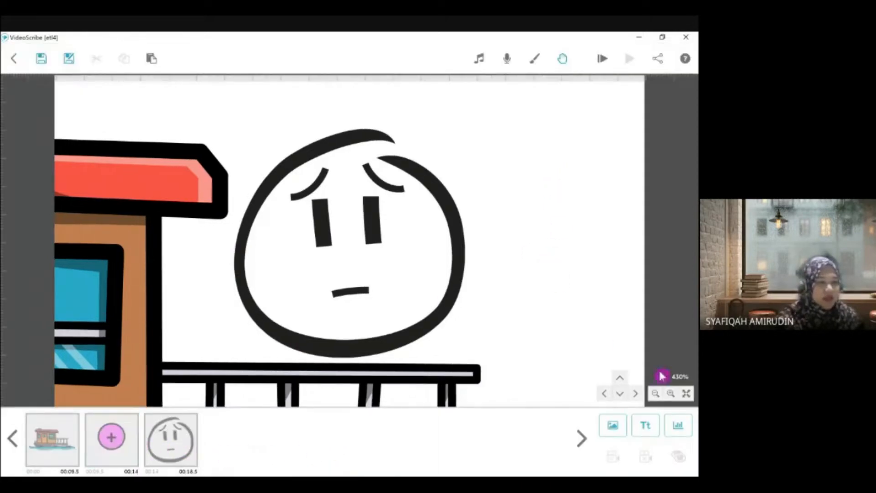
pyautogui.click(655, 393)
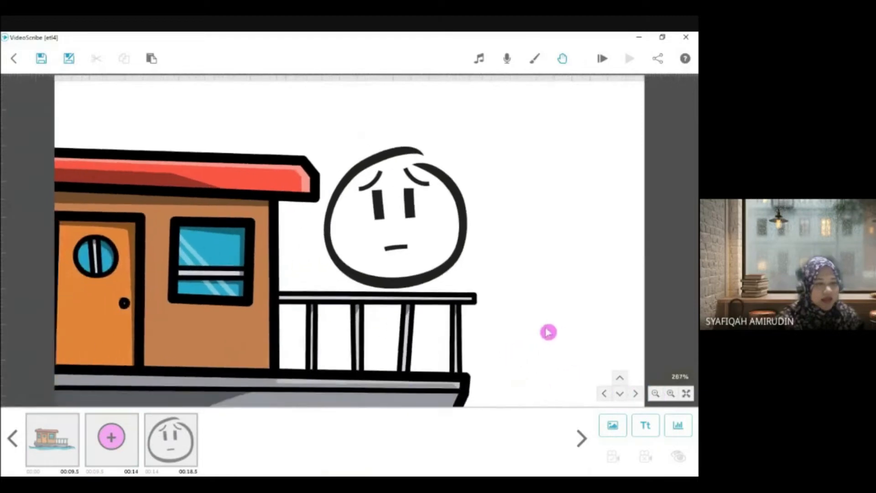
pyautogui.click(656, 393)
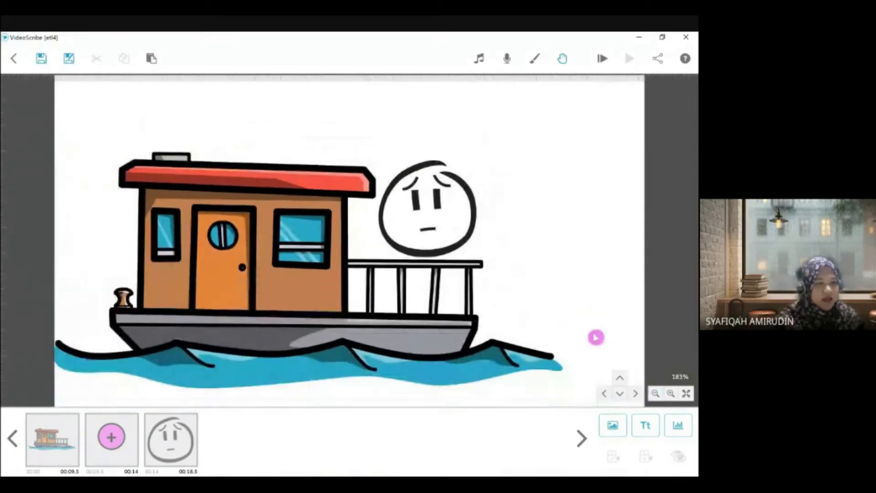
pyautogui.click(670, 393)
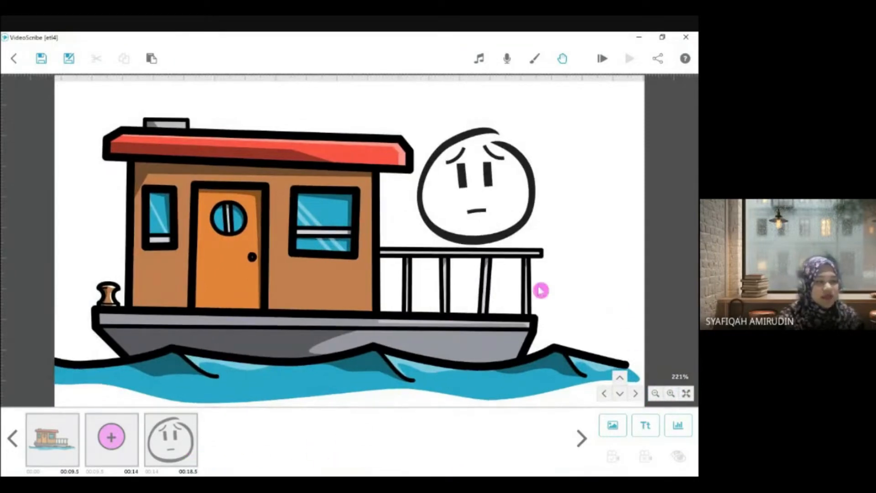
pyautogui.click(190, 436)
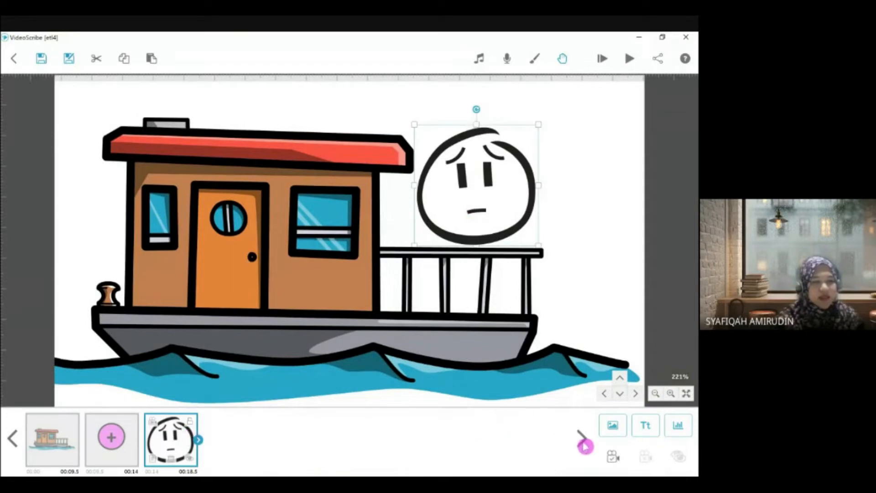
pyautogui.click(613, 458)
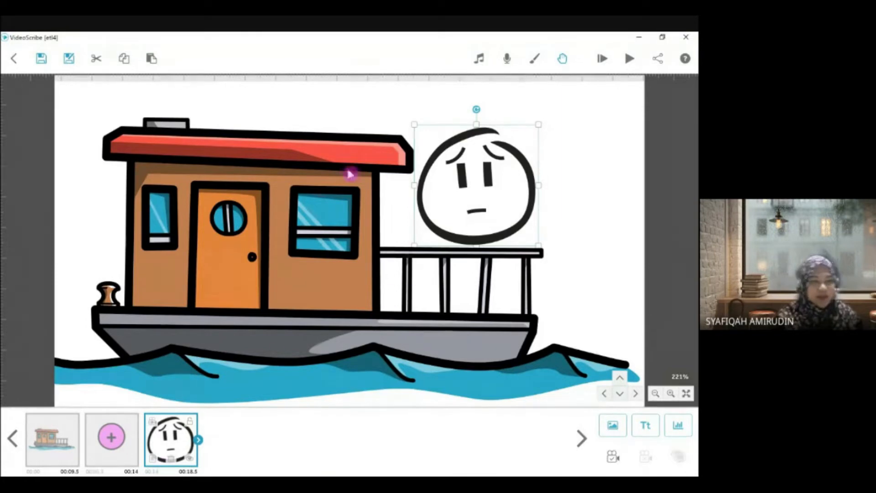
pyautogui.click(614, 460)
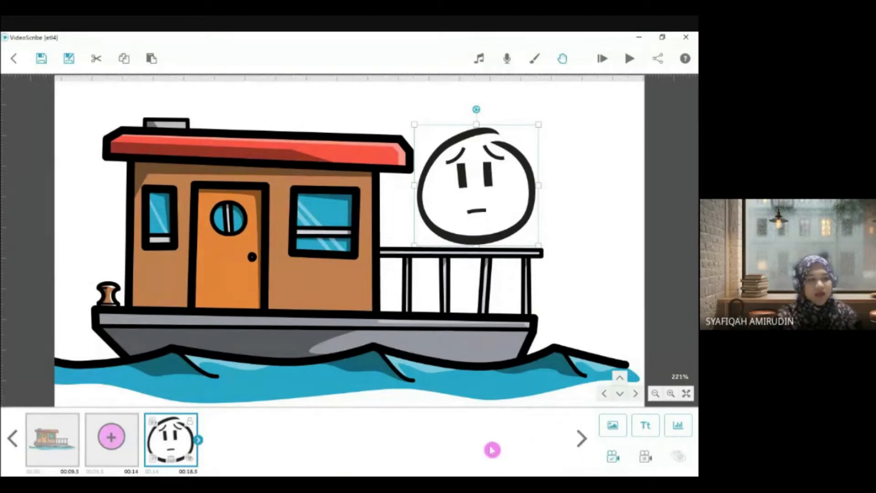
# Preview the scribe starting from the pink plus circle element
pyautogui.click(564, 297)
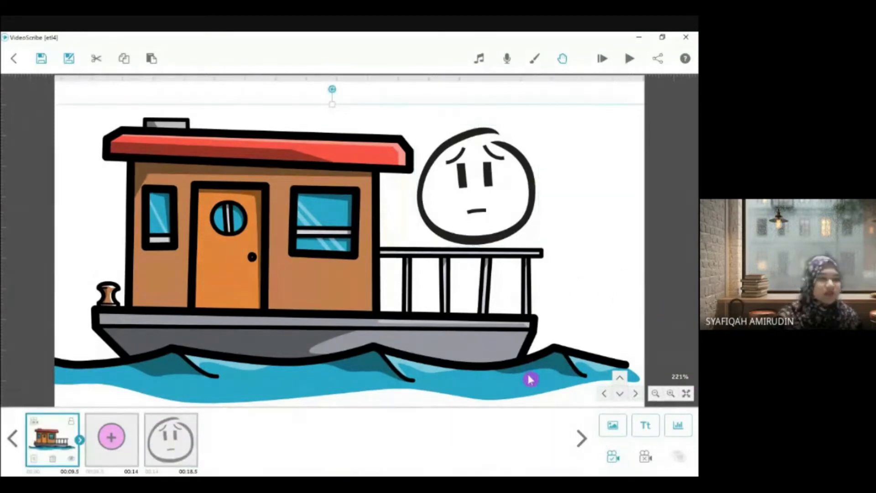
pyautogui.click(132, 445)
pyautogui.click(626, 60)
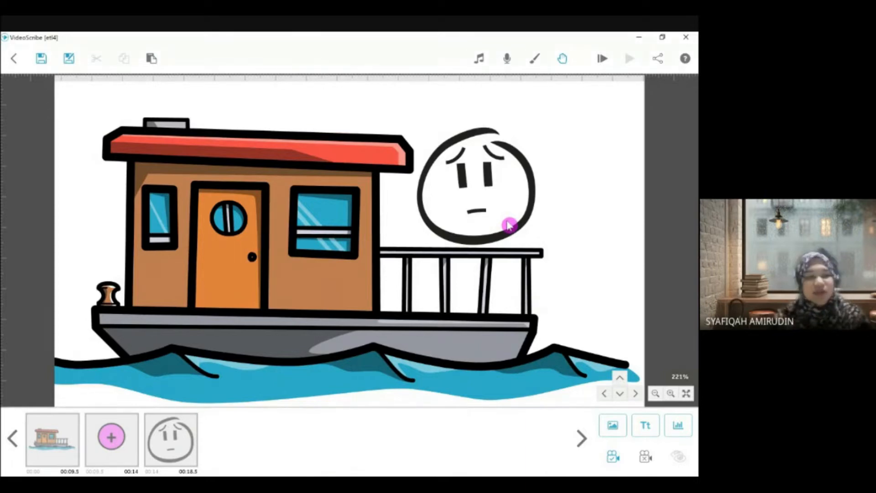
# Keep the scribe open and delete the houseboat, the worried face and the pink plus circle to empty the canvas
pyautogui.click(11, 60)
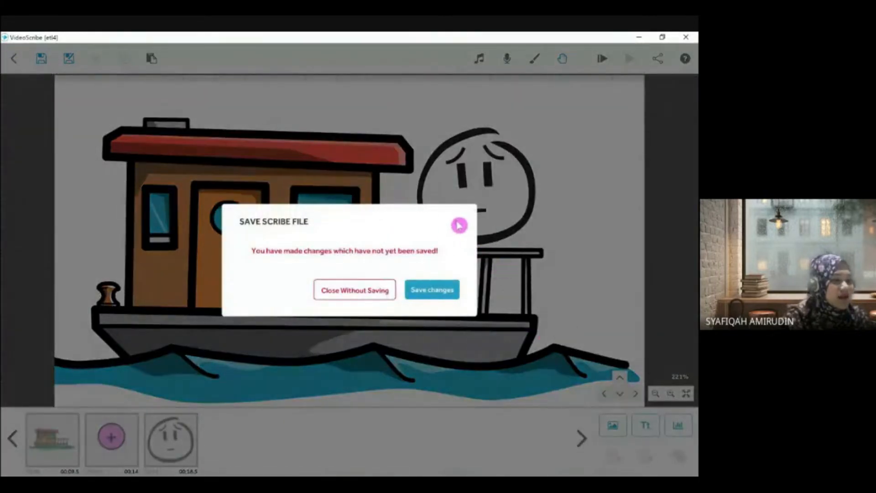
pyautogui.click(456, 222)
pyautogui.click(246, 313)
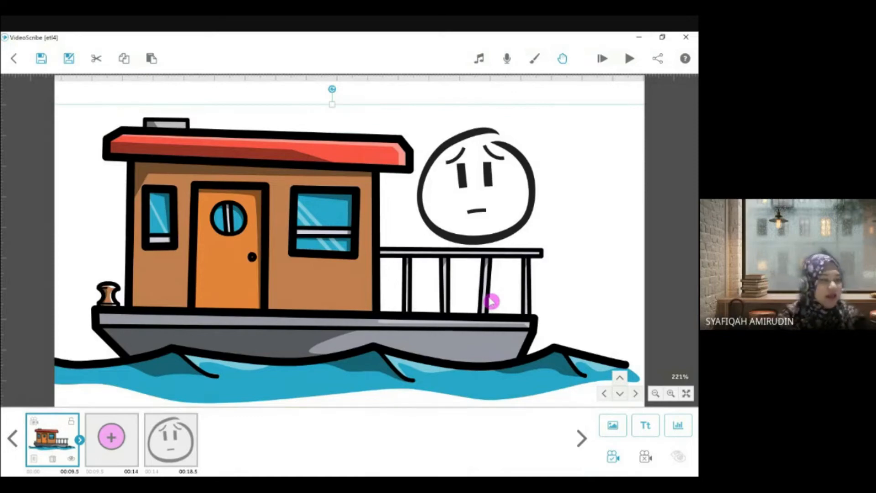
pyautogui.press('Delete')
pyautogui.click(412, 291)
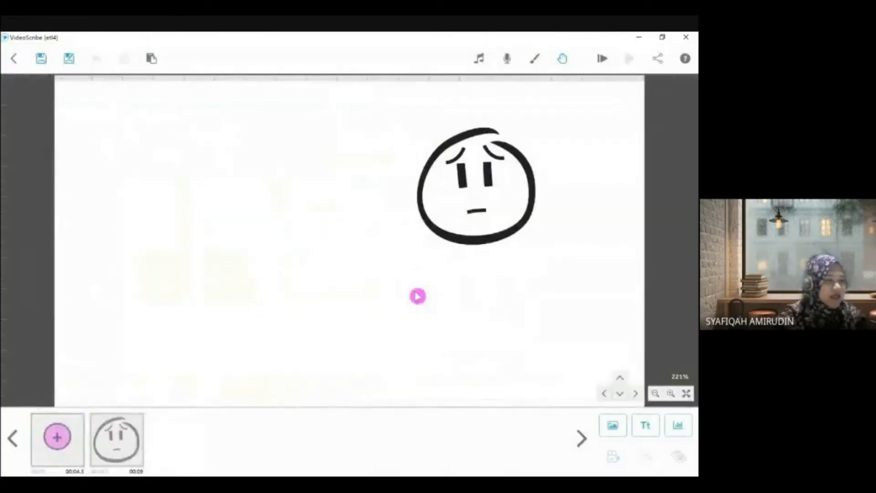
pyautogui.click(467, 241)
pyautogui.press('Delete')
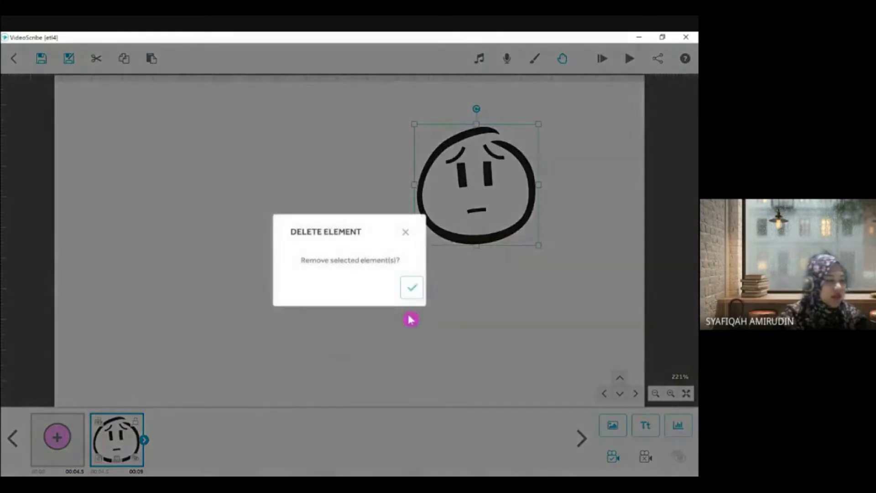
pyautogui.click(413, 288)
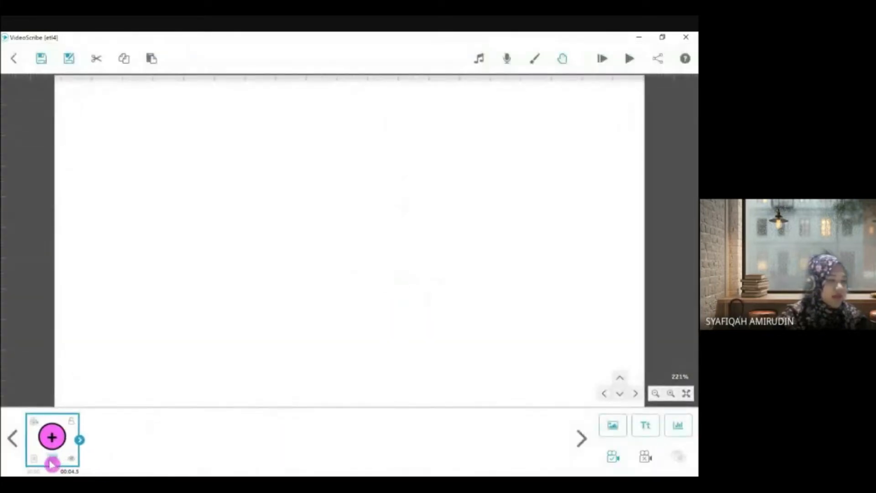
pyautogui.press('Delete')
pyautogui.click(416, 292)
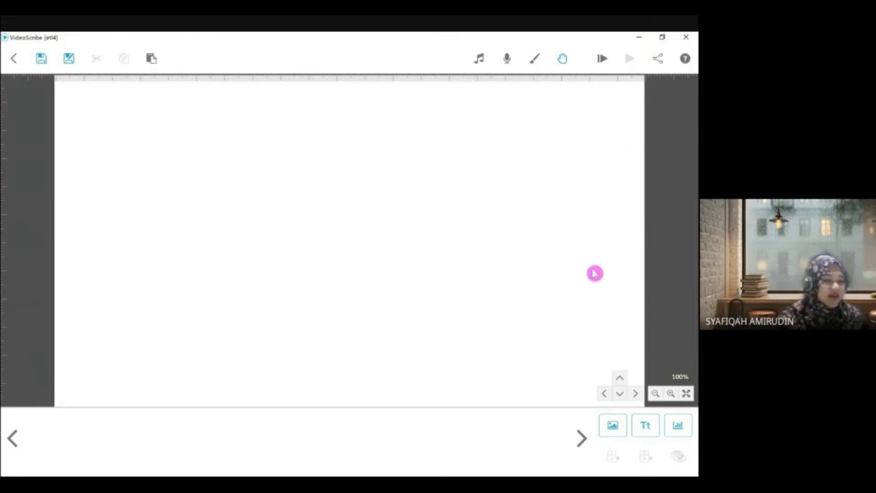
# Add the wide cartoon eyes with lashes from the recently used images and enlarge them around the middle of the canvas
pyautogui.moveTo(414, 484)
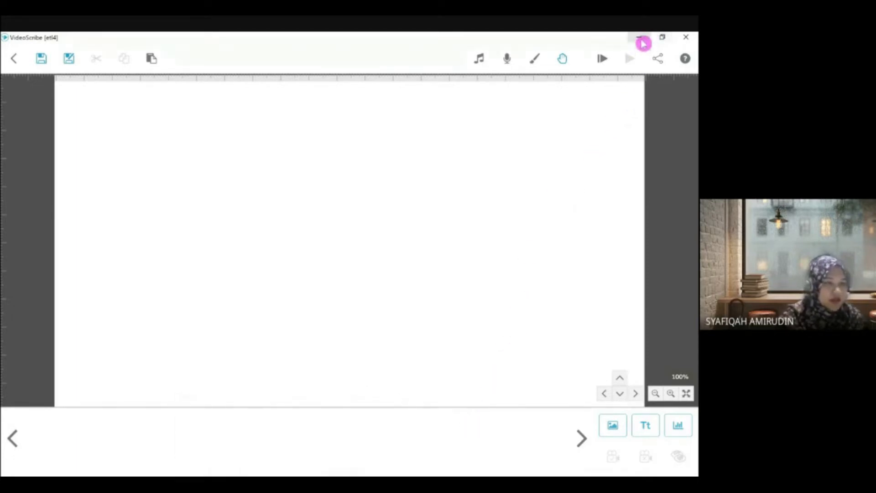
pyautogui.click(618, 428)
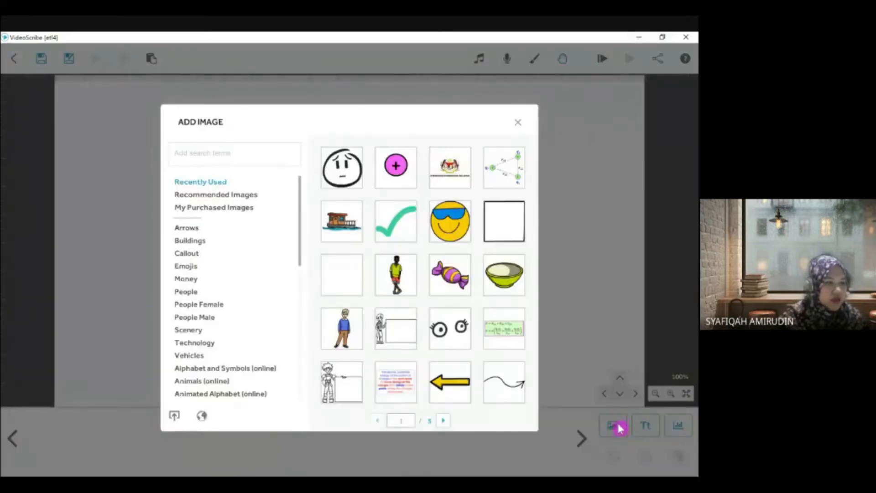
pyautogui.click(451, 336)
pyautogui.moveTo(468, 298); pyautogui.dragTo(504, 324)
pyautogui.moveTo(478, 292); pyautogui.dragTo(516, 313)
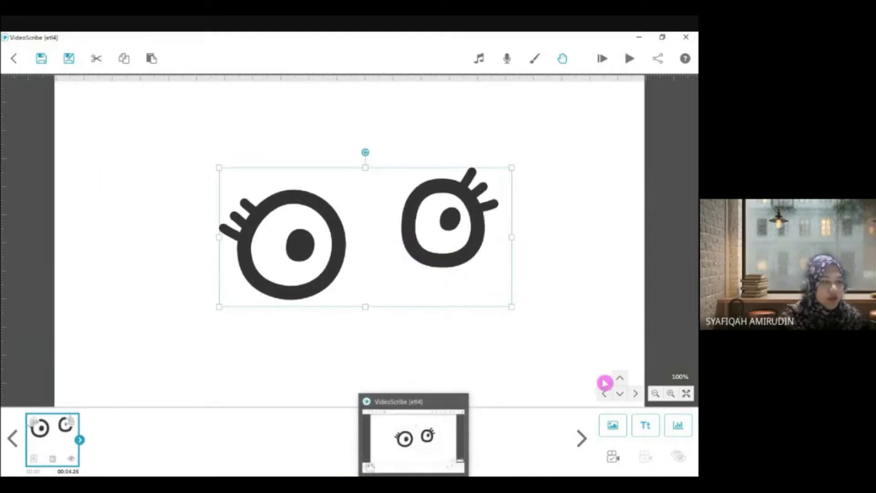
# Browse the GIFs (online) image category and add the animated pair of black gears to the canvas
pyautogui.click(614, 426)
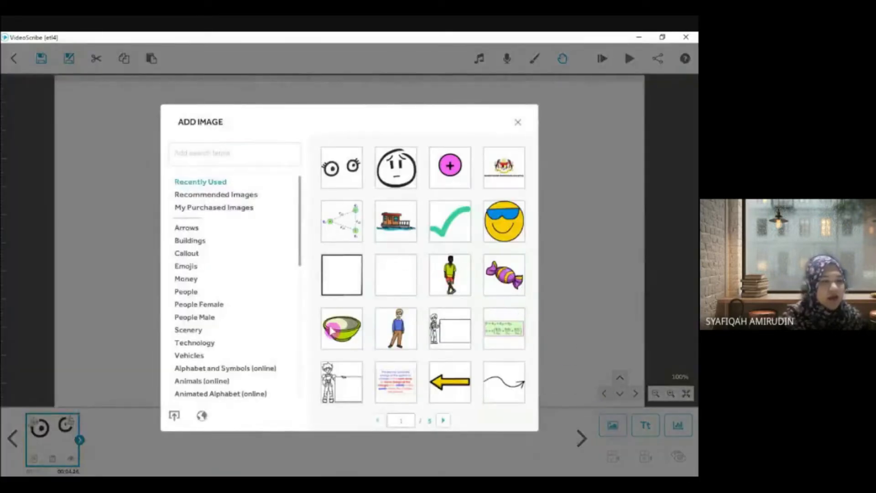
pyautogui.scroll(-1, 240, 337)
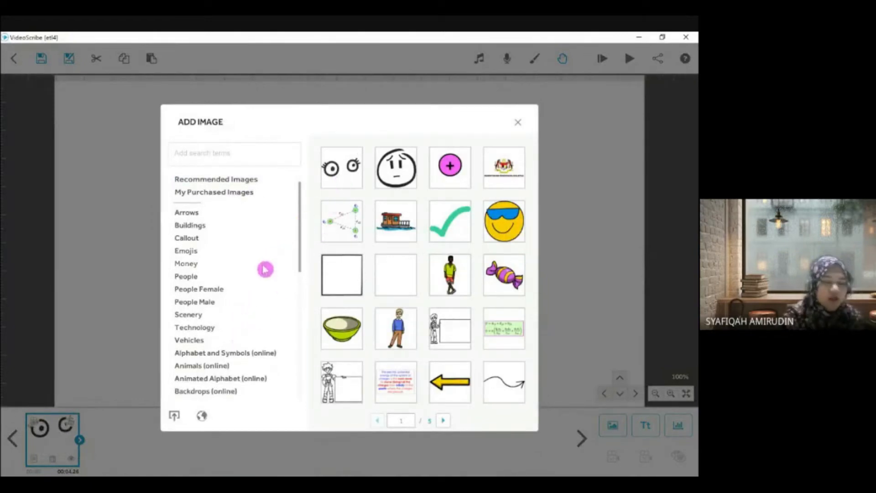
pyautogui.scroll(-1, 196, 343)
pyautogui.scroll(-3, 202, 348)
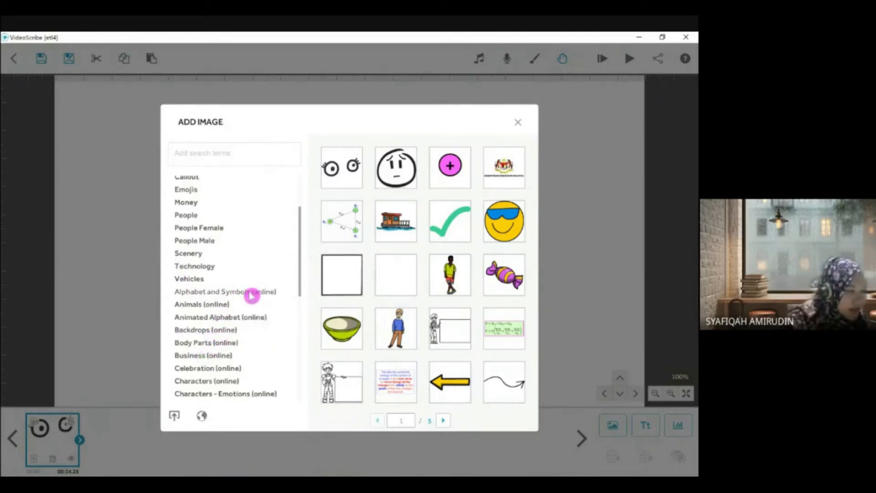
pyautogui.scroll(-3, 253, 302)
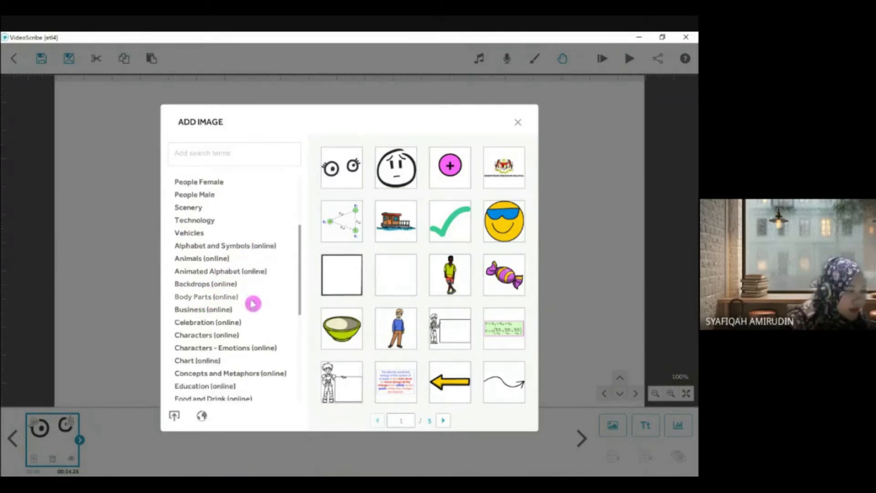
pyautogui.scroll(-5, 252, 303)
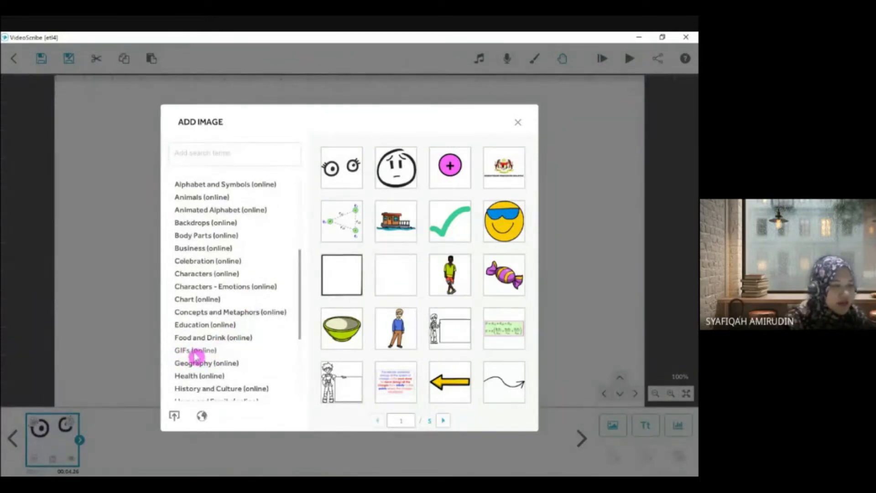
pyautogui.click(195, 352)
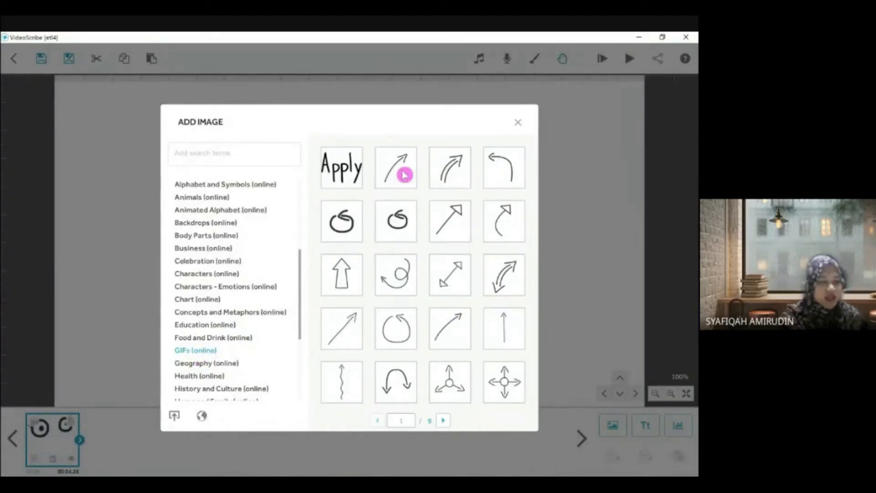
pyautogui.scroll(-2, 422, 248)
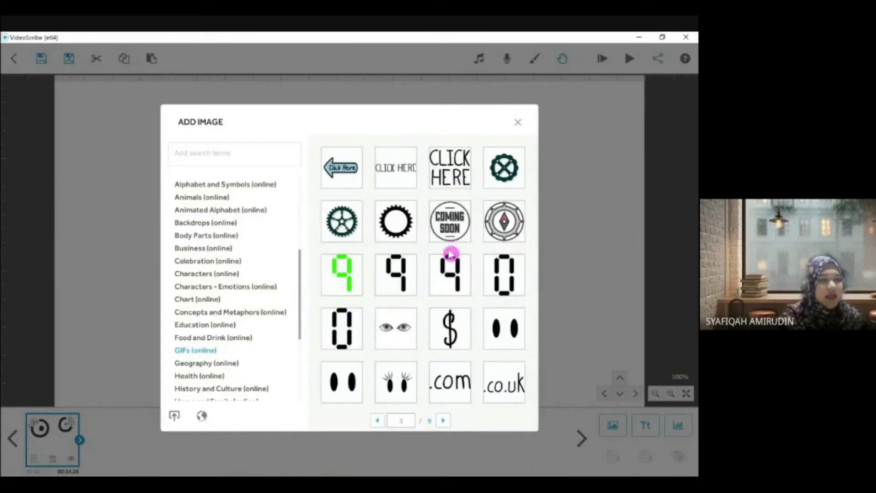
pyautogui.scroll(2, 450, 254)
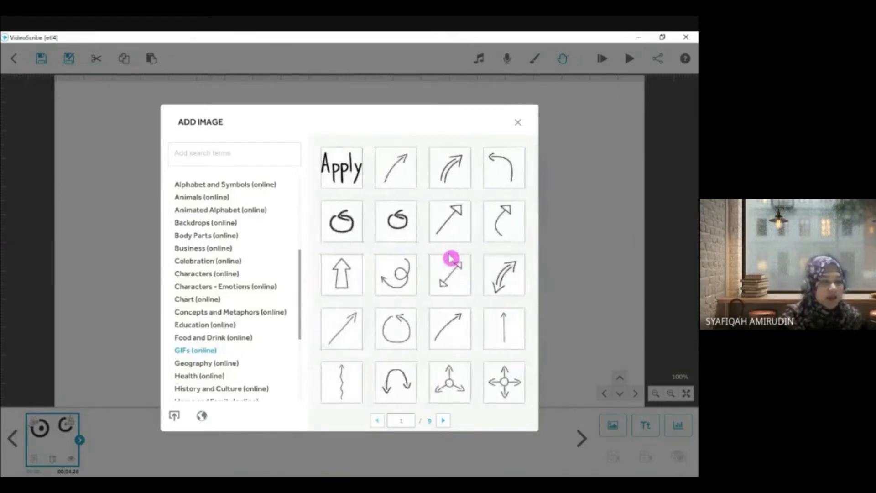
pyautogui.scroll(-3, 450, 259)
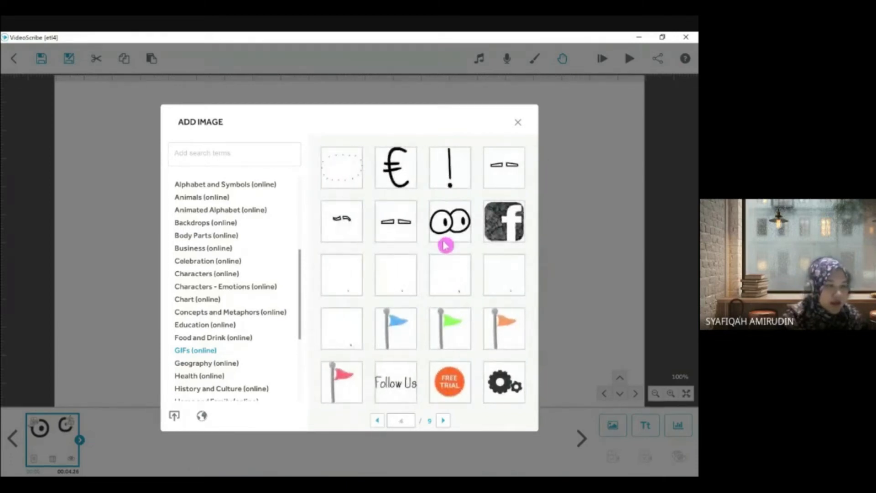
pyautogui.click(496, 388)
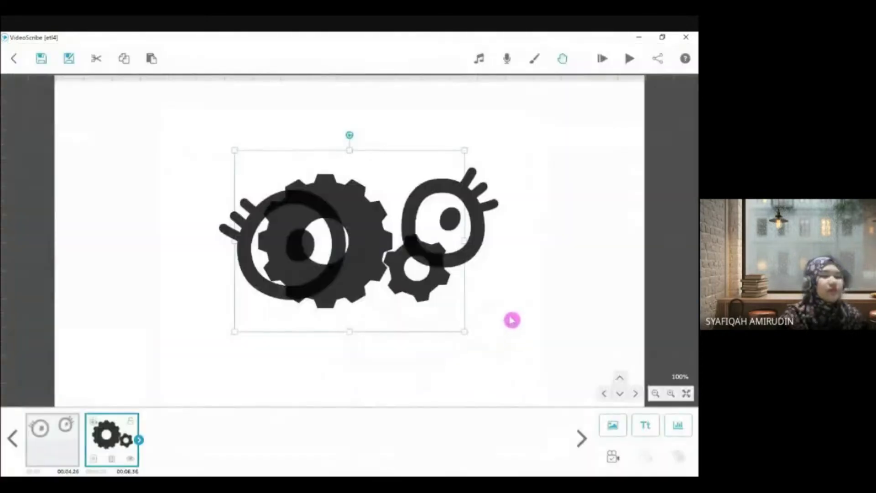
# Shrink the gears and place them above the gap between the two eyes
pyautogui.moveTo(366, 253); pyautogui.dragTo(382, 184)
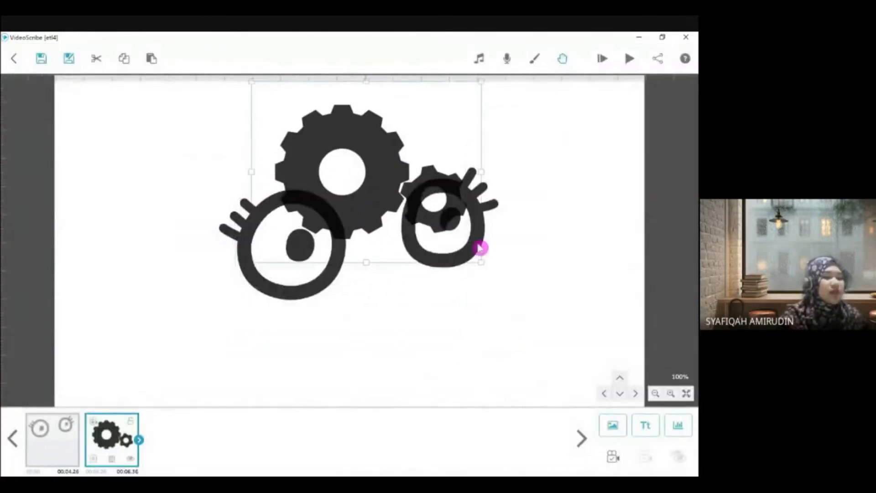
pyautogui.moveTo(482, 264); pyautogui.dragTo(436, 203)
pyautogui.moveTo(365, 176); pyautogui.dragTo(371, 154)
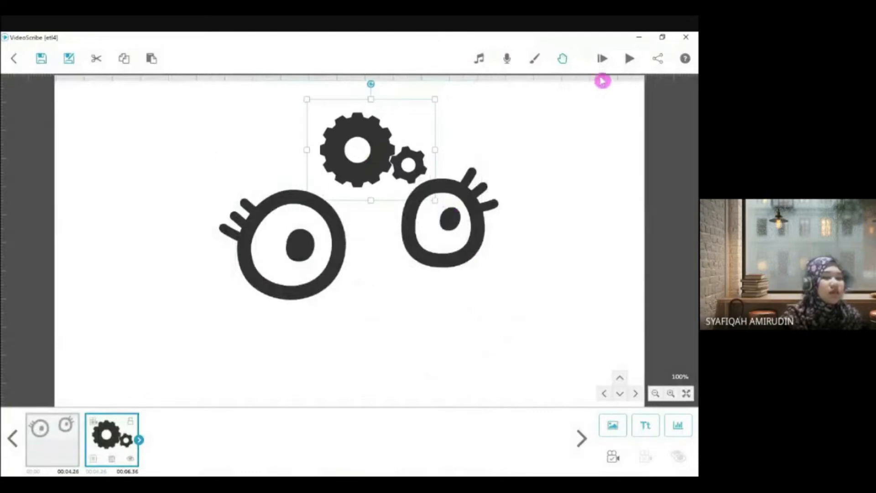
# Preview the scribe starting from the gears and again starting from the eyes, and stop the playback
pyautogui.click(630, 61)
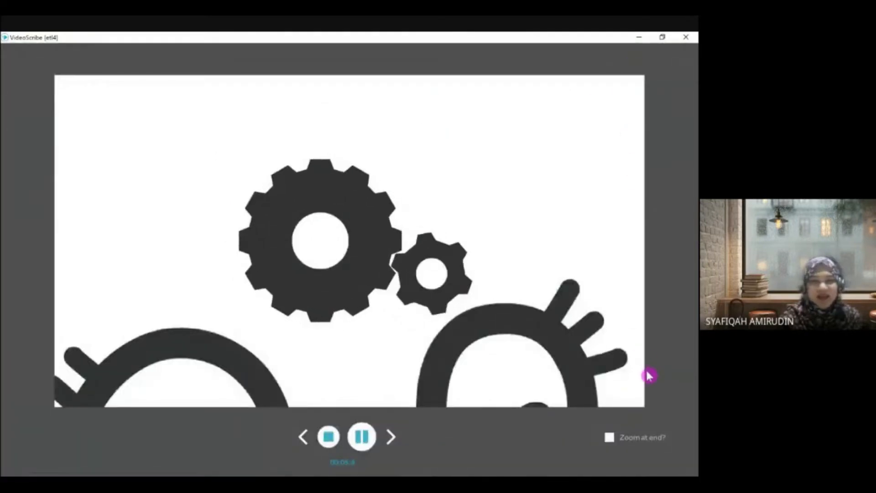
pyautogui.click(110, 441)
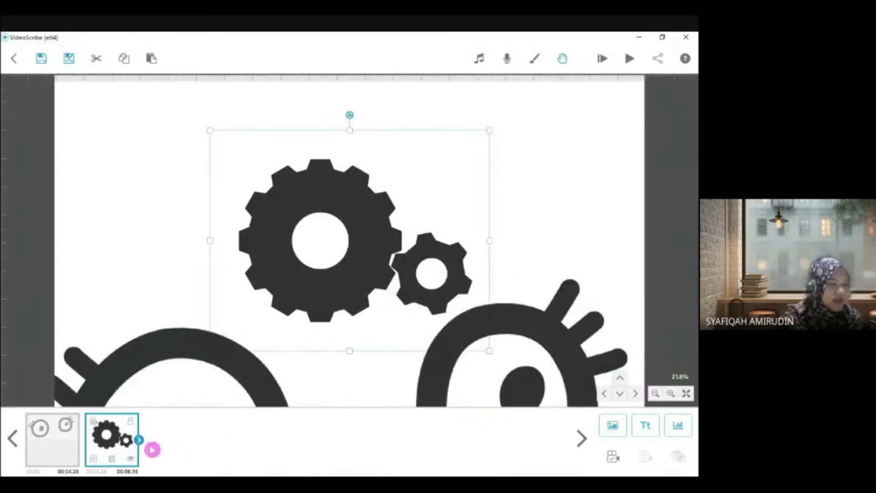
pyautogui.click(518, 219)
pyautogui.click(42, 458)
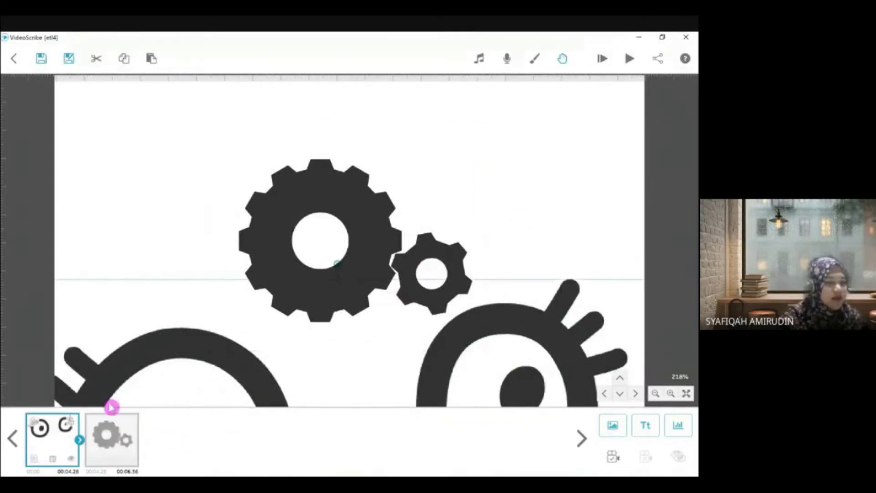
pyautogui.click(628, 60)
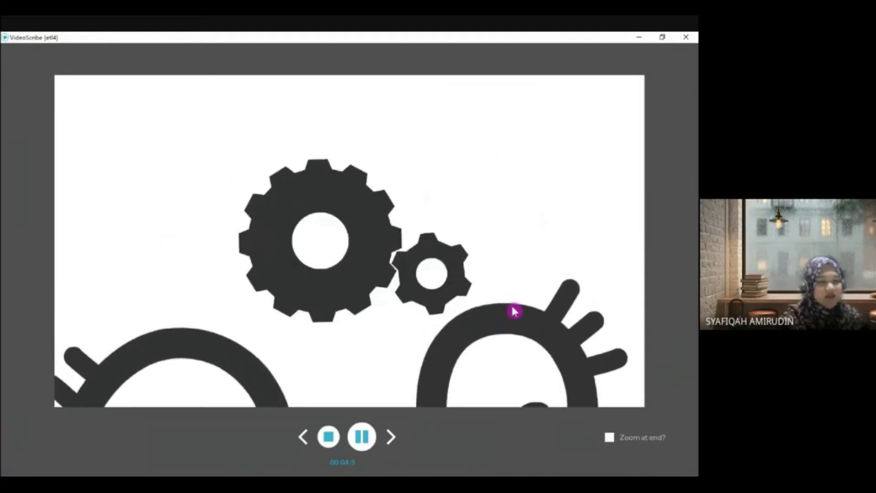
pyautogui.click(329, 436)
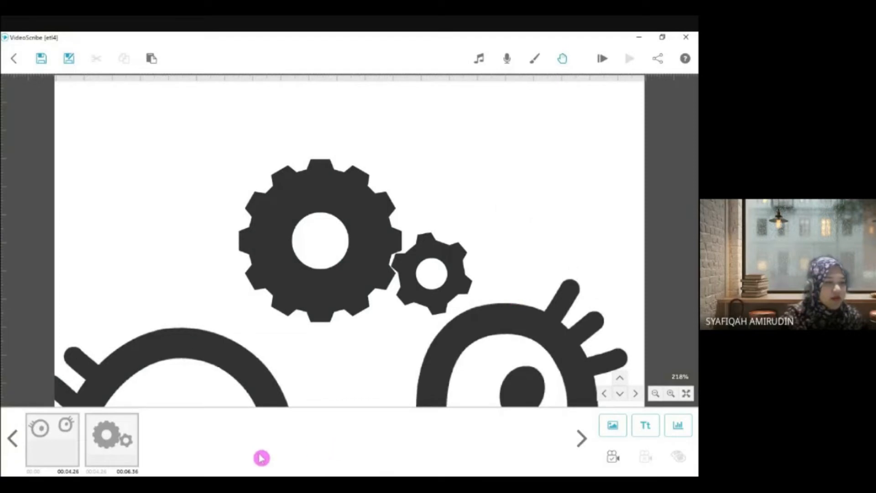
# Delete the gears element from the scribe
pyautogui.click(133, 454)
pyautogui.click(113, 459)
pyautogui.click(411, 287)
# Shift the cartoon eyes slightly to the right on the canvas and enlarge them a little
pyautogui.click(655, 393)
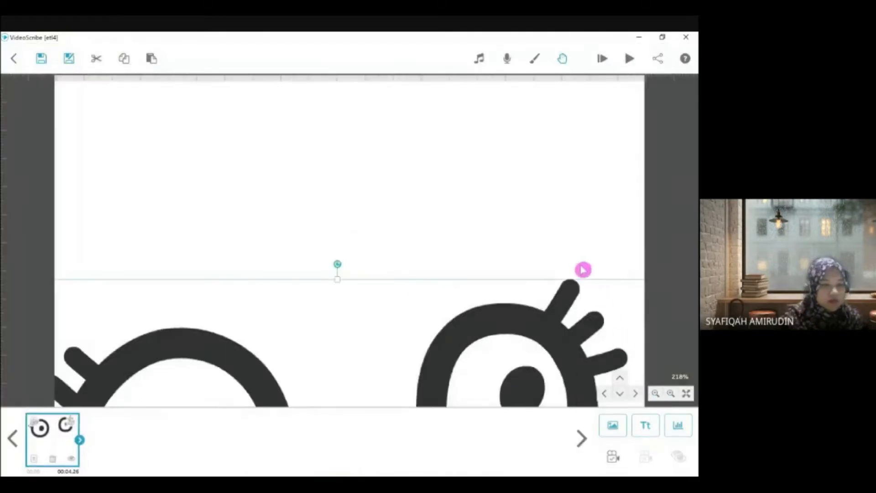
pyautogui.scroll(-1, 580, 264)
pyautogui.scroll(-1, 581, 266)
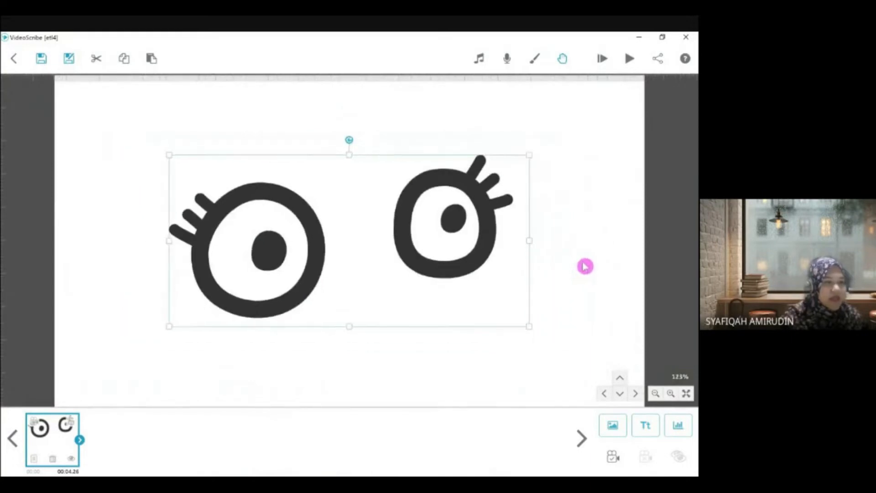
pyautogui.click(584, 264)
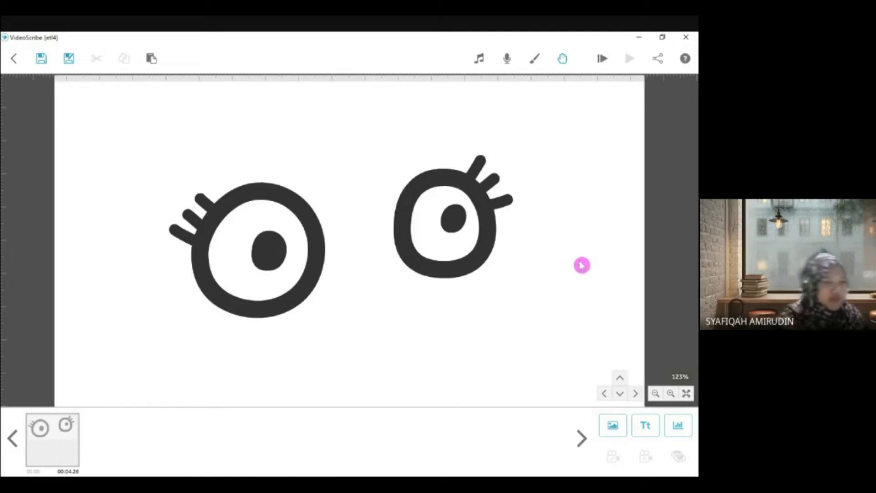
pyautogui.click(73, 436)
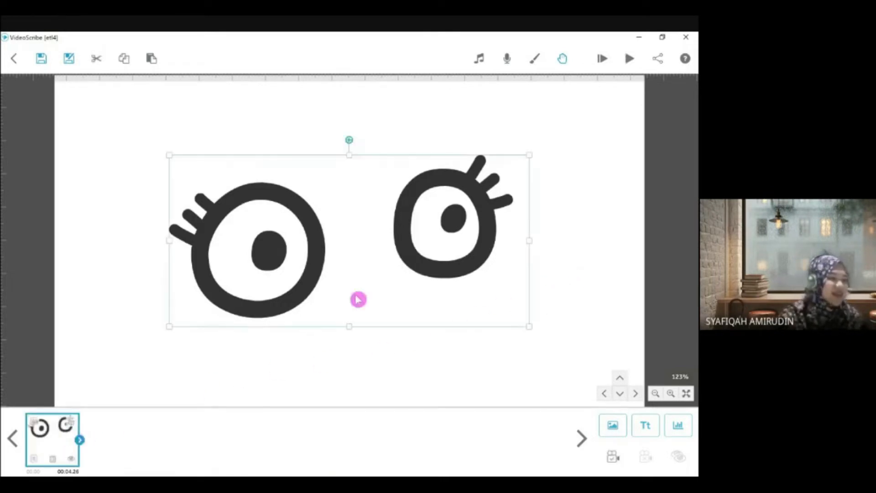
pyautogui.moveTo(360, 278); pyautogui.dragTo(367, 281)
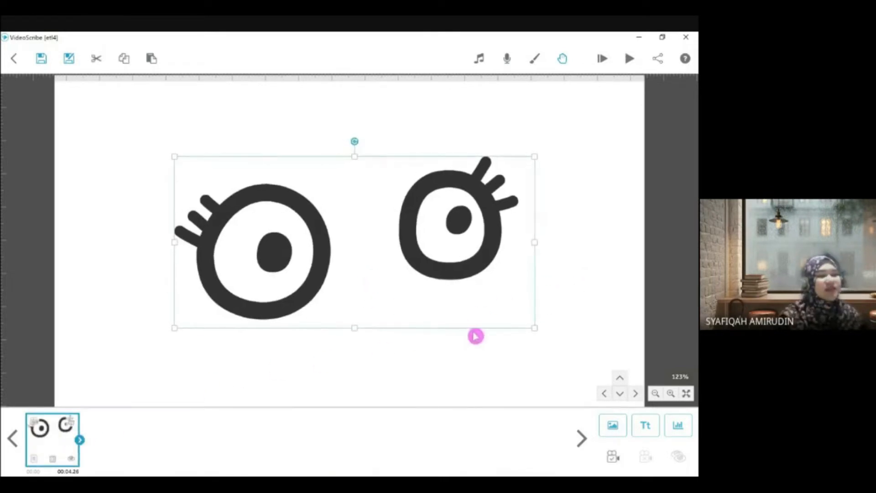
pyautogui.click(573, 312)
pyautogui.moveTo(363, 258); pyautogui.dragTo(372, 257)
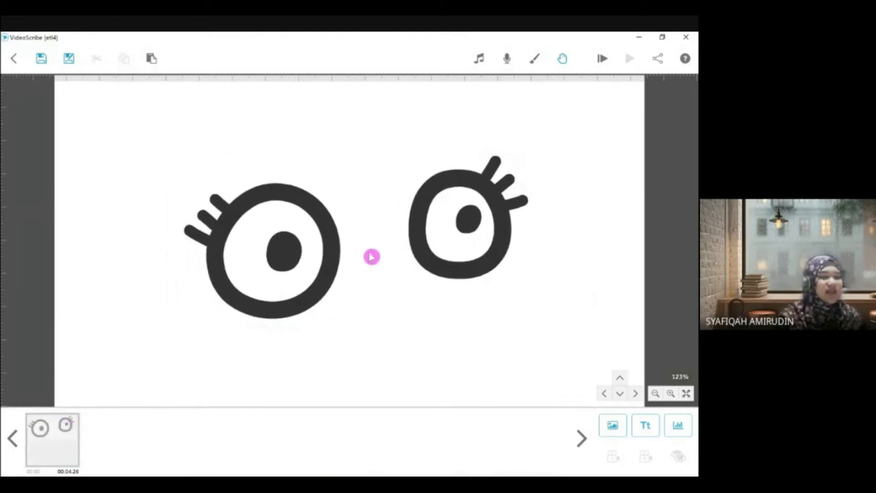
pyautogui.click(461, 290)
pyautogui.moveTo(461, 290); pyautogui.dragTo(466, 288)
pyautogui.moveTo(542, 324); pyautogui.dragTo(553, 333)
pyautogui.click(571, 310)
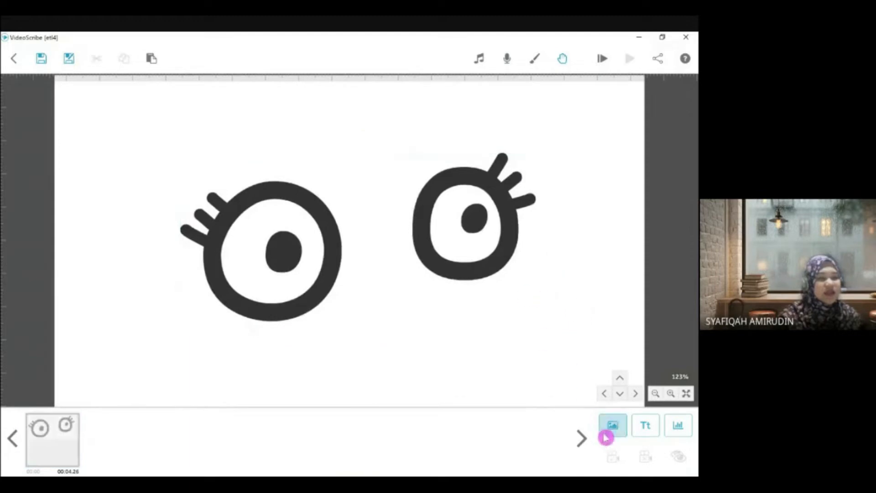
# Set the eyes' camera position to a 123% view framing both eyes
pyautogui.click(74, 446)
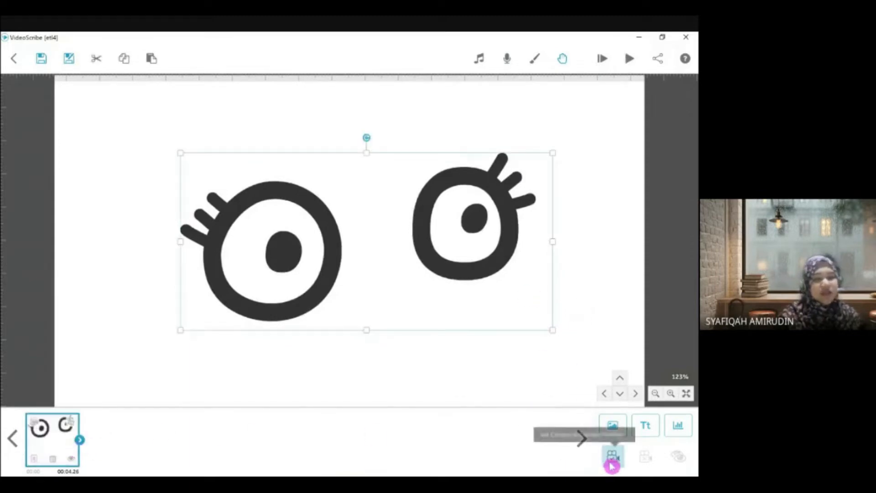
pyautogui.click(399, 392)
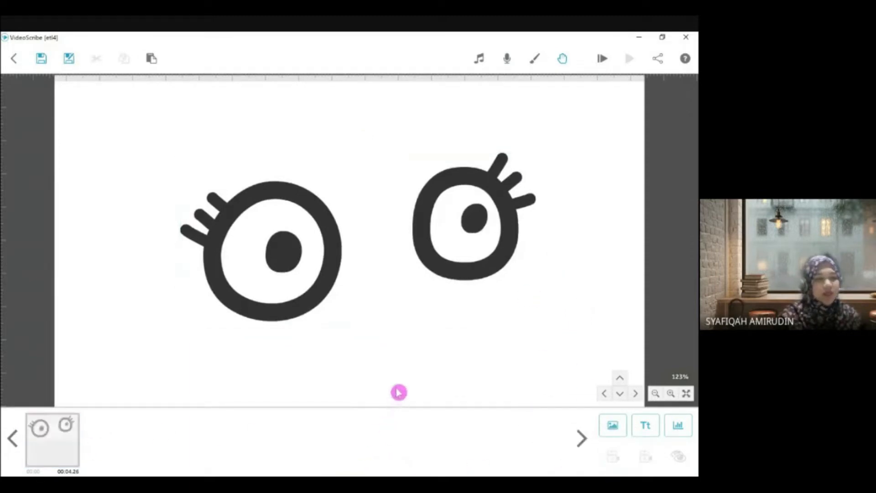
pyautogui.click(345, 305)
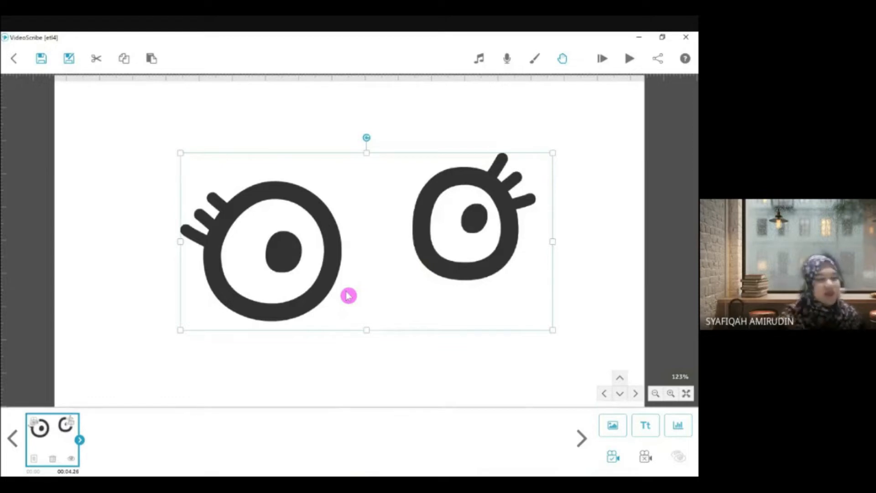
pyautogui.click(336, 376)
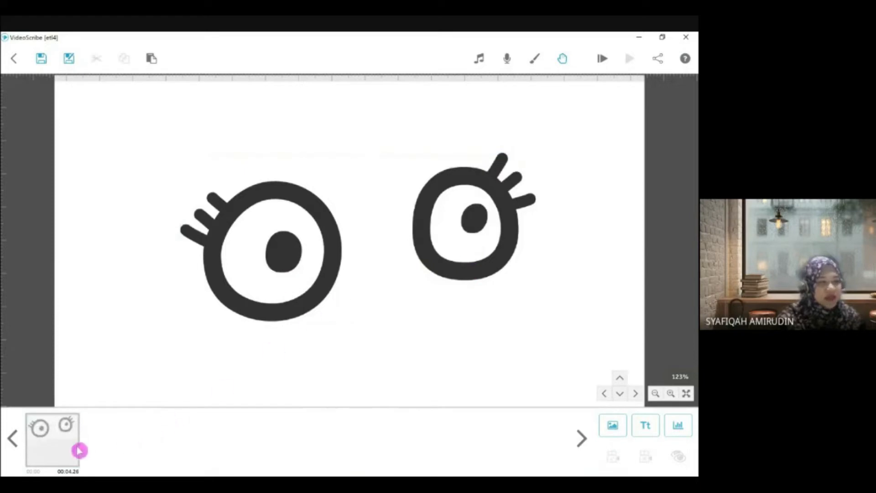
# Open the quick timing settings of the eyes element and set its animate time to 5.0 s
pyautogui.click(57, 432)
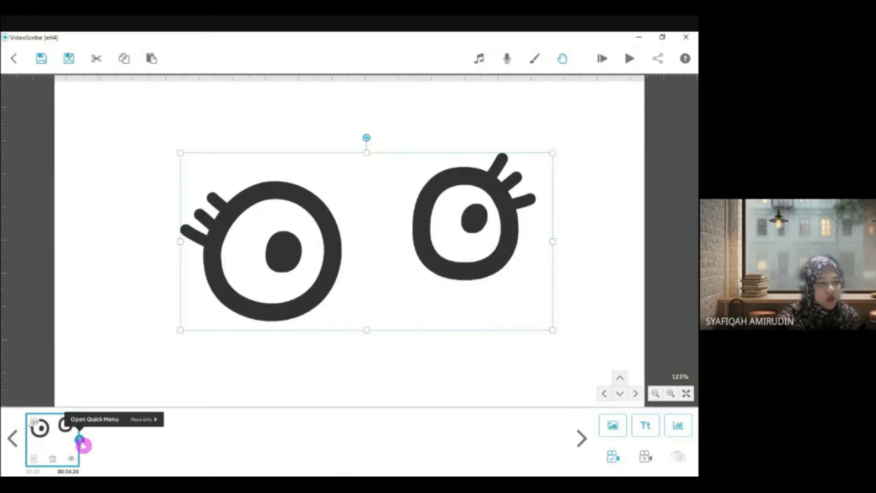
pyautogui.click(80, 440)
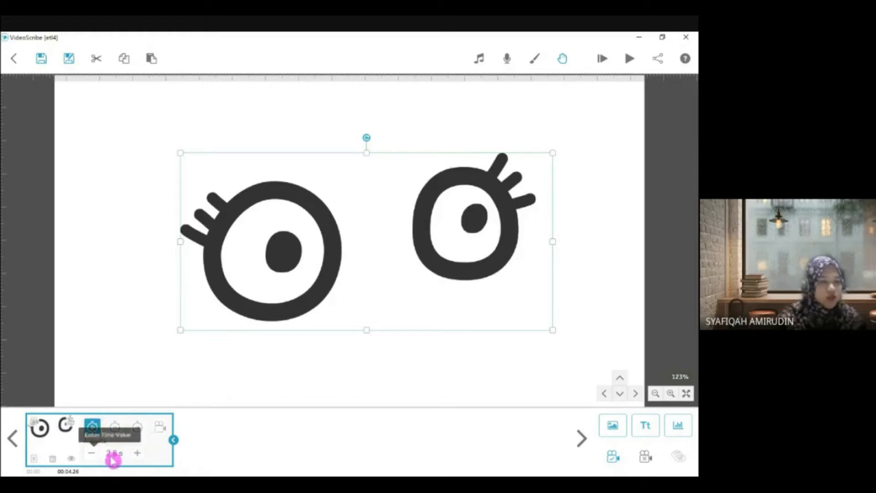
pyautogui.click(136, 457)
pyautogui.click(137, 456)
pyautogui.click(137, 456)
pyautogui.click(138, 453)
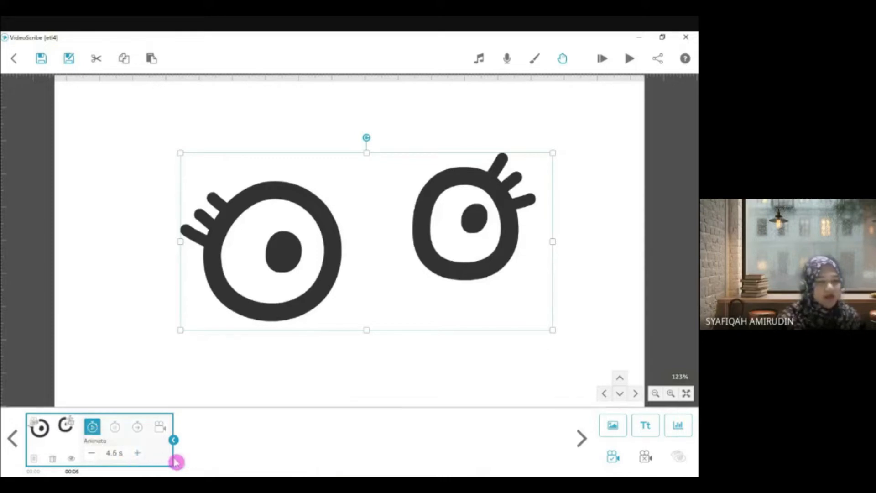
pyautogui.click(137, 453)
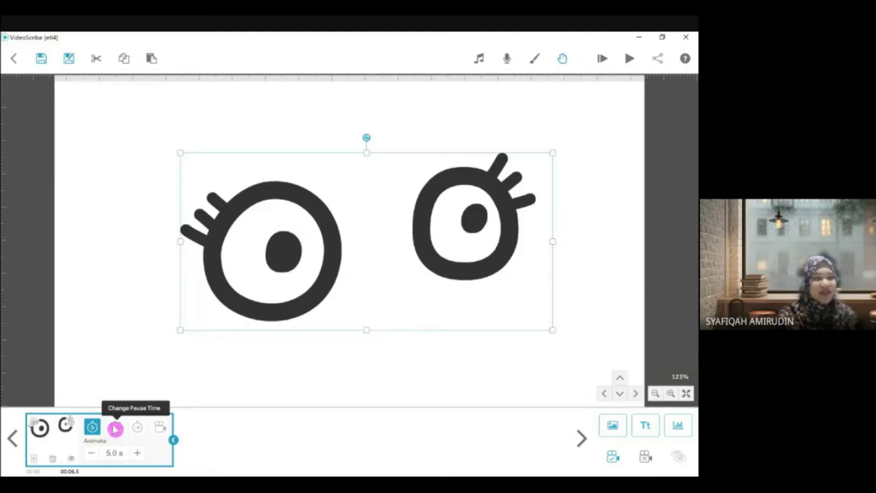
# Try a 3.5 s pause time on the eyes element and return it to 0.5 s
pyautogui.click(115, 429)
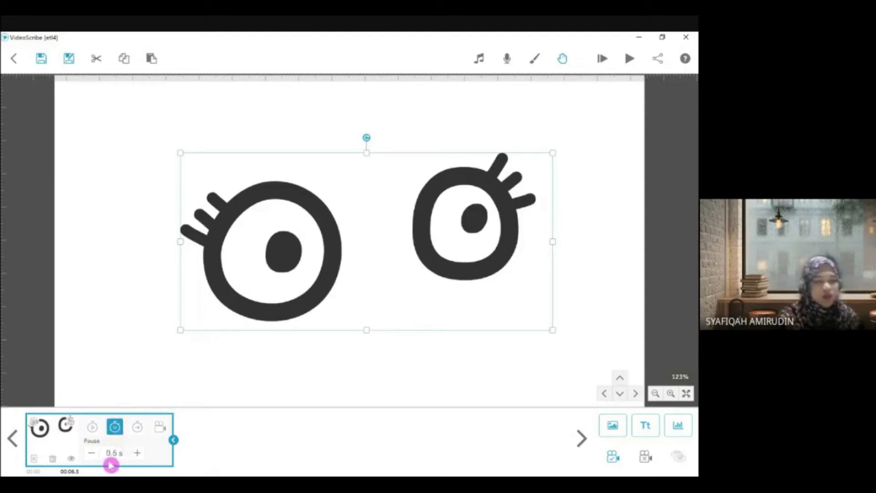
pyautogui.click(142, 456)
pyautogui.click(142, 456)
pyautogui.click(142, 456)
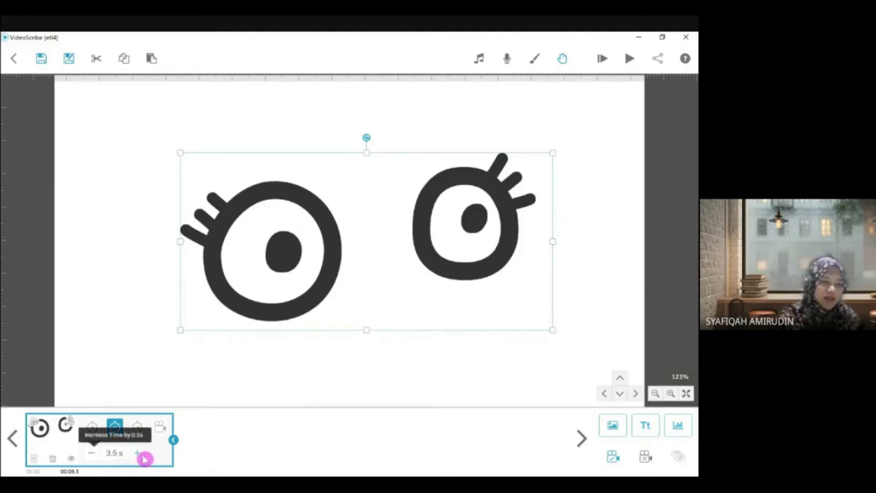
pyautogui.click(95, 454)
pyautogui.click(94, 454)
pyautogui.click(94, 454)
pyautogui.click(95, 454)
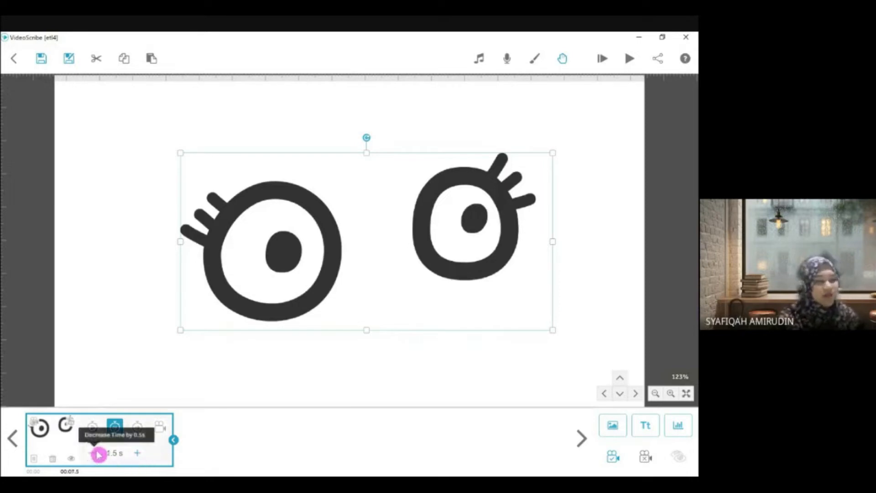
# Try a 4.0 s transition time on the eyes element and return it to 1.0 s
pyautogui.click(138, 428)
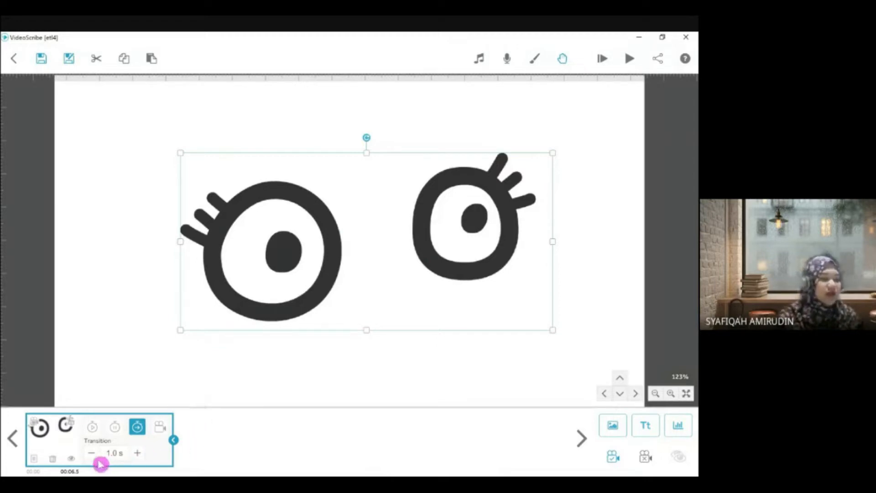
pyautogui.click(138, 453)
pyautogui.click(138, 453)
pyautogui.click(138, 453)
pyautogui.click(138, 453)
pyautogui.click(138, 453)
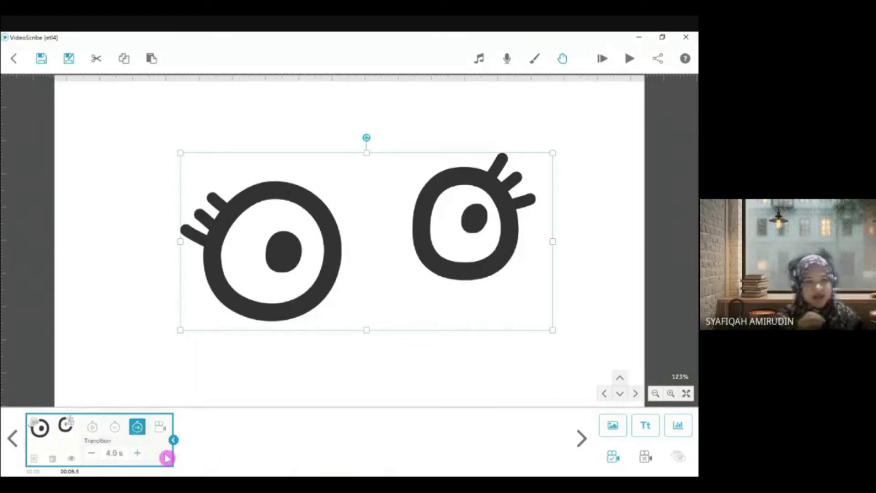
pyautogui.click(98, 453)
pyautogui.click(98, 454)
pyautogui.click(98, 454)
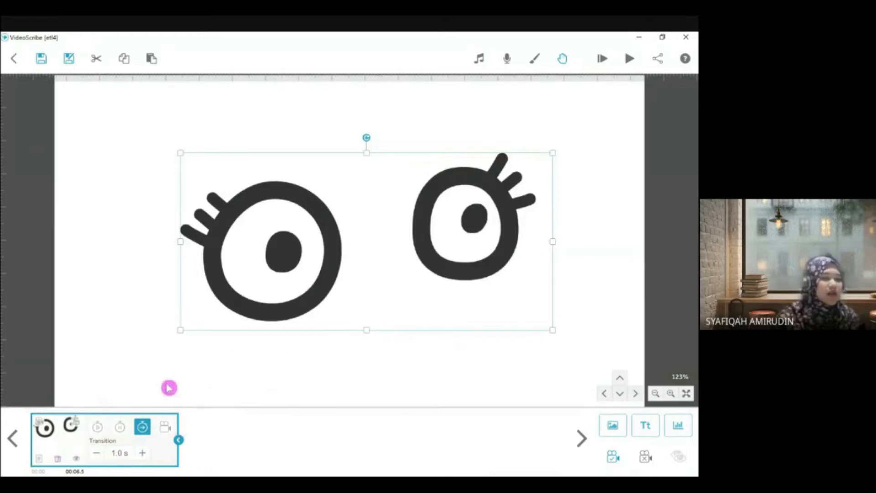
# In the eyes' GIF properties, keep the Draw animation and enable continuous play, and preview the scribe from the start
pyautogui.click(46, 466)
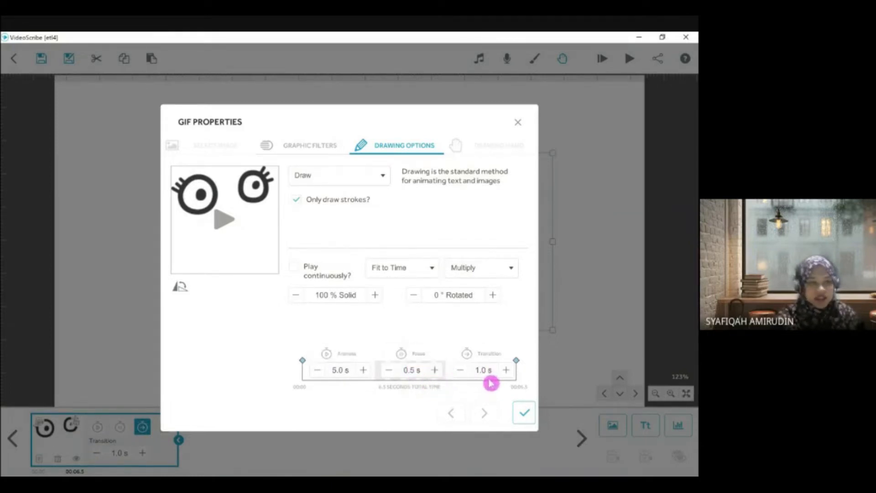
pyautogui.click(351, 184)
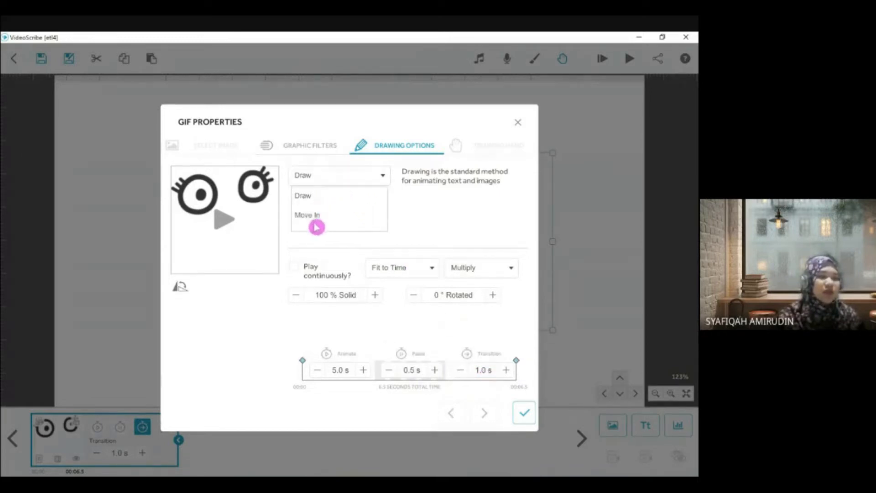
pyautogui.click(304, 198)
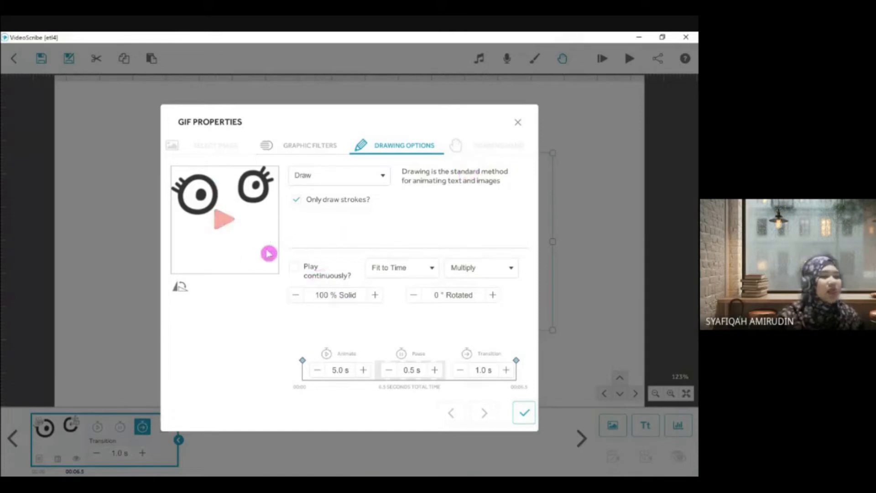
pyautogui.click(295, 268)
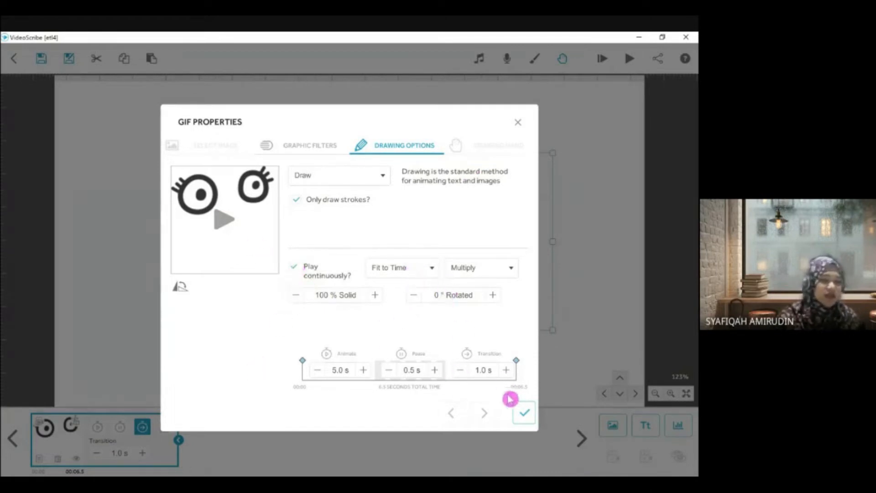
pyautogui.click(520, 412)
pyautogui.click(513, 386)
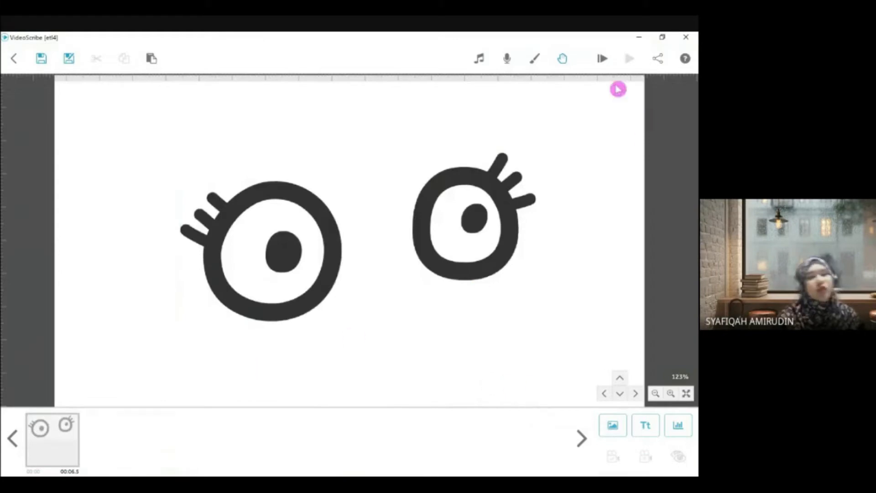
pyautogui.click(603, 58)
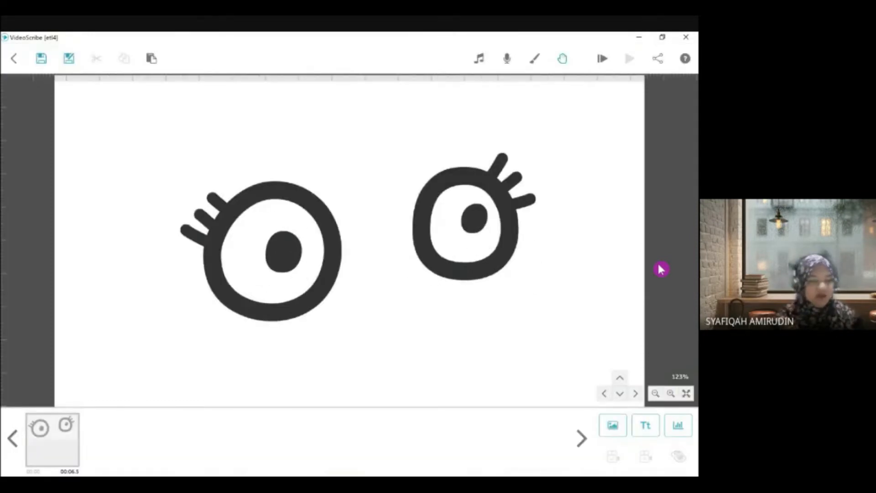
pyautogui.click(62, 428)
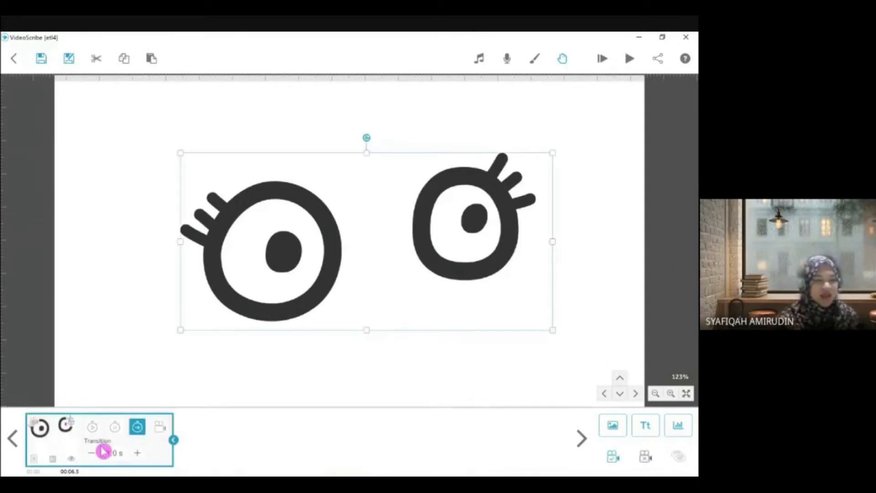
# Open the image library and look through its category list and the pictures in Education (online)
pyautogui.click(610, 431)
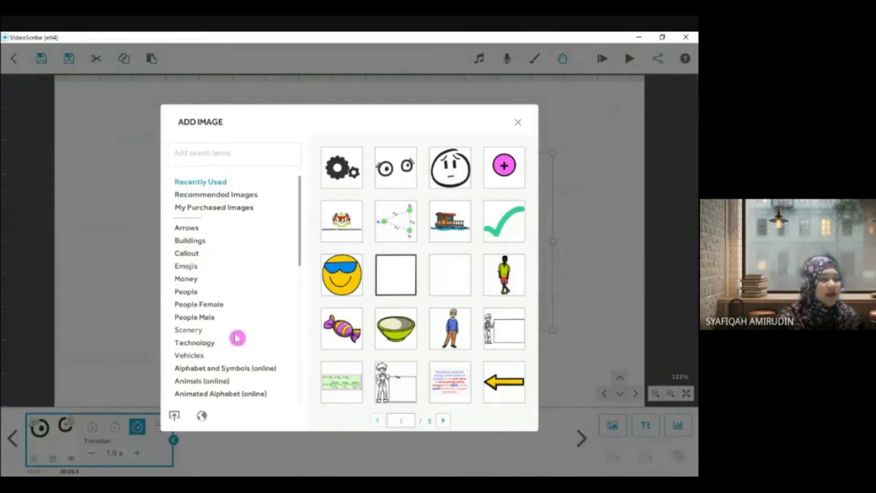
pyautogui.scroll(-3, 236, 338)
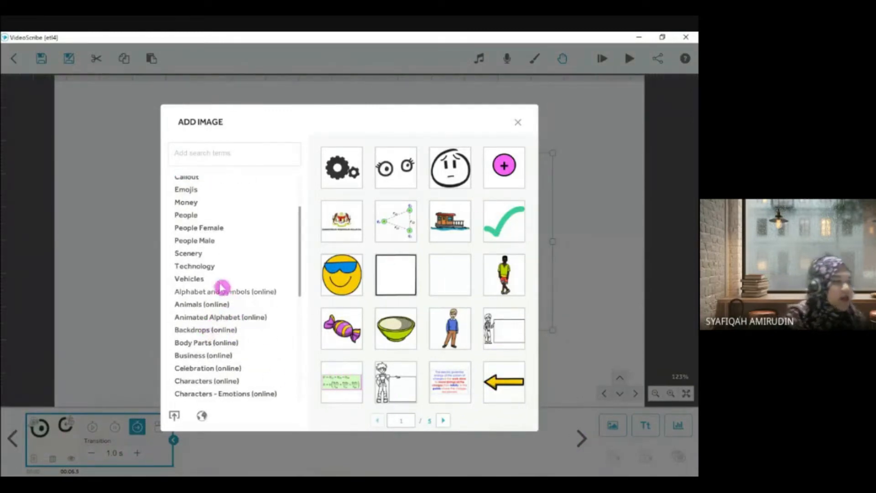
pyautogui.scroll(-3, 222, 255)
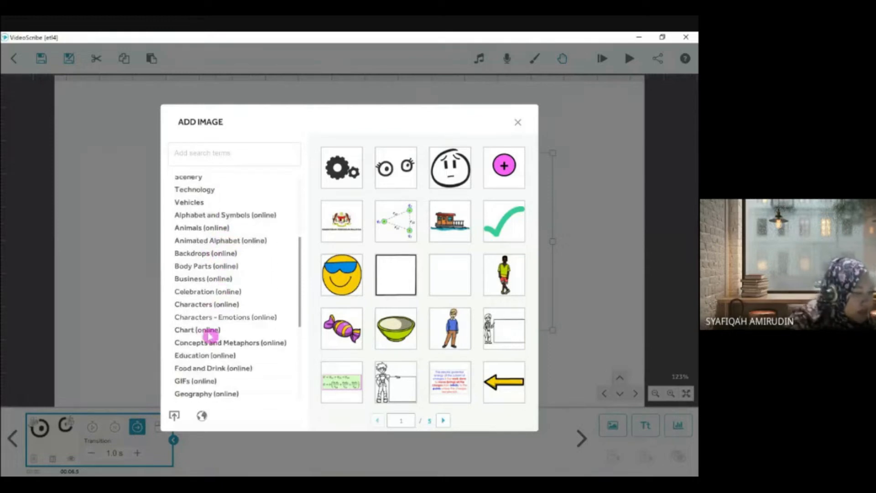
pyautogui.click(210, 358)
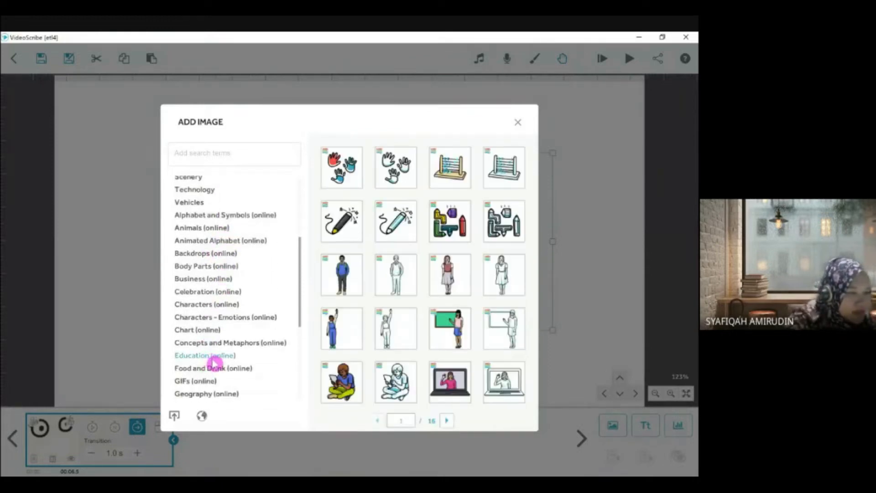
pyautogui.scroll(-1, 485, 305)
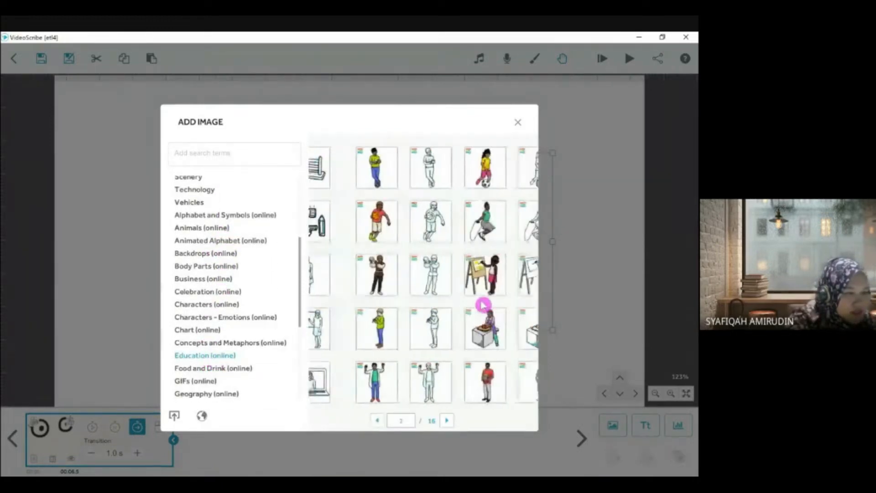
pyautogui.scroll(-2, 484, 305)
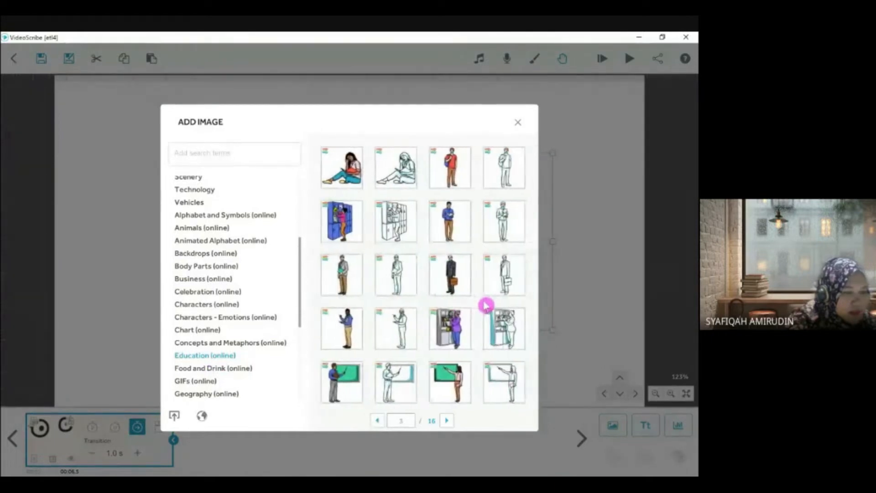
pyautogui.scroll(2, 478, 304)
pyautogui.scroll(5, 225, 254)
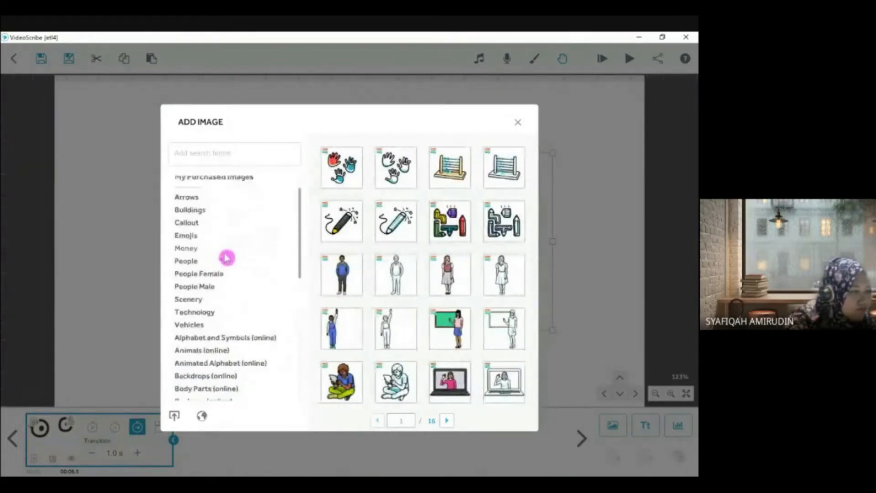
pyautogui.scroll(-6, 236, 289)
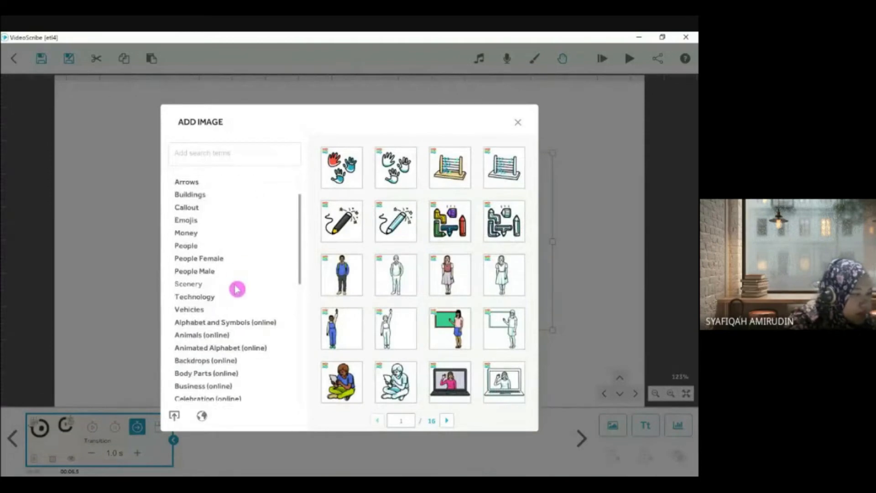
pyautogui.scroll(-3, 237, 279)
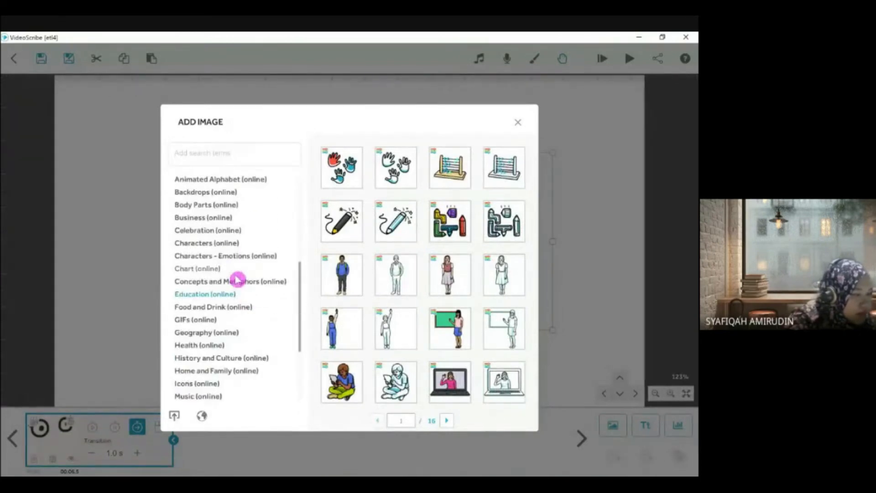
pyautogui.scroll(-4, 238, 279)
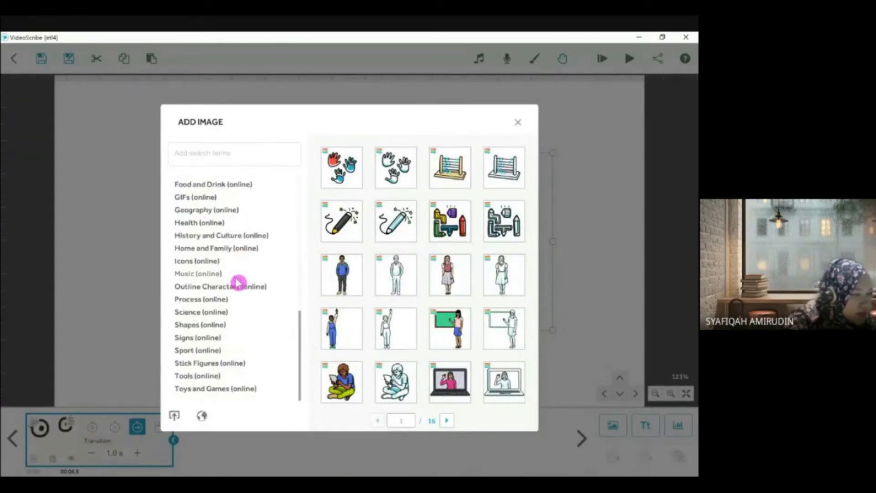
pyautogui.scroll(10, 237, 280)
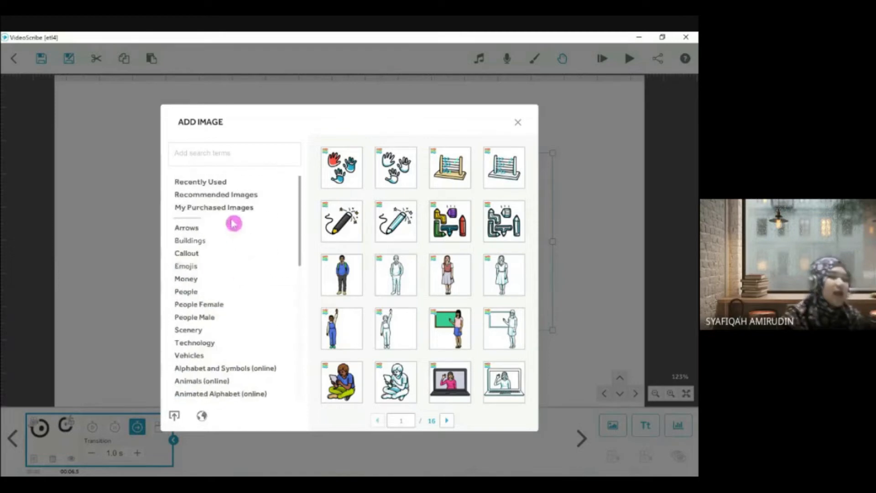
# Search the image library for "board" and add the line-art woman in a coat presenting a blank board
pyautogui.click(229, 148)
pyautogui.write('board')
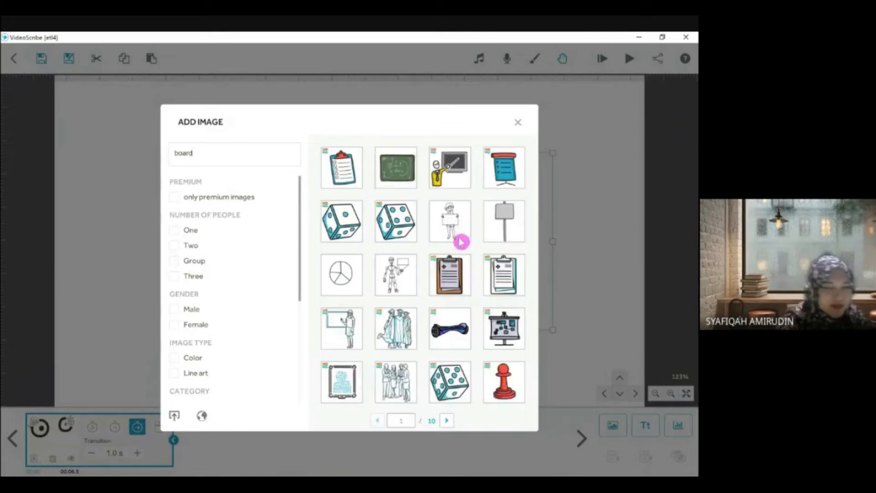
pyautogui.scroll(-1, 450, 254)
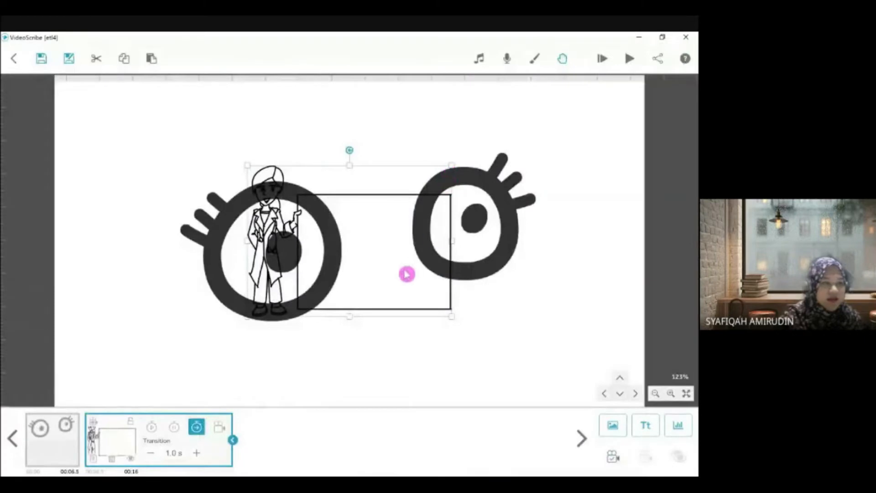
# Enlarge the presenter-with-board image a little and shift it down and to the right over the right eye
pyautogui.moveTo(406, 274); pyautogui.dragTo(437, 252)
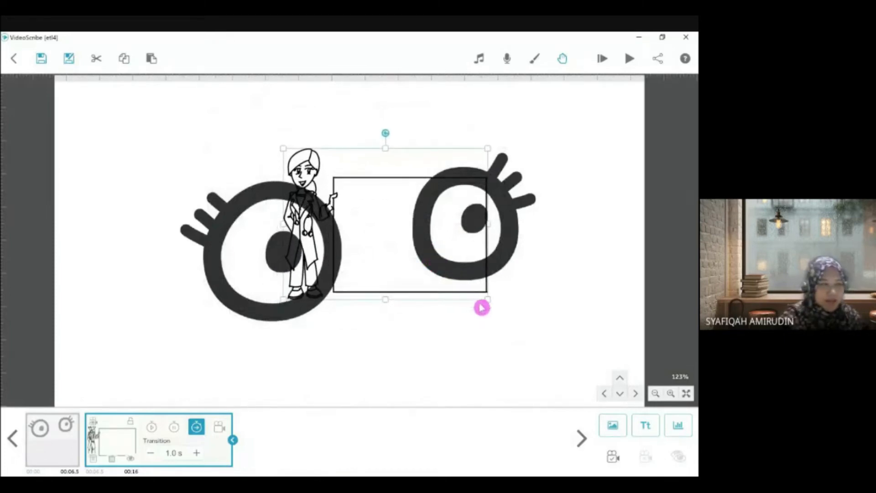
pyautogui.moveTo(489, 302); pyautogui.dragTo(512, 331)
pyautogui.moveTo(444, 286); pyautogui.dragTo(527, 356)
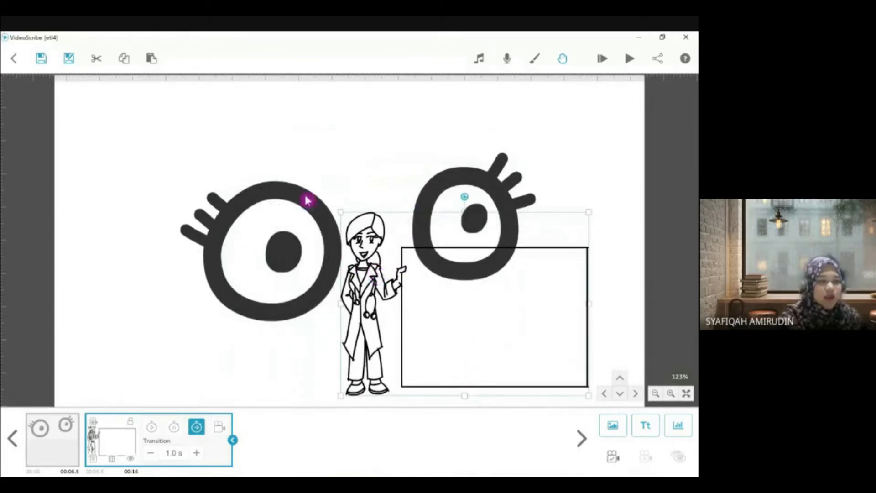
# Enlarge the presenter-with-board image to several times the eyes' size and place it below and to the right of the eyes
pyautogui.click(564, 182)
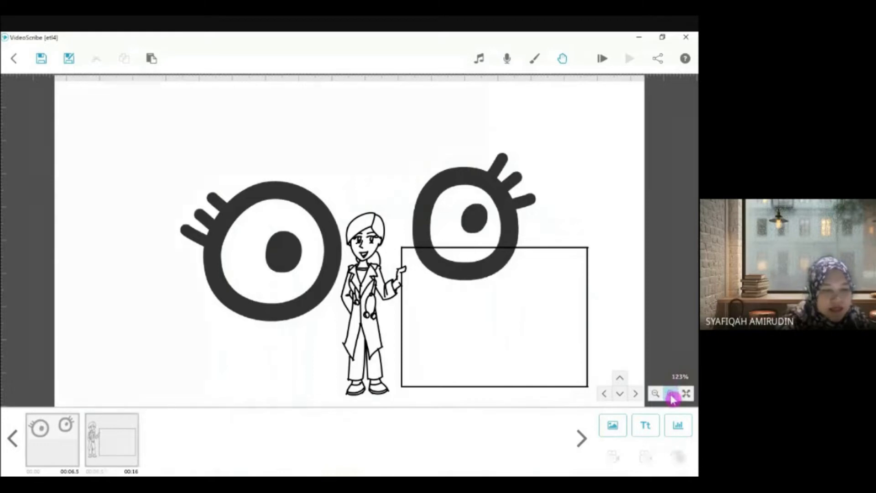
pyautogui.click(656, 394)
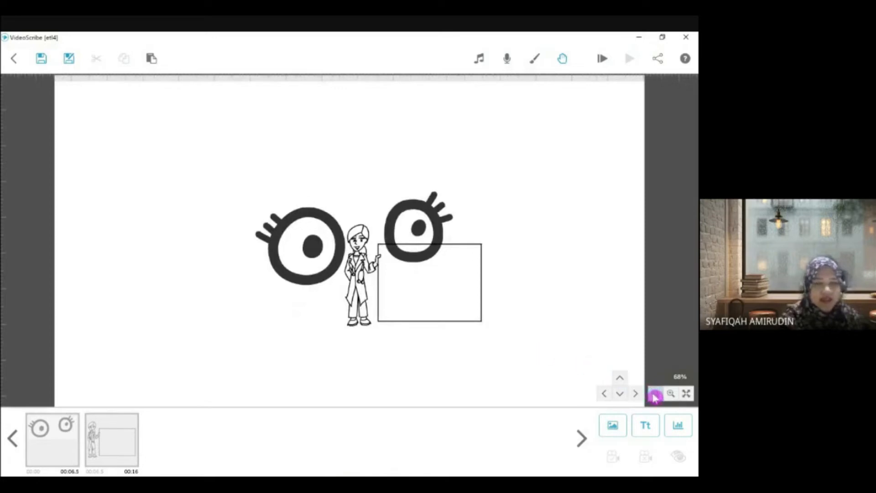
pyautogui.click(655, 394)
pyautogui.moveTo(564, 360); pyautogui.dragTo(352, 246)
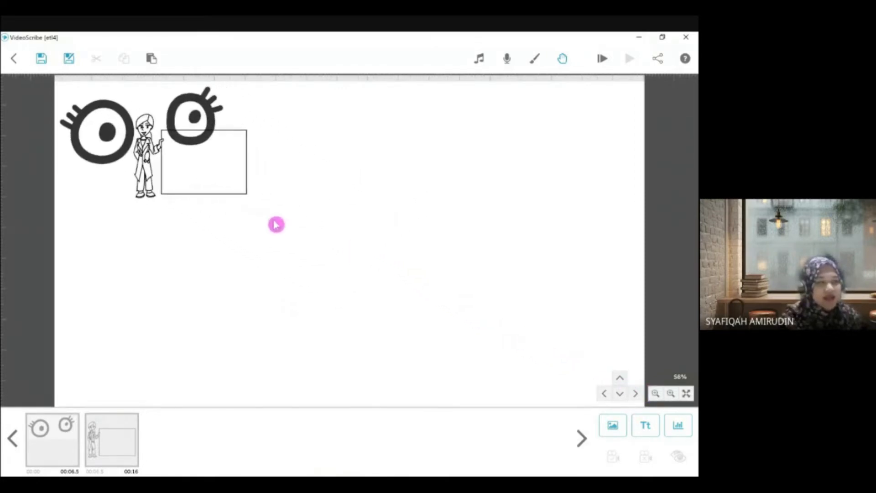
pyautogui.moveTo(239, 192); pyautogui.dragTo(439, 315)
pyautogui.moveTo(379, 263); pyautogui.dragTo(416, 291)
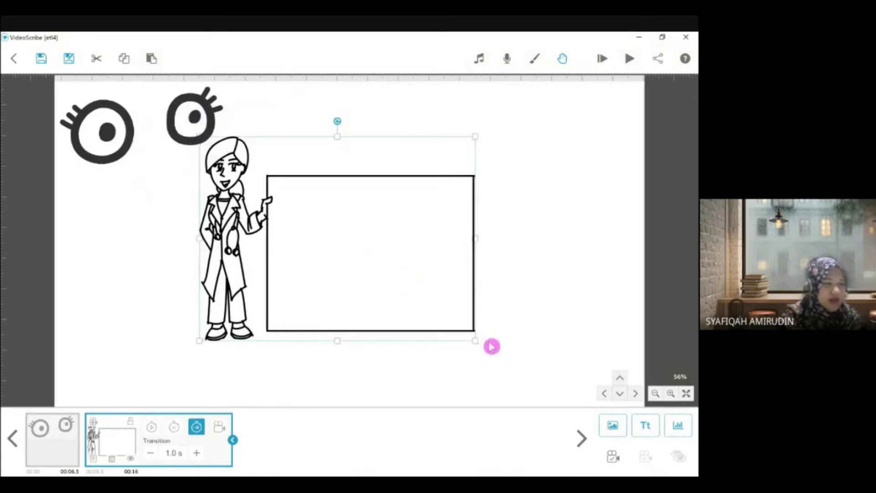
pyautogui.moveTo(477, 344); pyautogui.dragTo(497, 360)
pyautogui.moveTo(453, 308); pyautogui.dragTo(476, 331)
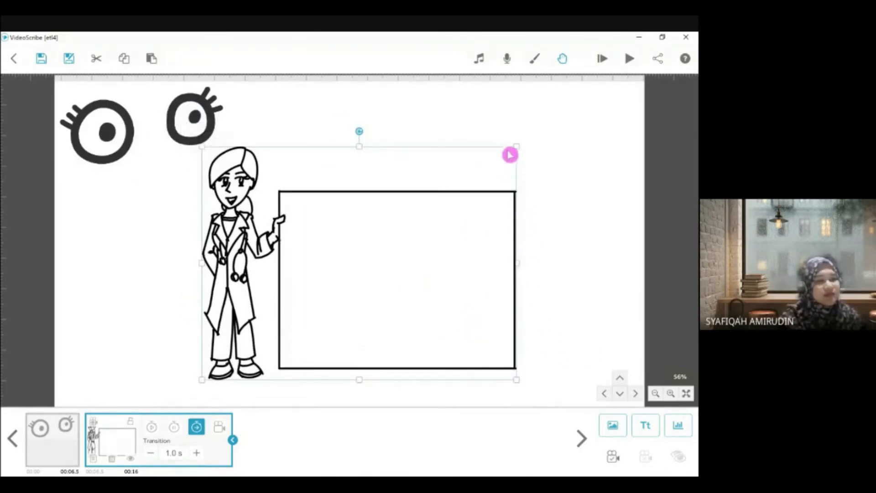
pyautogui.moveTo(518, 149); pyautogui.dragTo(533, 145)
pyautogui.moveTo(512, 196); pyautogui.dragTo(531, 192)
pyautogui.click(557, 177)
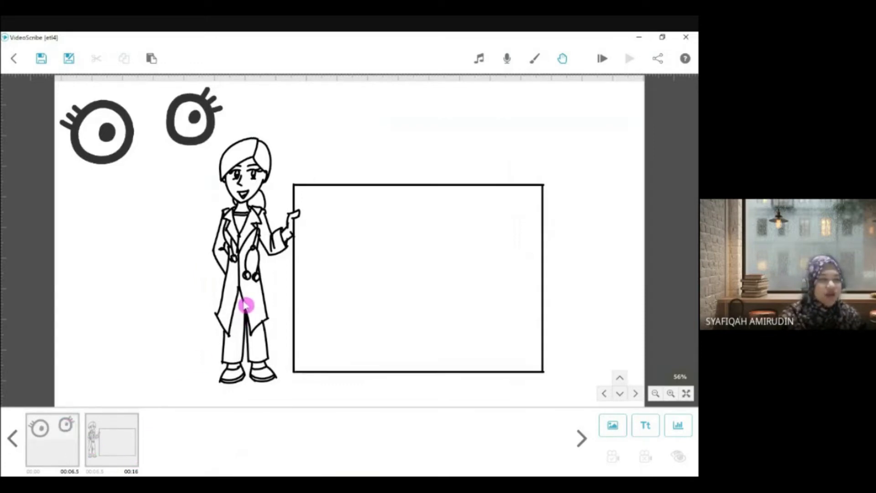
# Set the animate time of the presenter-with-board image to 1.5 s
pyautogui.click(254, 295)
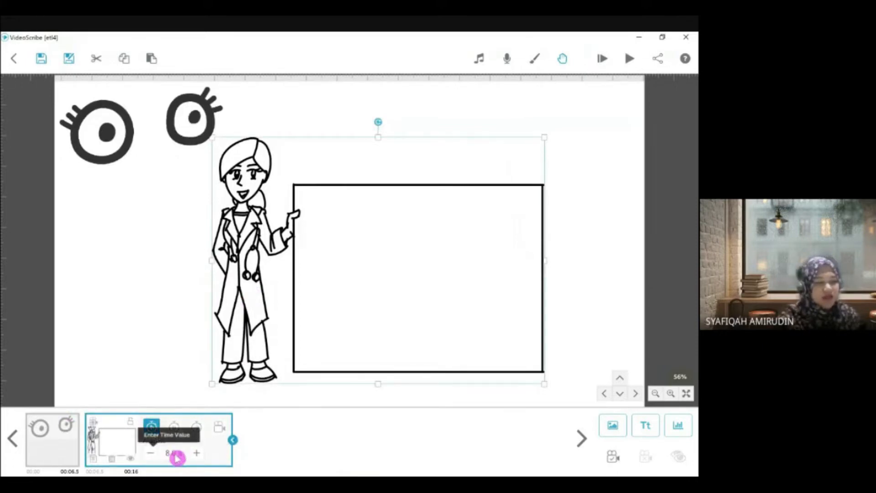
pyautogui.click(151, 453)
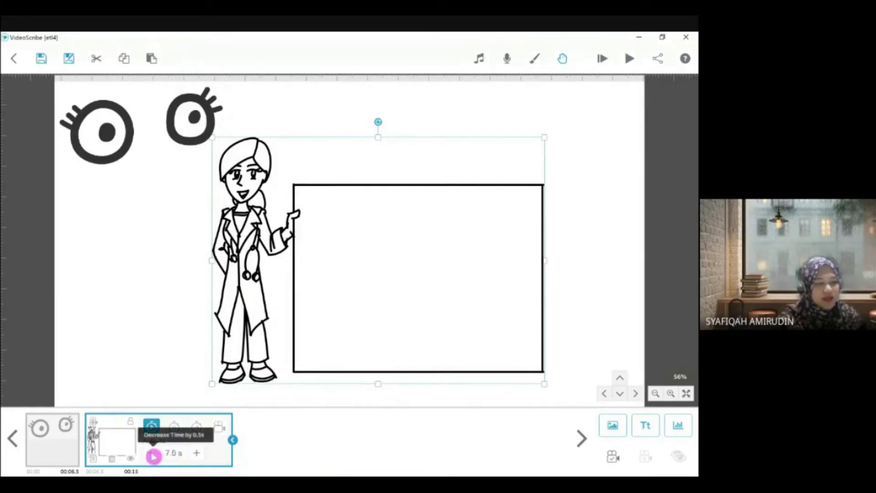
pyautogui.click(175, 456)
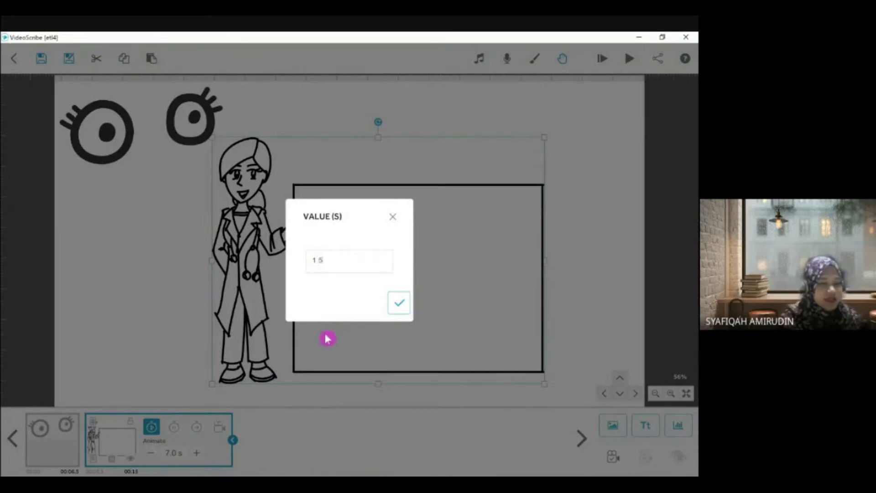
pyautogui.click(398, 302)
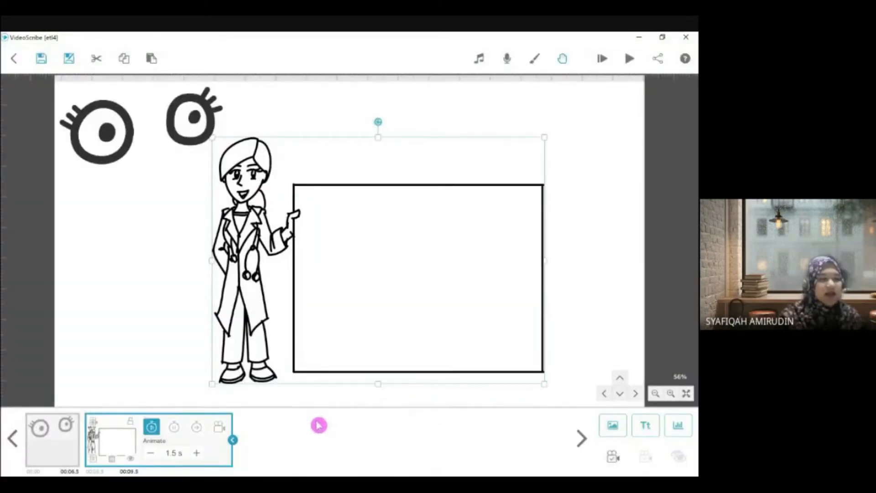
pyautogui.click(182, 345)
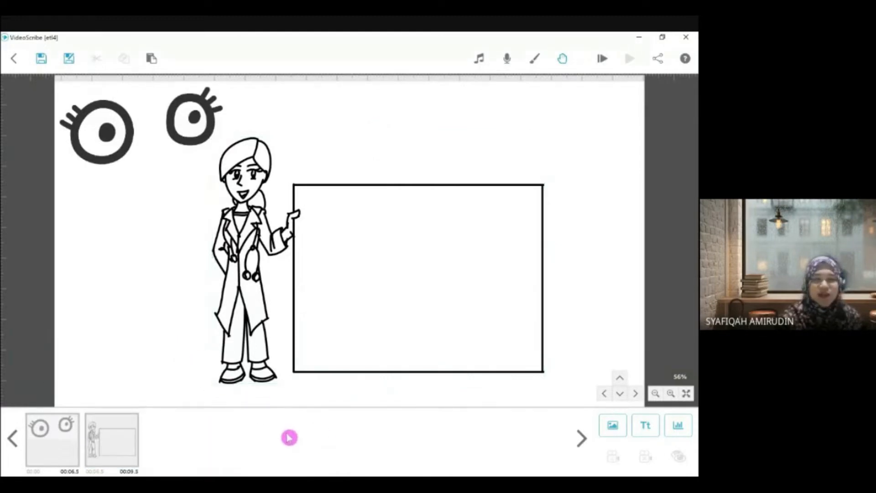
# Preview the scribe from the start to check how the presenter is drawn, and stop playback
pyautogui.click(129, 432)
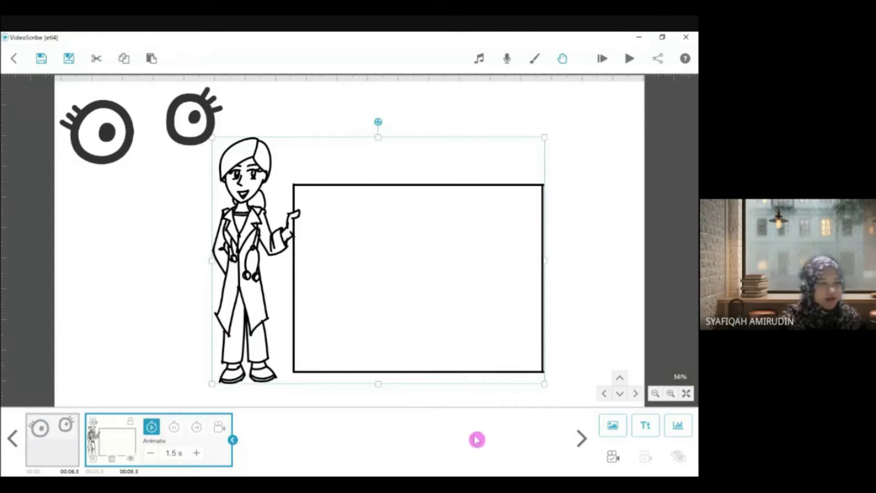
pyautogui.click(186, 339)
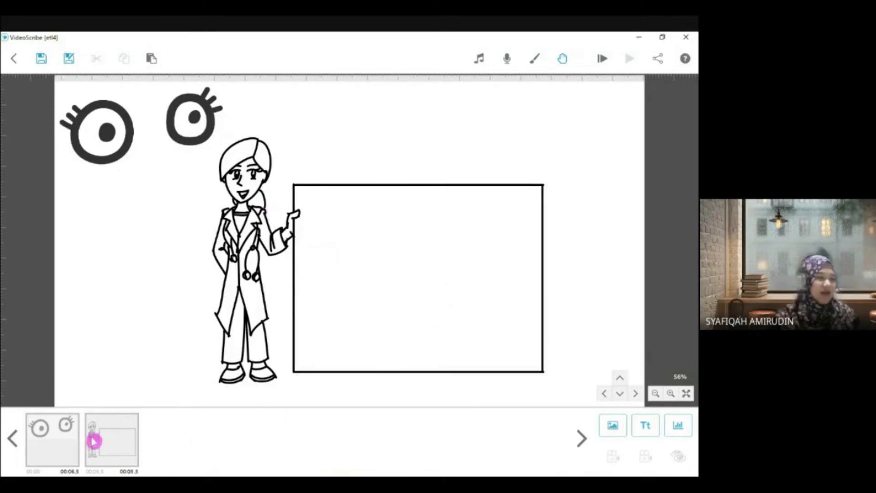
pyautogui.click(602, 59)
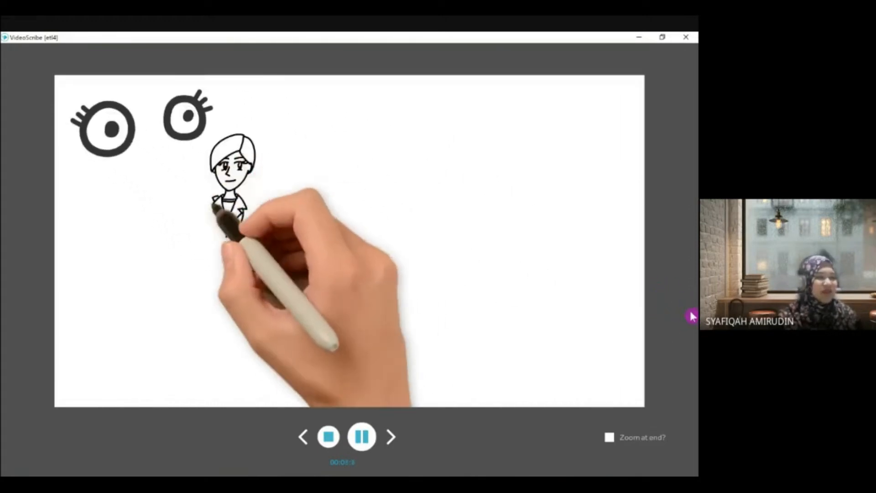
pyautogui.click(328, 436)
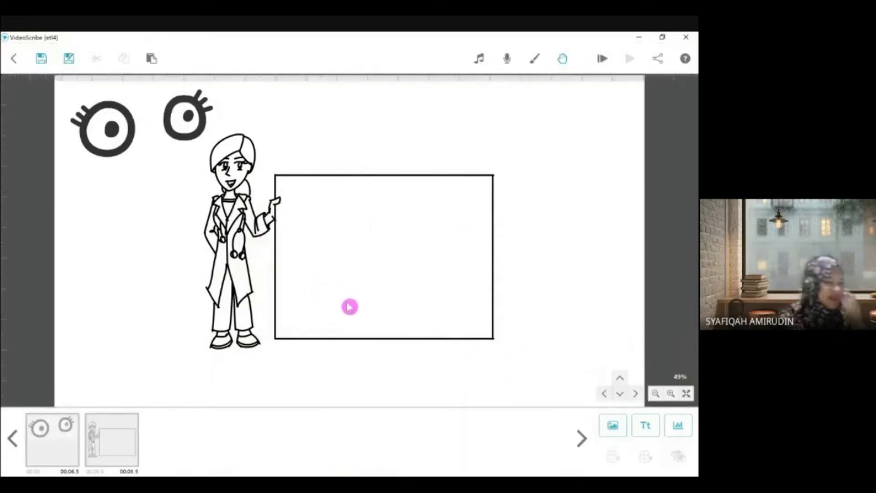
# Move the presenter-with-board image below the eyes and shrink it to about two thirds of its size
pyautogui.click(136, 428)
pyautogui.moveTo(338, 274); pyautogui.dragTo(194, 309)
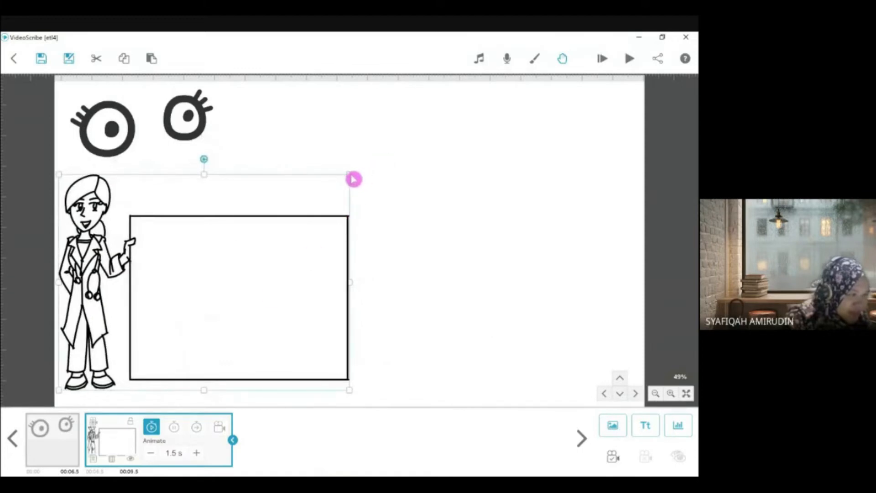
pyautogui.moveTo(349, 174); pyautogui.dragTo(285, 237)
pyautogui.moveTo(255, 271); pyautogui.dragTo(224, 313)
pyautogui.click(294, 283)
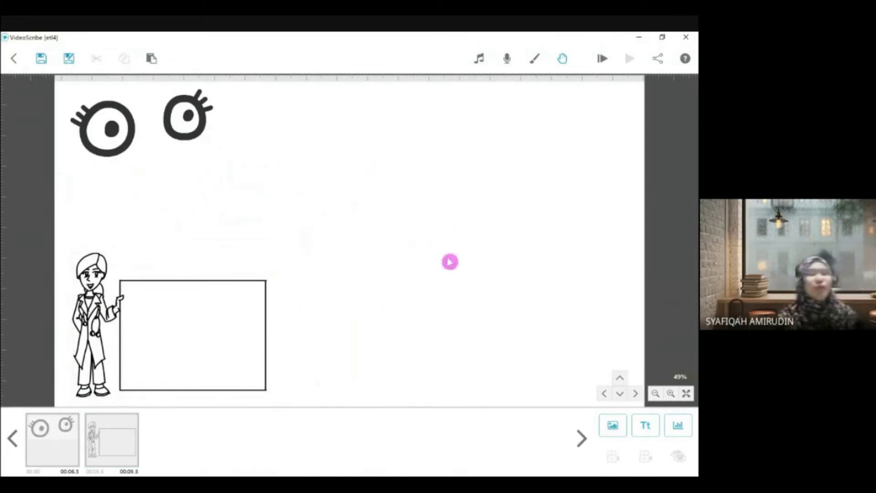
# Preview the scribe starting from the eyes element to check the camera movement to the presenter
pyautogui.click(121, 435)
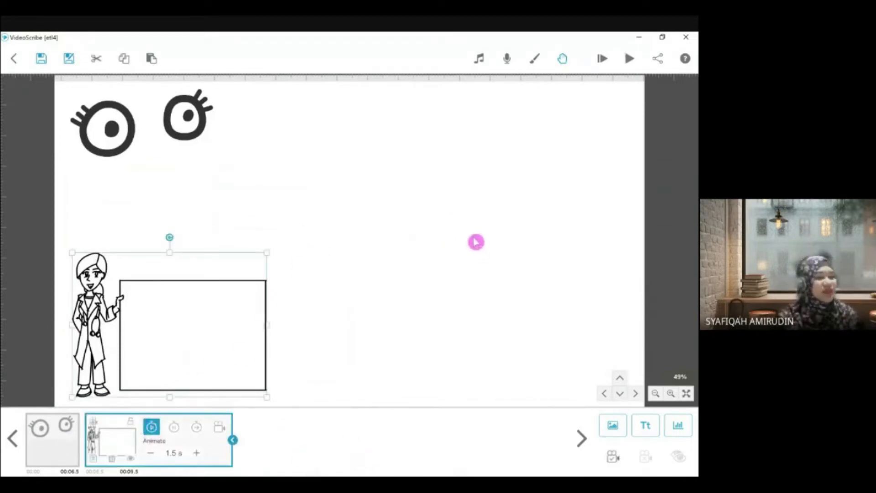
pyautogui.click(57, 429)
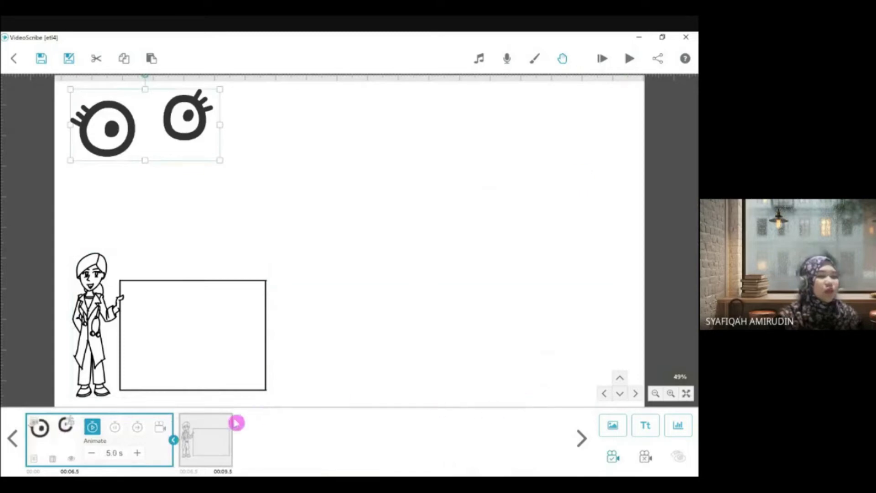
pyautogui.click(630, 60)
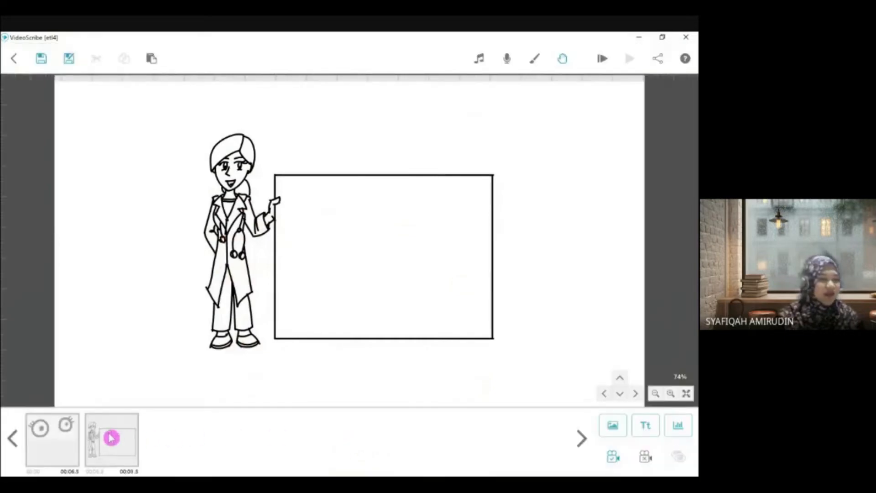
# Enlarge the presenter-with-board image below and to the right of the eyes and set its camera position to the current view
pyautogui.scroll(-3, 540, 322)
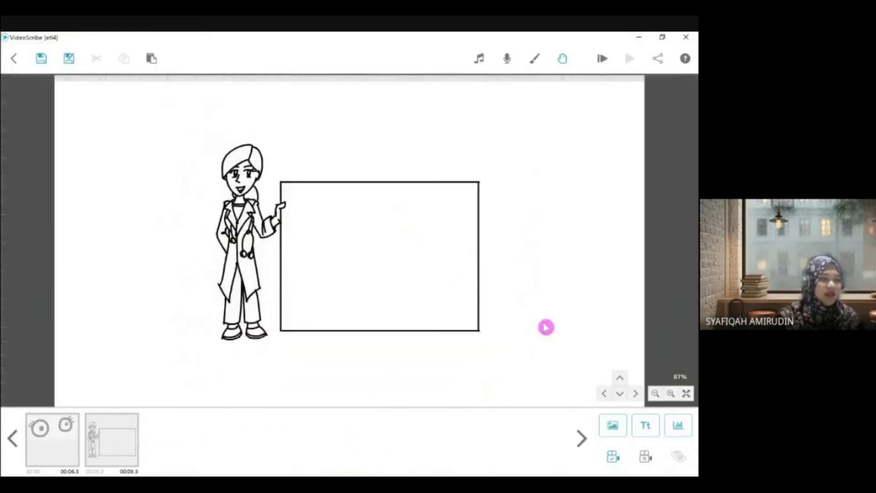
pyautogui.scroll(-2, 548, 327)
pyautogui.moveTo(540, 297); pyautogui.dragTo(430, 348)
pyautogui.scroll(2, 383, 307)
pyautogui.moveTo(253, 332); pyautogui.dragTo(520, 350)
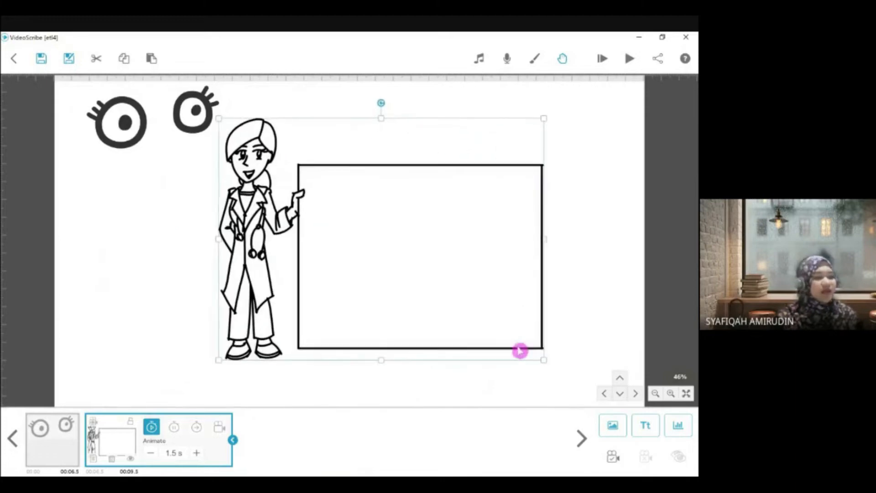
pyautogui.moveTo(434, 294)
pyautogui.mouseDown()
pyautogui.moveTo(428, 303)
pyautogui.moveTo(445, 307)
pyautogui.mouseUp()
pyautogui.moveTo(397, 324)
pyautogui.mouseDown()
pyautogui.moveTo(401, 313)
pyautogui.moveTo(393, 329)
pyautogui.mouseUp()
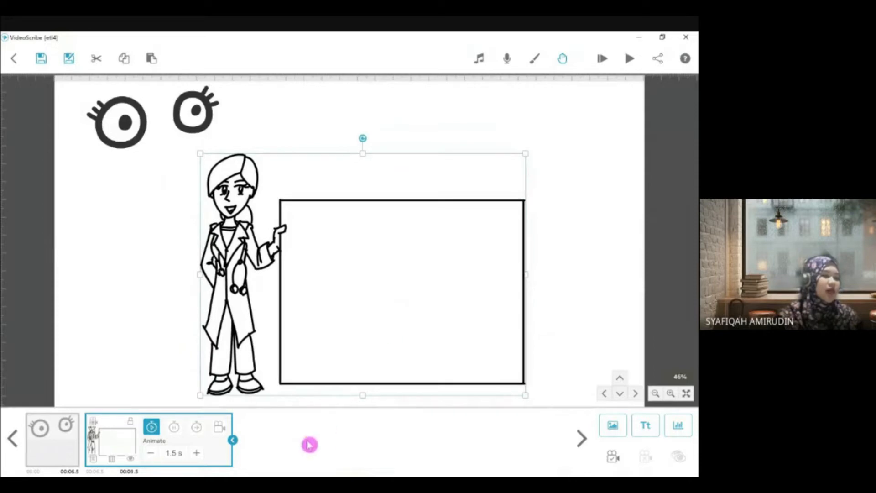
pyautogui.click(613, 461)
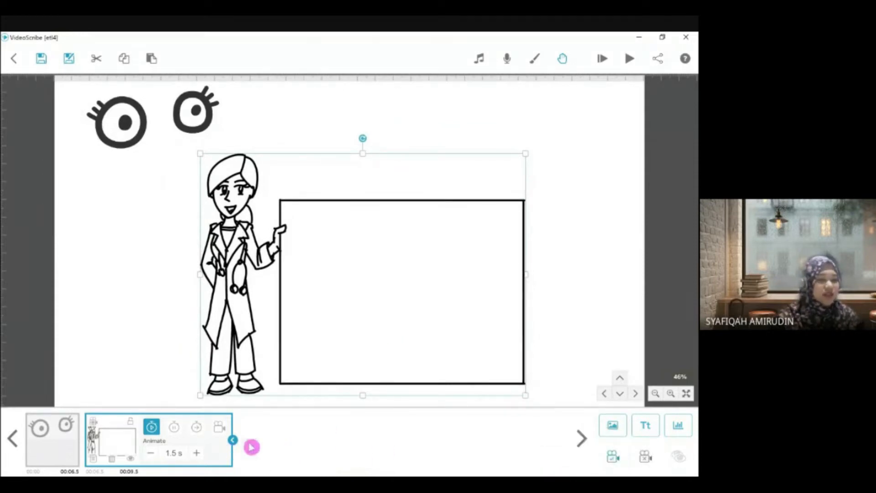
pyautogui.click(530, 395)
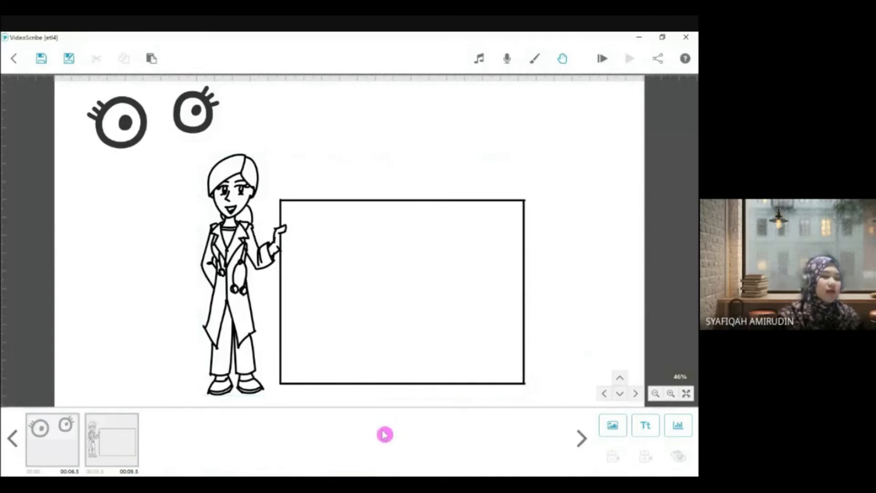
# Set the pause time of the presenter-with-board image to 0.0 s
pyautogui.click(93, 435)
pyautogui.click(174, 426)
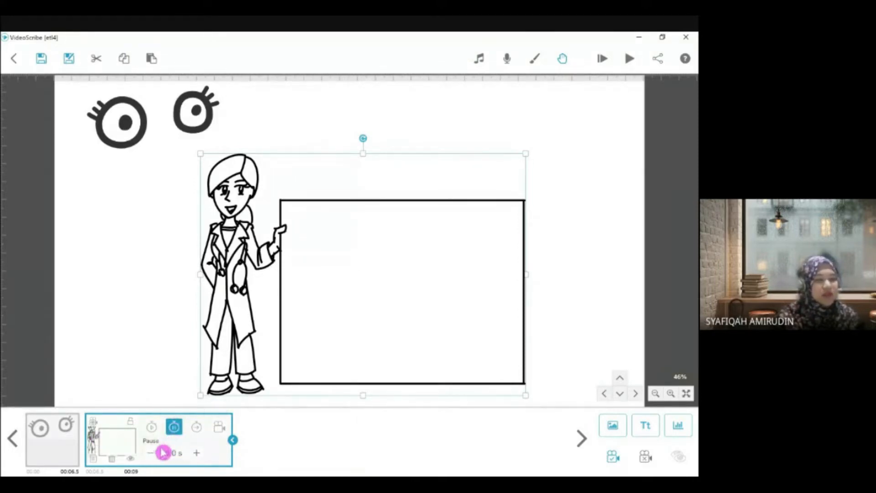
pyautogui.click(196, 453)
pyautogui.click(151, 453)
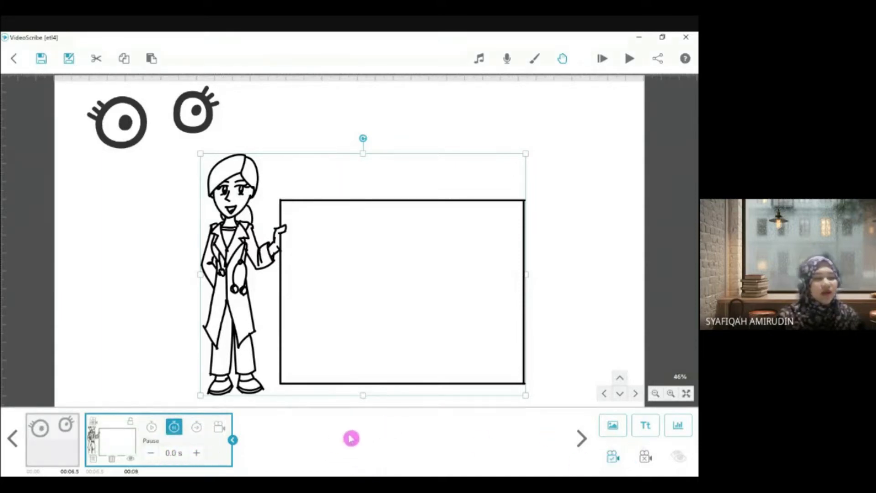
pyautogui.click(612, 298)
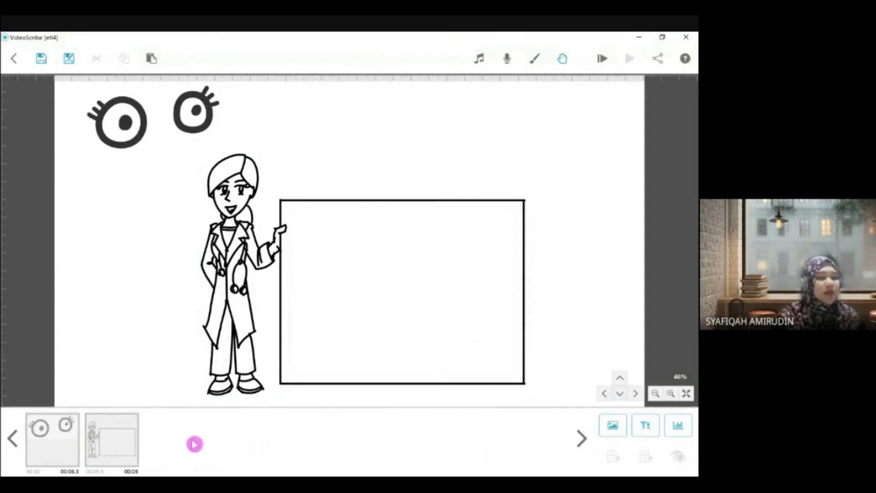
# Start a new text element reading "OPERASI" and "TAMBAH" on two lines, and centre-align it
pyautogui.click(644, 431)
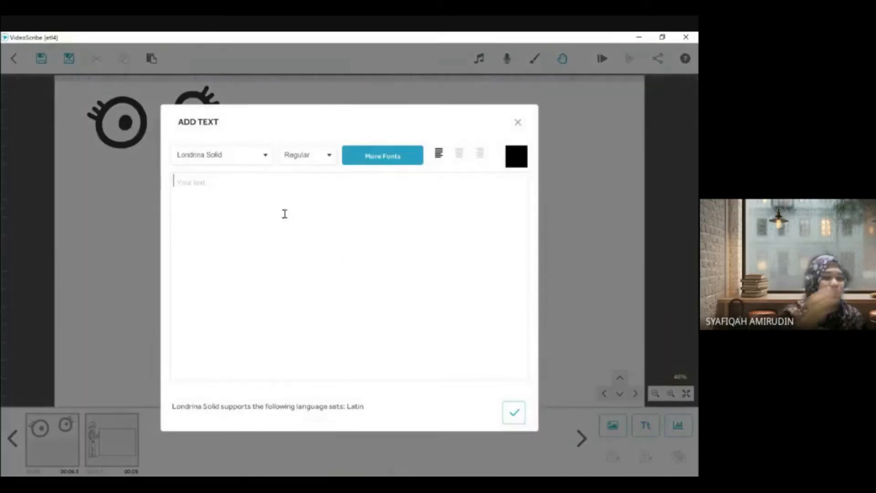
pyautogui.write('OPER')
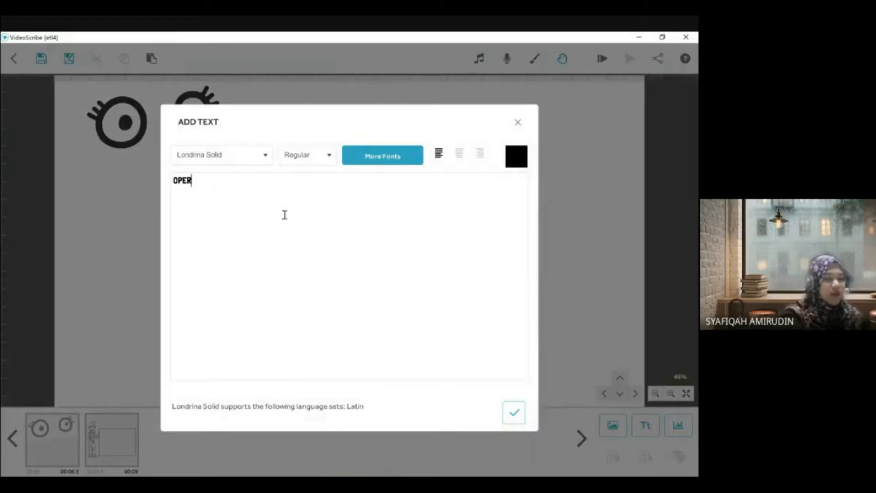
pyautogui.write('ASI TAMBAH')
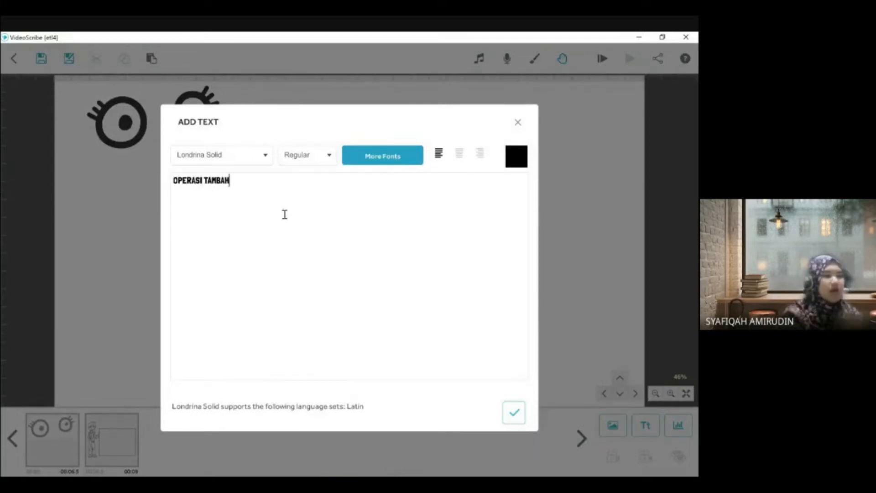
pyautogui.click(239, 179)
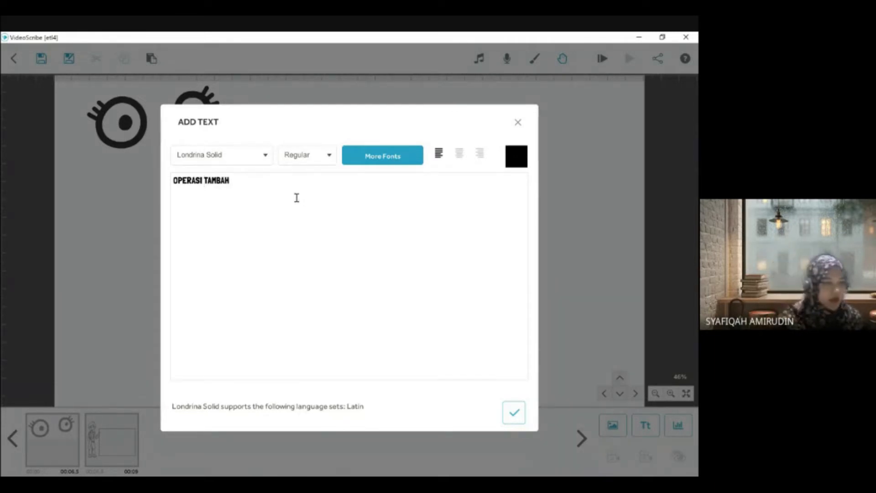
pyautogui.press('Return')
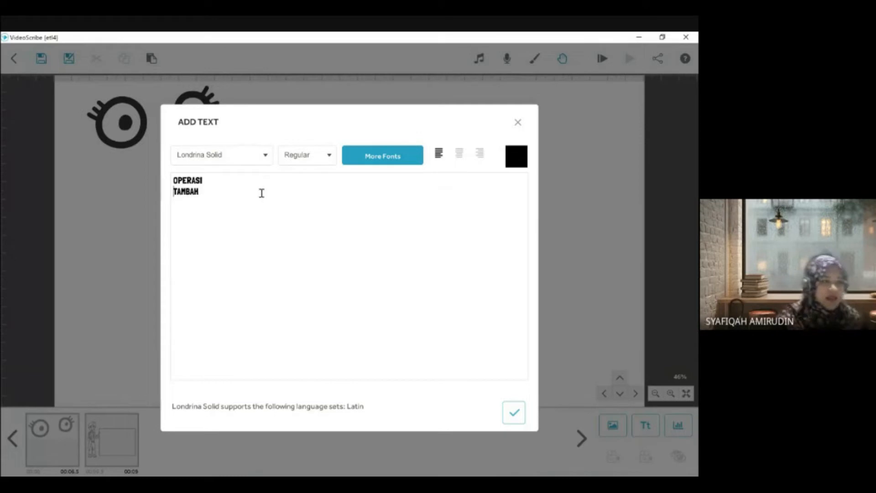
pyautogui.click(459, 155)
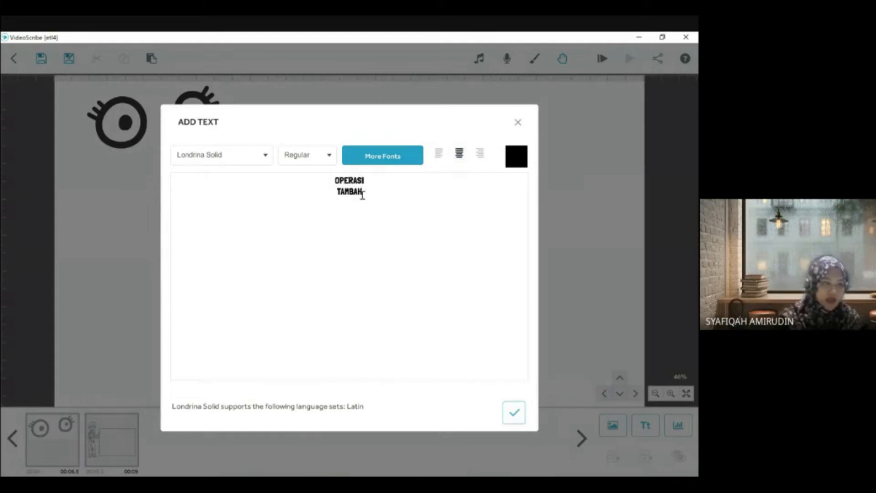
# Colour the word "OPERASI" dark purple (#4f2b83)
pyautogui.moveTo(371, 182); pyautogui.dragTo(317, 182)
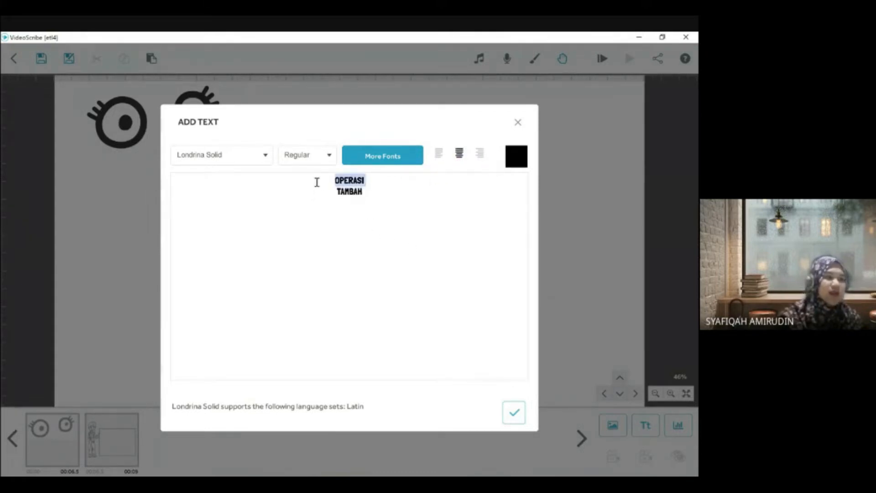
pyautogui.click(515, 156)
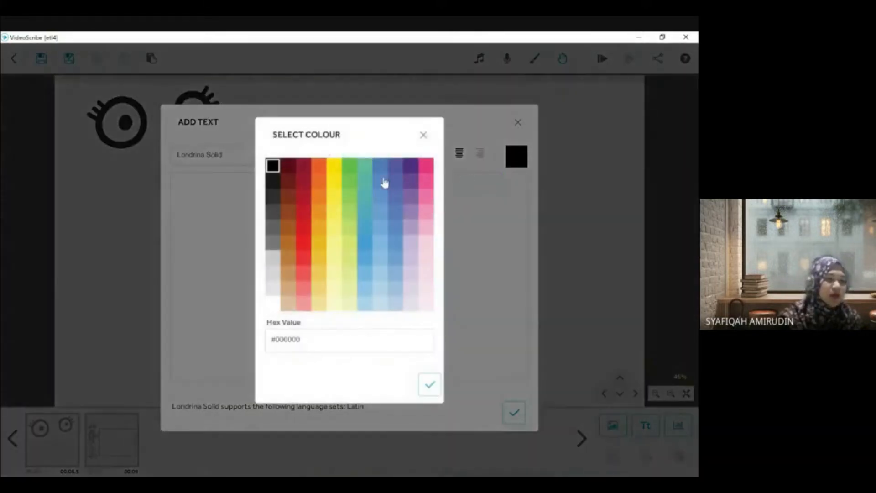
pyautogui.click(411, 167)
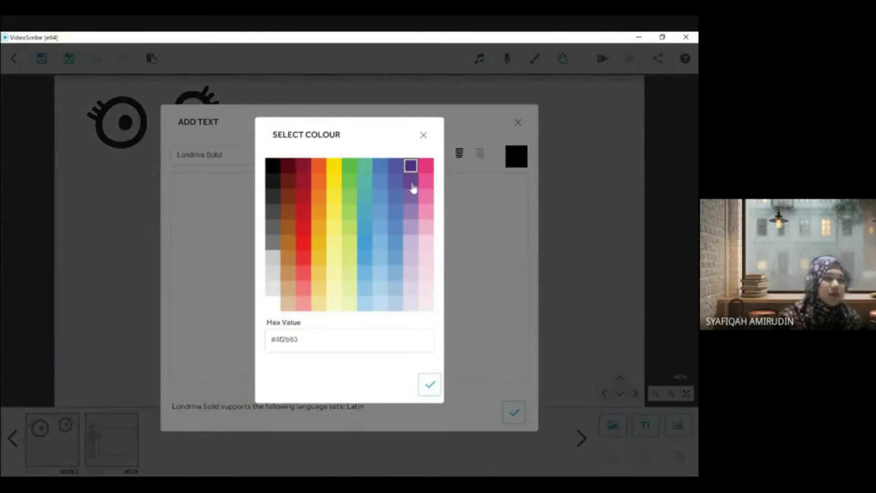
pyautogui.click(430, 385)
# Colour the word "TAMBAH" pink (#ee3483)
pyautogui.moveTo(370, 195); pyautogui.dragTo(316, 197)
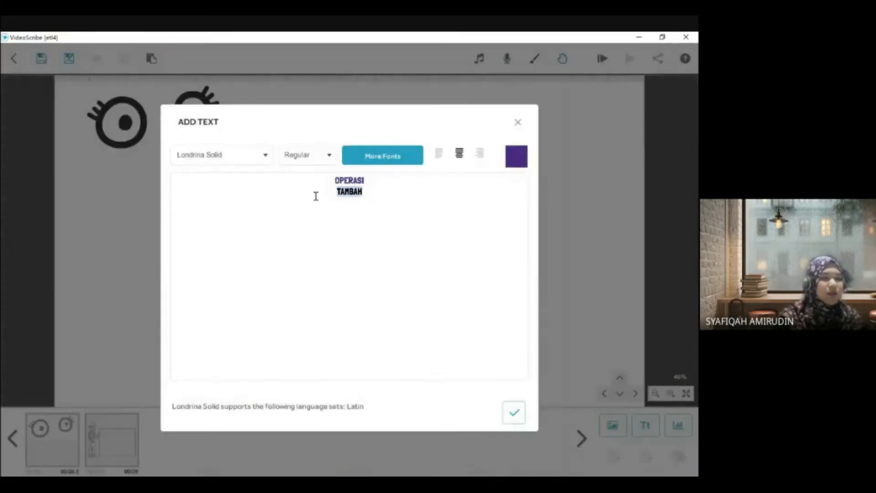
pyautogui.click(513, 160)
pyautogui.click(427, 169)
pyautogui.click(430, 383)
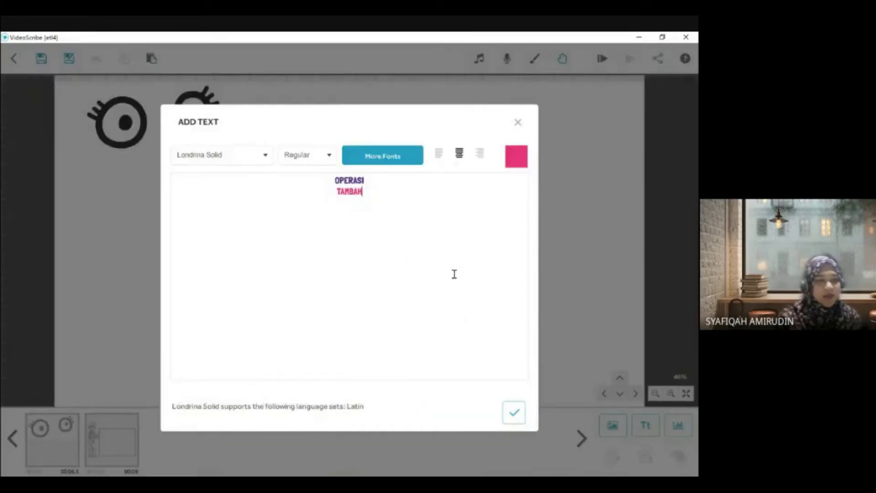
# Apply the same pink (#ee3483) to the whole text, including "OPERASI"
pyautogui.click(522, 166)
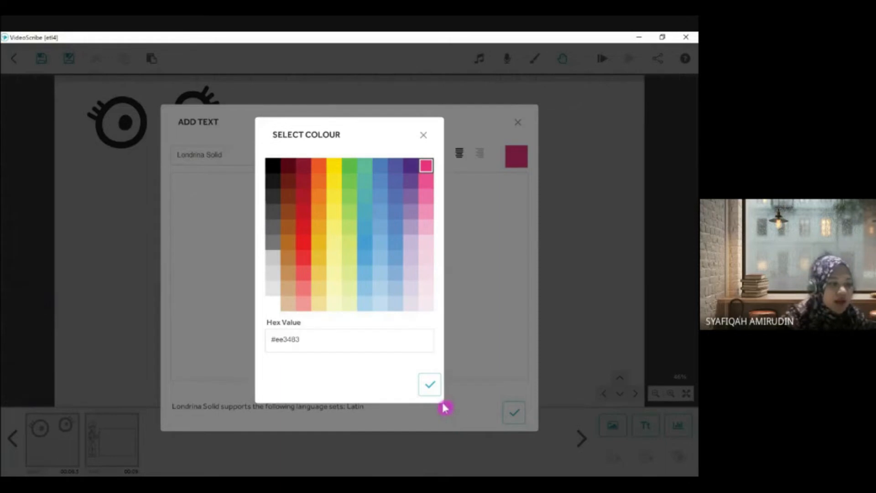
pyautogui.click(430, 384)
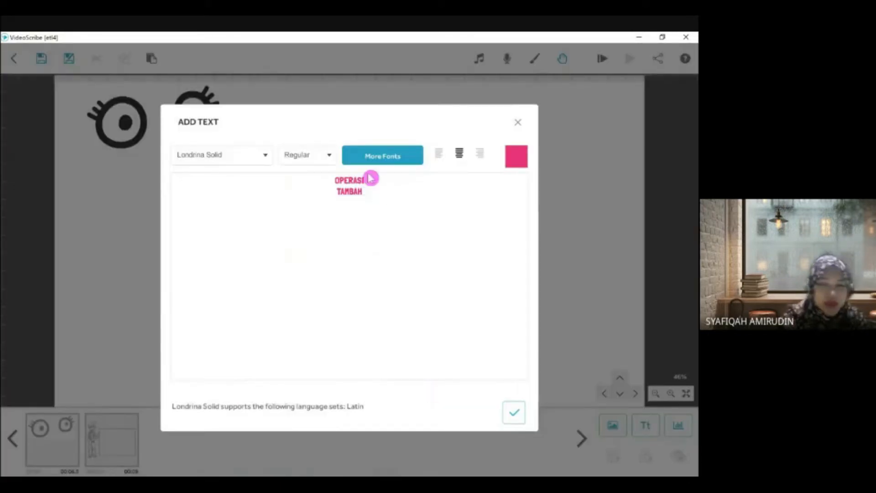
# Recolour both words of the text blue (#479ed7) and place the finished text inside the woman's empty board
pyautogui.moveTo(385, 178); pyautogui.dragTo(315, 180)
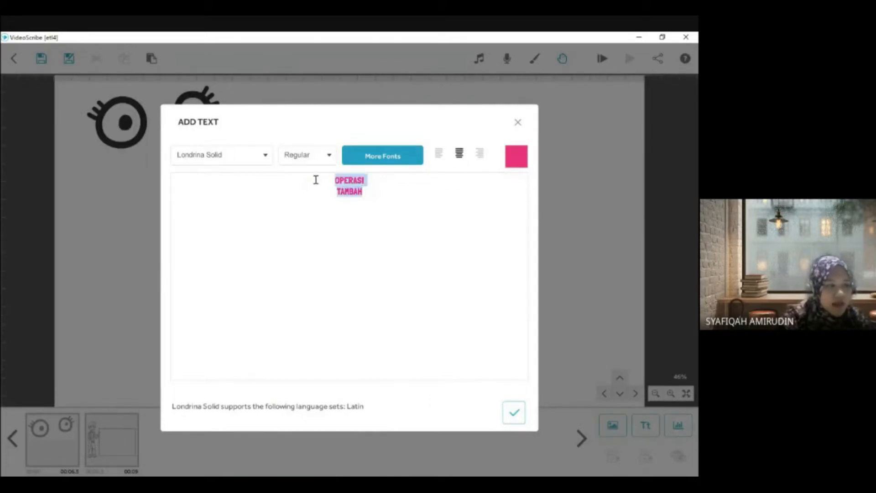
pyautogui.click(525, 168)
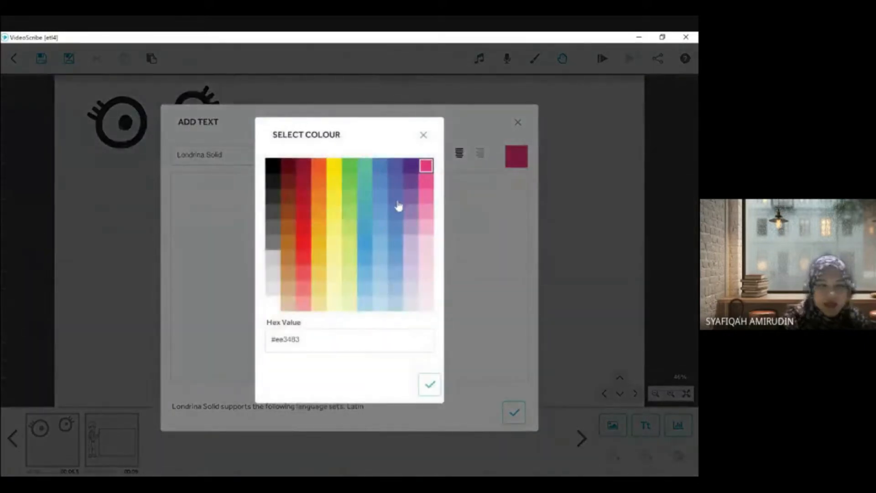
pyautogui.click(367, 247)
pyautogui.click(430, 384)
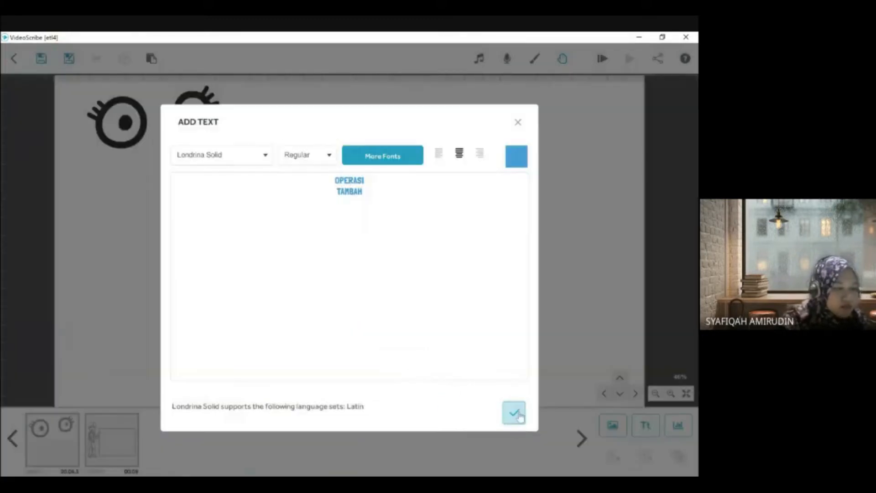
pyautogui.click(515, 413)
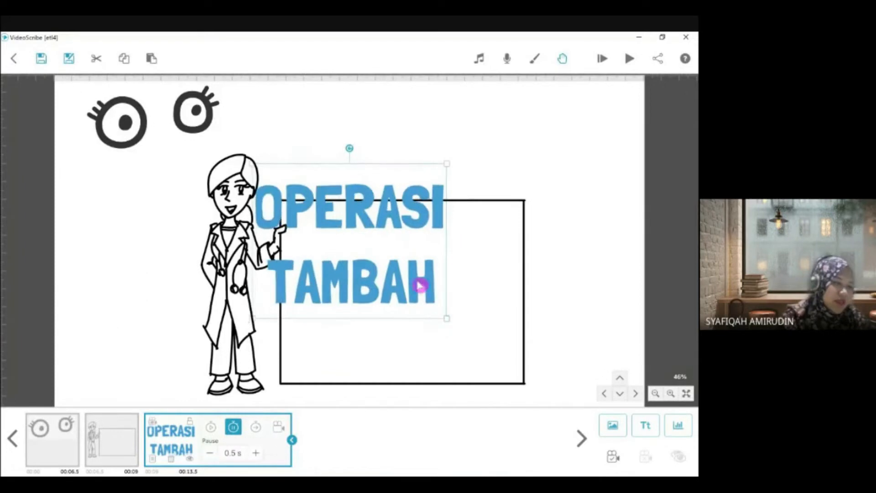
pyautogui.moveTo(420, 285); pyautogui.dragTo(474, 325)
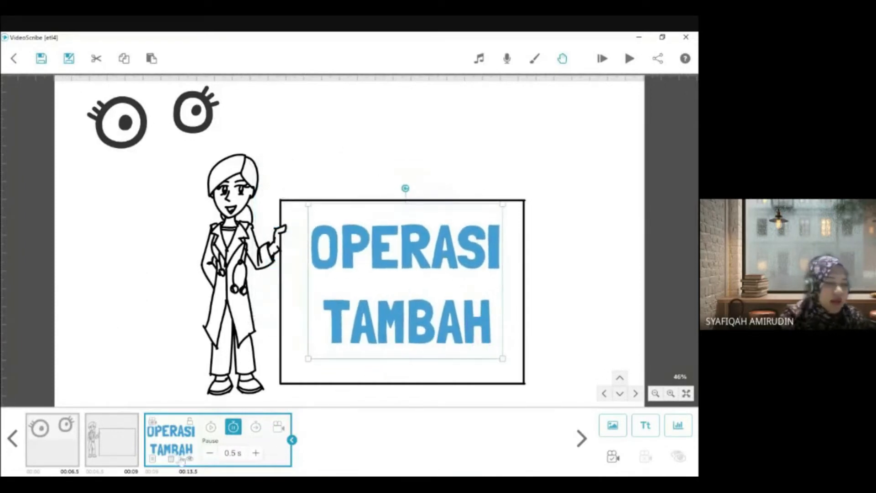
# Edit the properties of the OPERASI TAMBAH text to apply the custom hex colour #111ed7
pyautogui.click(153, 458)
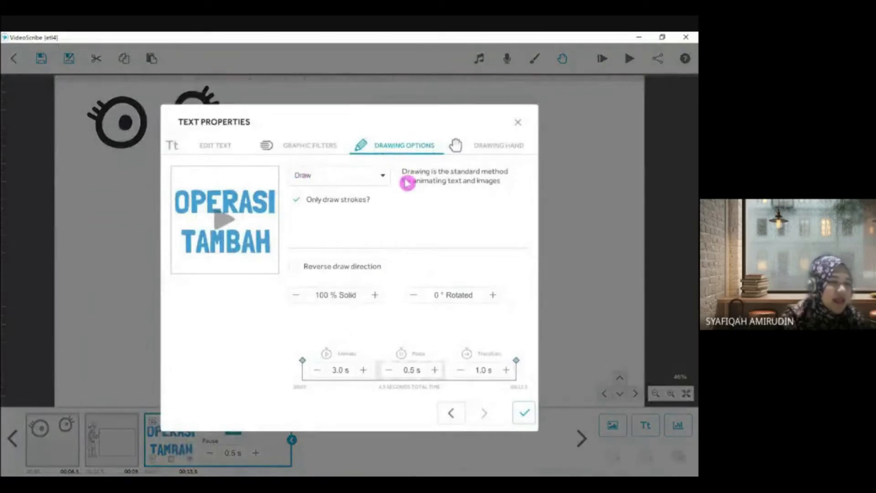
pyautogui.click(313, 146)
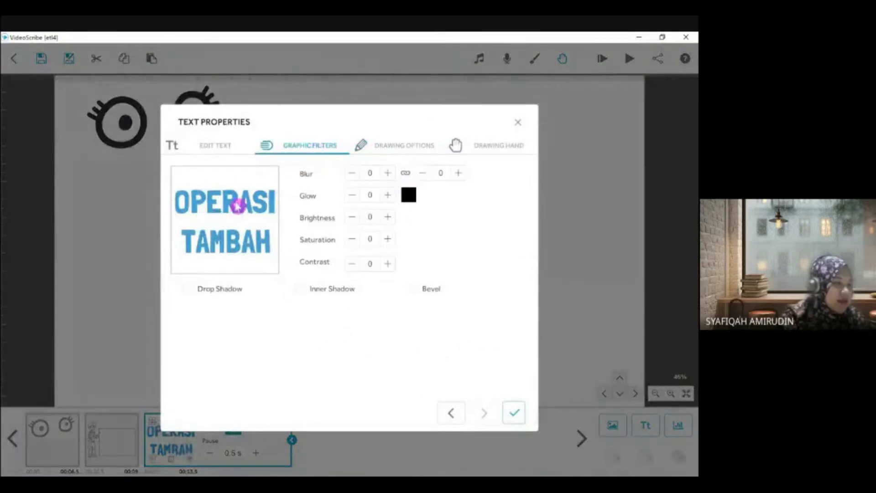
pyautogui.click(235, 147)
pyautogui.click(516, 185)
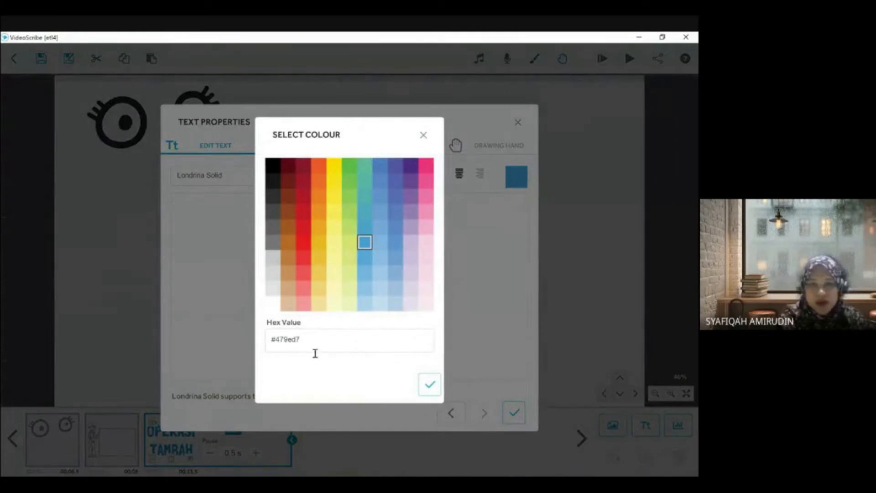
pyautogui.click(330, 338)
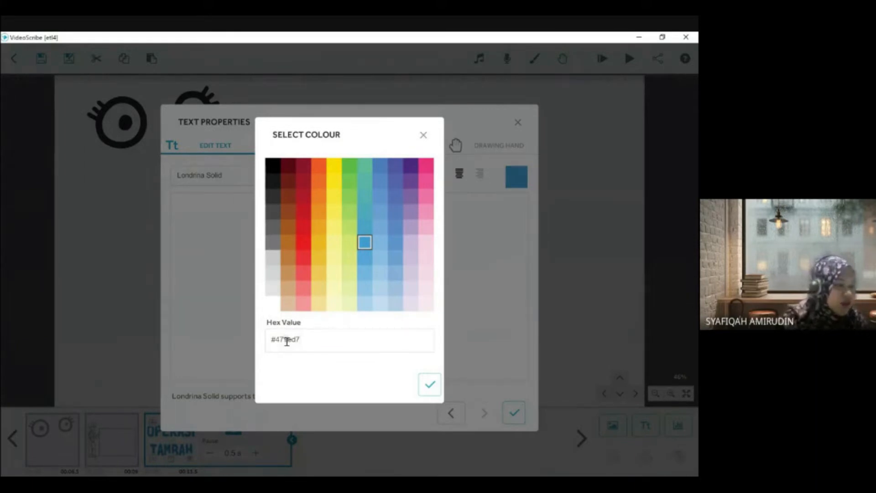
pyautogui.write('111')
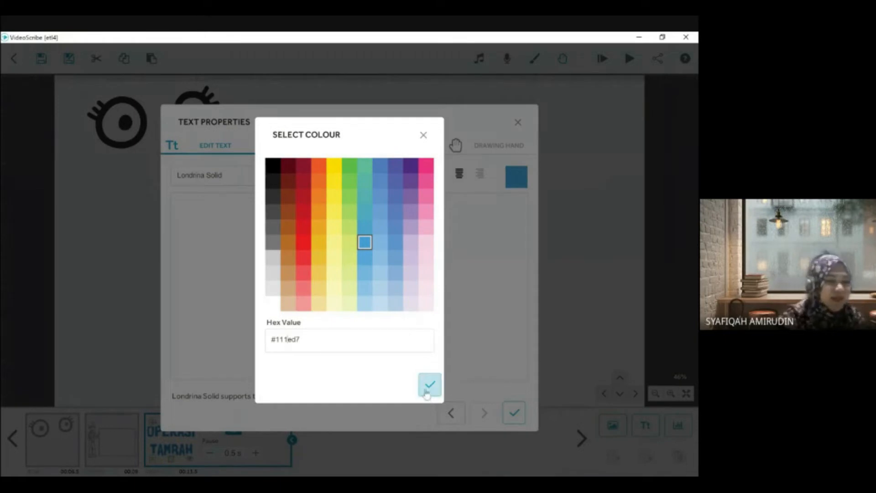
pyautogui.click(429, 386)
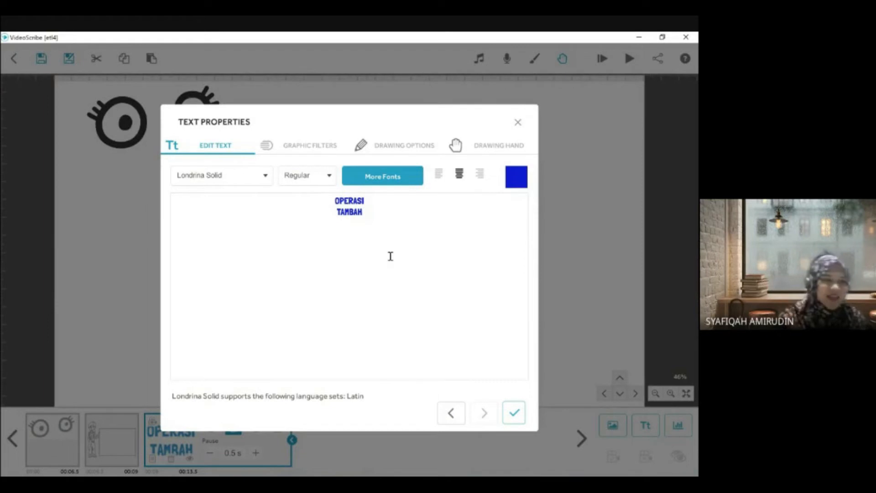
pyautogui.click(512, 188)
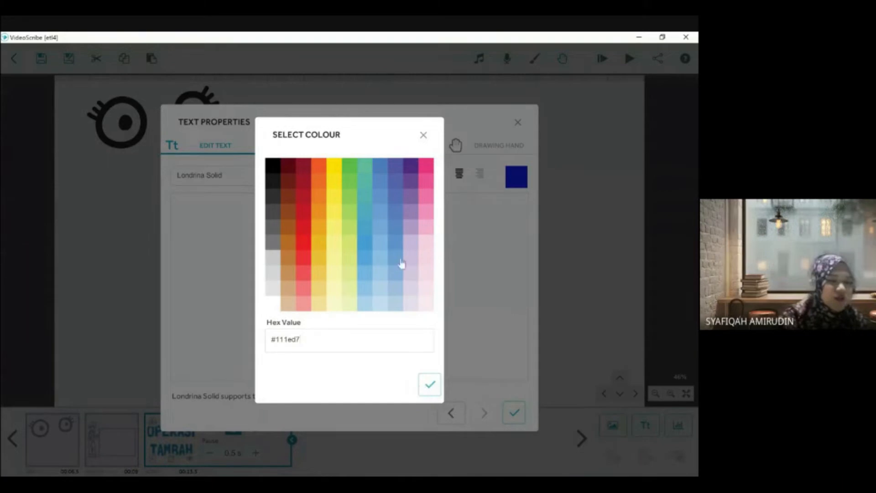
pyautogui.click(429, 385)
pyautogui.click(515, 414)
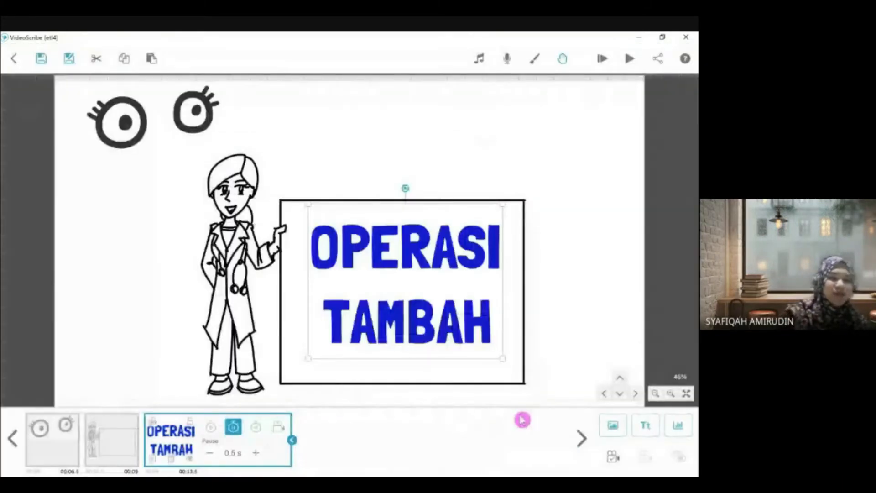
pyautogui.click(547, 308)
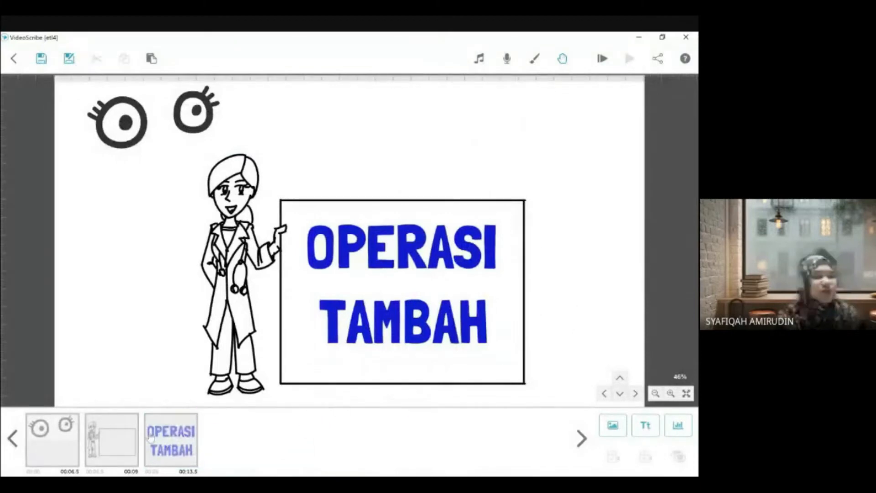
# Preview the drawing of the woman with the board and set its animate time to 3.5 s
pyautogui.click(157, 442)
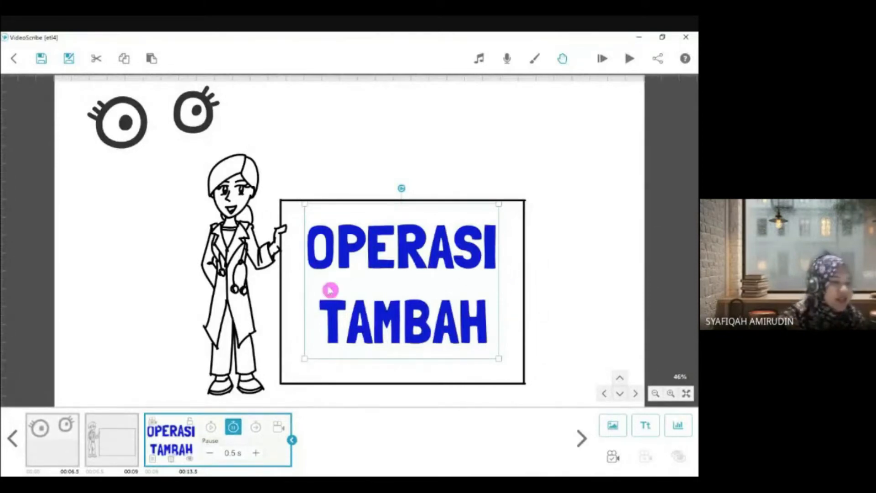
pyautogui.click(228, 242)
pyautogui.click(121, 429)
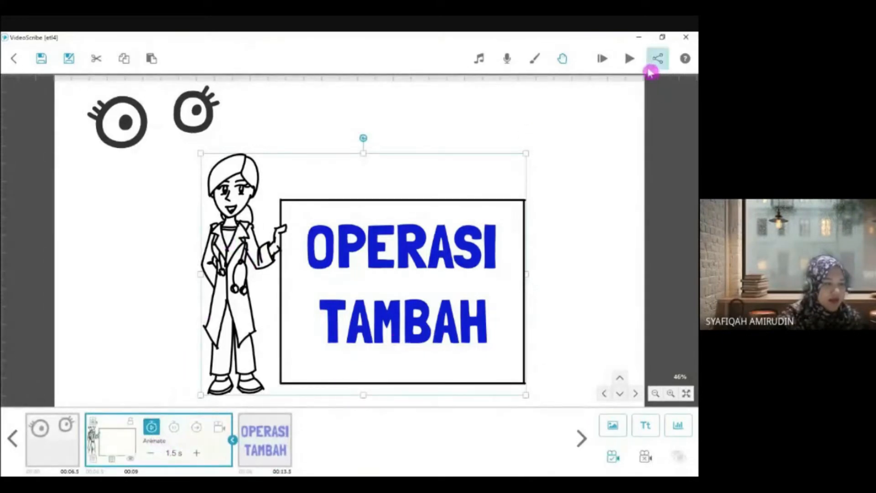
pyautogui.click(629, 58)
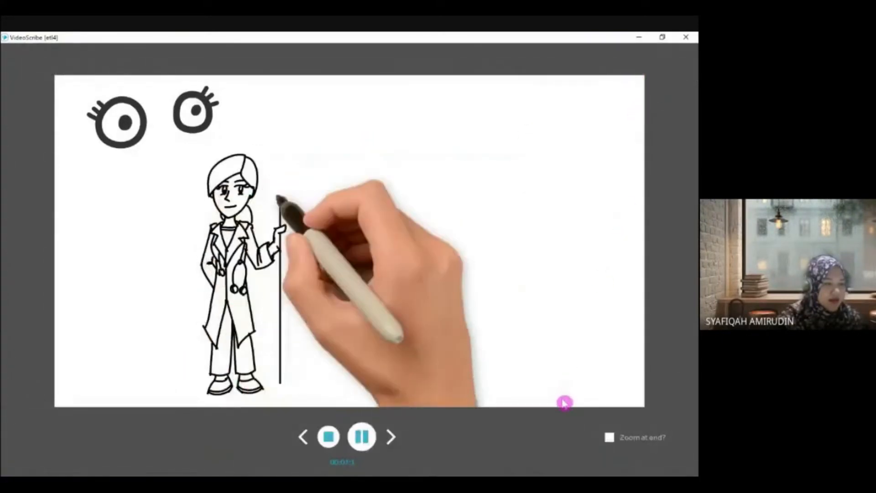
pyautogui.click(329, 438)
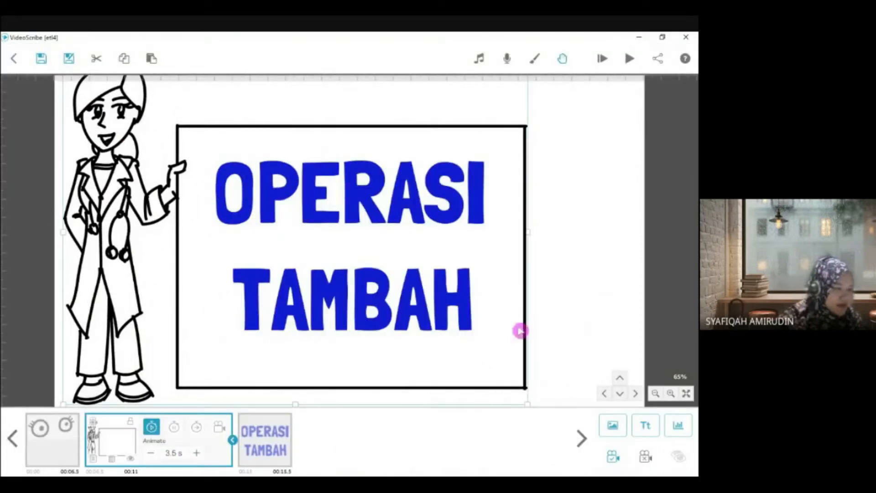
# Play back the animation from the woman image and from the eyes GIF to check the drawing speed
pyautogui.click(630, 59)
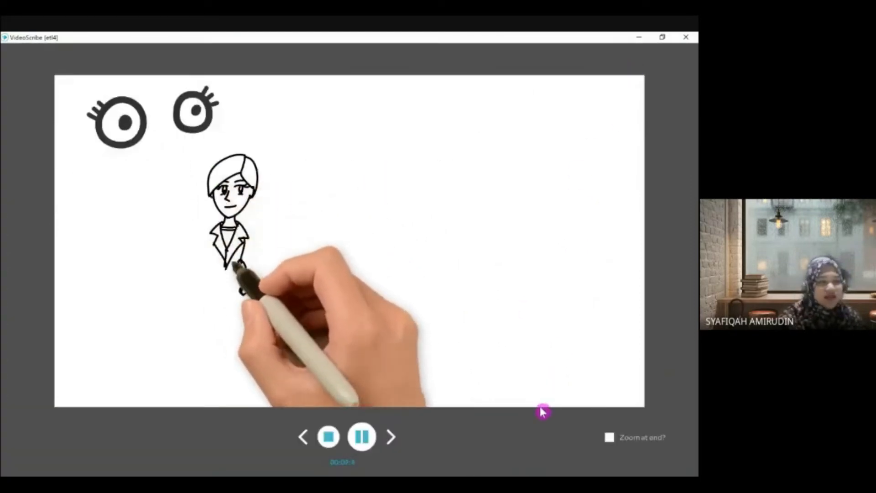
pyautogui.click(327, 438)
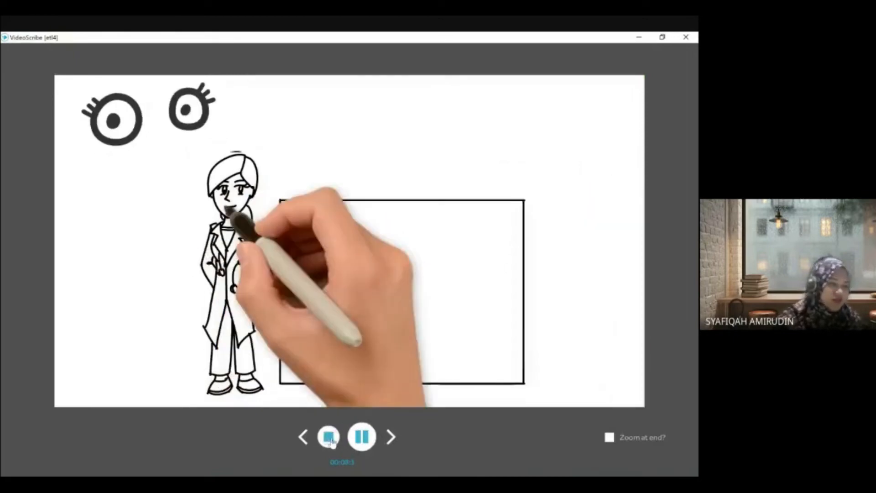
pyautogui.click(124, 454)
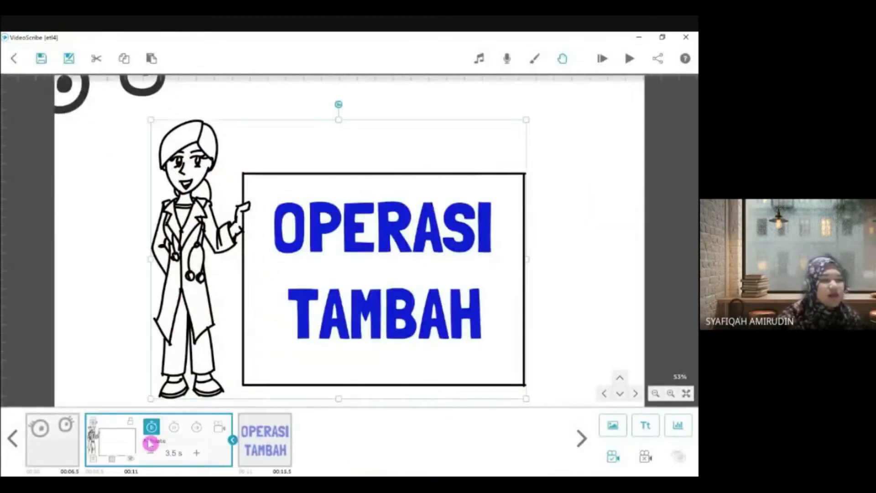
pyautogui.click(56, 451)
pyautogui.click(630, 58)
pyautogui.click(329, 434)
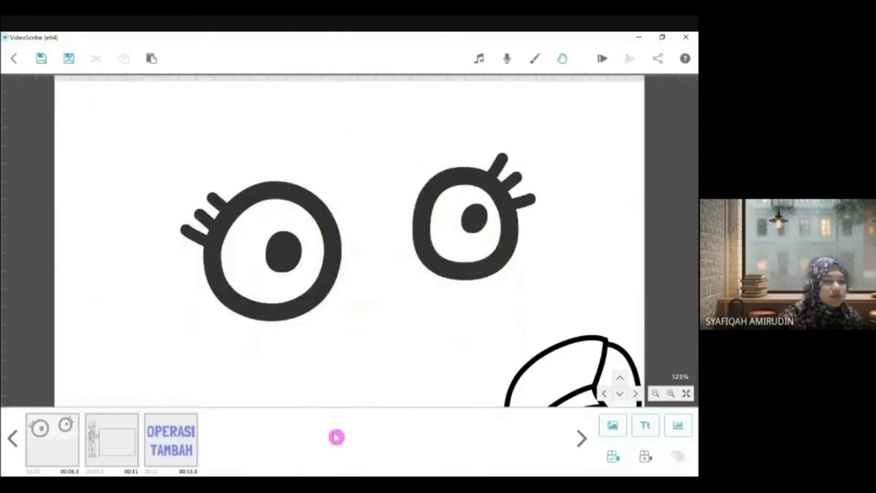
pyautogui.click(629, 60)
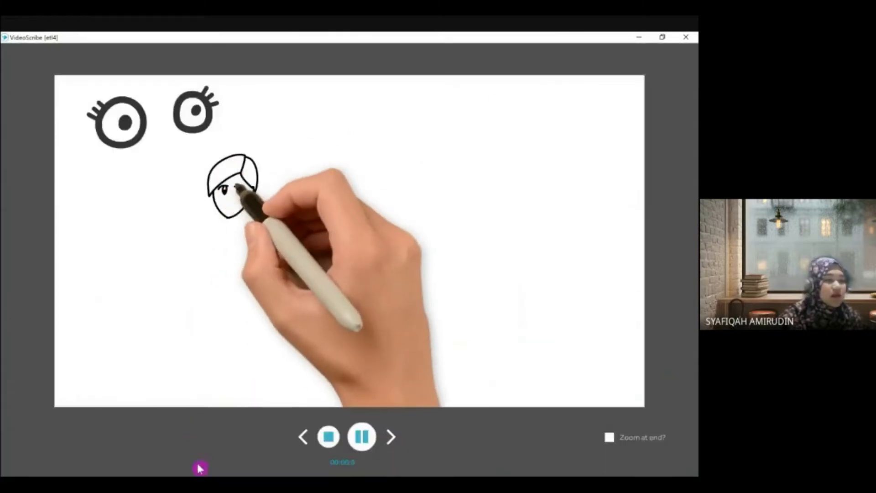
pyautogui.click(328, 436)
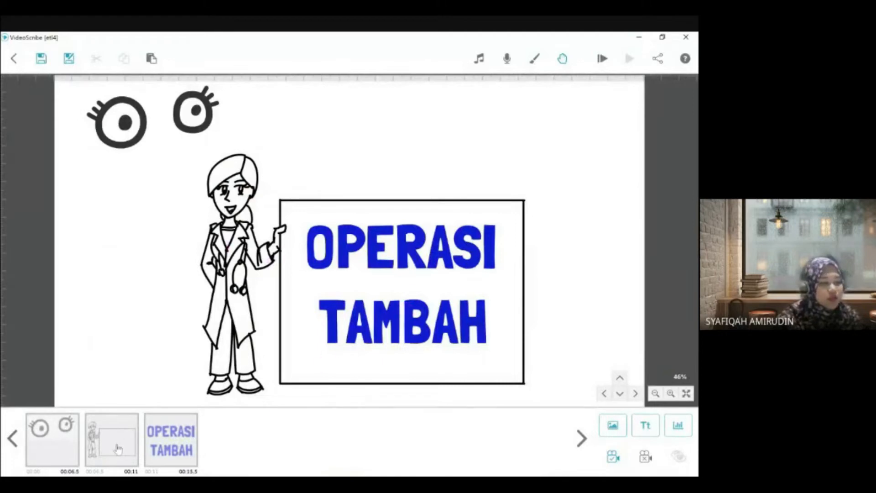
# Change the drawing method of the woman-with-board image to Move In and apply its properties
pyautogui.click(119, 451)
pyautogui.click(157, 307)
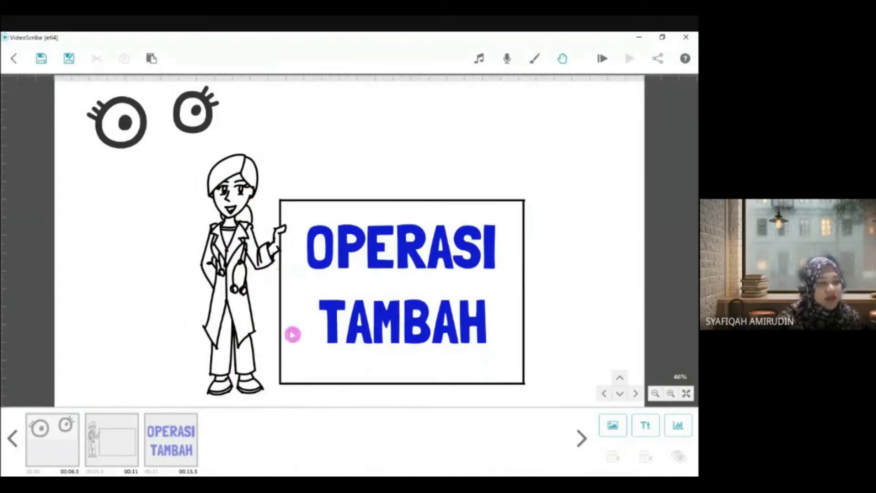
pyautogui.click(103, 450)
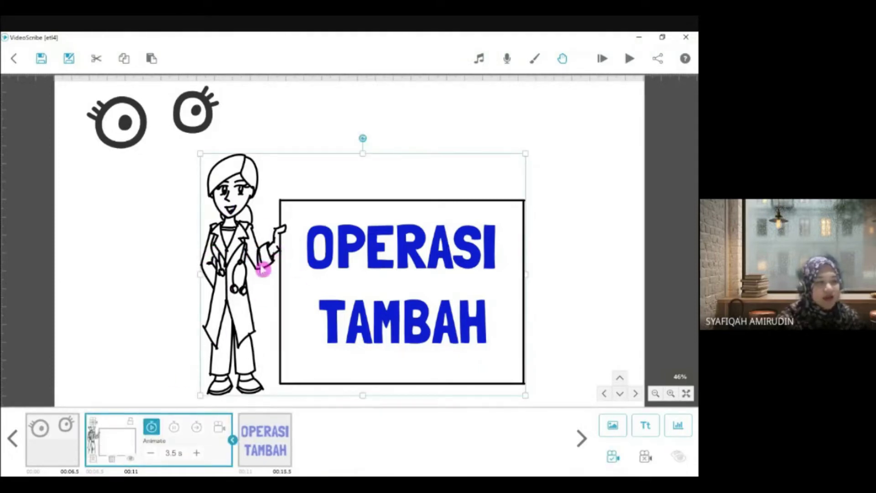
pyautogui.click(94, 459)
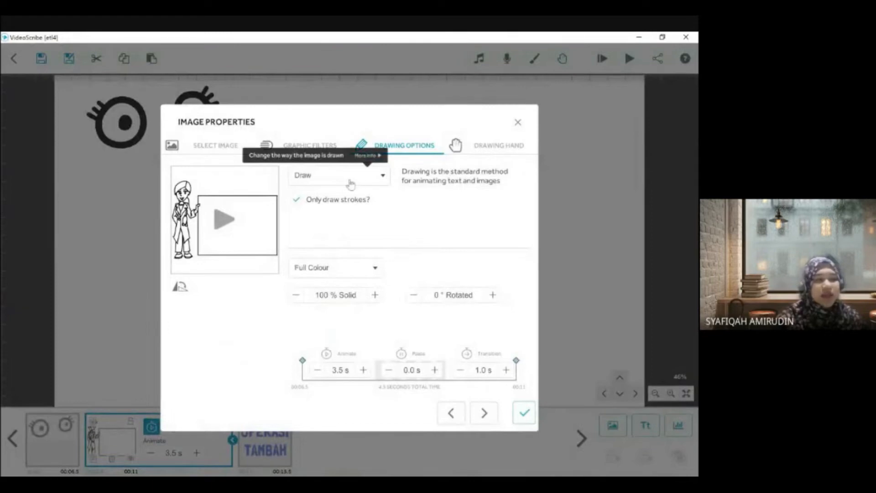
pyautogui.click(369, 181)
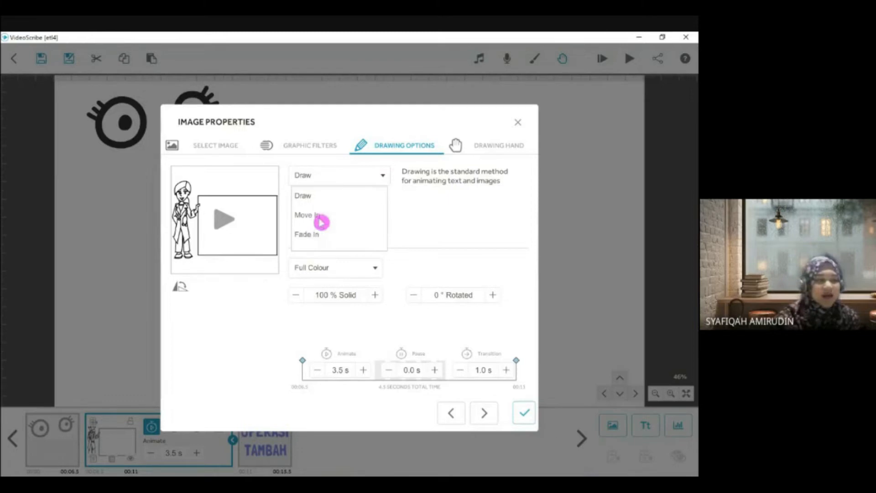
pyautogui.click(321, 222)
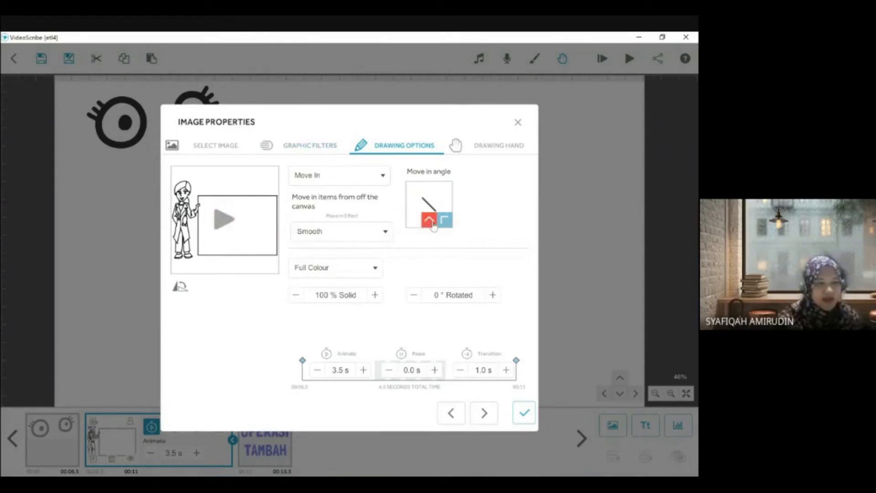
pyautogui.click(434, 223)
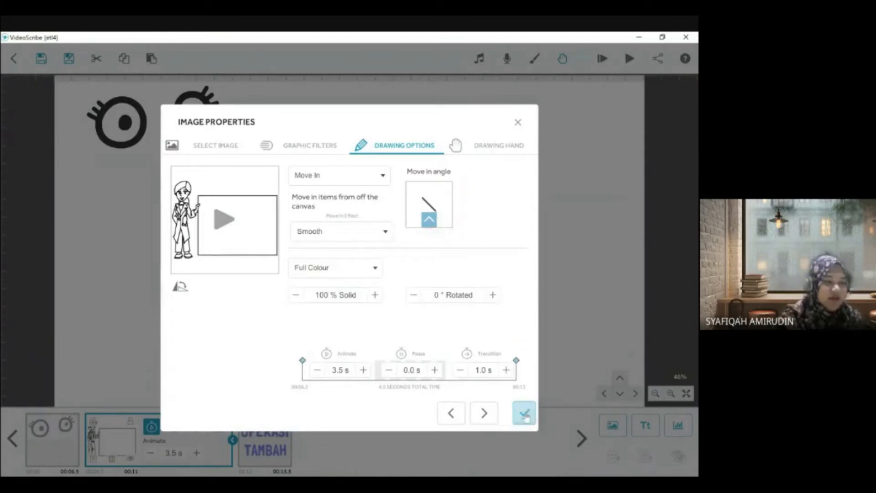
pyautogui.click(525, 414)
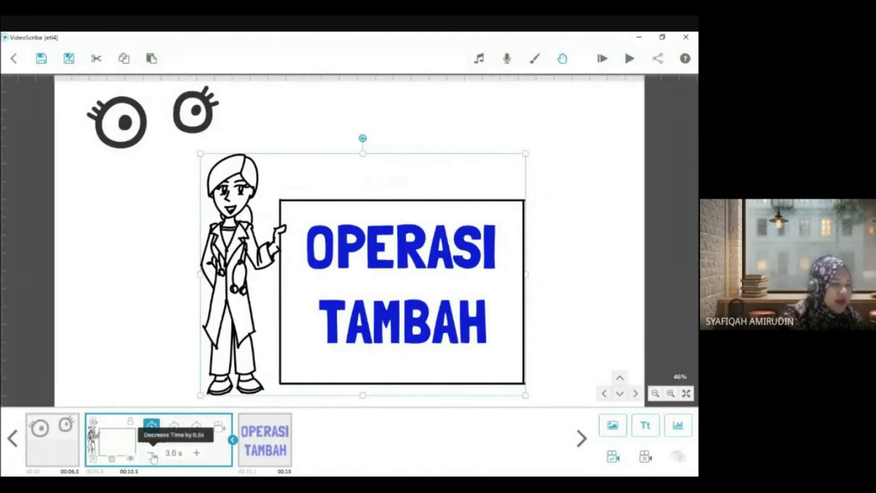
# Set the woman image's animate time to 1.0 s and preview the move-in animation
pyautogui.click(153, 458)
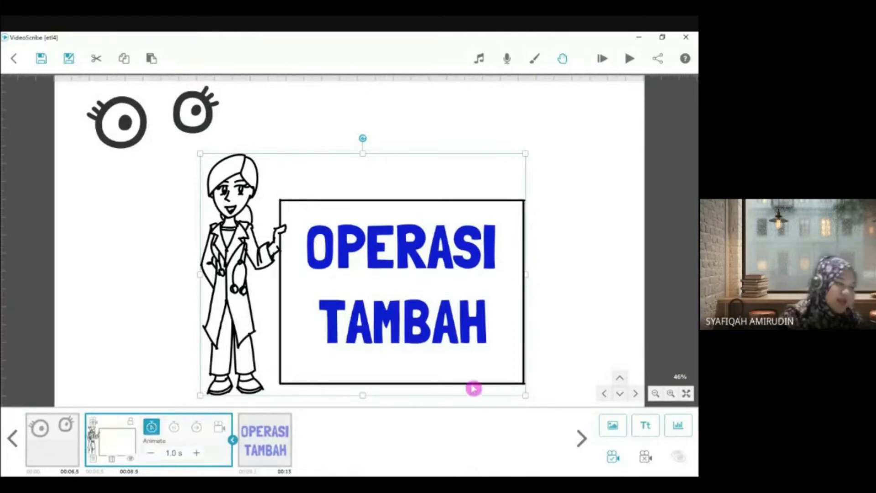
pyautogui.click(629, 59)
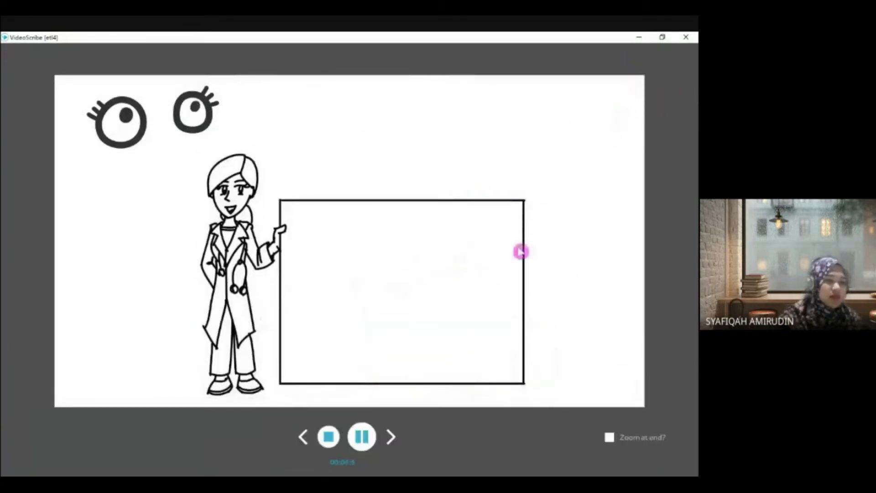
pyautogui.click(329, 437)
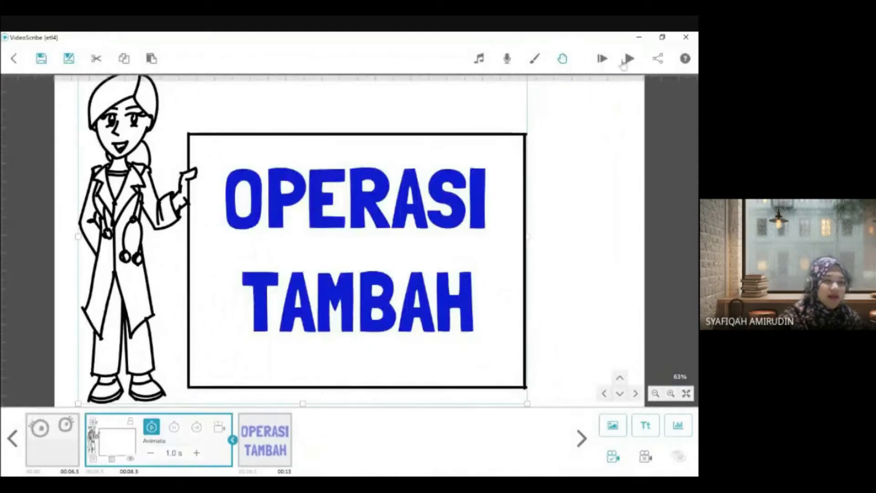
pyautogui.click(629, 58)
pyautogui.click(328, 438)
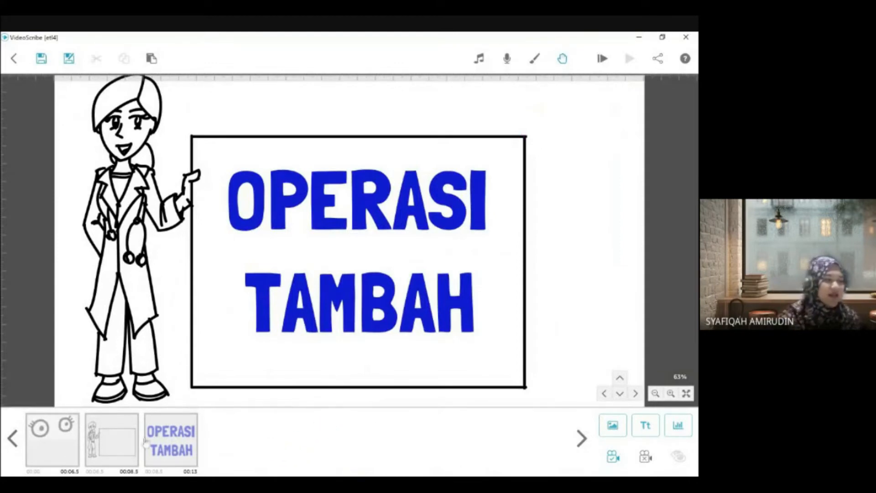
# Change the drawing hand of the woman-with-board image to the pointing-finger hand and apply its image properties
pyautogui.click(107, 445)
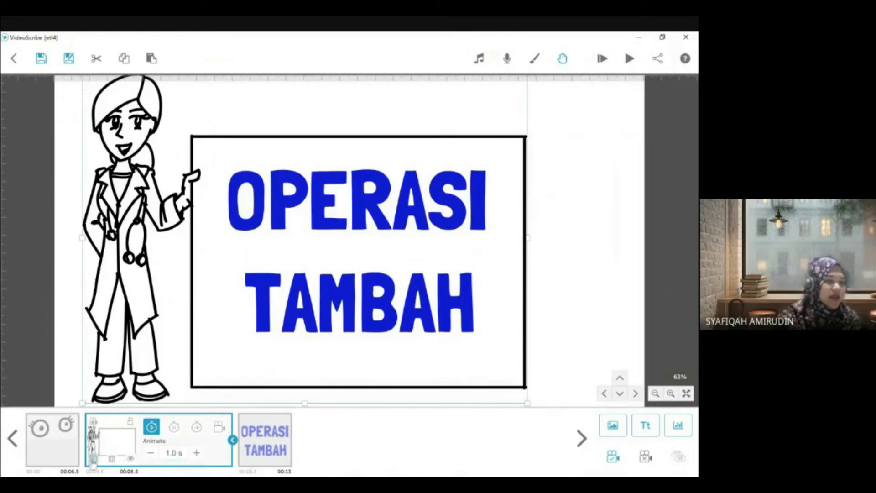
pyautogui.click(93, 461)
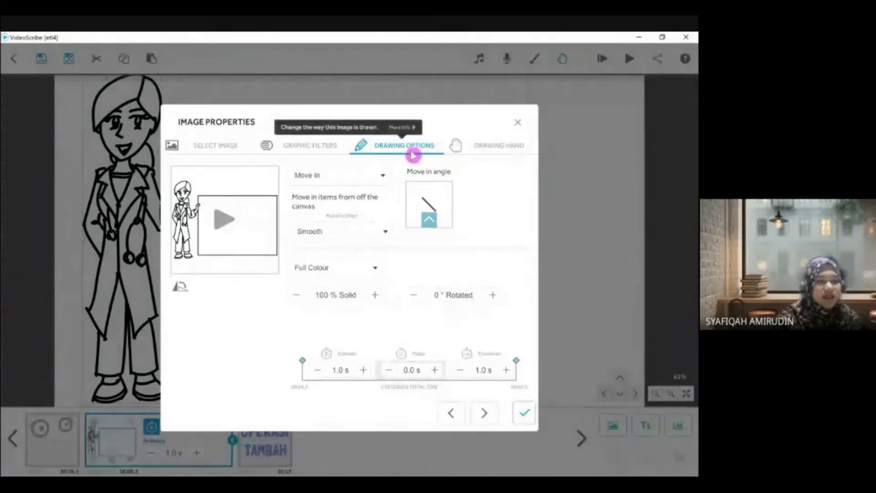
pyautogui.click(495, 151)
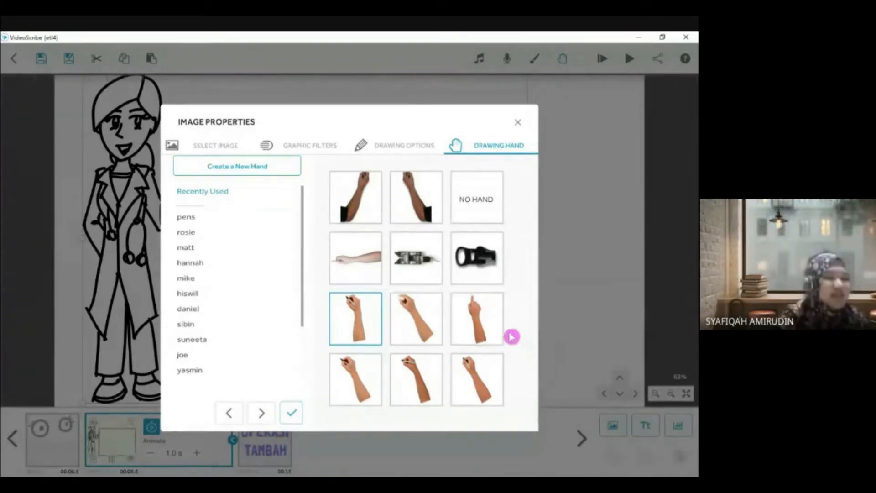
pyautogui.click(490, 325)
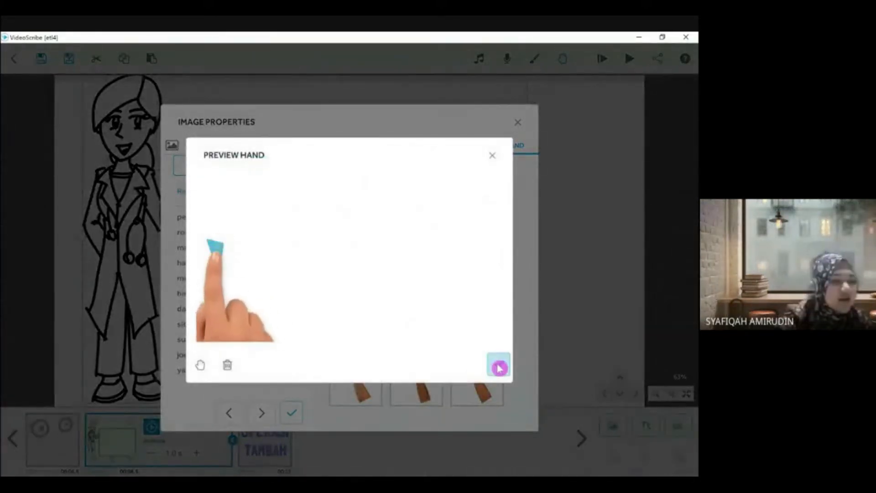
pyautogui.click(499, 368)
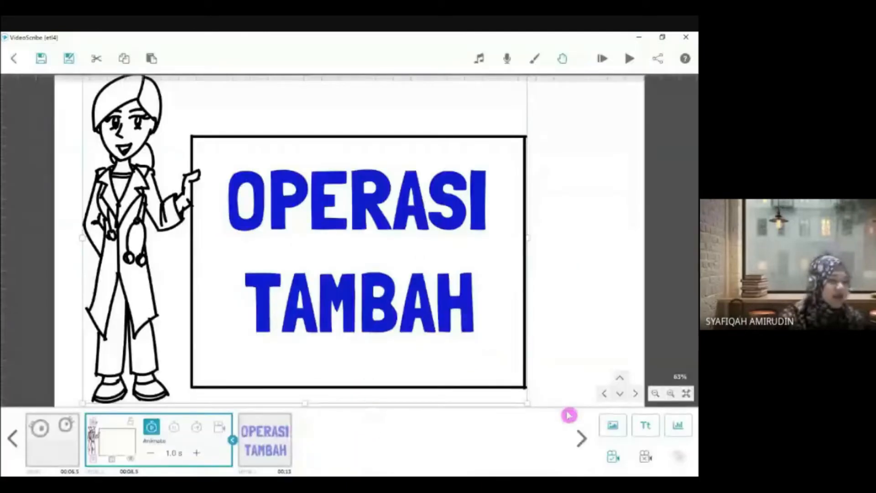
# Play back the animation from the woman image and from the eyes GIF, pausing during the OPERASI TAMBAH text
pyautogui.click(630, 58)
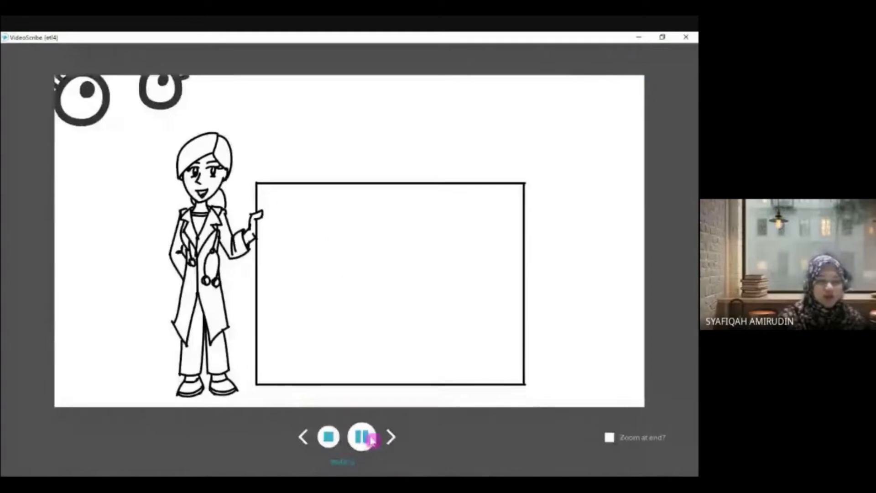
pyautogui.click(341, 442)
pyautogui.click(112, 438)
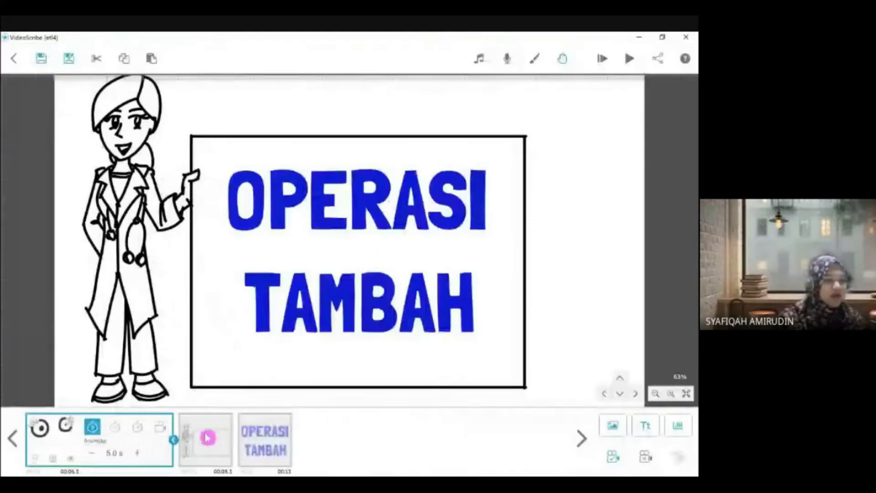
pyautogui.click(630, 58)
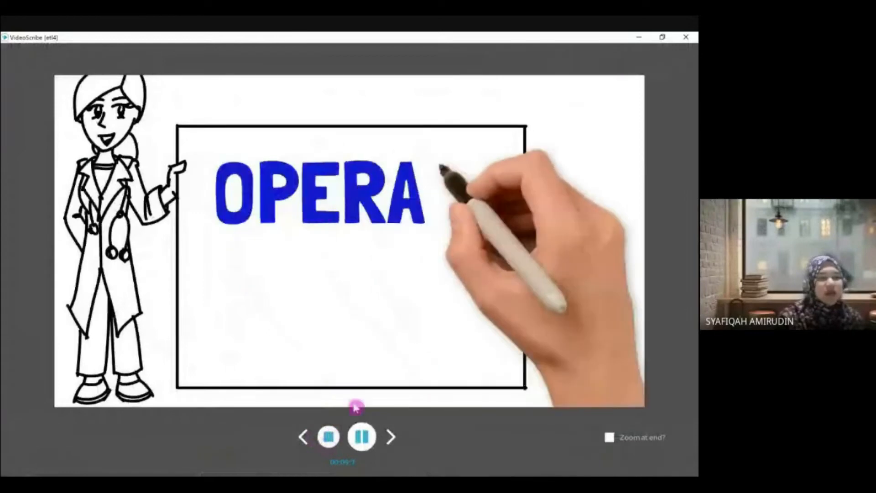
pyautogui.click(362, 437)
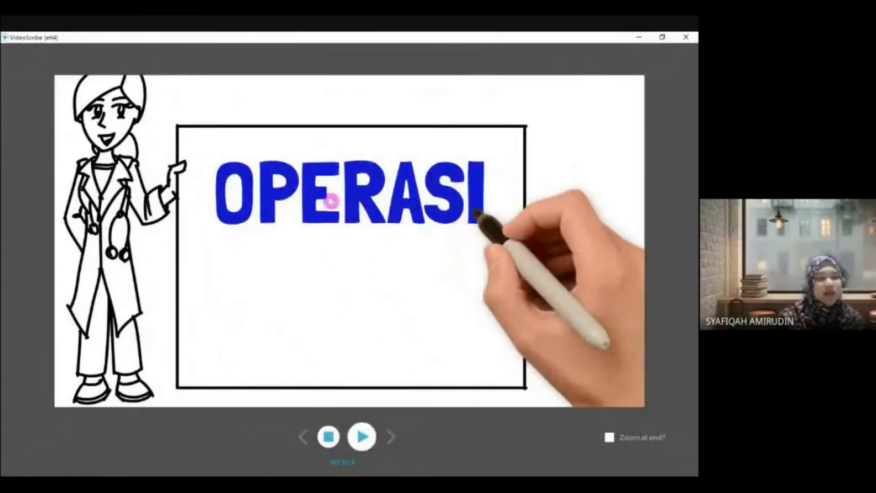
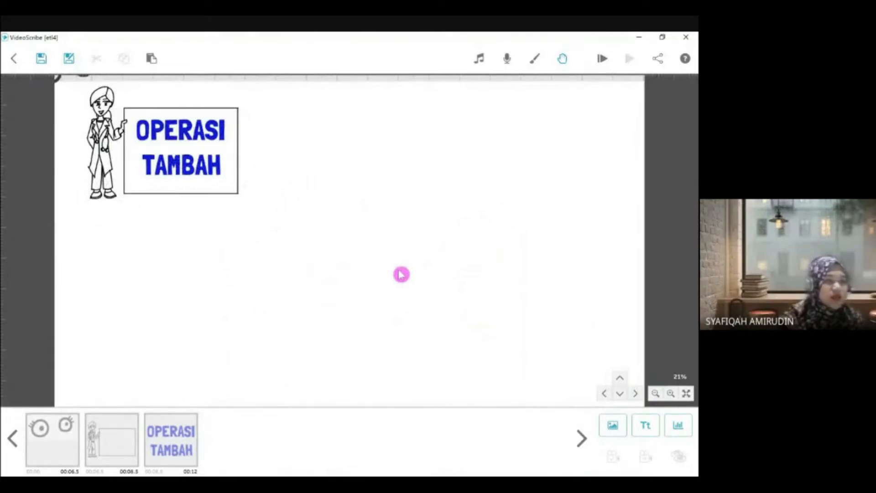
# Zoom the canvas in and out to examine the empty space around the OPERASI TAMBAH scene
pyautogui.scroll(-4, 365, 235)
pyautogui.scroll(-2, 366, 240)
pyautogui.scroll(4, 367, 240)
pyautogui.scroll(4, 368, 240)
pyautogui.scroll(-4, 370, 239)
pyautogui.scroll(3, 371, 238)
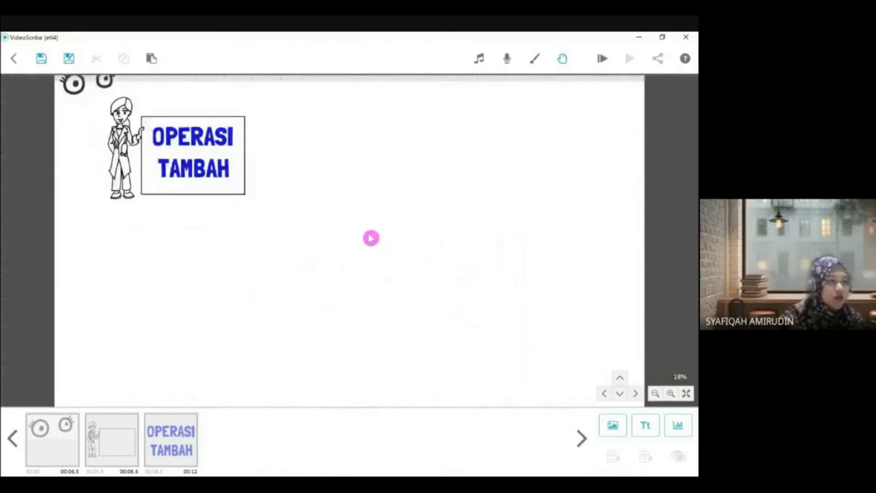
pyautogui.scroll(2, 371, 238)
pyautogui.scroll(-2, 532, 330)
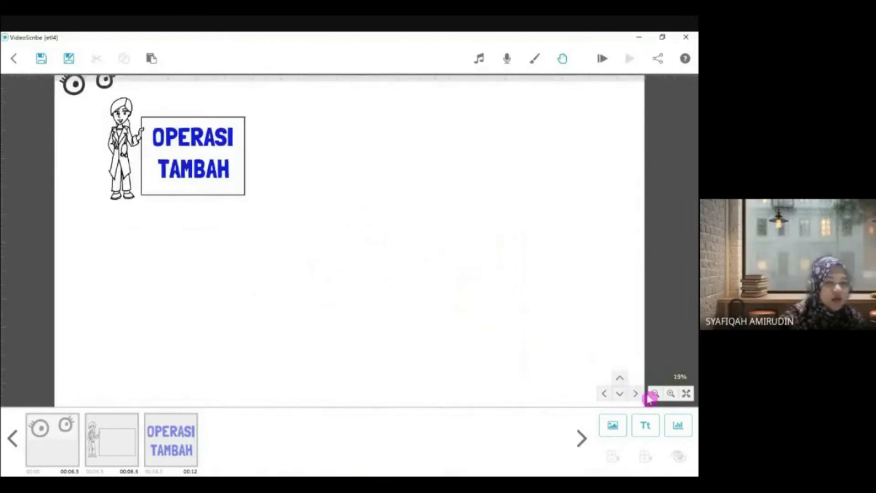
pyautogui.click(671, 394)
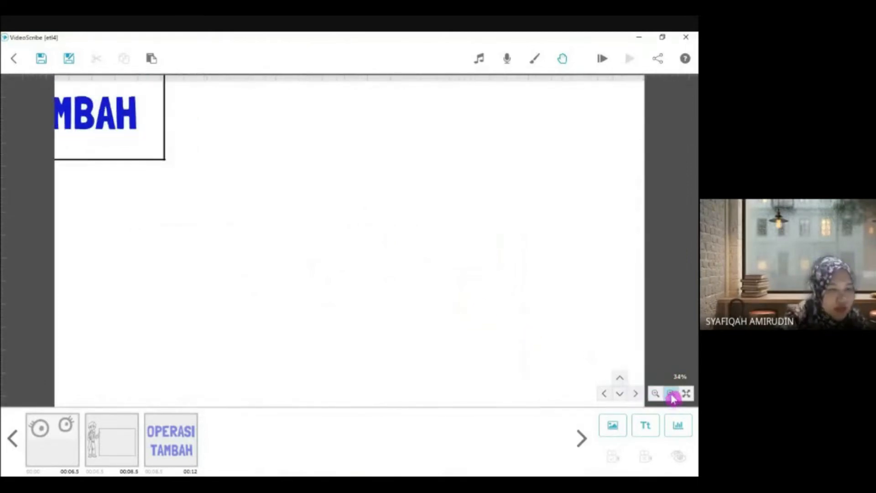
pyautogui.click(656, 393)
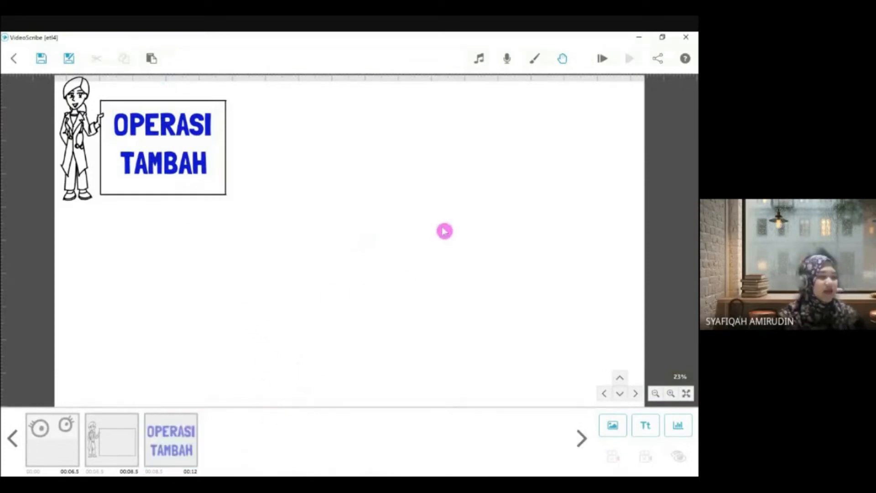
# Select the OPERASI TAMBAH text element and browse the Education (online) category of the image library
pyautogui.click(196, 453)
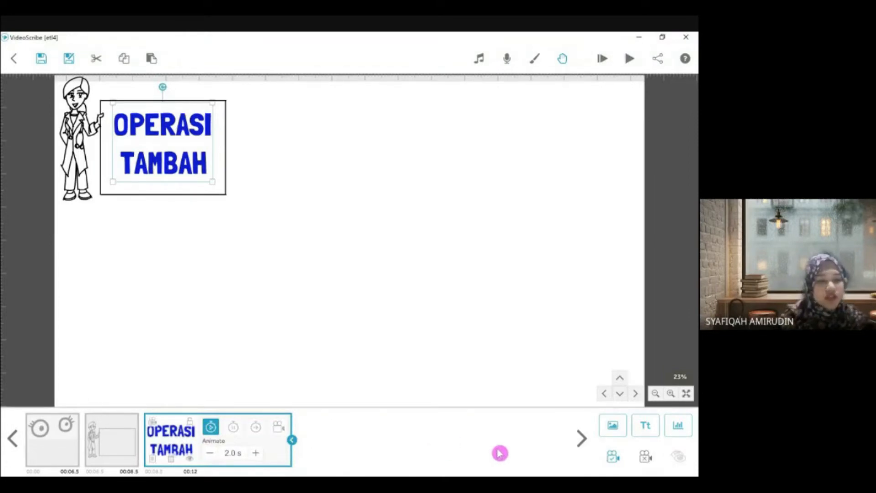
pyautogui.click(614, 429)
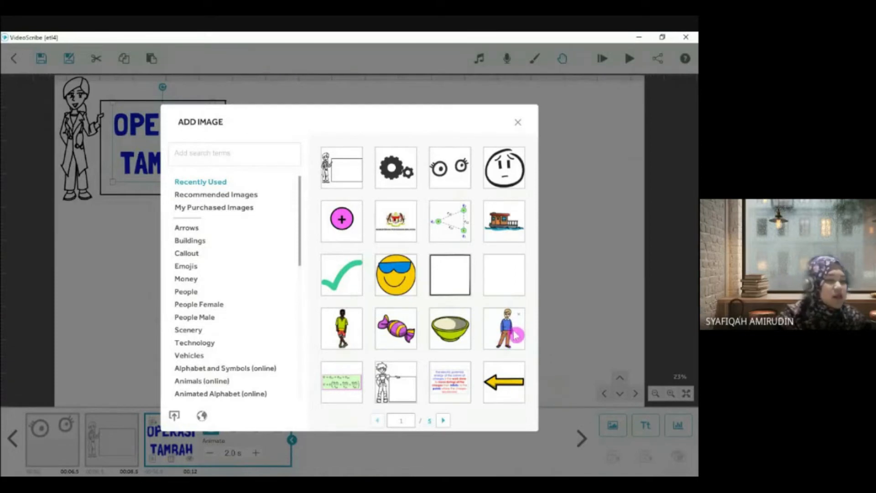
pyautogui.scroll(-1, 246, 289)
pyautogui.scroll(-3, 248, 293)
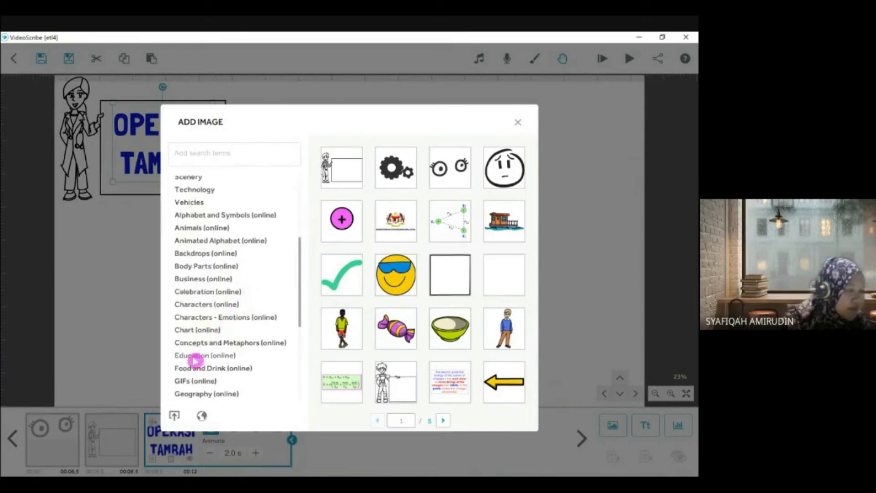
pyautogui.click(199, 360)
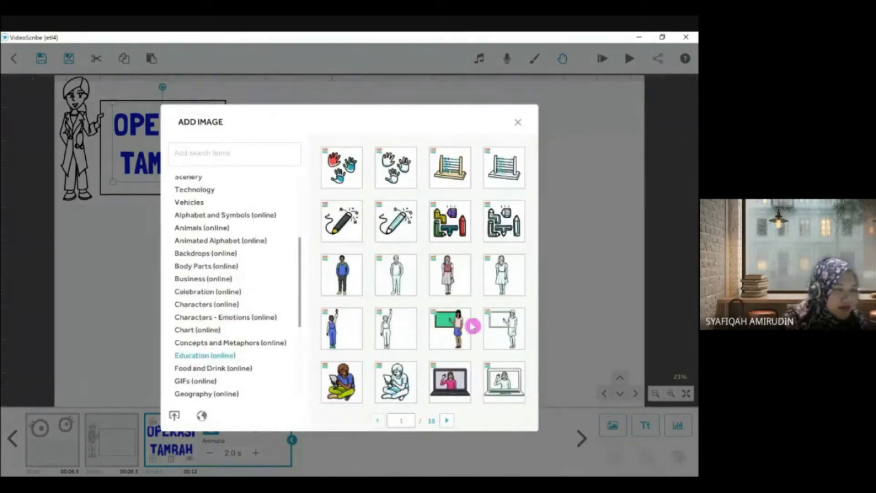
pyautogui.scroll(-1, 448, 294)
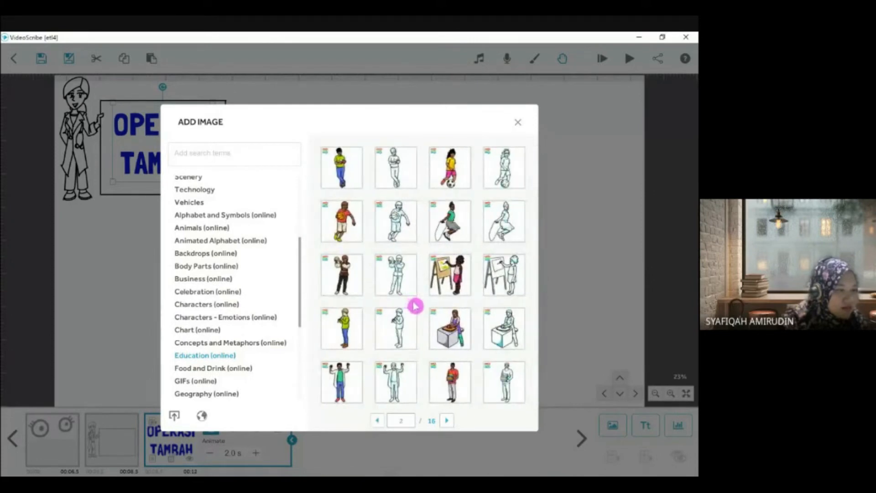
pyautogui.scroll(-1, 417, 309)
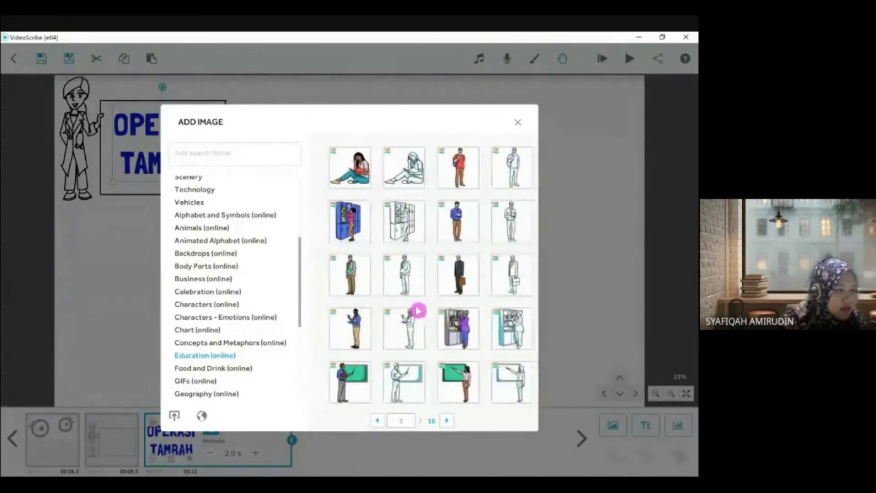
pyautogui.scroll(2, 418, 310)
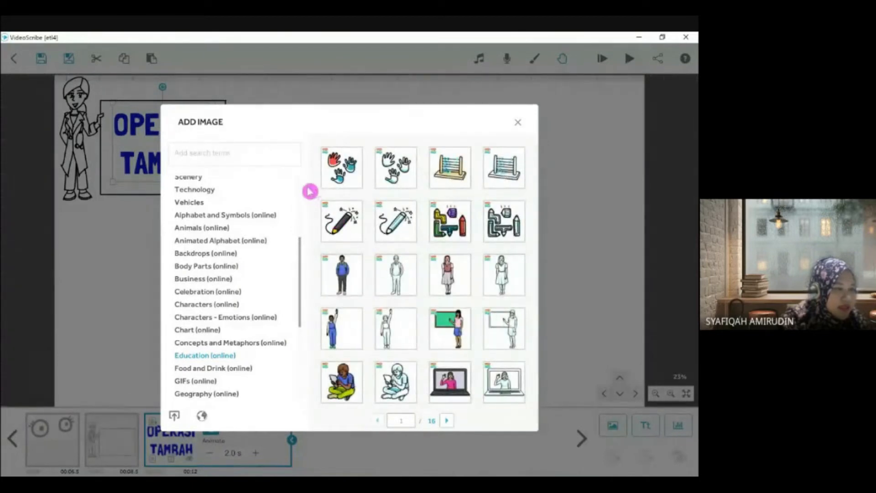
# Search the image library for KIDS and look through the result pages
pyautogui.click(272, 155)
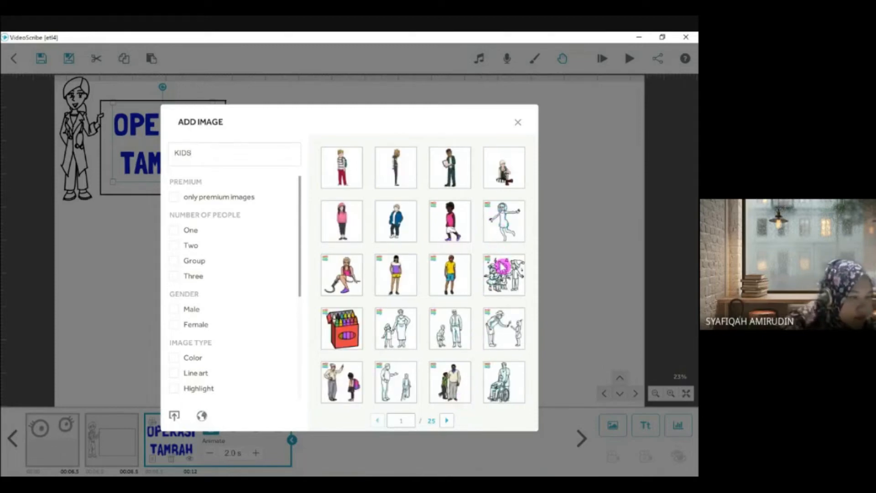
pyautogui.scroll(-3, 502, 266)
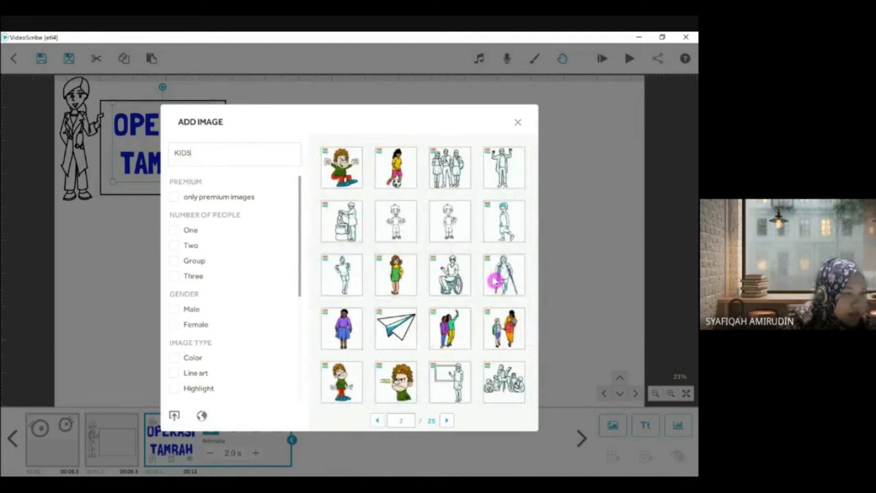
pyautogui.scroll(-3, 495, 281)
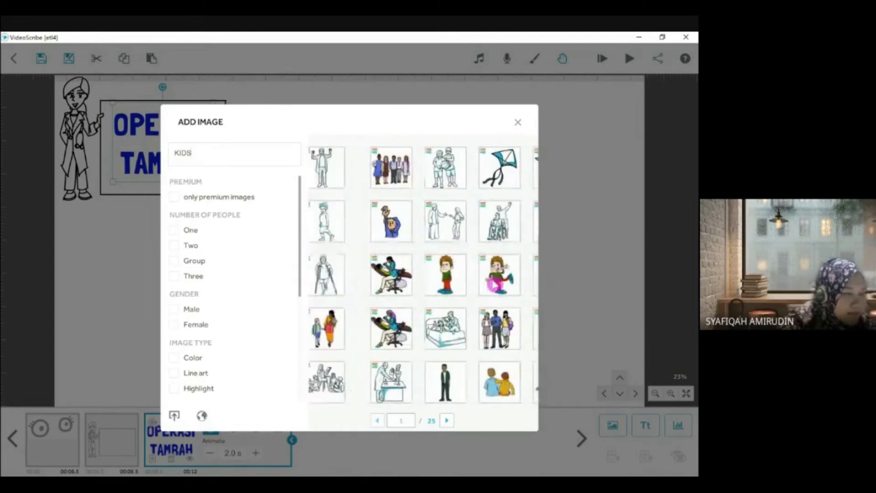
pyautogui.scroll(-1, 501, 283)
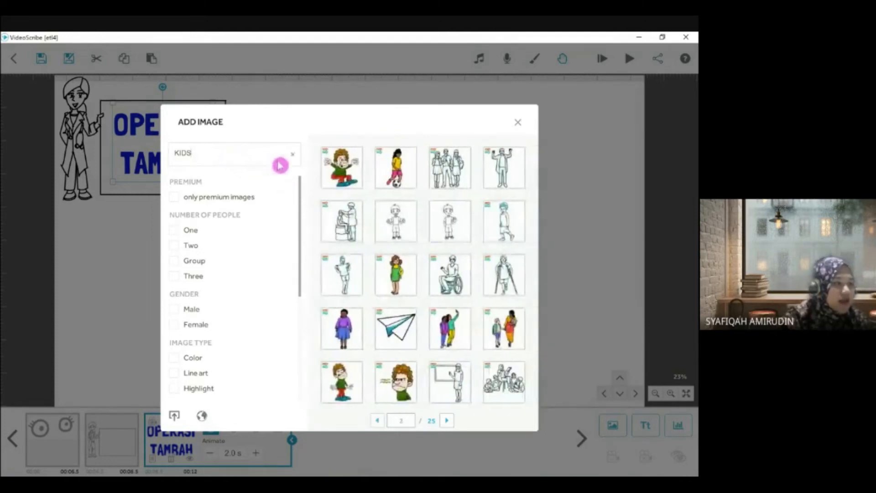
# Clear the KIDS search, look through the pages of the People image category, and leave the image library
pyautogui.click(293, 154)
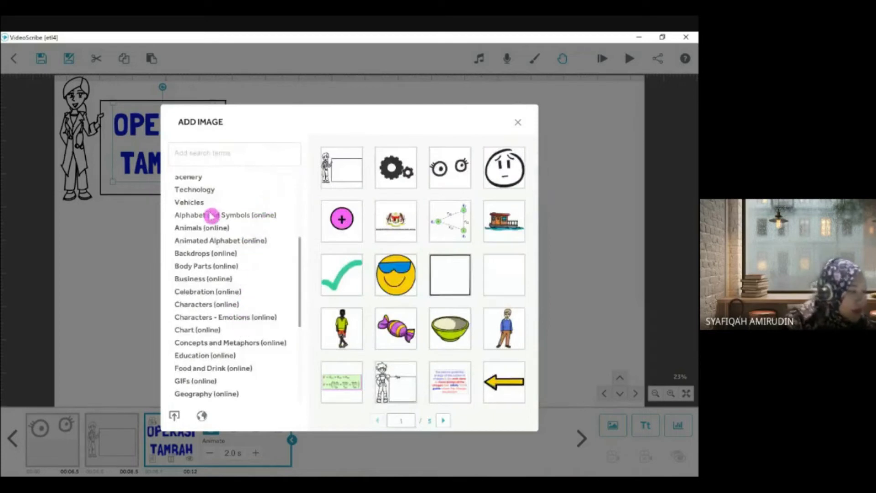
pyautogui.scroll(3, 231, 254)
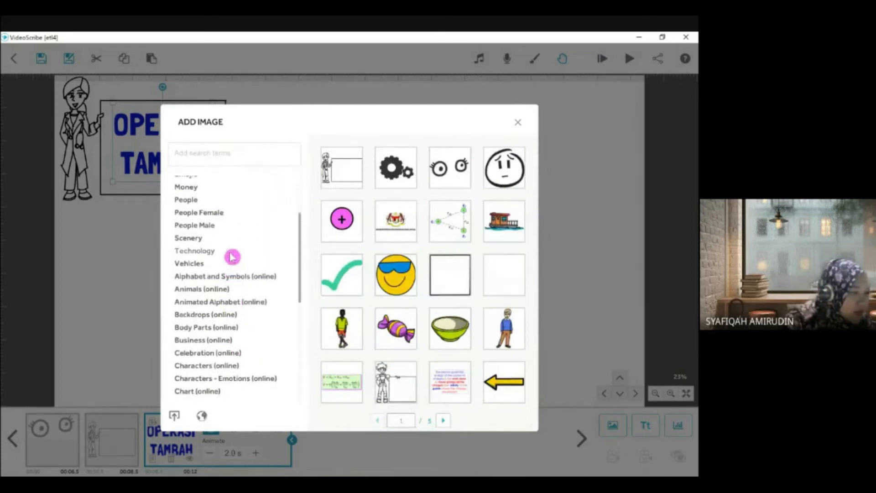
pyautogui.click(188, 200)
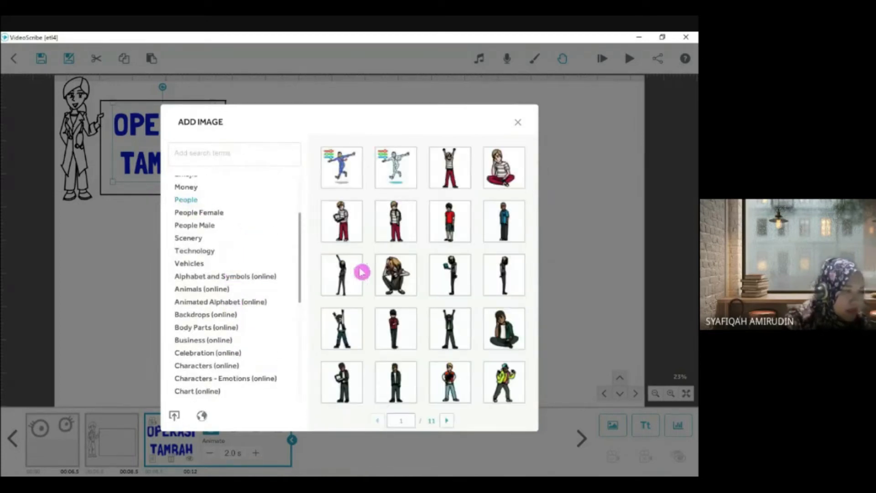
pyautogui.scroll(-1, 461, 330)
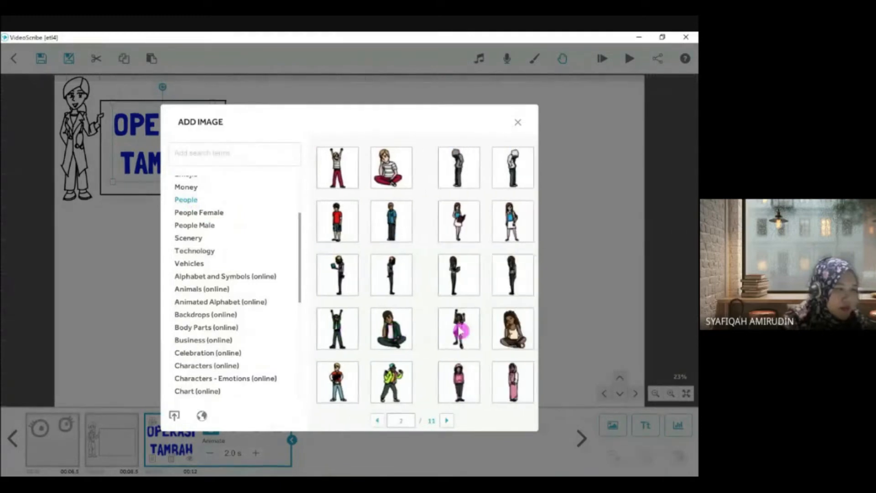
pyautogui.scroll(-1, 462, 333)
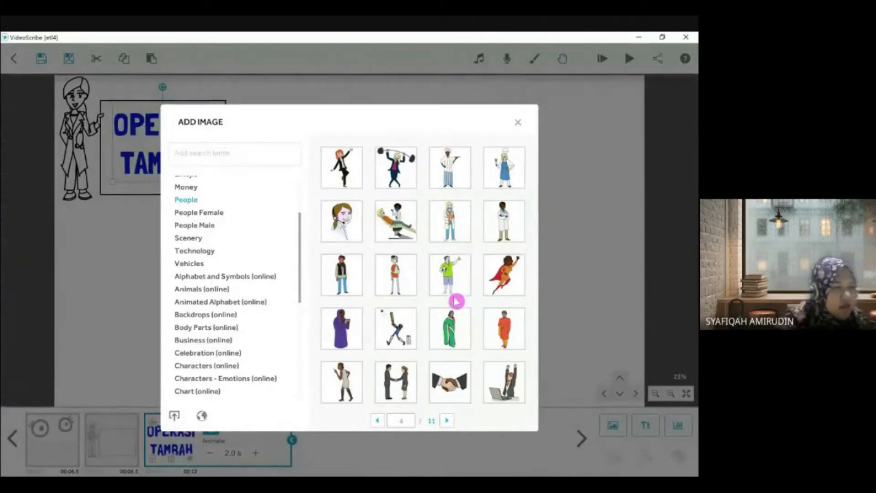
pyautogui.scroll(-1, 457, 301)
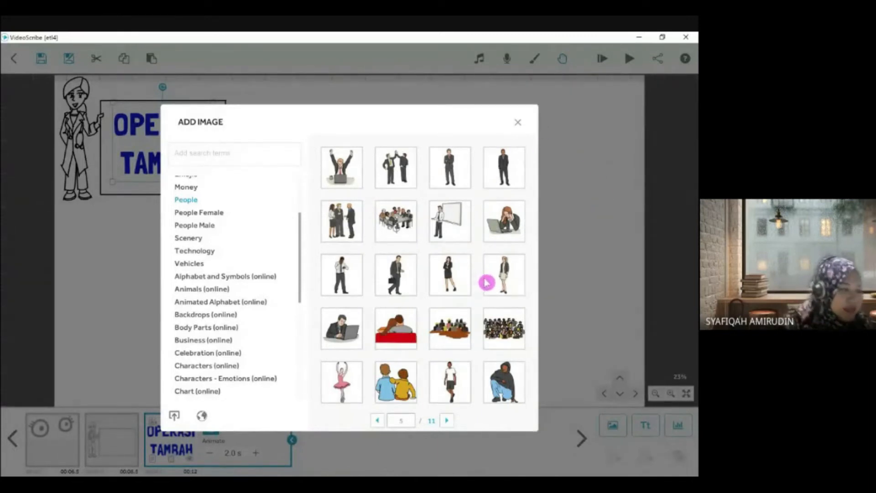
pyautogui.scroll(-1, 488, 285)
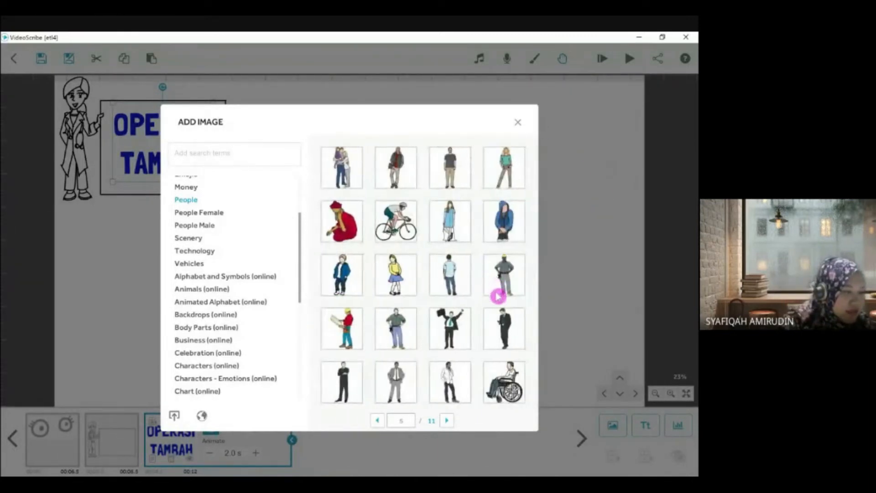
pyautogui.scroll(-2, 498, 298)
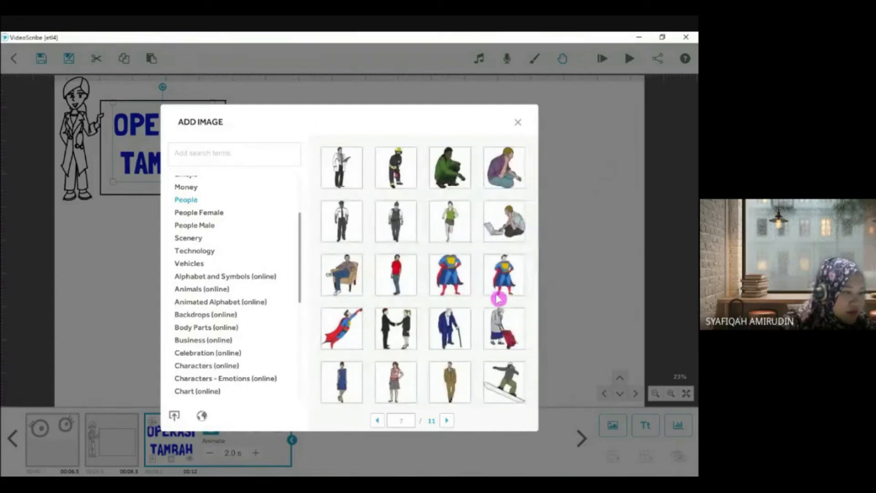
pyautogui.scroll(-1, 498, 298)
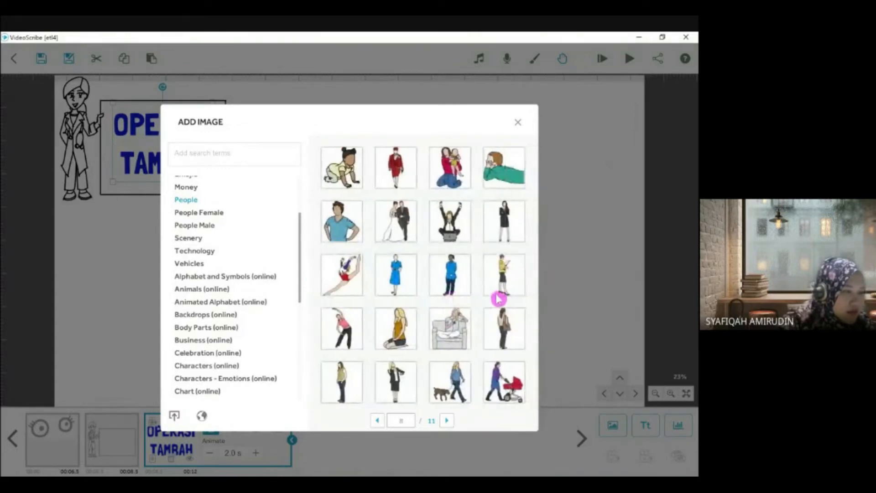
pyautogui.scroll(1, 497, 298)
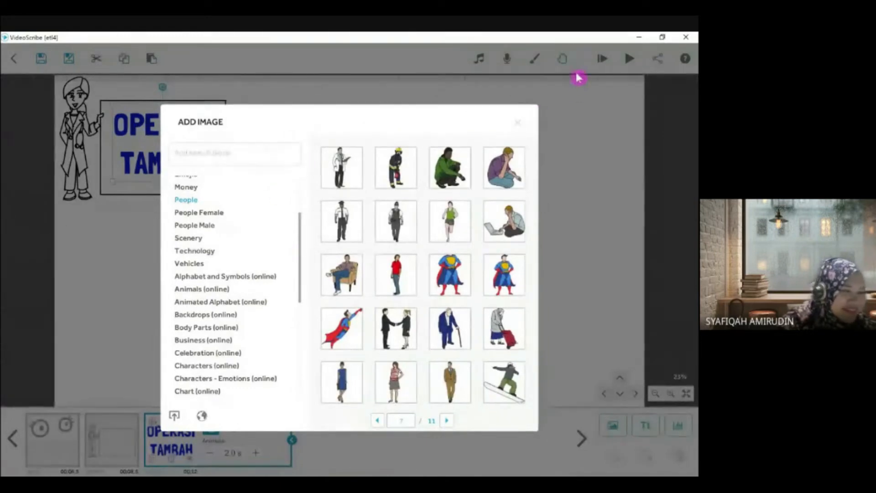
pyautogui.click(518, 122)
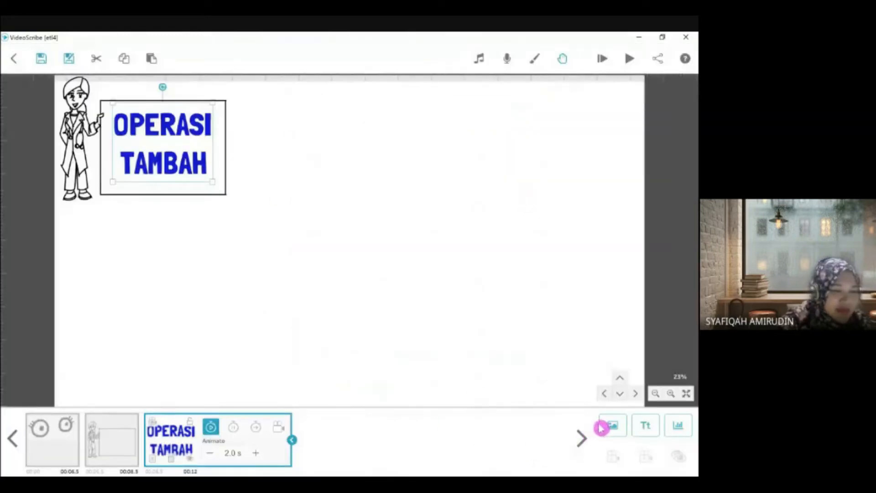
# Add the recently used boy in a blue sweater, shrink him slightly, and place him below the OPERASI TAMBAH board
pyautogui.click(613, 425)
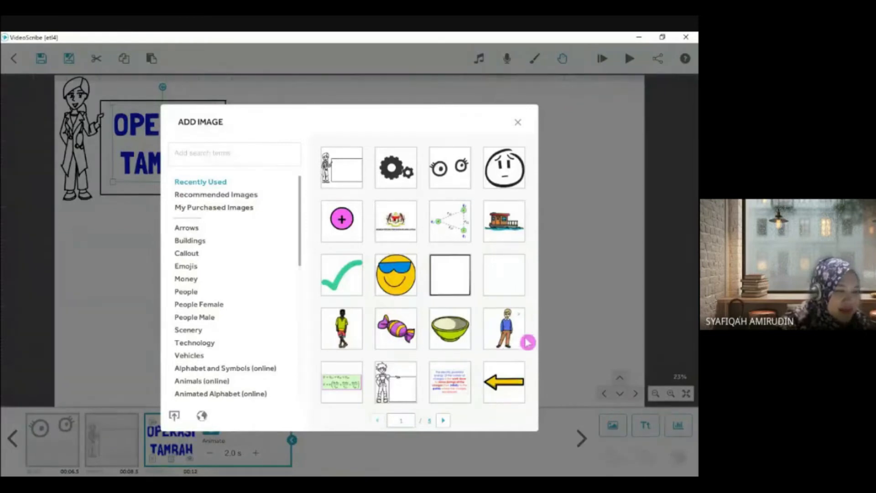
pyautogui.click(505, 336)
pyautogui.moveTo(377, 240); pyautogui.dragTo(291, 263)
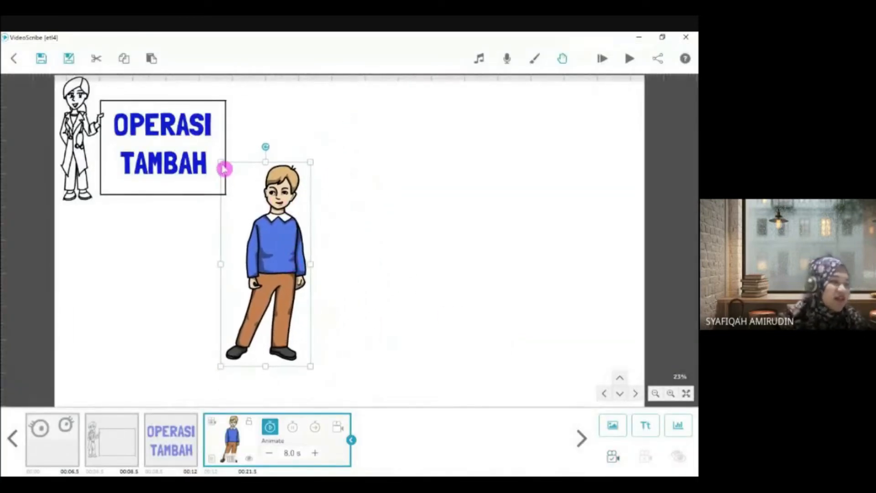
pyautogui.moveTo(222, 166); pyautogui.dragTo(236, 188)
pyautogui.moveTo(265, 233); pyautogui.dragTo(268, 239)
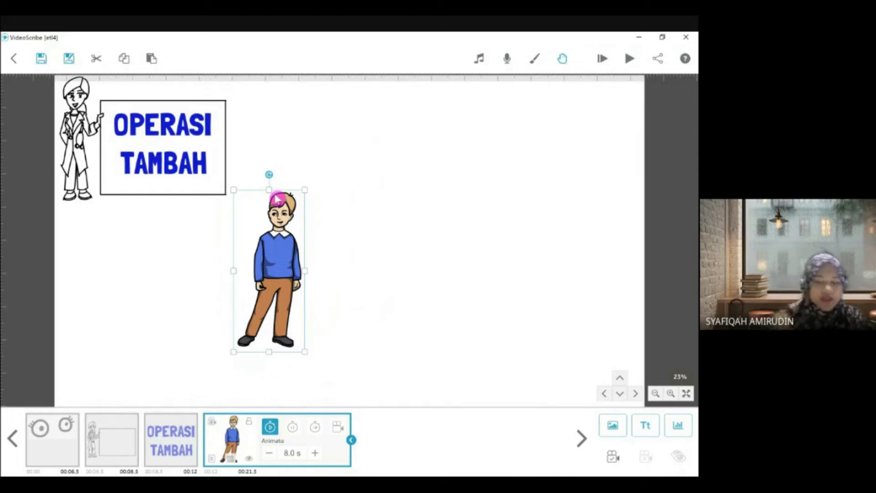
# Examine the boy image's drawing options and its list of drawing methods, keeping Draw
pyautogui.click(413, 244)
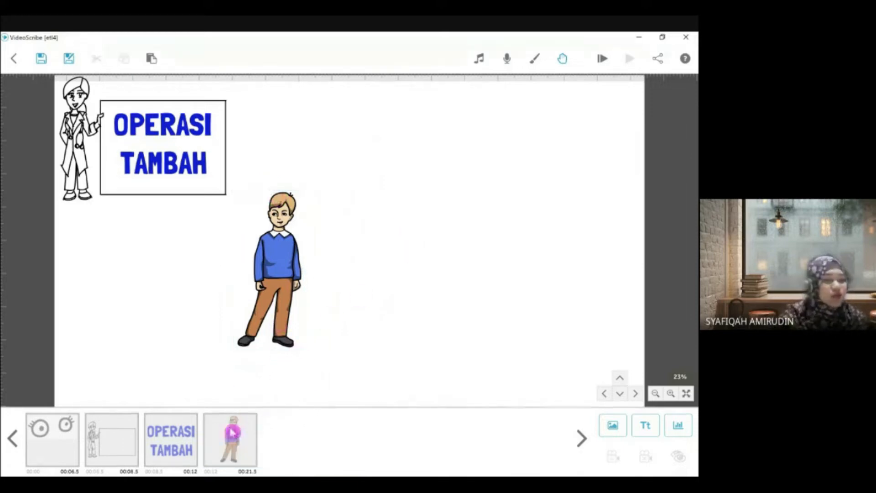
pyautogui.click(274, 269)
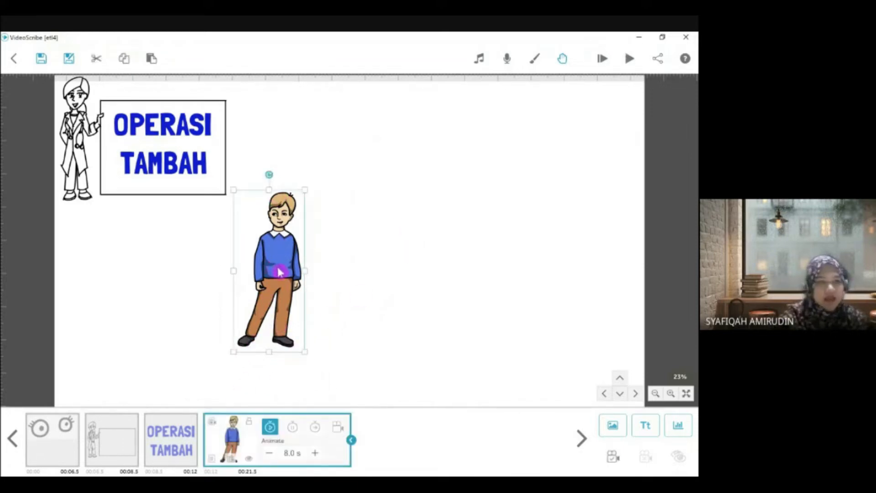
pyautogui.doubleClick(279, 236)
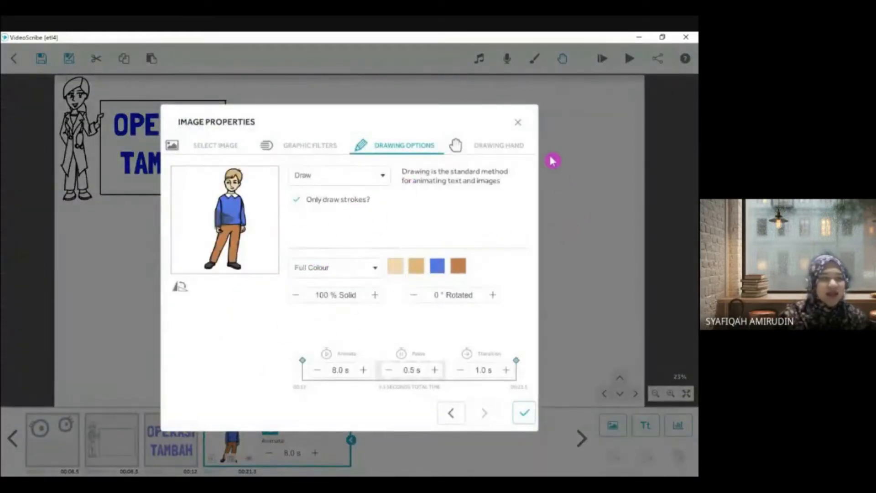
pyautogui.click(518, 122)
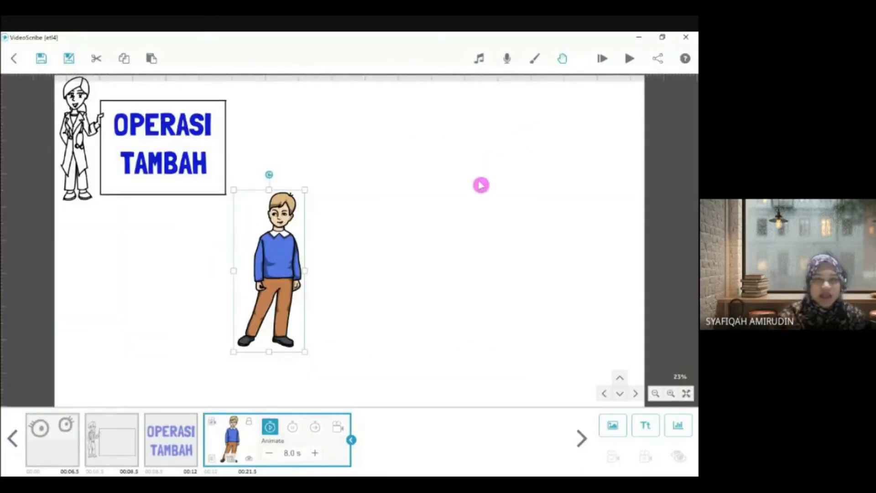
pyautogui.doubleClick(284, 273)
pyautogui.click(348, 180)
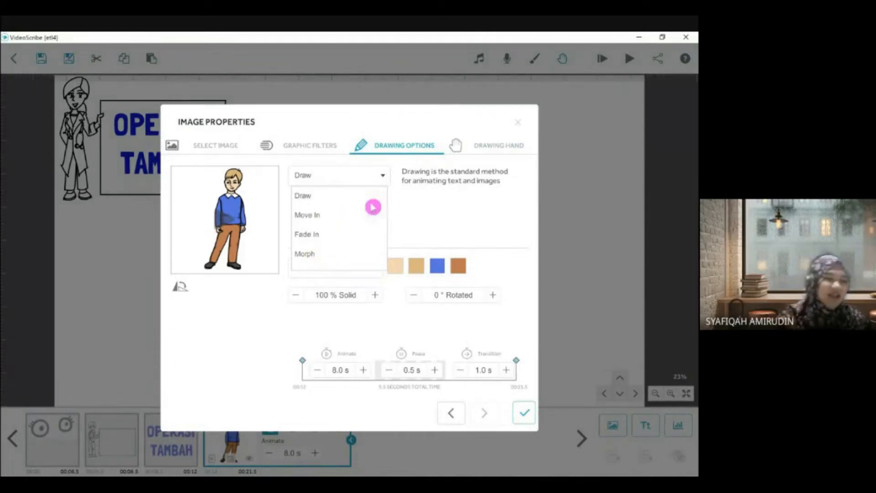
pyautogui.click(516, 131)
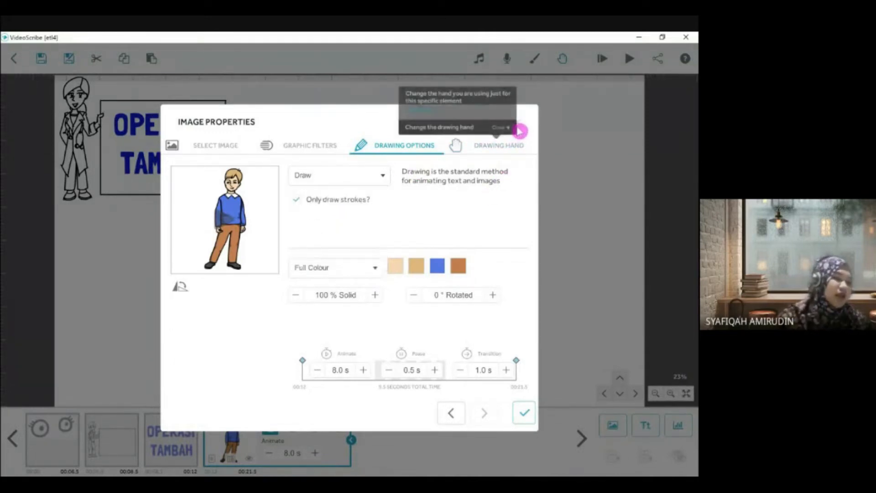
pyautogui.click(524, 413)
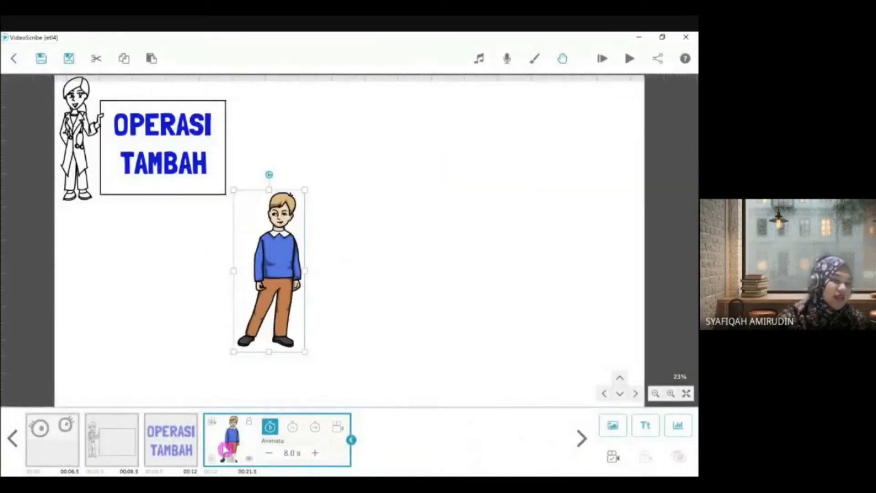
# Show how to reach the boy's image properties from both his timeline element and the canvas, changing no settings
pyautogui.click(215, 465)
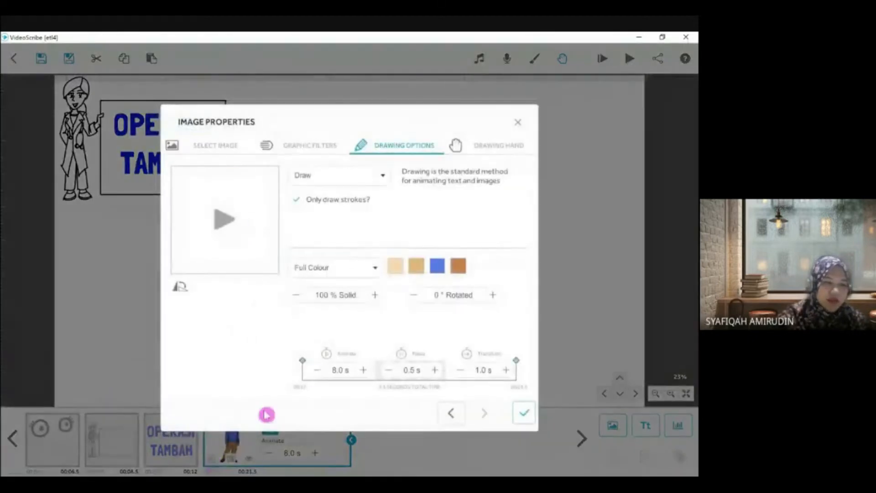
pyautogui.click(523, 412)
pyautogui.click(451, 355)
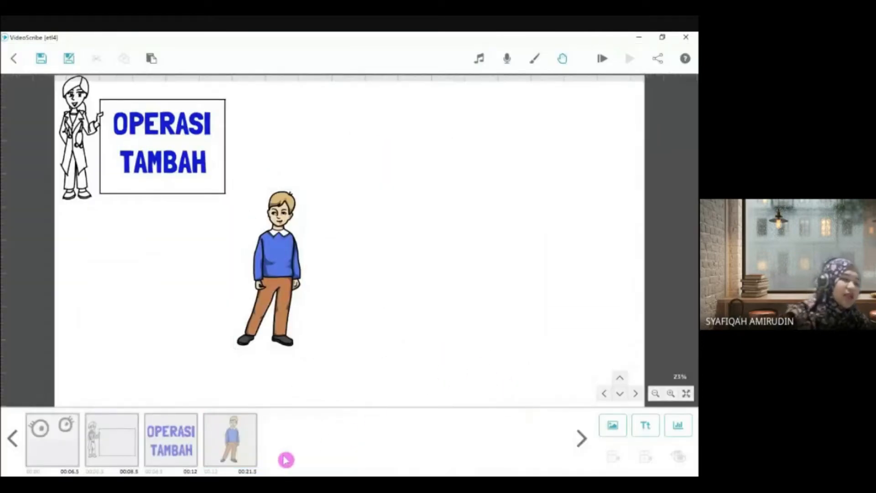
pyautogui.click(245, 446)
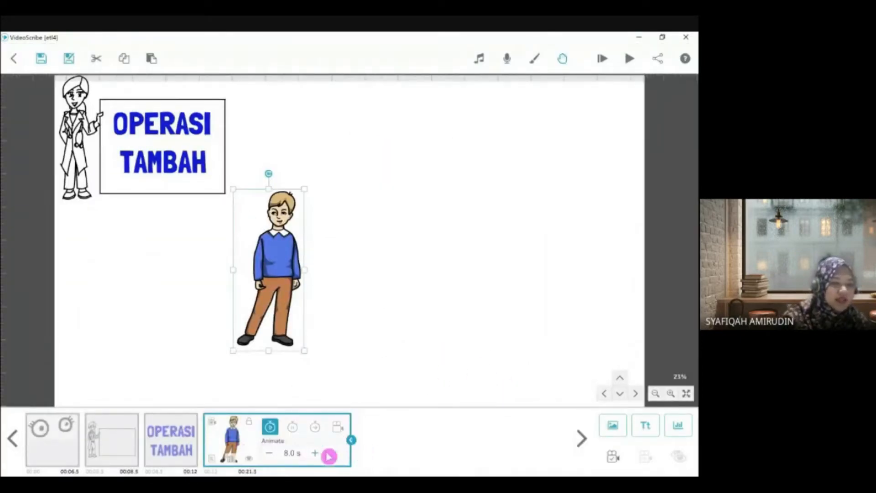
pyautogui.click(351, 440)
pyautogui.click(259, 441)
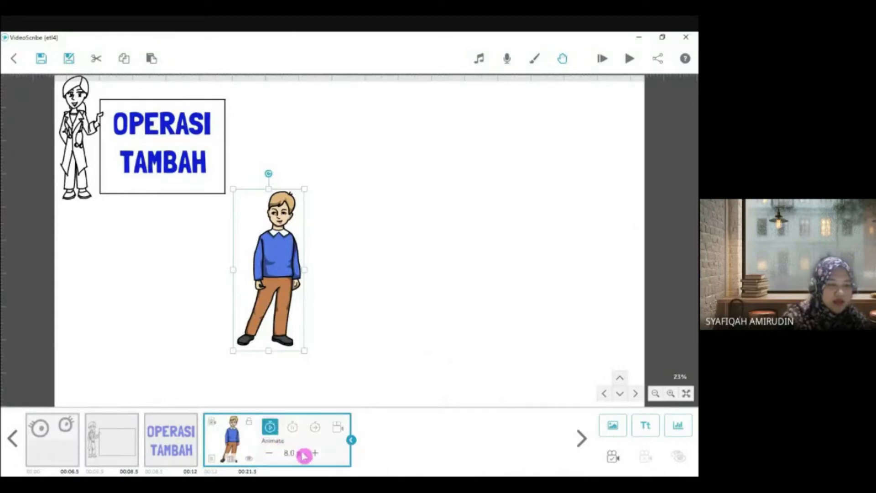
pyautogui.click(354, 363)
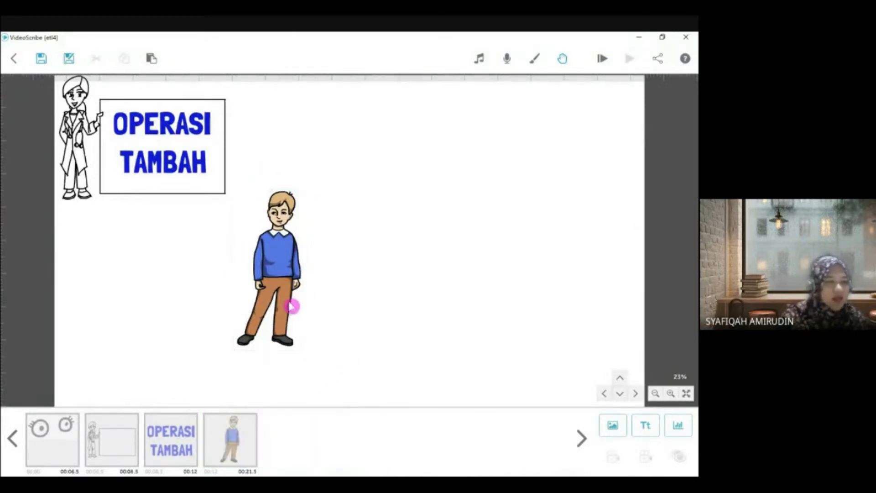
pyautogui.doubleClick(291, 290)
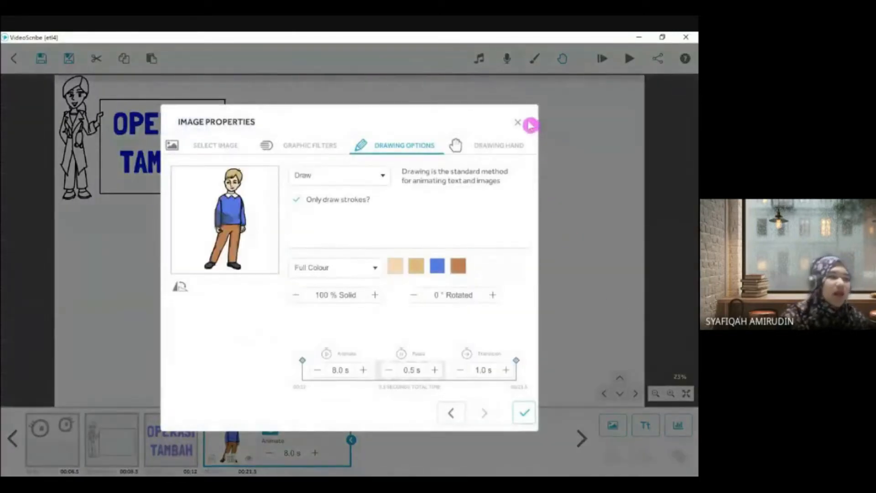
pyautogui.click(518, 122)
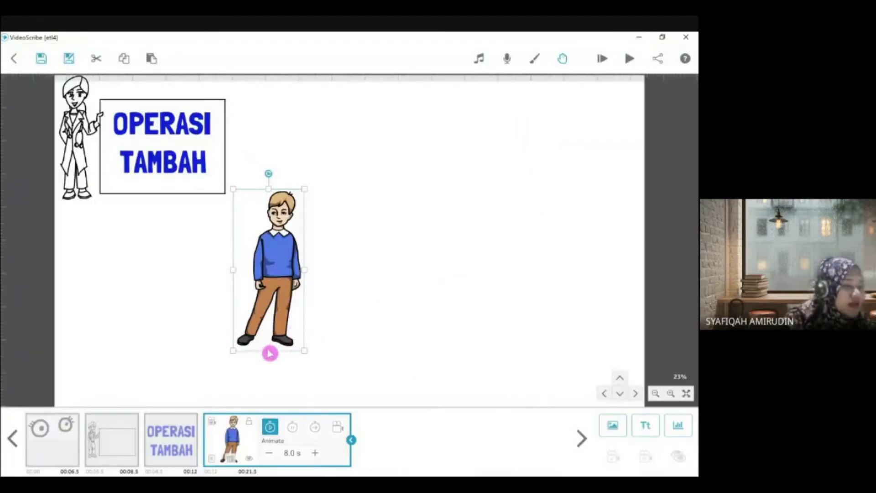
# Stretch the boy image slightly taller and shift it down a little on the canvas
pyautogui.moveTo(271, 353); pyautogui.dragTo(270, 355)
pyautogui.moveTo(282, 320); pyautogui.dragTo(283, 326)
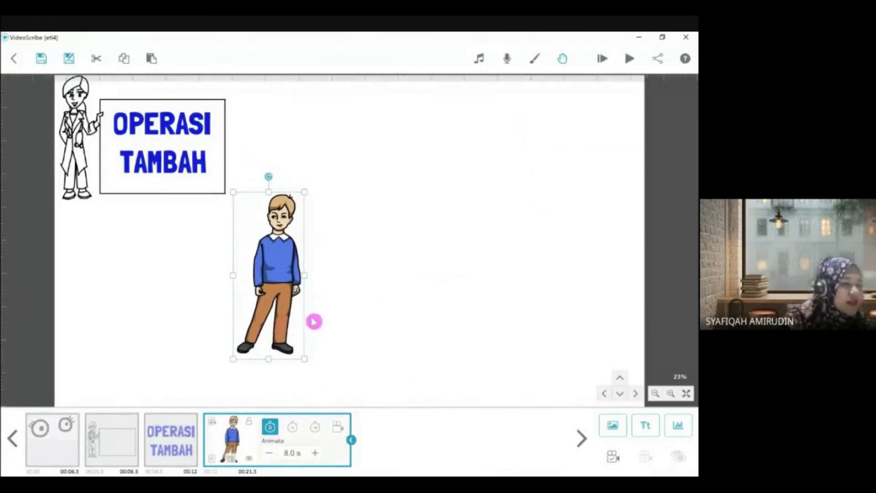
pyautogui.click(285, 398)
# Set the boy element's animate time to 1.5 s
pyautogui.click(255, 431)
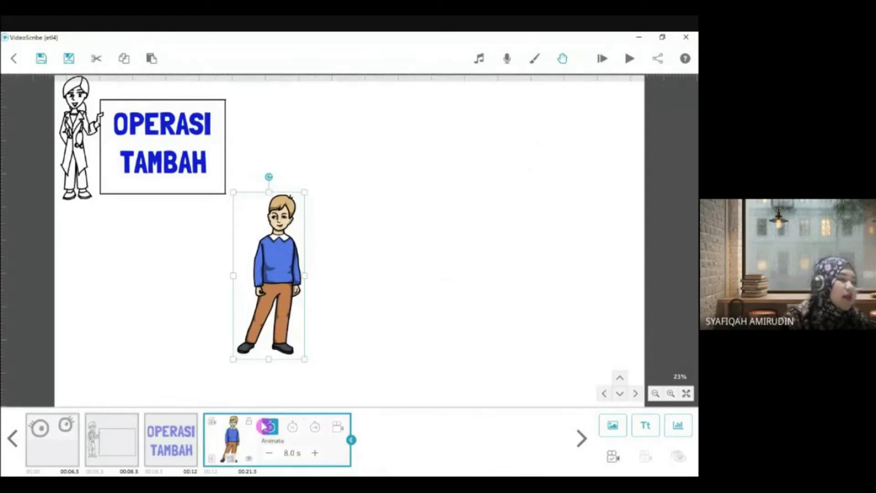
pyautogui.click(272, 454)
pyautogui.click(272, 454)
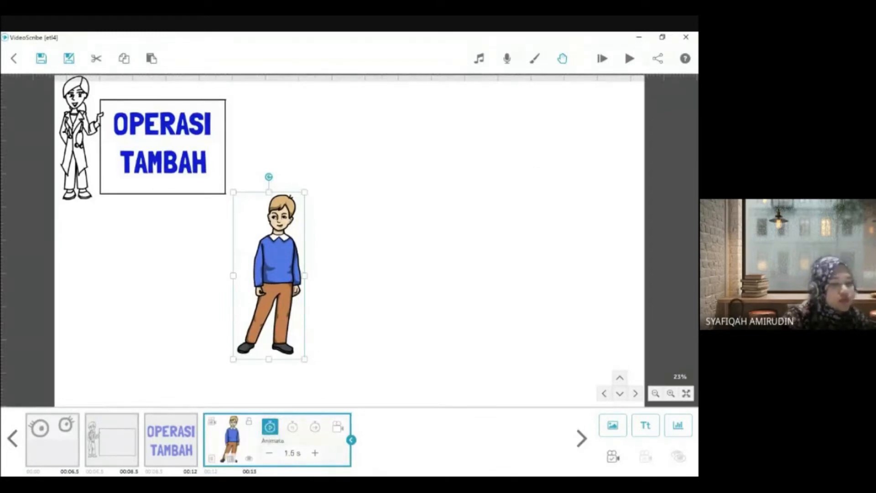
# Nudge the boy image slightly and set its camera to the current position
pyautogui.moveTo(277, 273); pyautogui.dragTo(279, 276)
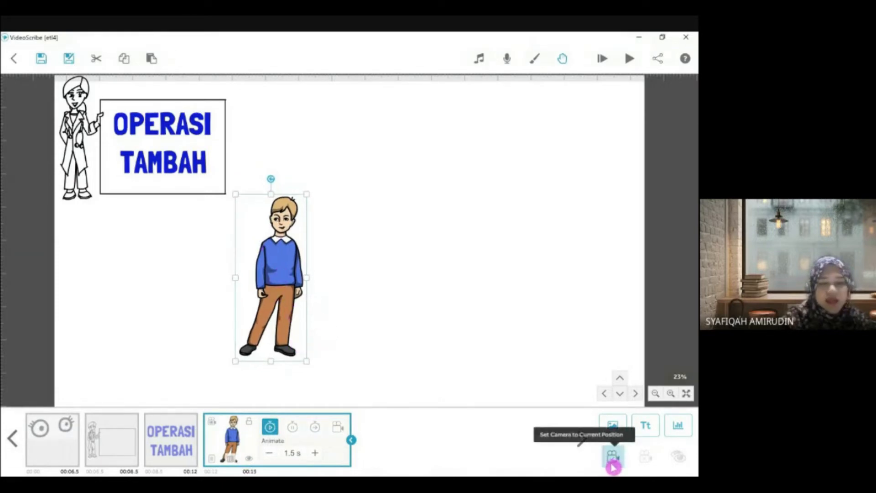
pyautogui.click(615, 466)
pyautogui.click(378, 383)
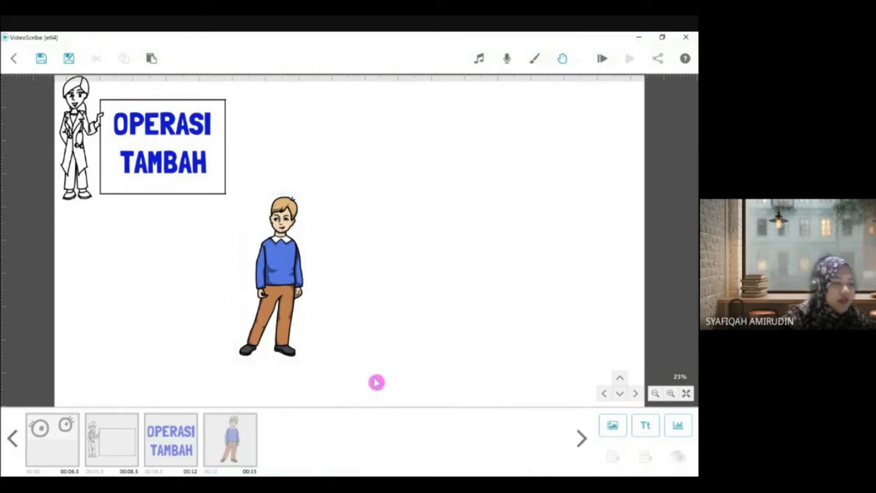
# Open the boy's image properties, check the skin tone colour choices, and change his hair colour to black (#000000)
pyautogui.click(239, 448)
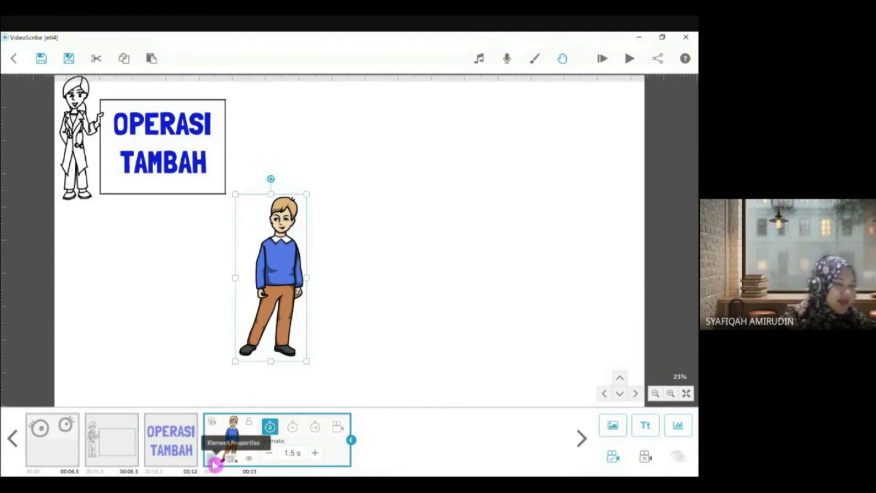
pyautogui.doubleClick(262, 322)
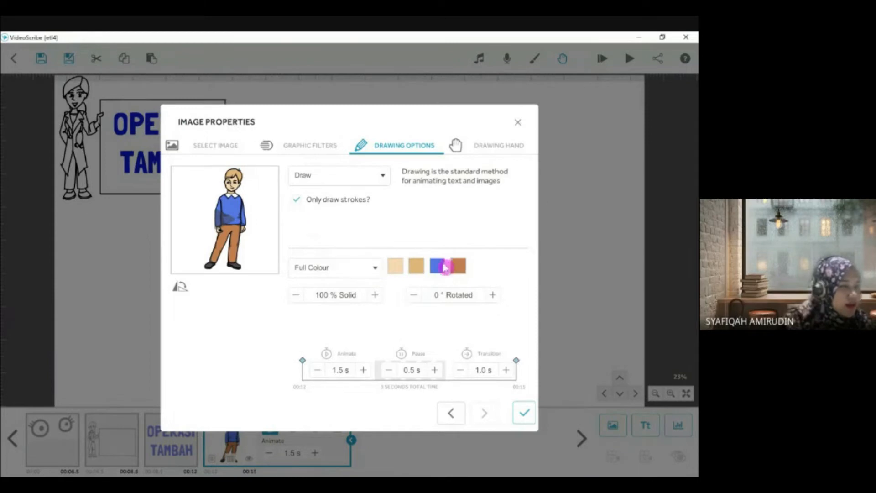
pyautogui.click(396, 269)
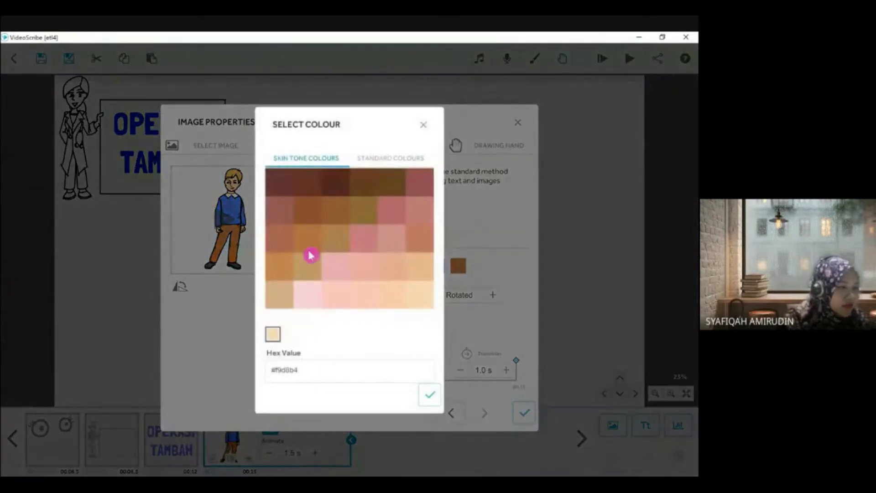
pyautogui.click(423, 124)
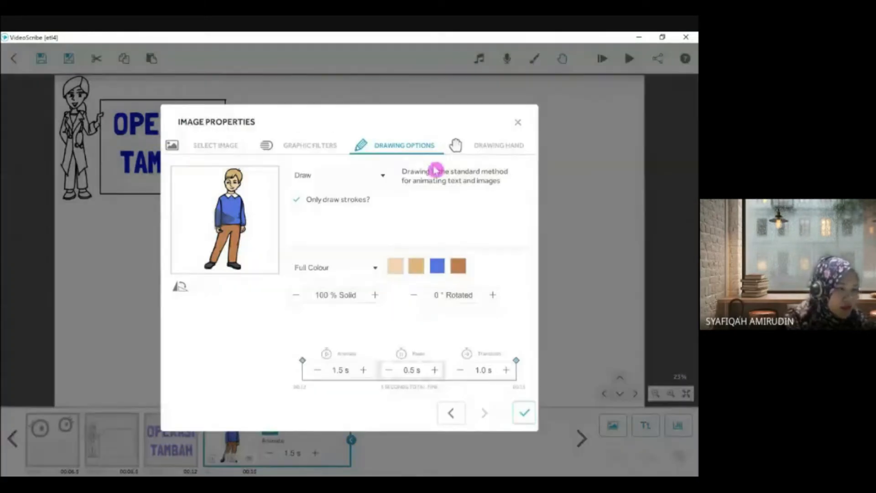
pyautogui.click(418, 269)
pyautogui.click(273, 158)
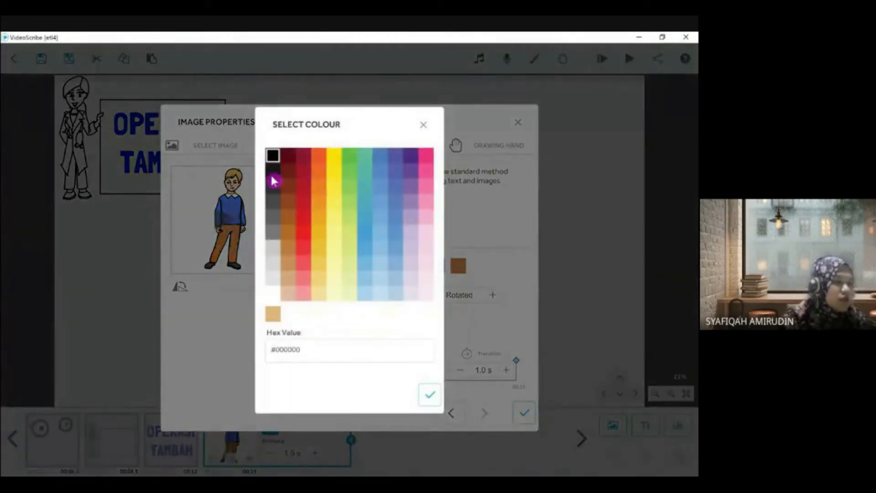
pyautogui.click(430, 394)
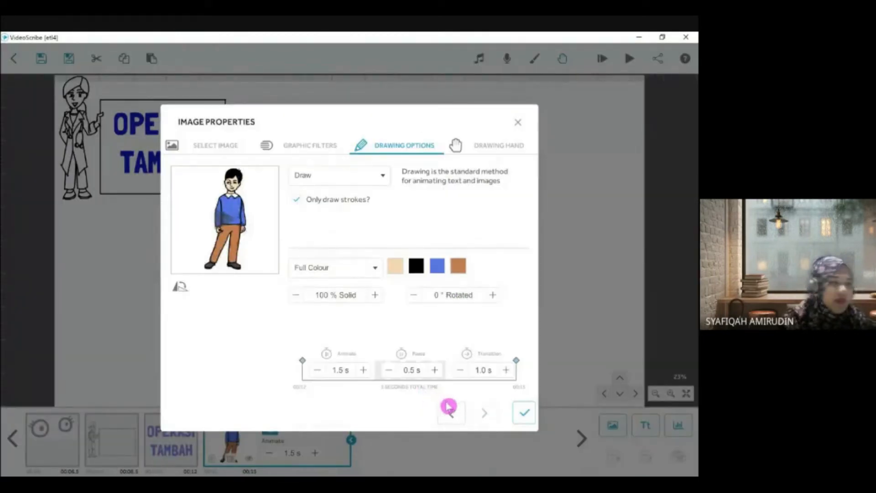
# Recolour the boy's trousers orange (#f15a29) and his sweater teal green, and apply the image properties
pyautogui.click(460, 267)
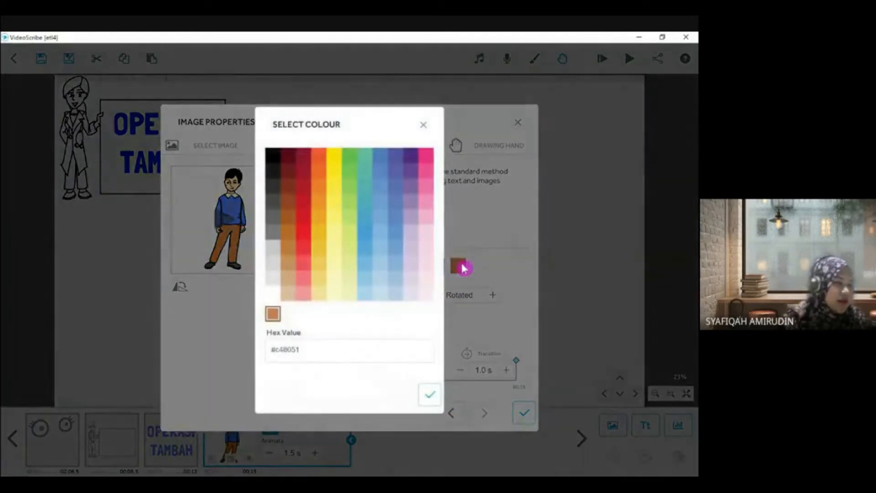
pyautogui.click(319, 156)
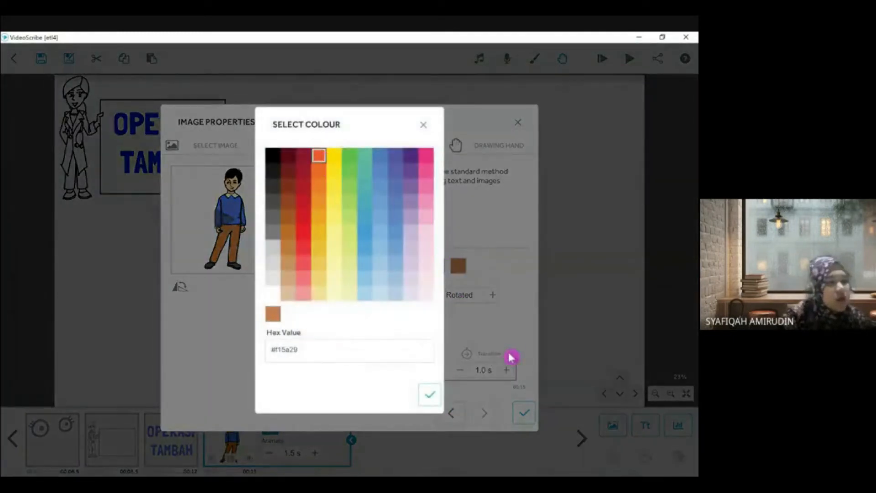
pyautogui.click(432, 400)
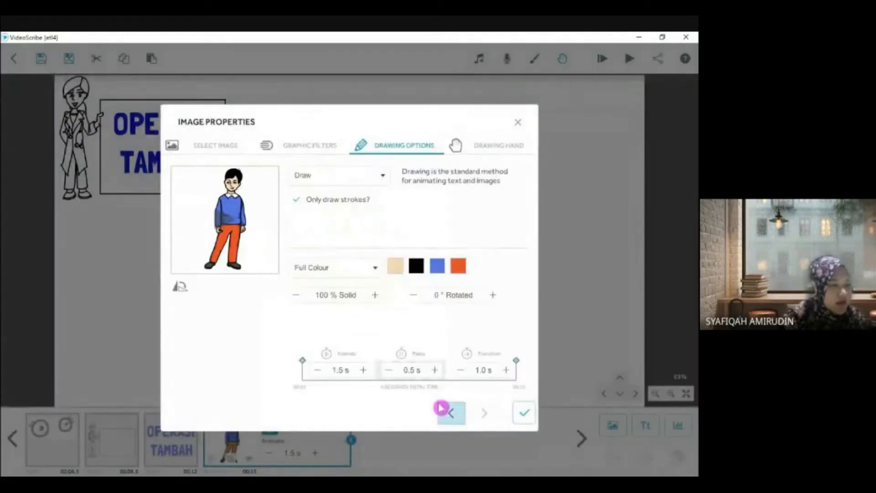
pyautogui.click(440, 269)
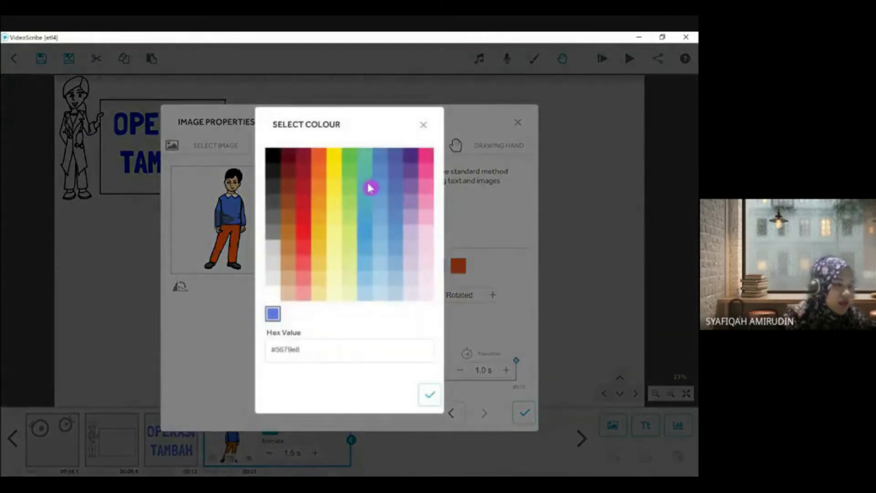
pyautogui.click(374, 157)
pyautogui.click(430, 394)
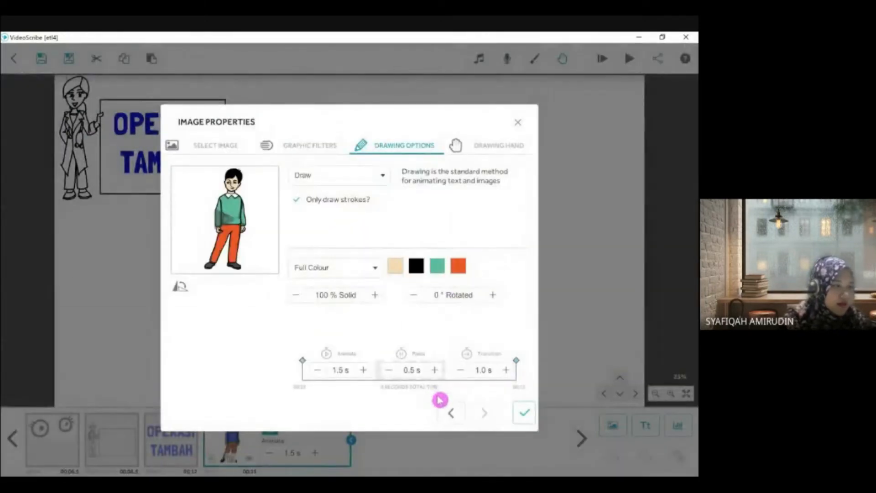
pyautogui.click(523, 416)
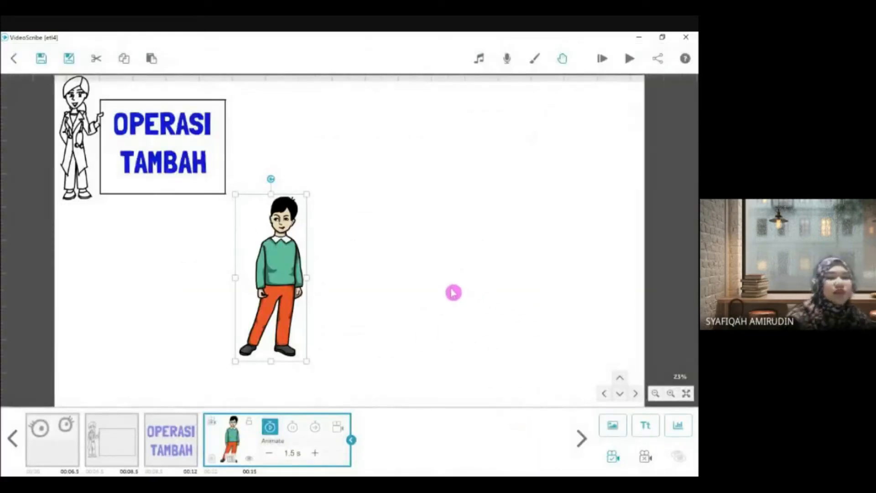
# Enlarge the boy image slightly on the canvas and leave his timeline element selected
pyautogui.moveTo(308, 196); pyautogui.dragTo(313, 195)
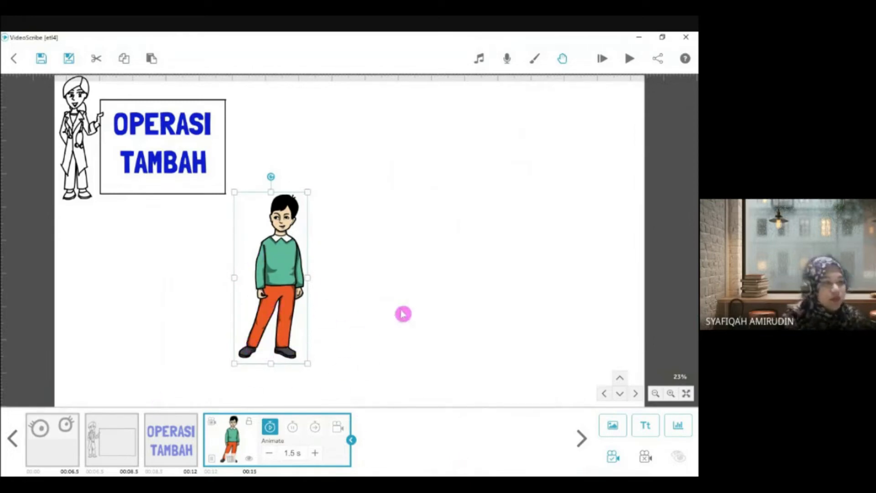
pyautogui.click(360, 285)
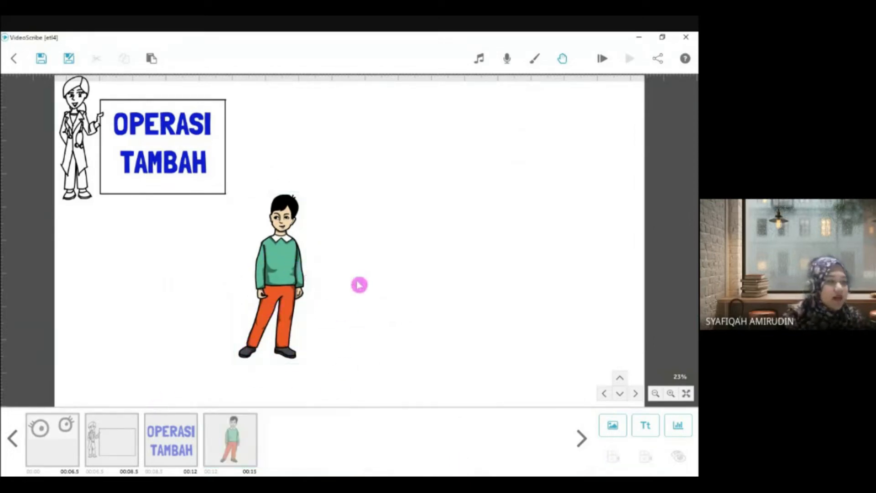
pyautogui.click(242, 446)
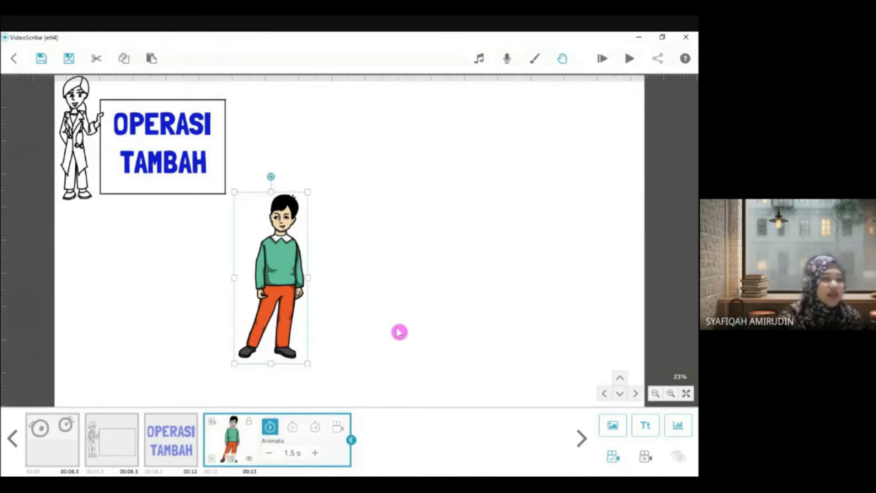
# Add the text "ABU" in Londrina Solid Regular and open its colour choices
pyautogui.click(645, 426)
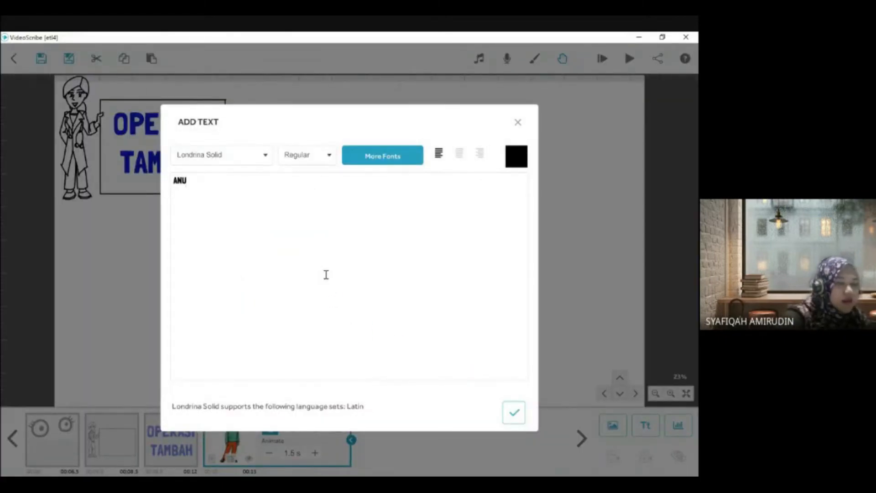
pyautogui.click(523, 164)
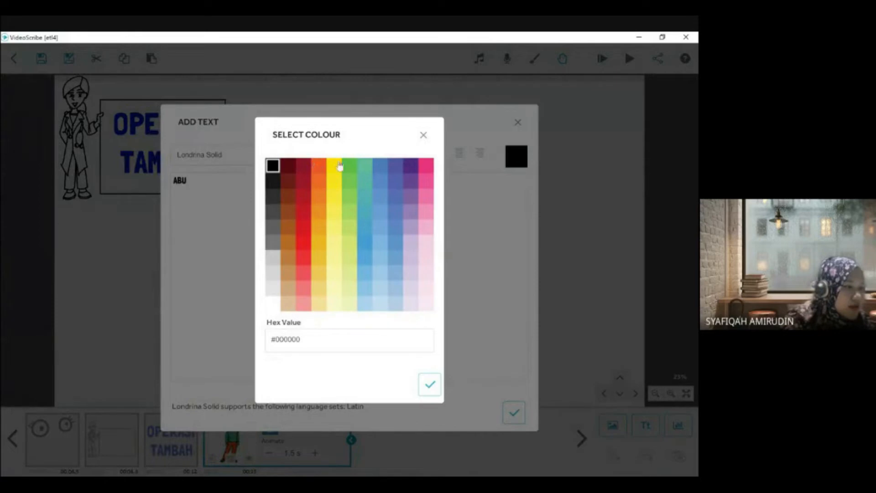
# Colour the text ABU teal green, add it to the canvas, and place it at a small size below the boy's feet
pyautogui.click(364, 167)
pyautogui.click(422, 391)
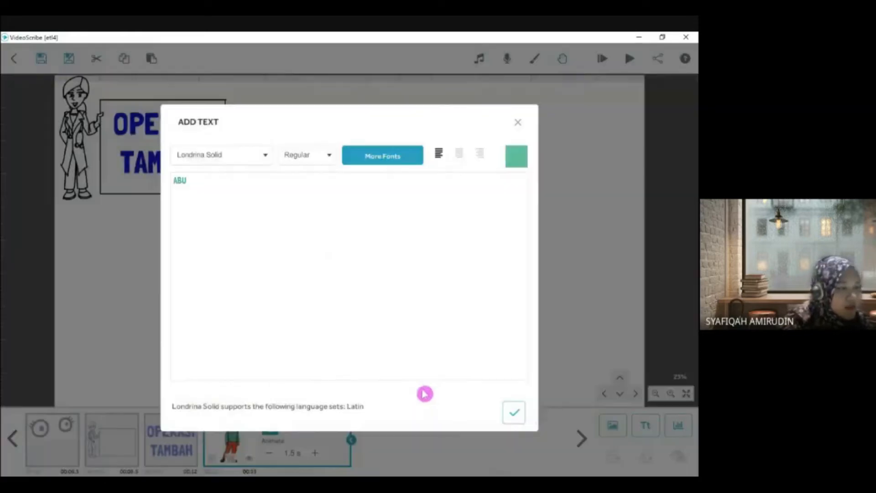
pyautogui.click(513, 413)
pyautogui.moveTo(354, 241); pyautogui.dragTo(270, 376)
# Change the colour of the ABU text to dark purple in its text properties
pyautogui.click(271, 460)
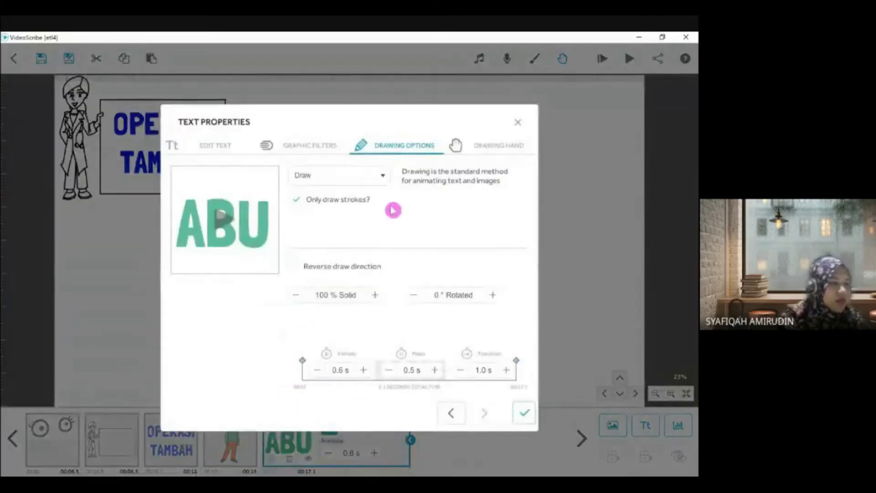
pyautogui.click(210, 152)
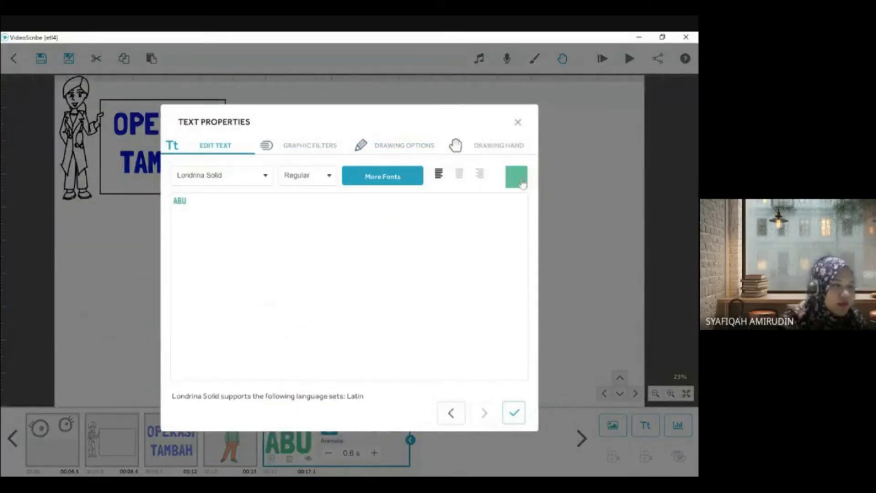
pyautogui.click(520, 177)
pyautogui.click(410, 165)
pyautogui.click(430, 384)
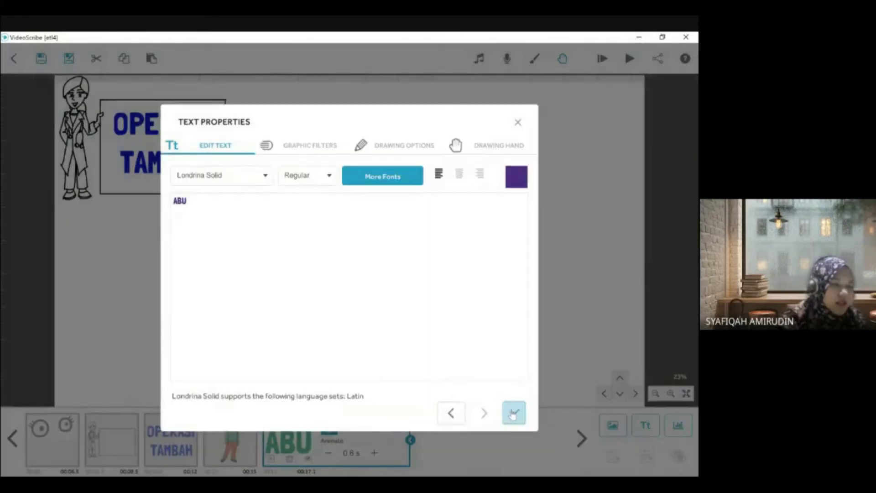
pyautogui.click(514, 412)
pyautogui.click(487, 364)
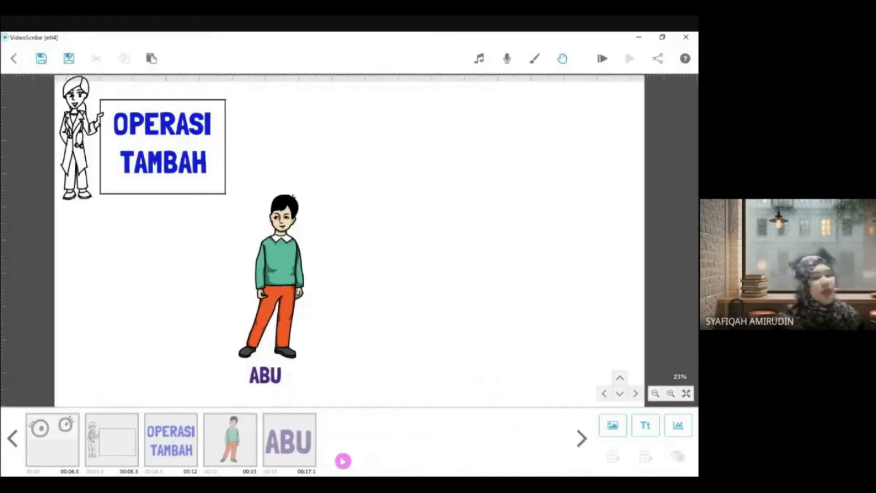
pyautogui.click(305, 451)
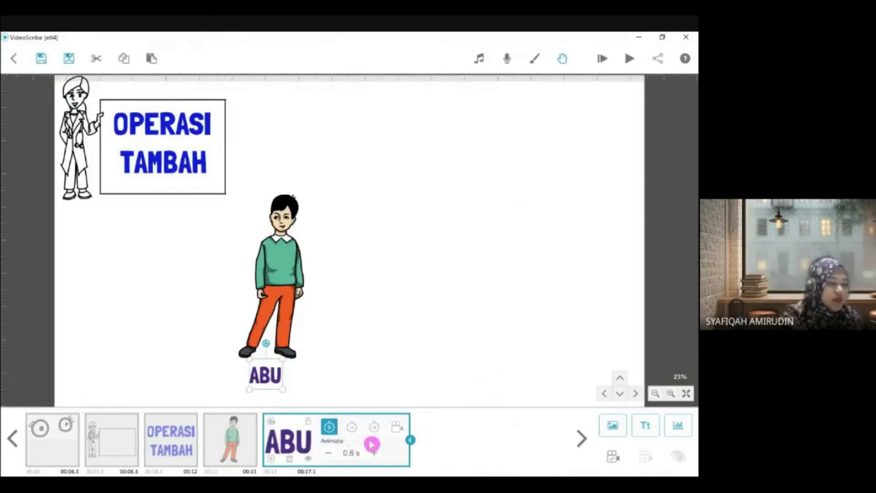
pyautogui.click(348, 393)
pyautogui.click(302, 454)
pyautogui.click(350, 381)
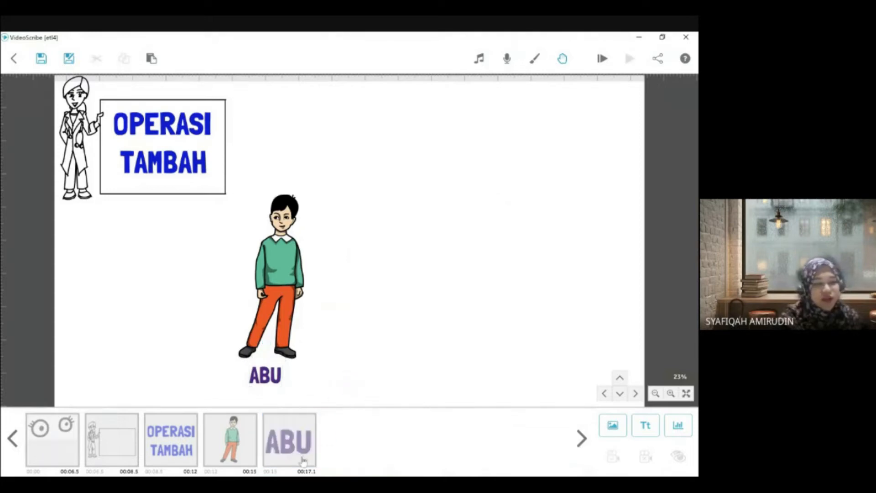
pyautogui.click(302, 459)
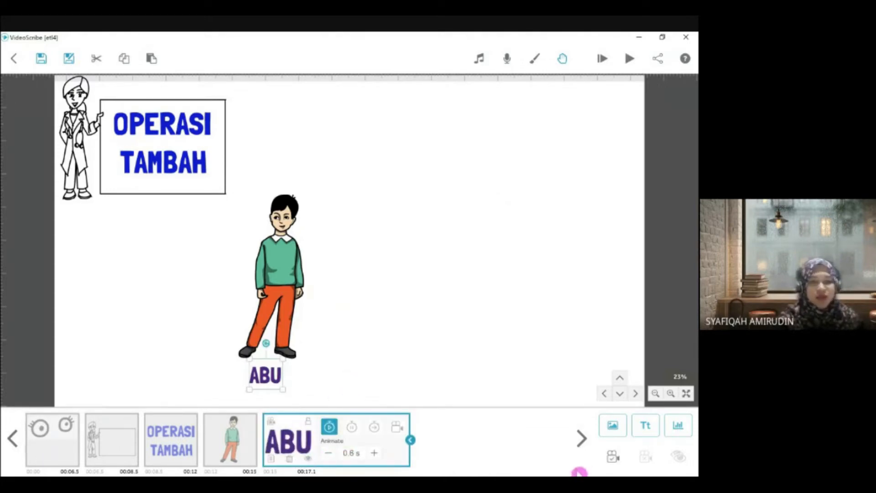
# Preview the animation from the boy image onward to check how the camera moves to the ABU text
pyautogui.click(236, 453)
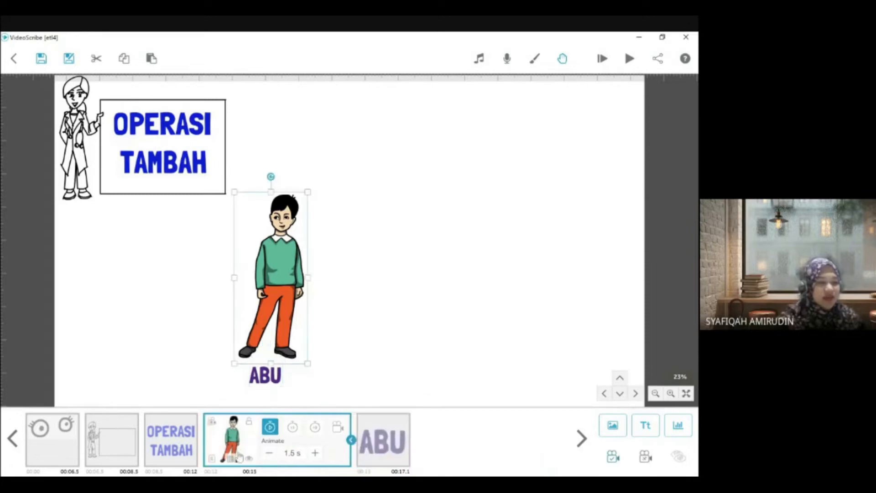
pyautogui.click(630, 59)
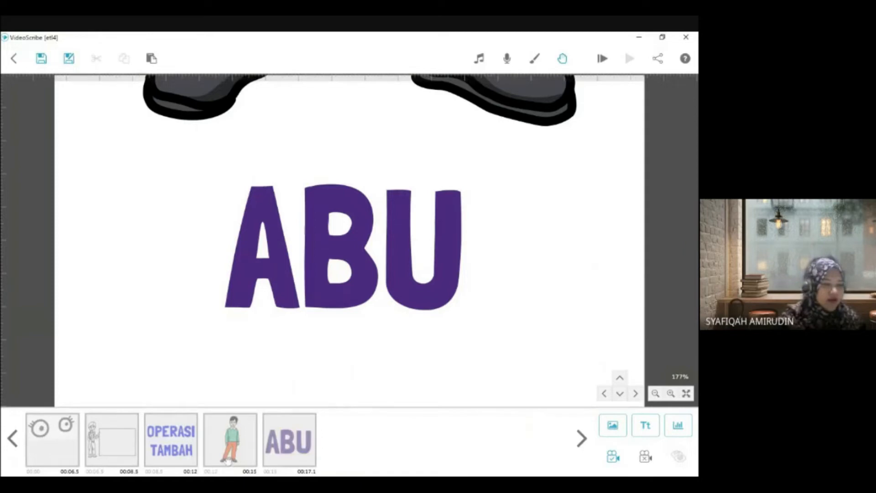
pyautogui.click(230, 464)
pyautogui.click(350, 401)
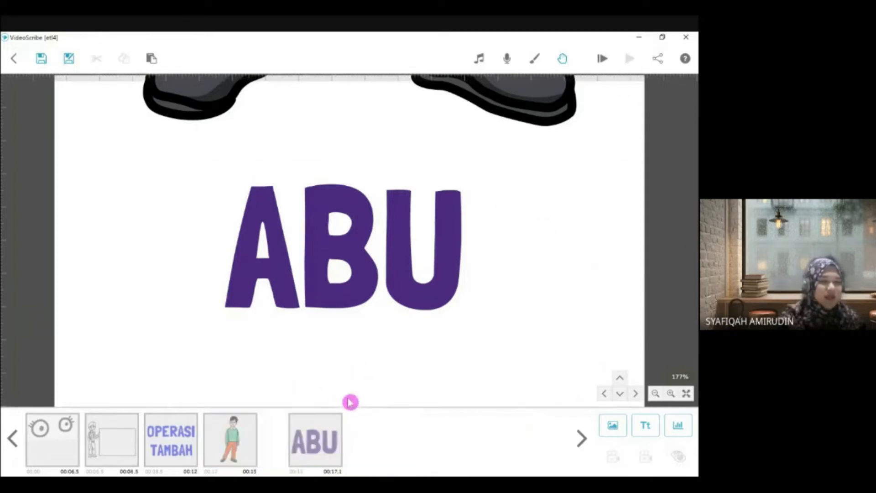
pyautogui.click(227, 447)
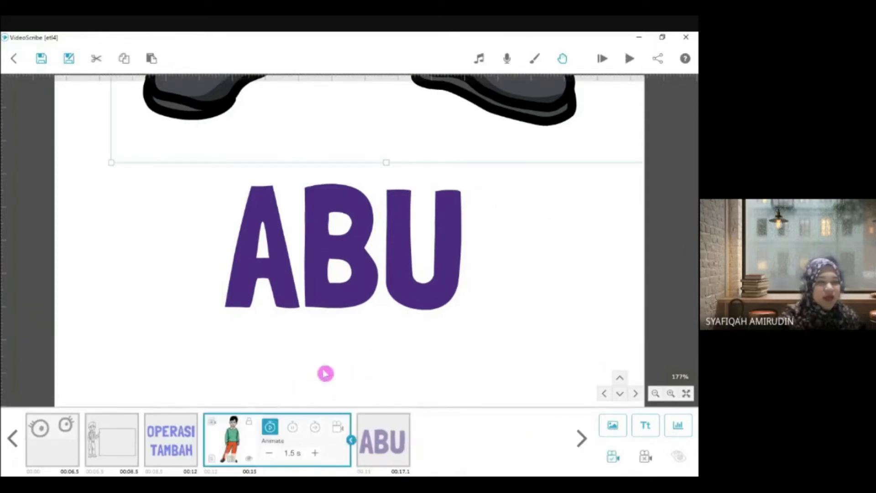
pyautogui.click(630, 59)
pyautogui.click(333, 439)
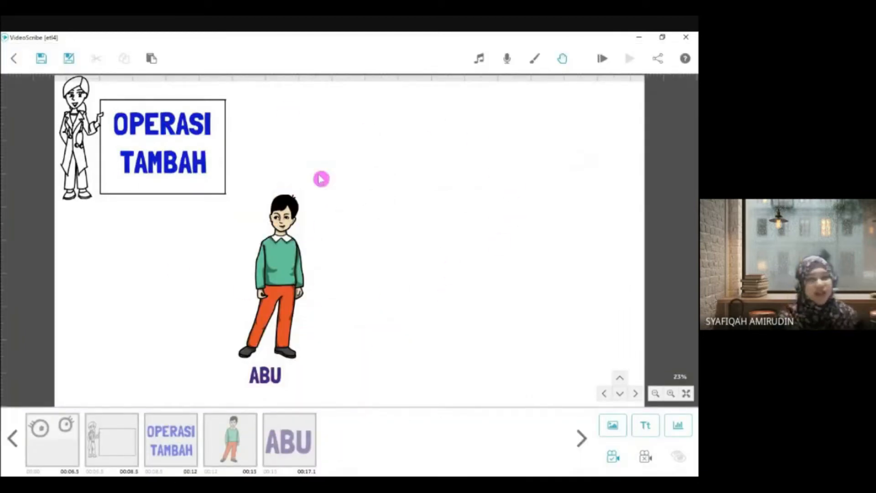
# Preview the animation starting from the ABU text element
pyautogui.click(292, 452)
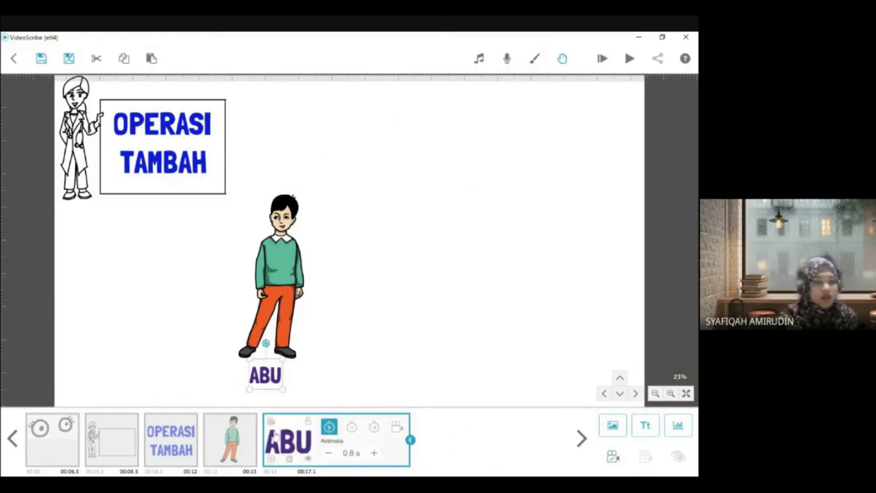
pyautogui.click(630, 59)
pyautogui.click(329, 438)
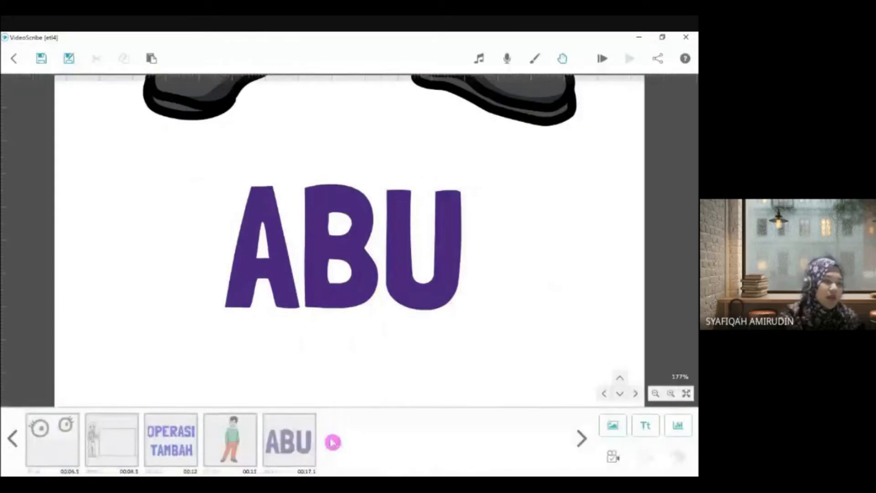
# Bring the canvas back to the boy's full-scene view and set it as the camera position for the ABU text
pyautogui.scroll(3, 349, 378)
pyautogui.scroll(-6, 356, 369)
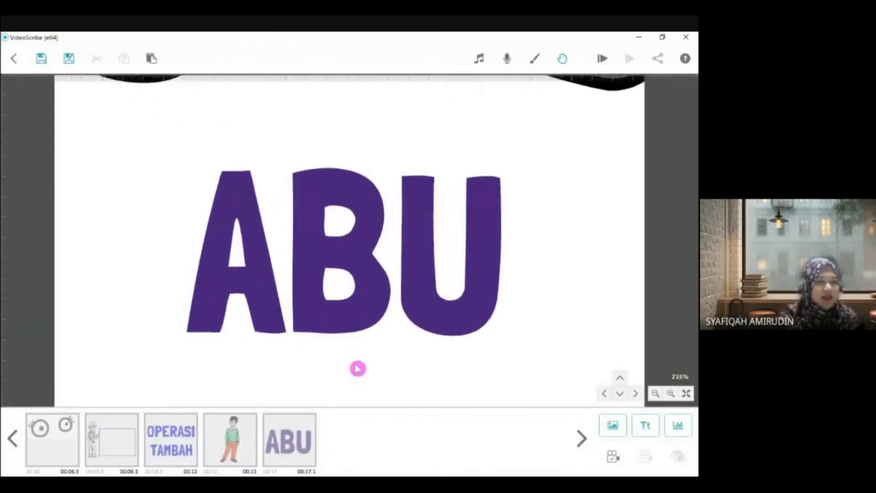
pyautogui.scroll(-10, 375, 298)
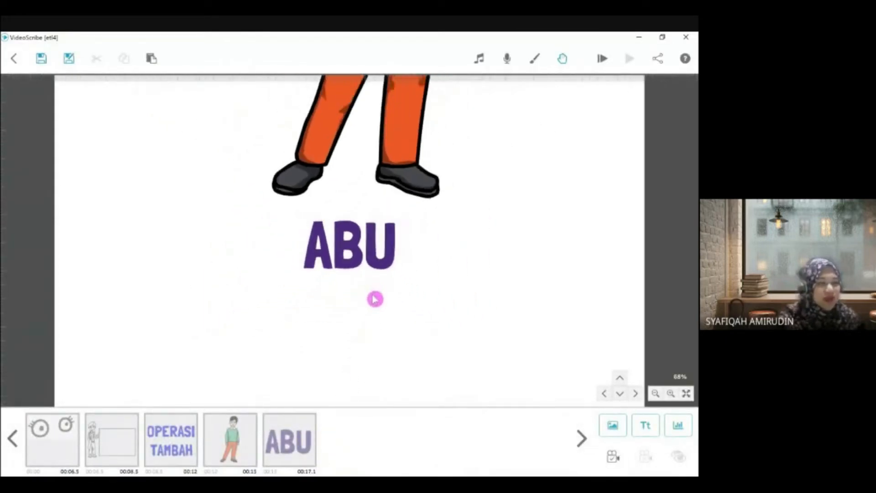
pyautogui.scroll(-3, 470, 244)
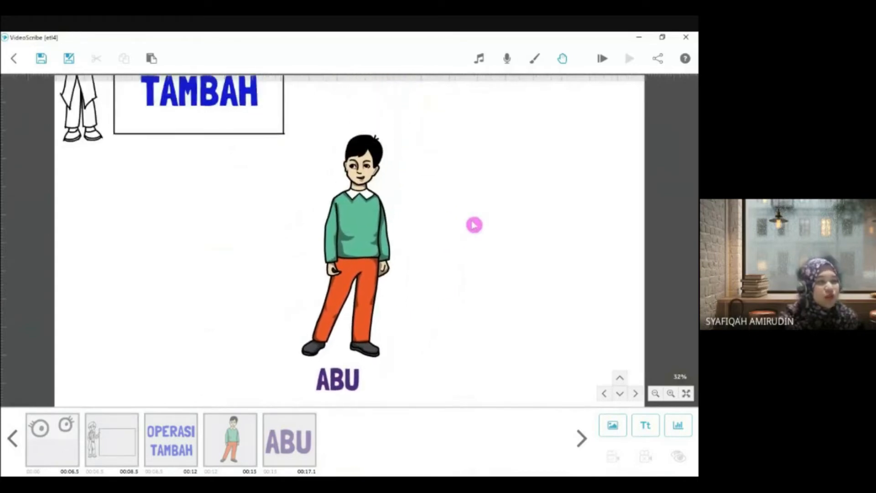
pyautogui.moveTo(470, 243); pyautogui.dragTo(441, 259)
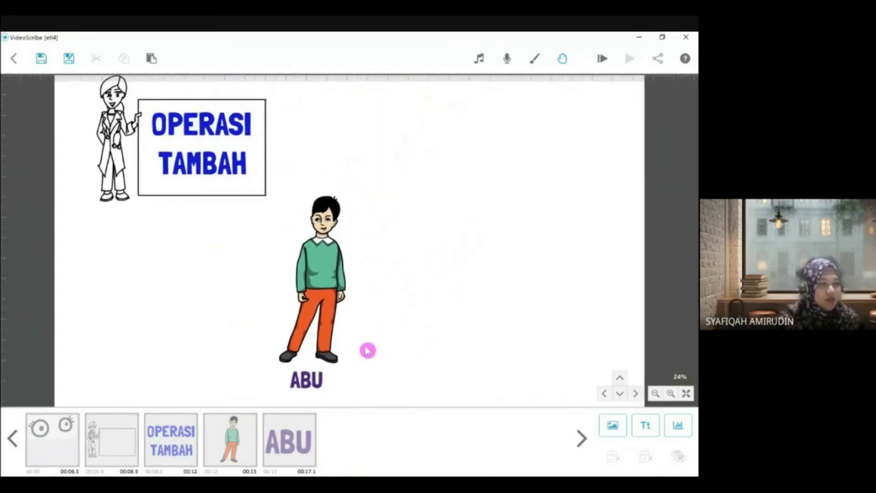
pyautogui.click(223, 440)
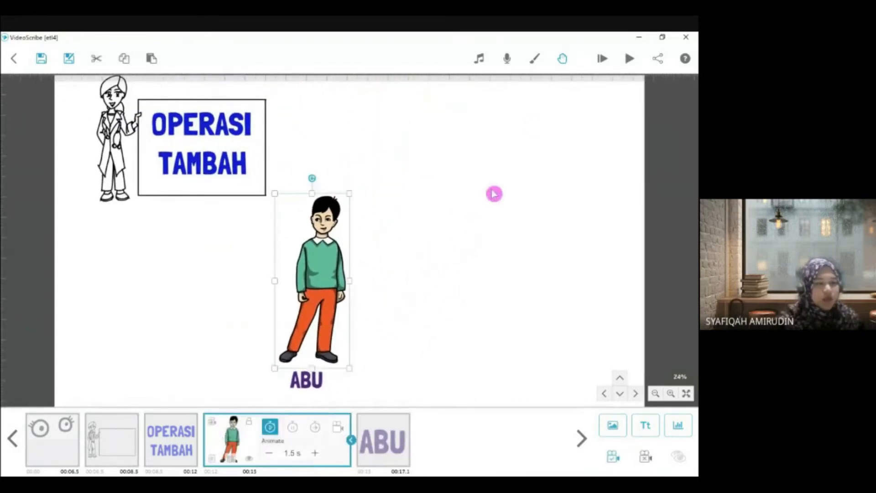
pyautogui.click(629, 59)
pyautogui.click(326, 440)
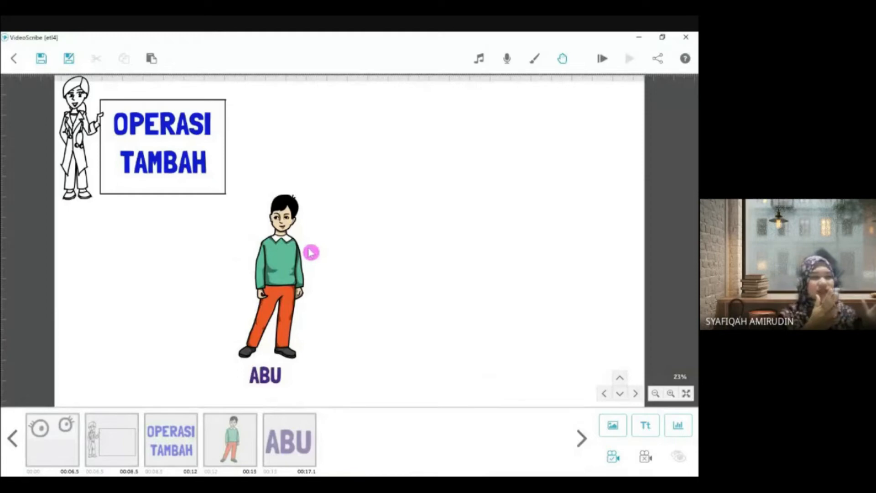
pyautogui.click(277, 447)
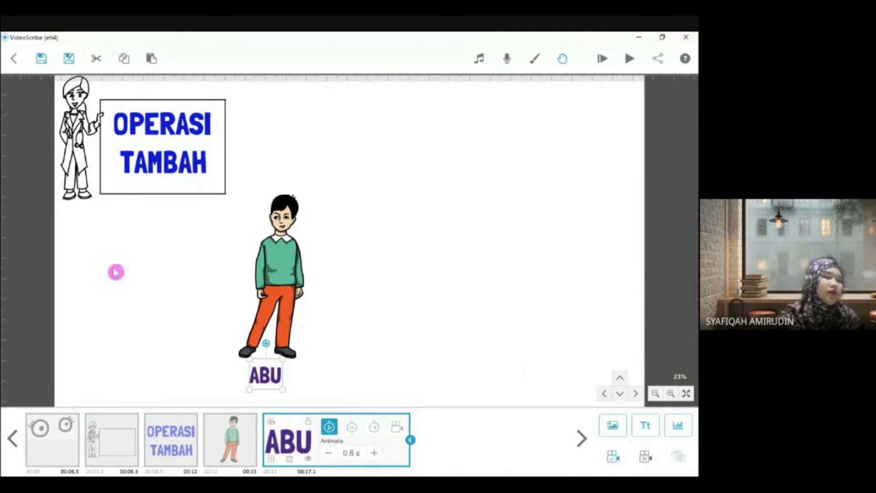
# Preview the animation from the boy image again to check the ABU text's new camera position
pyautogui.click(236, 450)
pyautogui.click(630, 59)
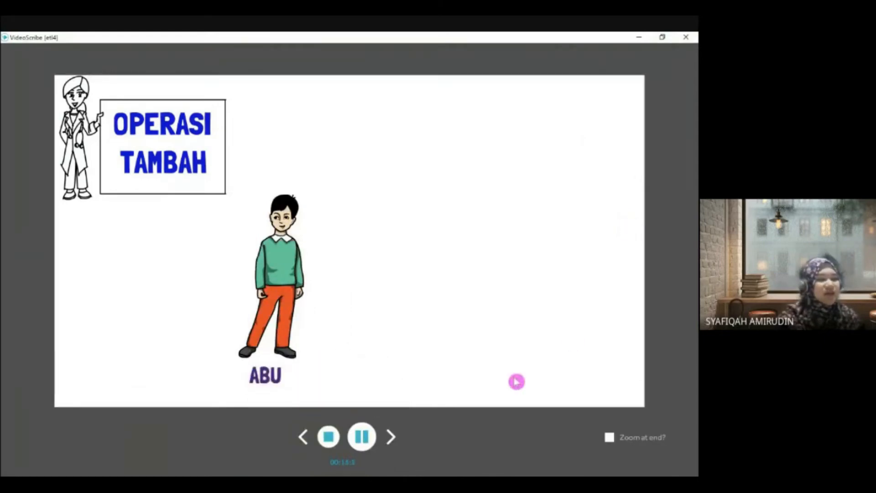
pyautogui.click(337, 439)
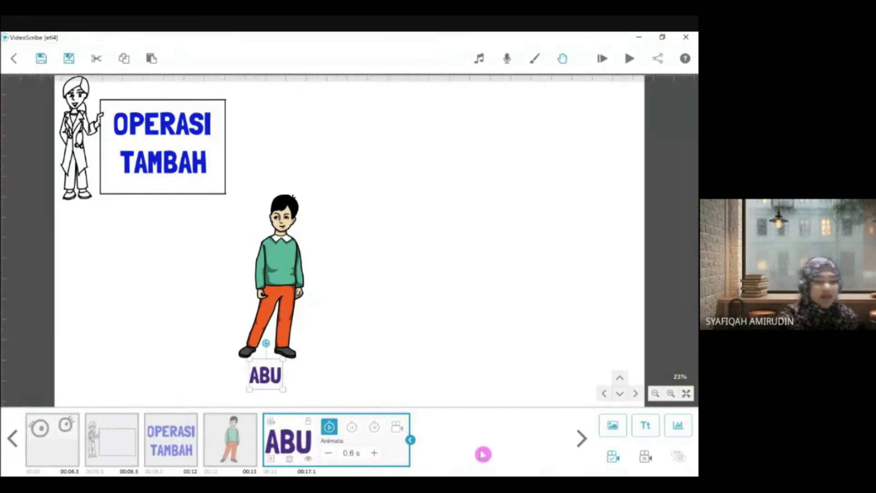
# Open the image library for a new element and search it for APPLE
pyautogui.click(392, 377)
pyautogui.click(291, 452)
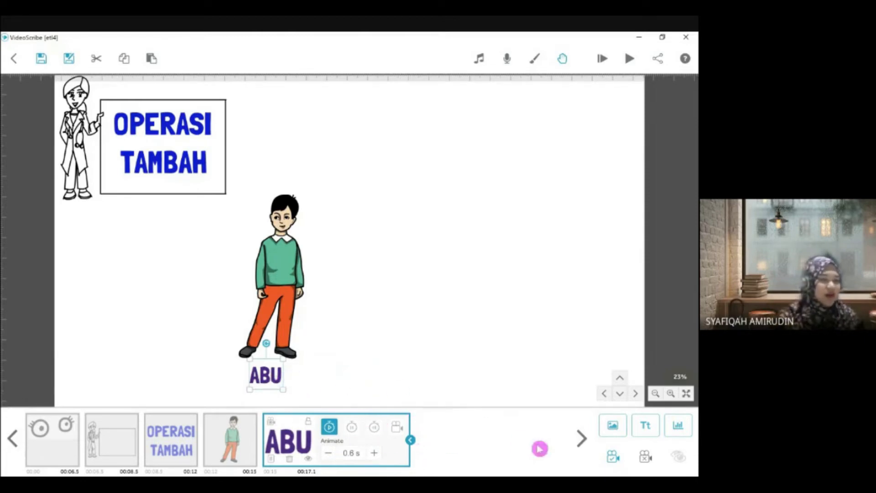
pyautogui.click(613, 425)
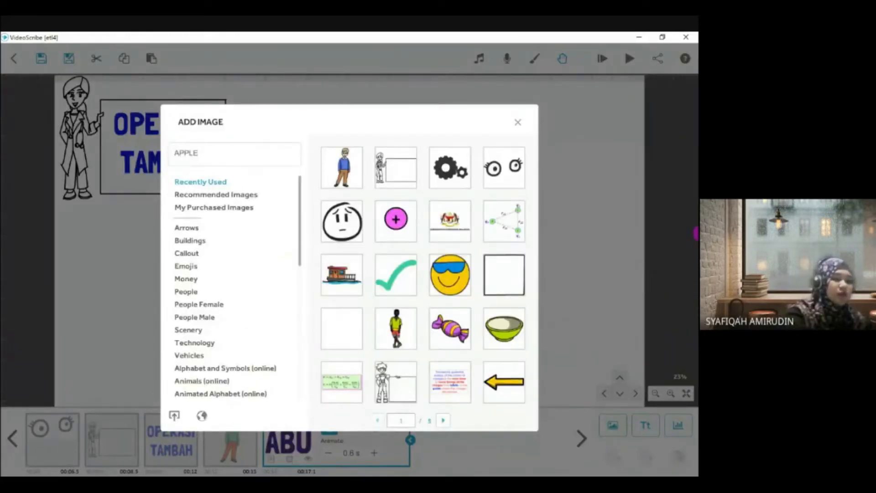
pyautogui.press('Return')
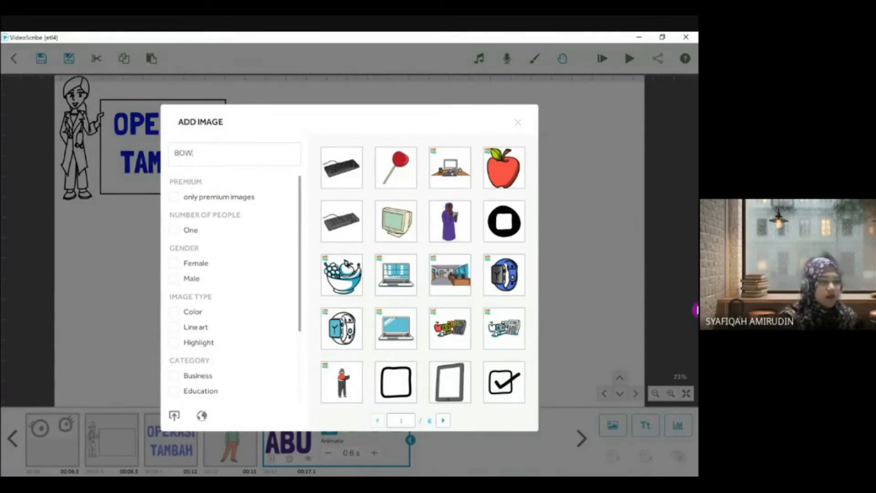
# Search the image library for BOWL and insert the empty green bowl image
pyautogui.press('Return')
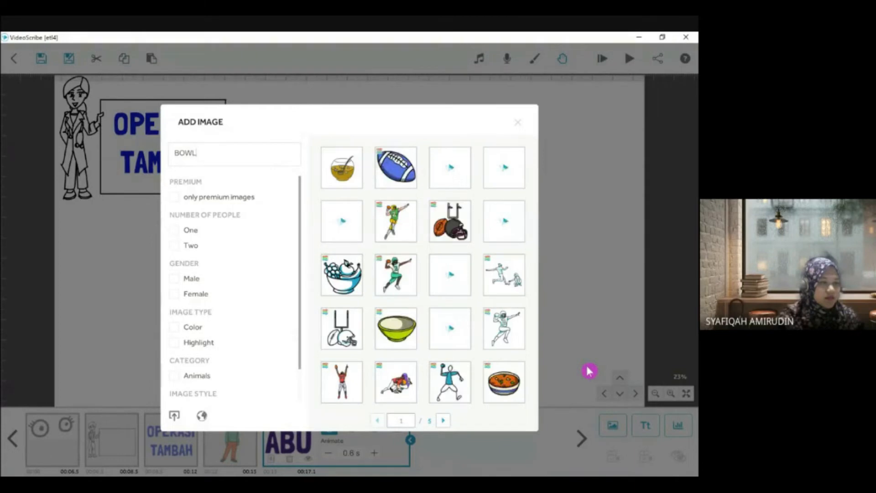
pyautogui.scroll(-1, 407, 340)
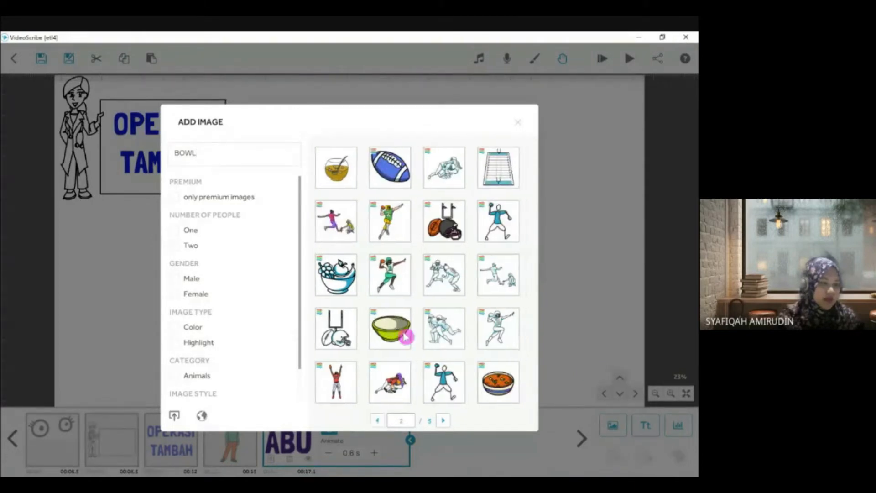
pyautogui.scroll(1, 412, 348)
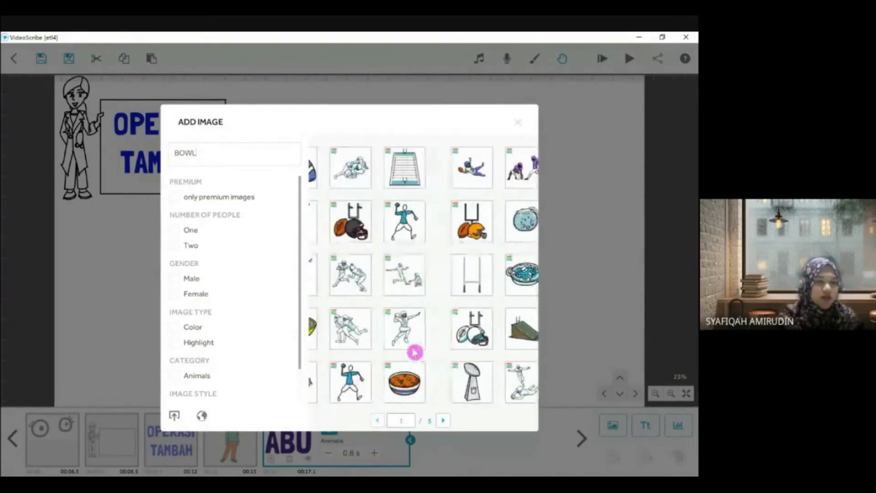
pyautogui.click(396, 329)
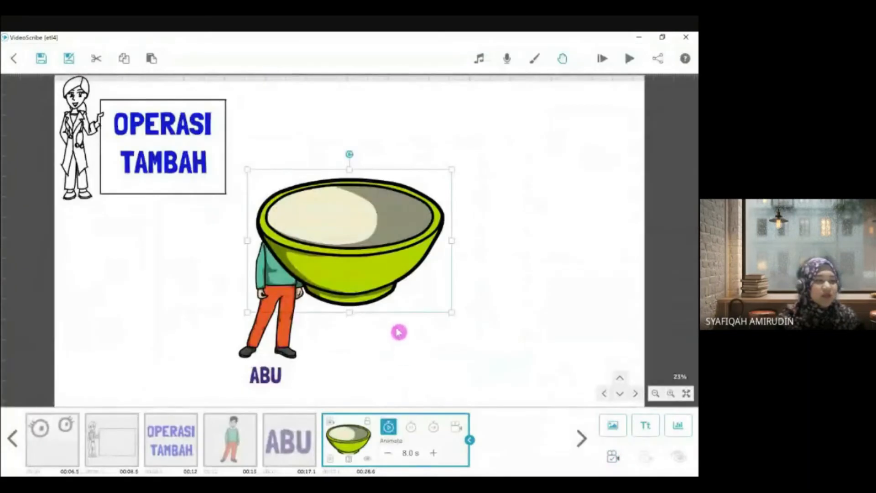
# Recolour the green part of the bowl to light blue #6fa0d3 in its image properties
pyautogui.click(329, 459)
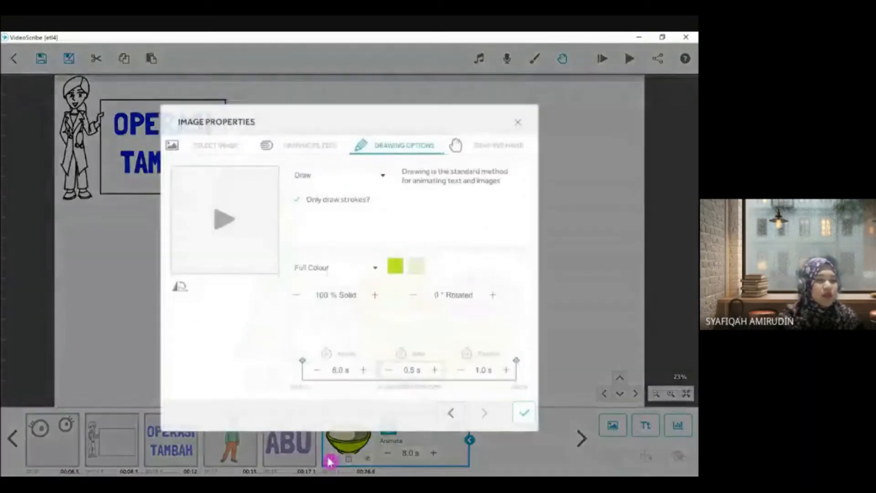
pyautogui.click(395, 264)
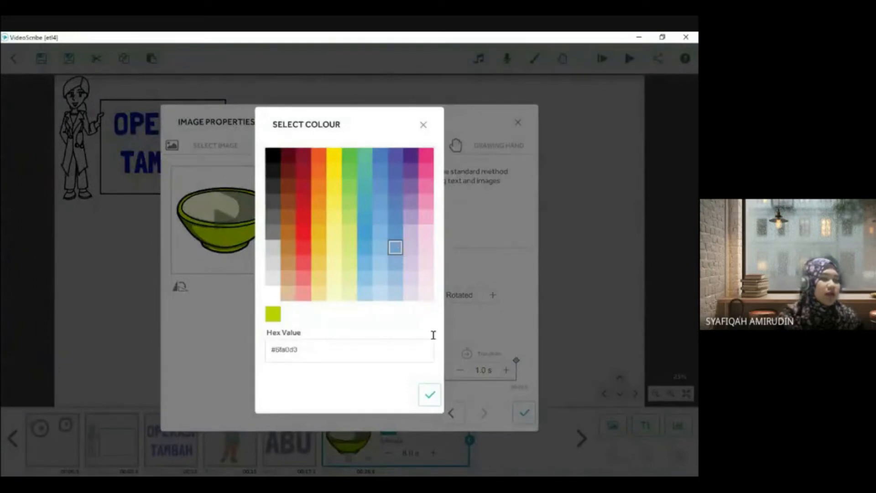
pyautogui.click(430, 394)
pyautogui.click(523, 413)
# Move the bowl to the right of the boy's legs and shrink it slightly
pyautogui.moveTo(474, 347); pyautogui.dragTo(461, 333)
pyautogui.moveTo(511, 386); pyautogui.dragTo(505, 377)
pyautogui.moveTo(471, 348); pyautogui.dragTo(472, 342)
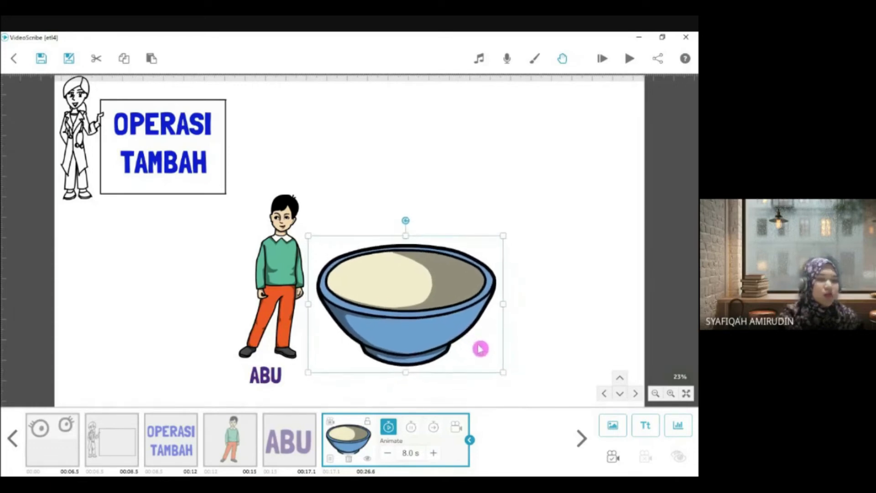
pyautogui.moveTo(502, 374); pyautogui.dragTo(440, 348)
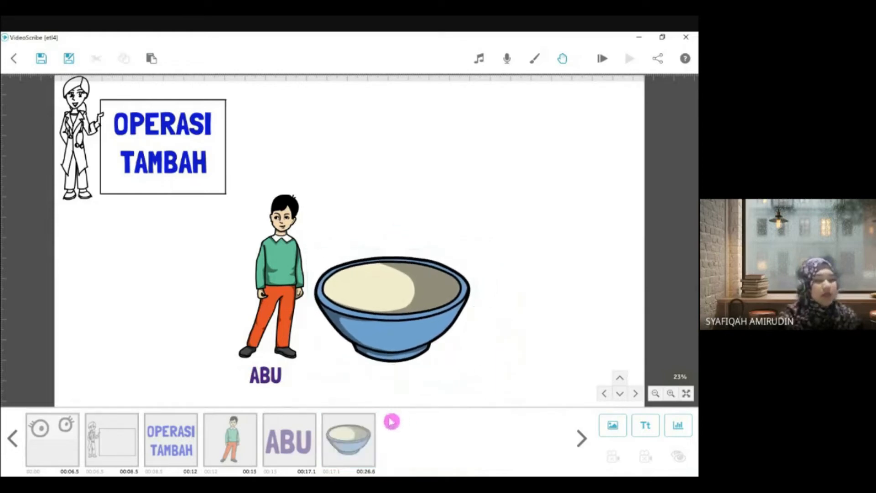
# Shorten the bowl's animate time to 1.5 s
pyautogui.click(388, 452)
pyautogui.click(389, 453)
pyautogui.click(388, 453)
pyautogui.click(393, 452)
pyautogui.click(393, 453)
pyautogui.click(393, 453)
pyautogui.click(394, 452)
pyautogui.click(393, 454)
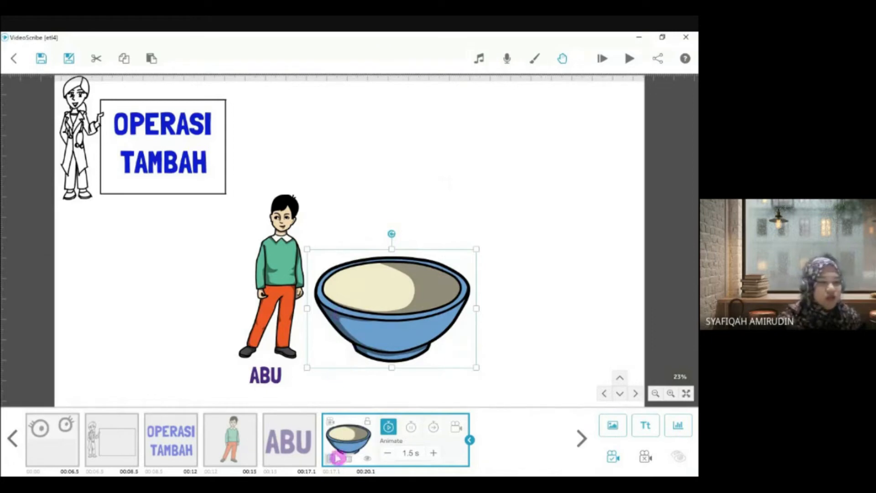
# Change the bowl's animation to Move In, with the bowl entering straight down from above the canvas
pyautogui.doubleClick(404, 316)
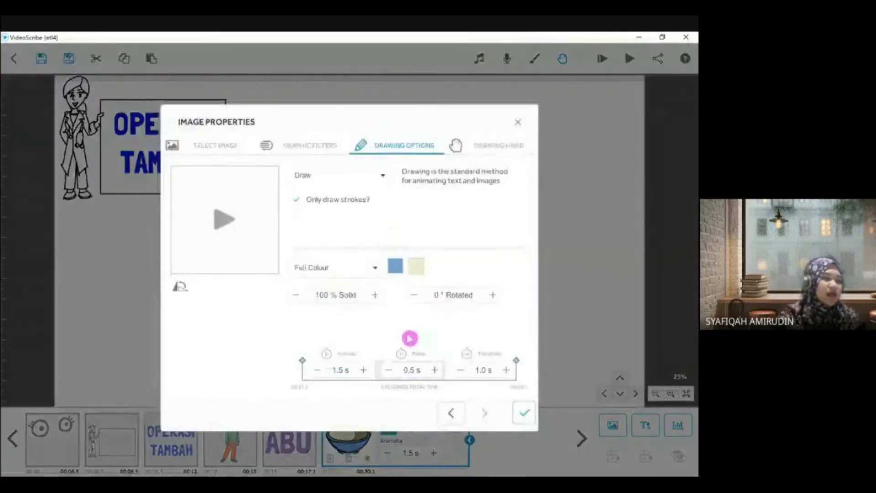
pyautogui.click(322, 184)
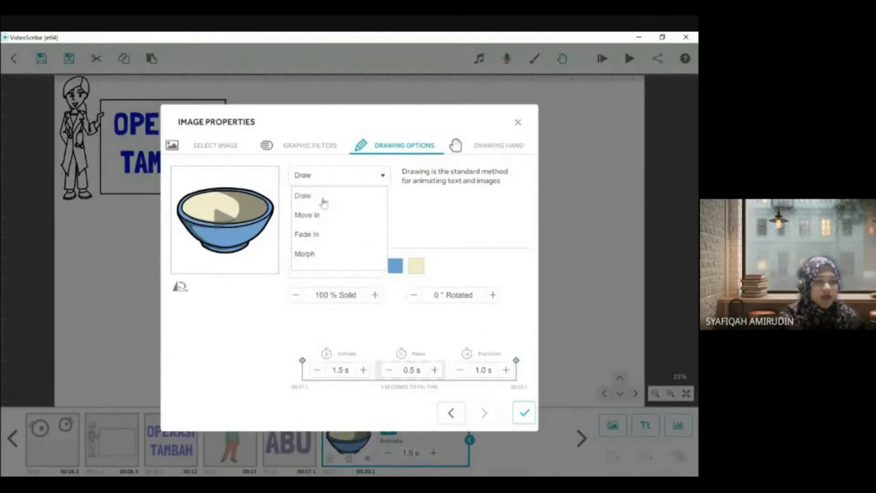
pyautogui.click(314, 219)
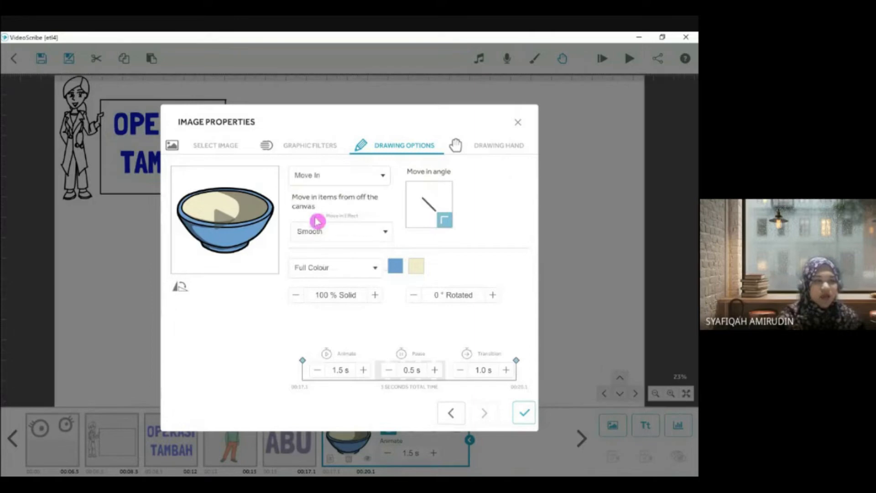
pyautogui.click(428, 194)
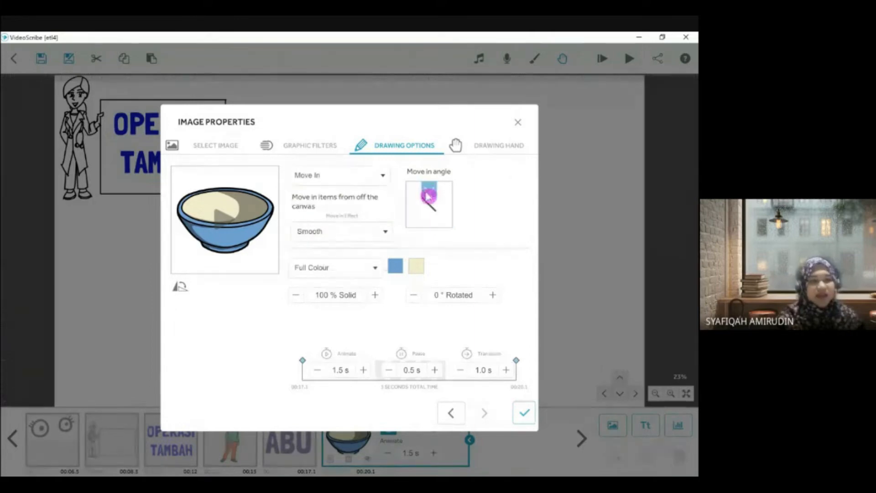
# Choose NO HAND as the bowl's drawing hand and apply the image properties
pyautogui.click(475, 153)
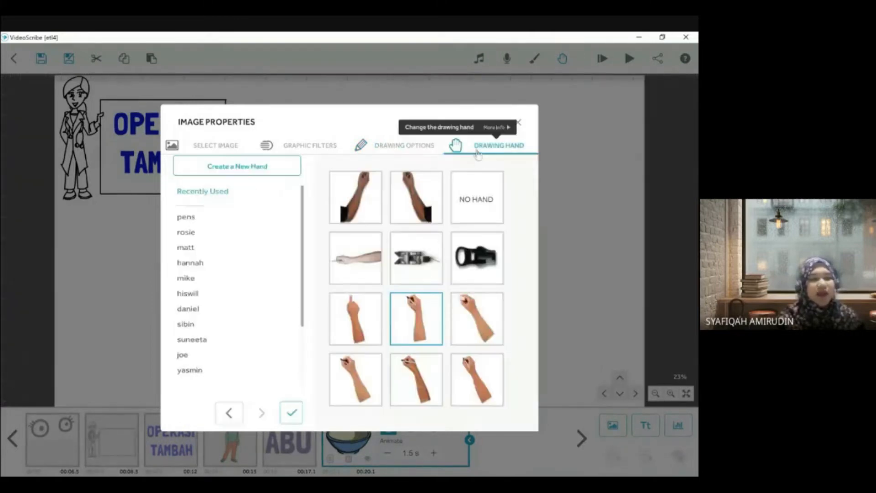
pyautogui.click(475, 207)
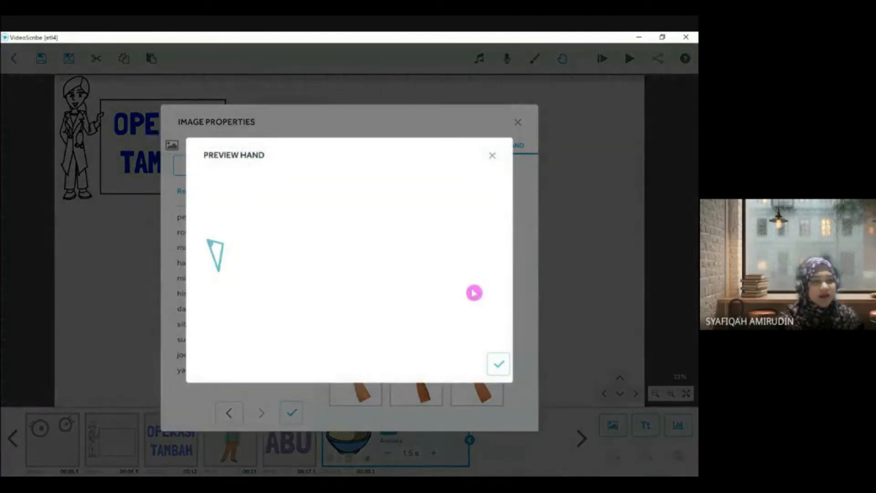
pyautogui.click(497, 367)
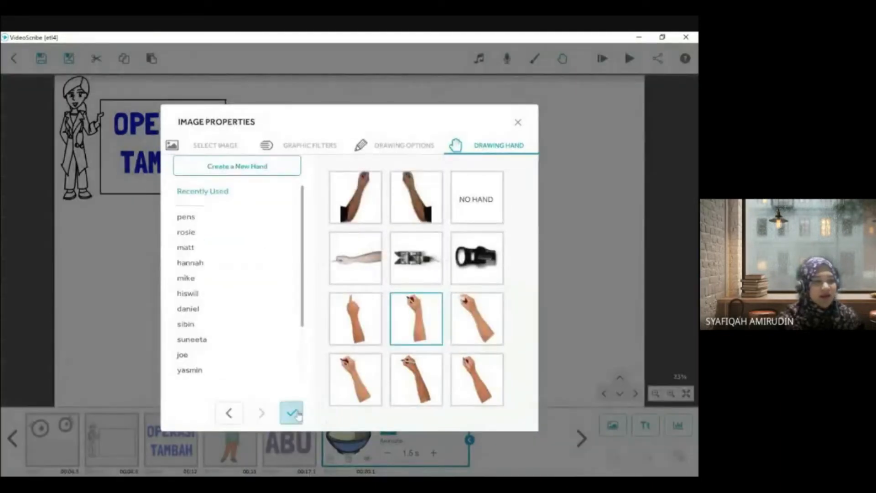
pyautogui.click(291, 412)
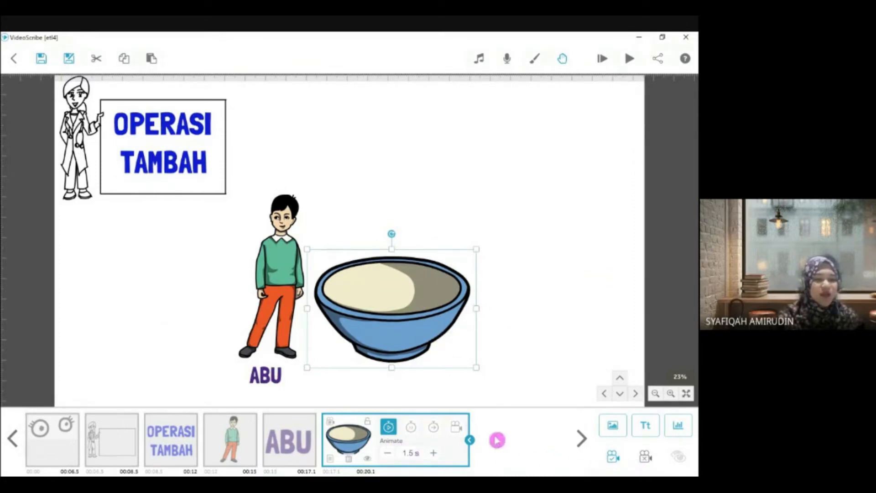
# Preview the animation starting from the boy element, and stop playback after the ABU text
pyautogui.click(290, 449)
pyautogui.click(231, 443)
pyautogui.click(629, 59)
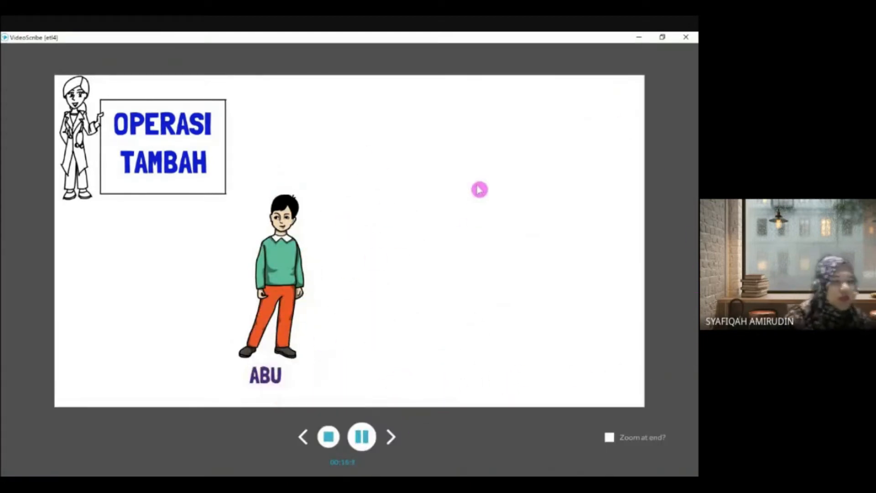
pyautogui.click(328, 436)
# Set the pause of the ABU text element to 0.0 s
pyautogui.click(298, 441)
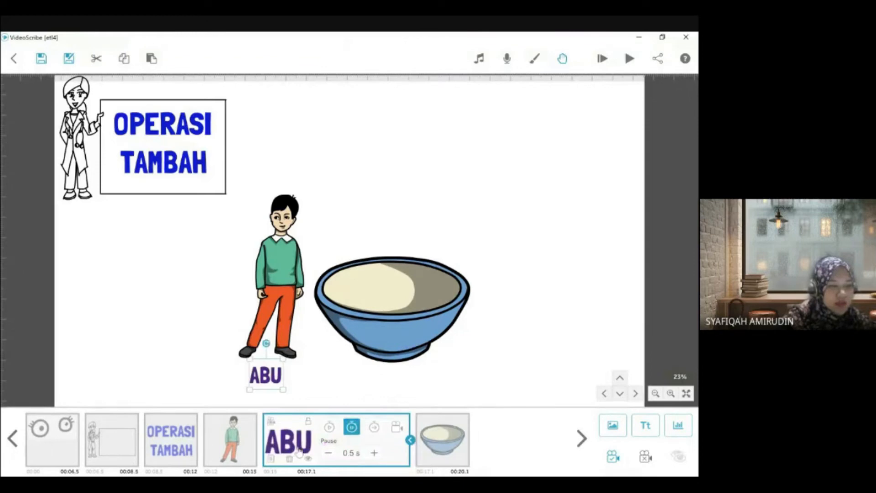
pyautogui.click(329, 455)
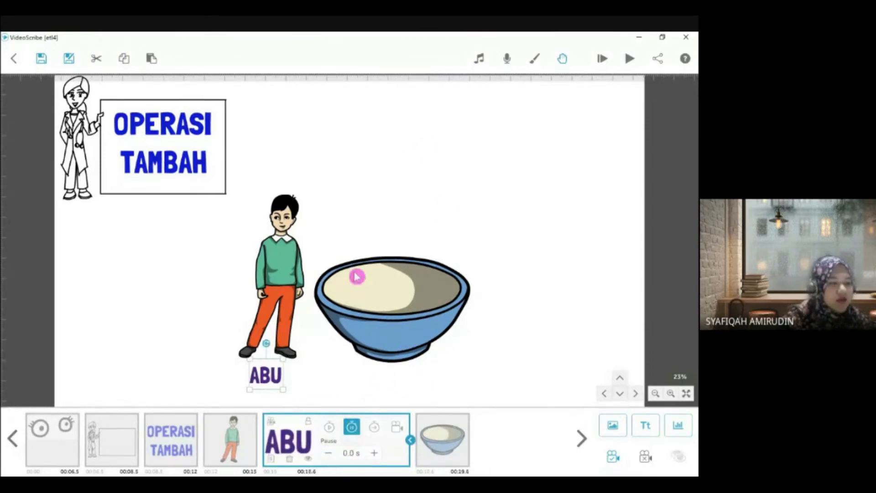
pyautogui.click(427, 453)
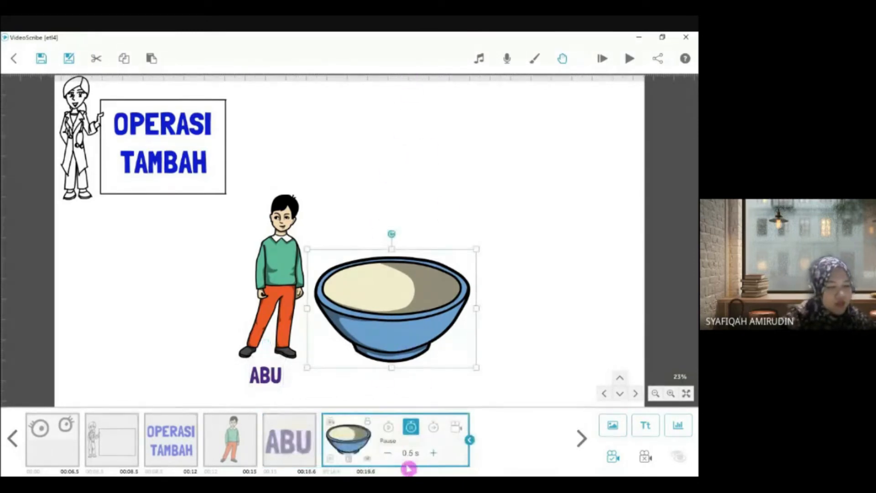
# Try a 5.0 s transition on the ABU text and preview the bowl's entrance from there
pyautogui.click(304, 453)
pyautogui.click(374, 433)
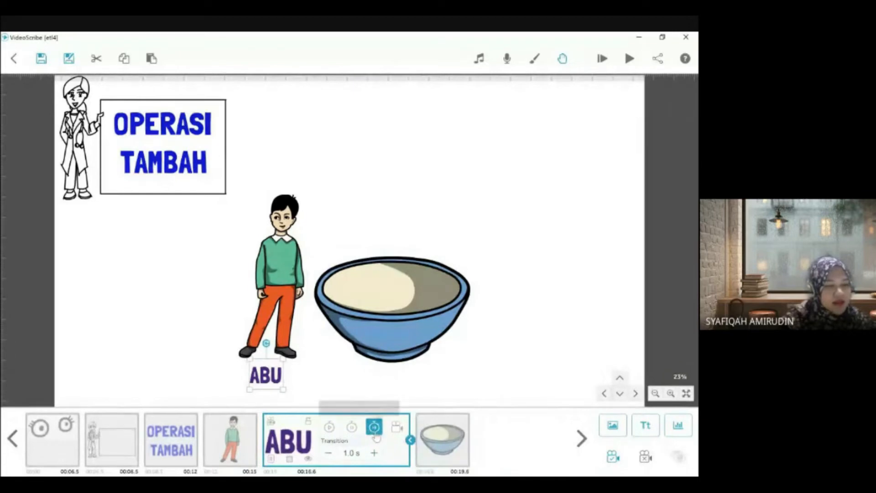
pyautogui.click(354, 454)
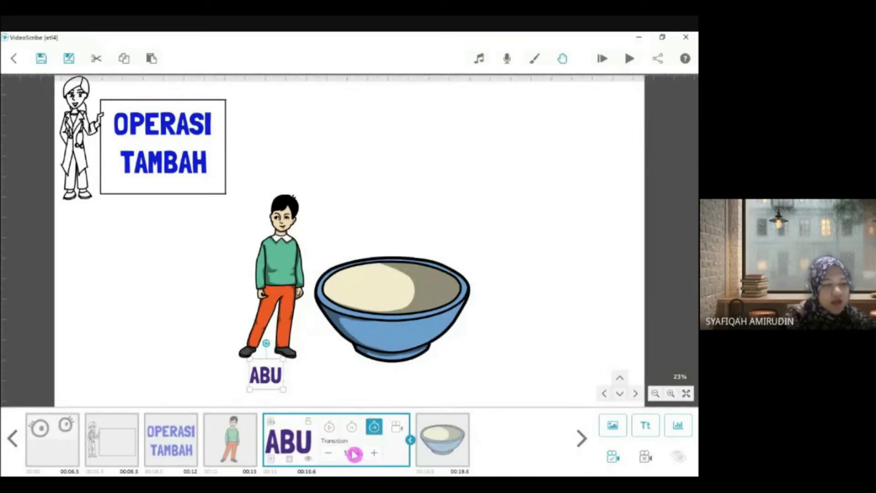
pyautogui.click(374, 453)
pyautogui.click(374, 453)
pyautogui.click(374, 453)
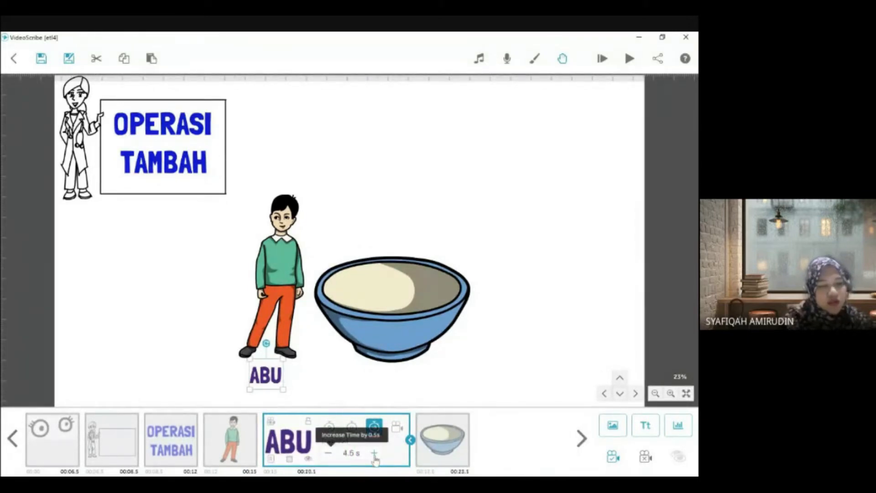
pyautogui.click(374, 454)
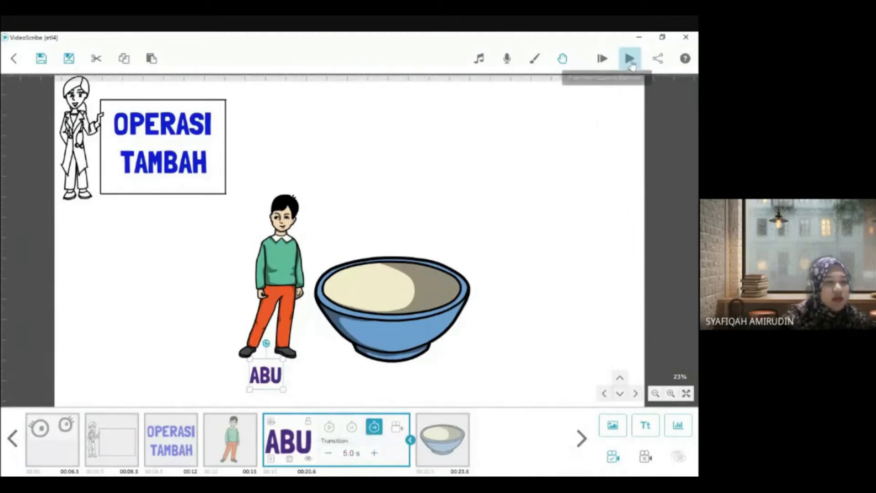
pyautogui.click(630, 59)
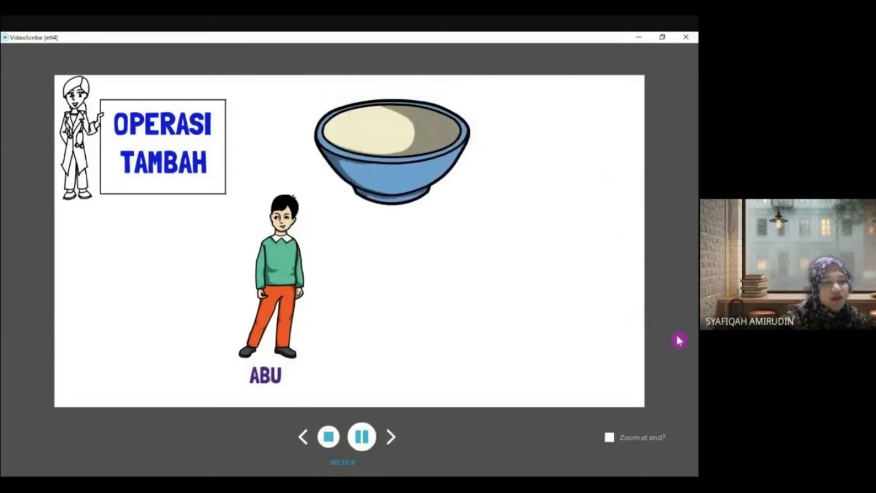
pyautogui.click(328, 439)
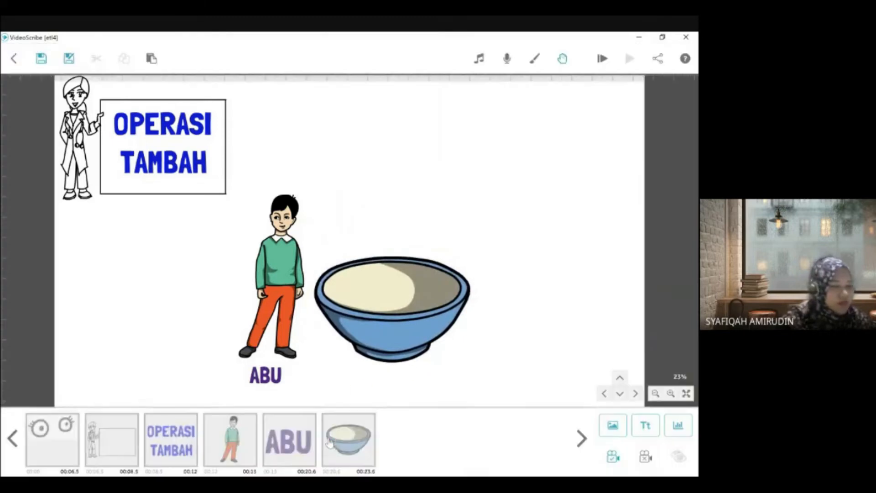
# Set the ABU text's transition to 0.5 s, and shorten the bowl's timing to 1.0 s animate and 0.0 s pause
pyautogui.click(289, 457)
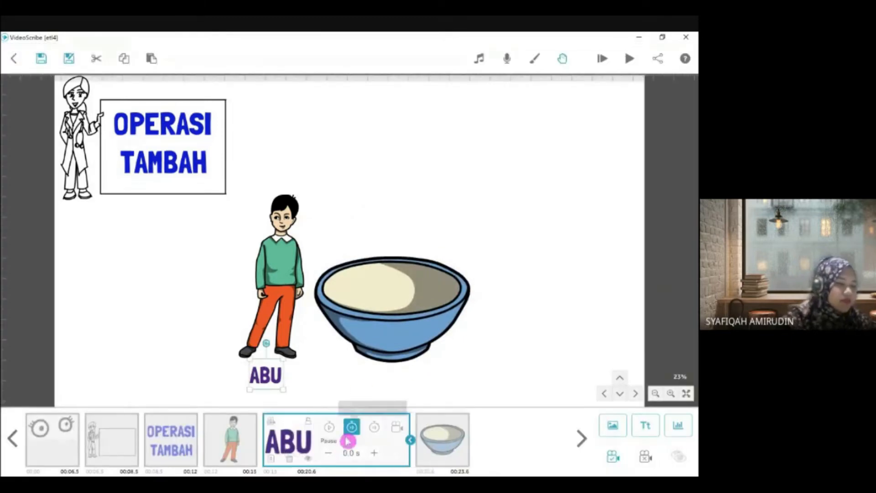
pyautogui.click(375, 426)
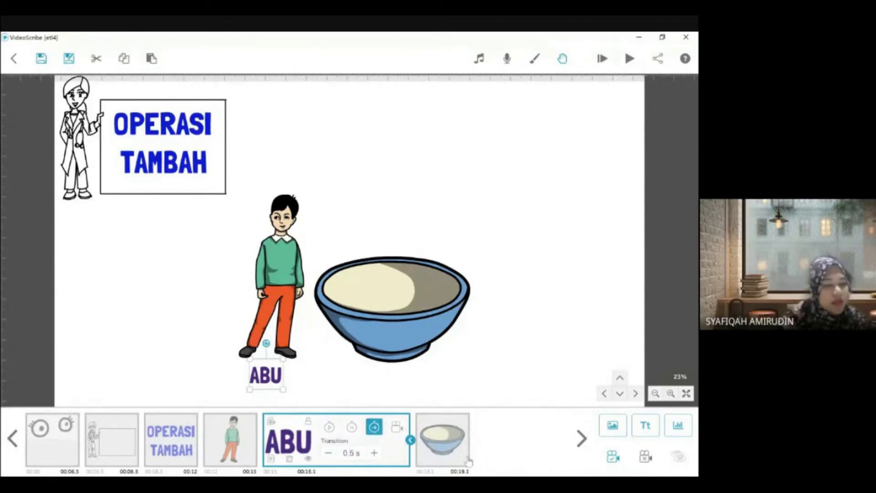
pyautogui.click(454, 451)
pyautogui.click(389, 426)
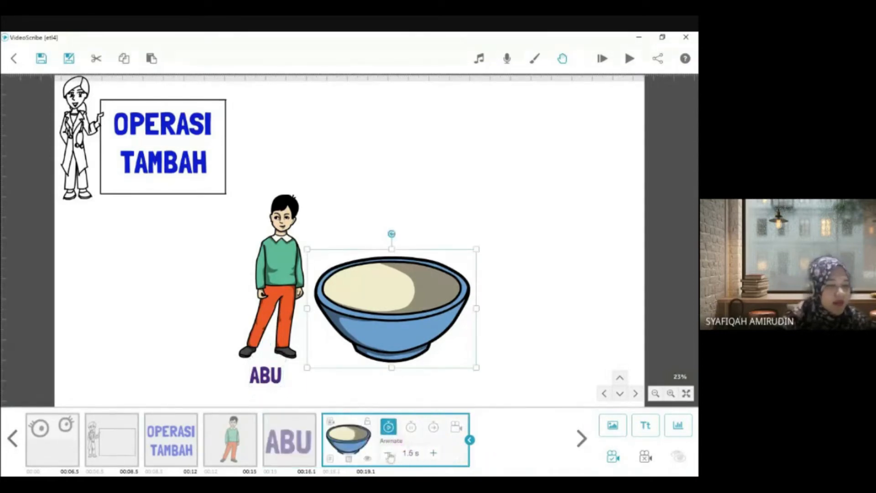
pyautogui.click(410, 427)
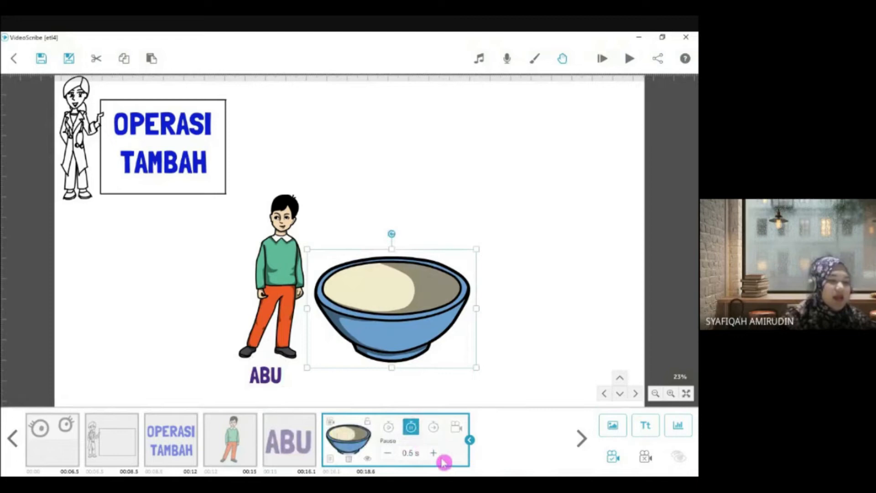
pyautogui.click(391, 457)
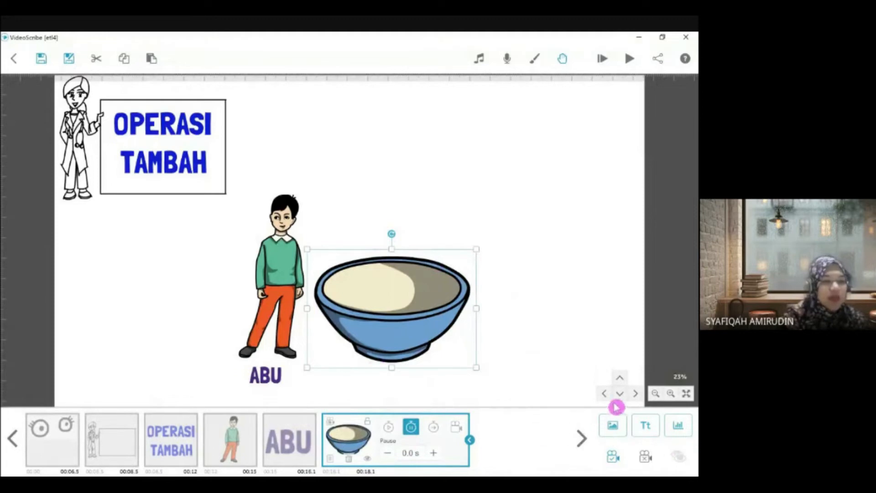
# Open the image library for a new element and search it for CANDY
pyautogui.click(612, 425)
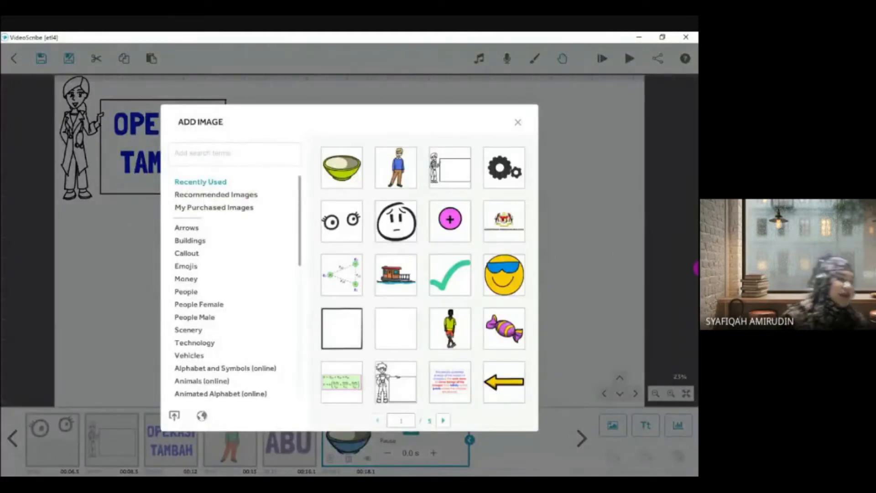
pyautogui.press('BackSpace')
pyautogui.write('CANDY')
pyautogui.press('Return')
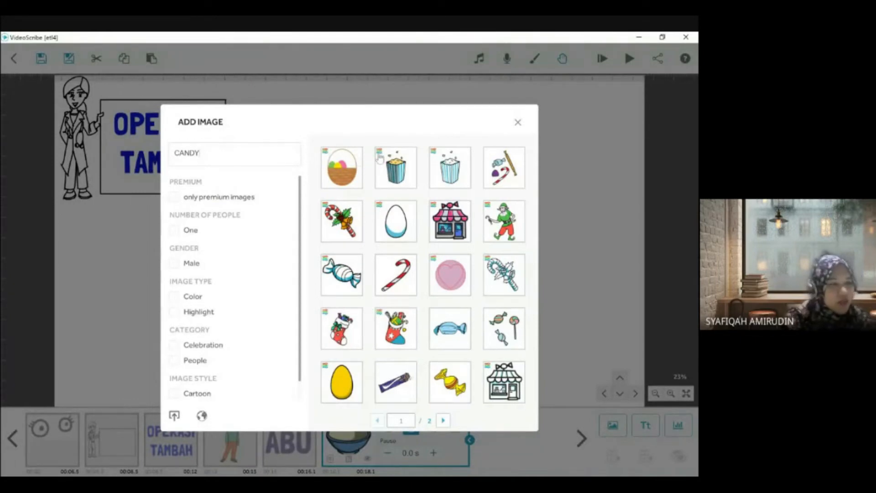
# Insert the purple candy with yellow stripes and shrink it to fit inside the left part of the bowl
pyautogui.click(427, 162)
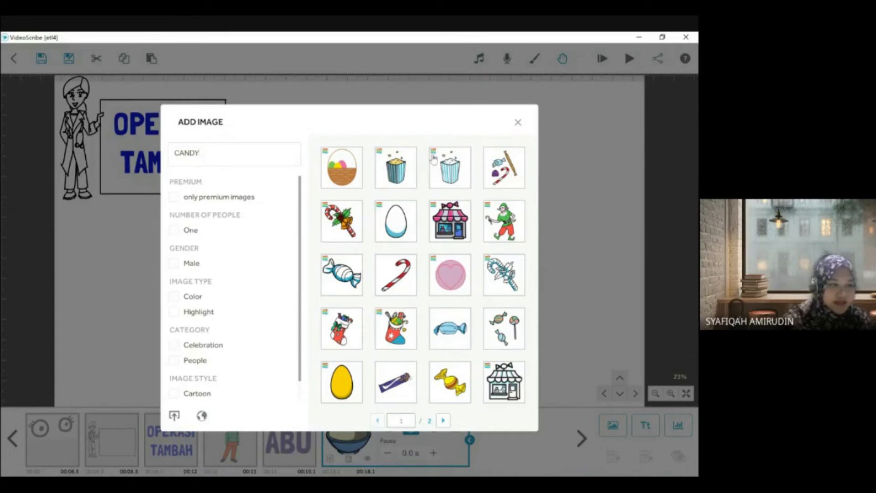
pyautogui.click(492, 166)
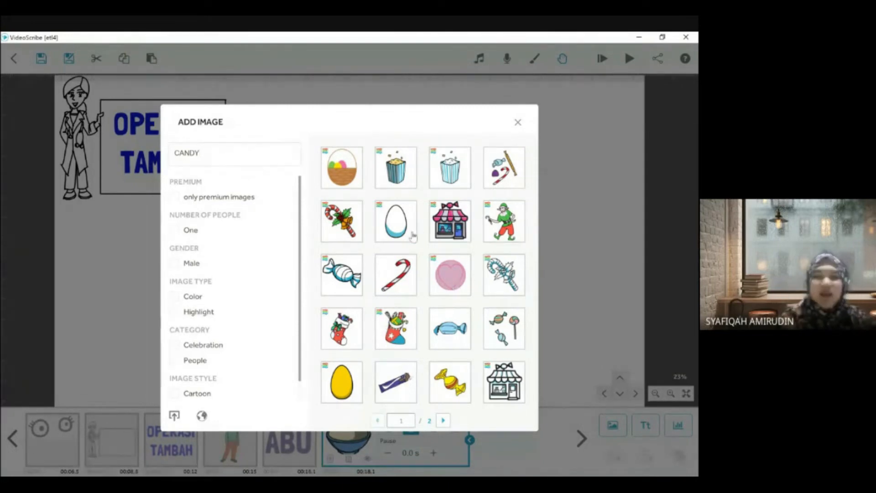
pyautogui.scroll(-2, 425, 247)
pyautogui.scroll(2, 395, 386)
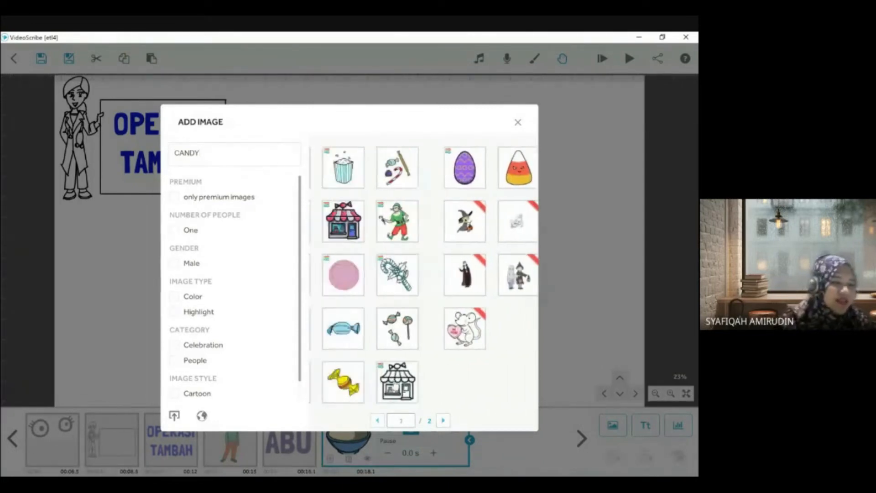
pyautogui.click(374, 380)
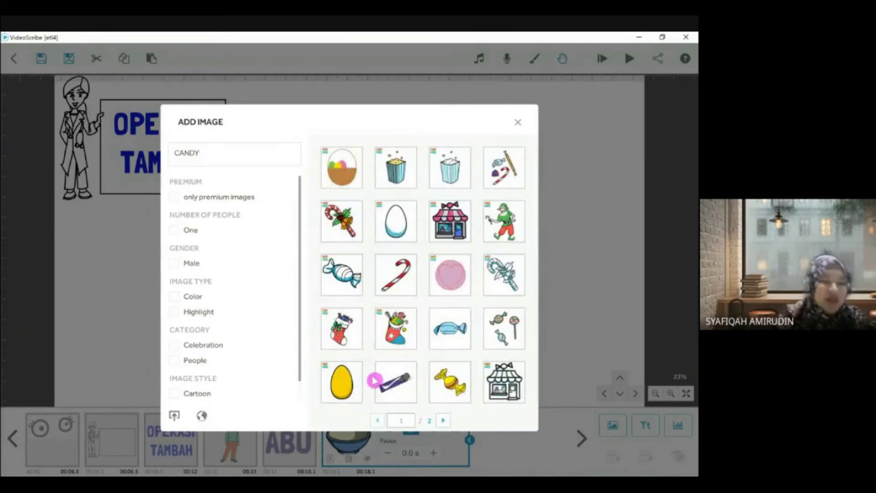
pyautogui.scroll(-2, 374, 380)
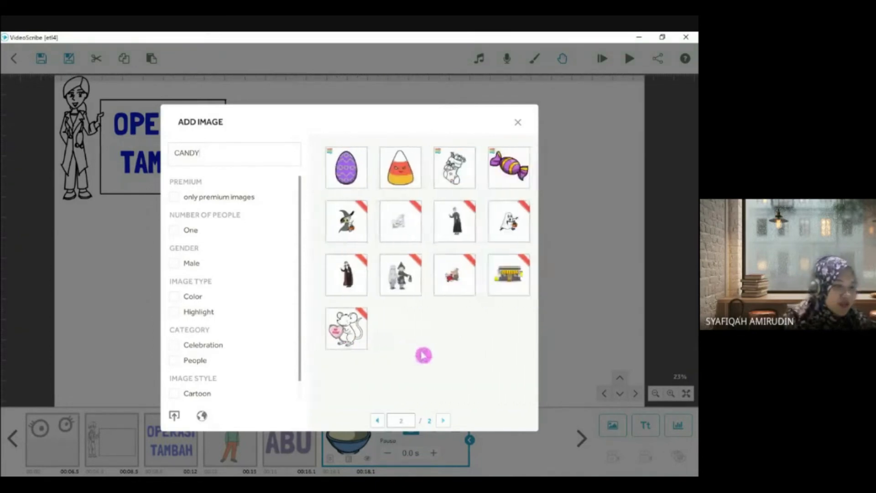
pyautogui.click(500, 181)
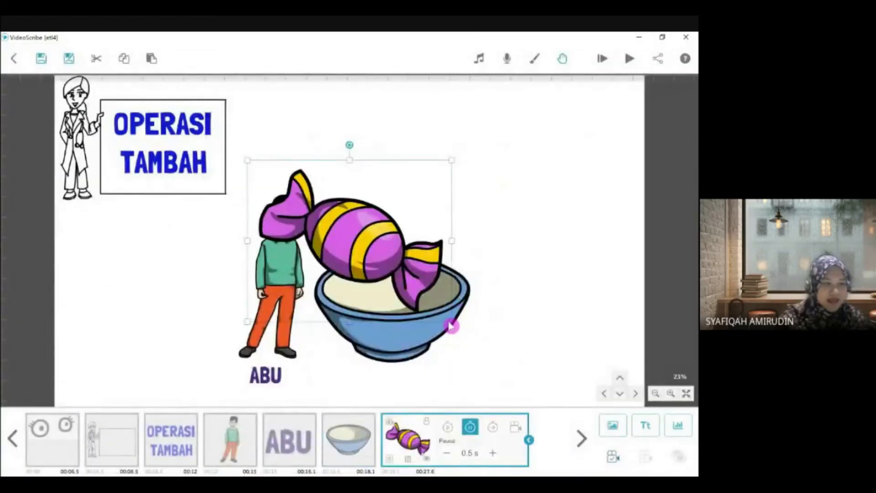
pyautogui.moveTo(452, 322); pyautogui.dragTo(377, 311)
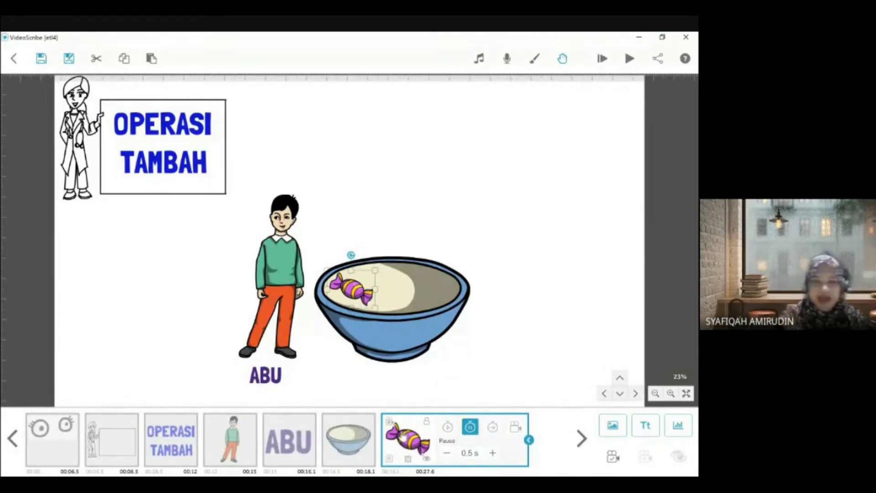
# Set the candy's animate time to 1.0 s and fix its camera position to the current view
pyautogui.click(448, 427)
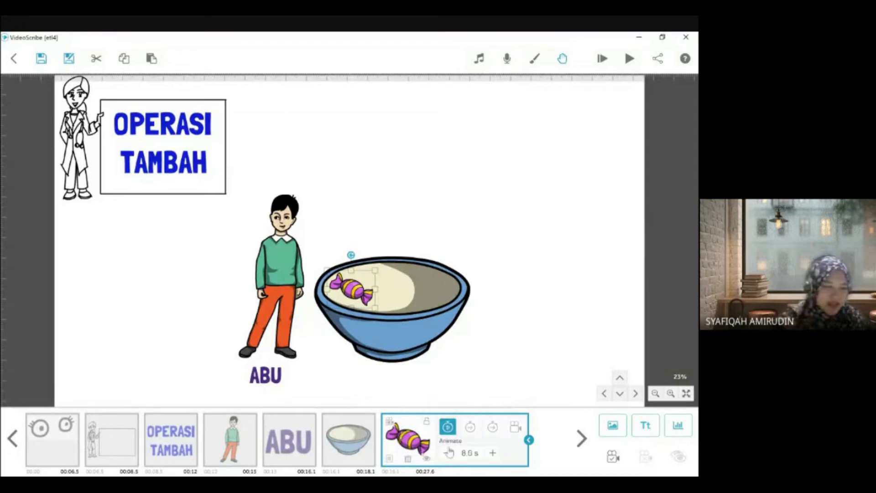
pyautogui.click(470, 458)
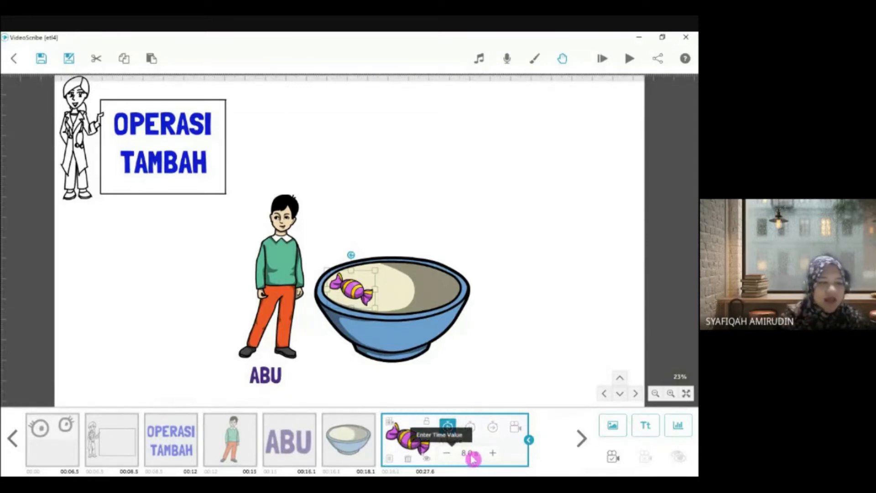
pyautogui.click(471, 458)
pyautogui.write('1')
pyautogui.click(399, 302)
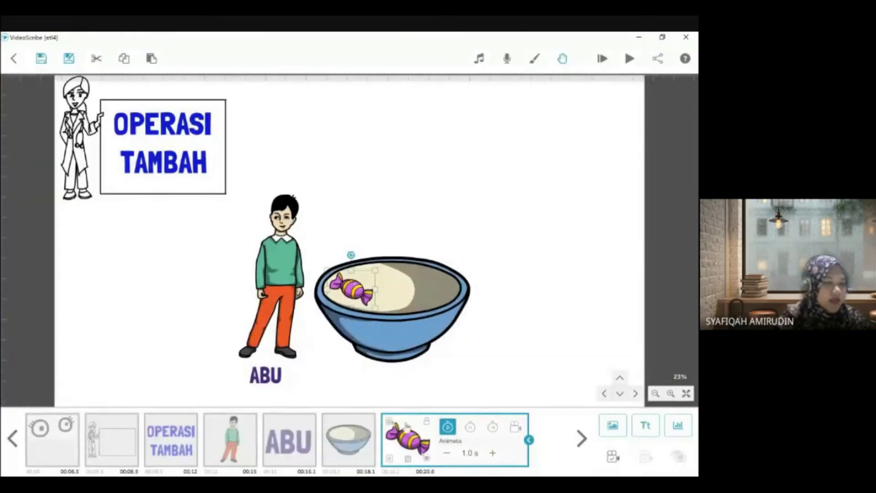
pyautogui.click(612, 458)
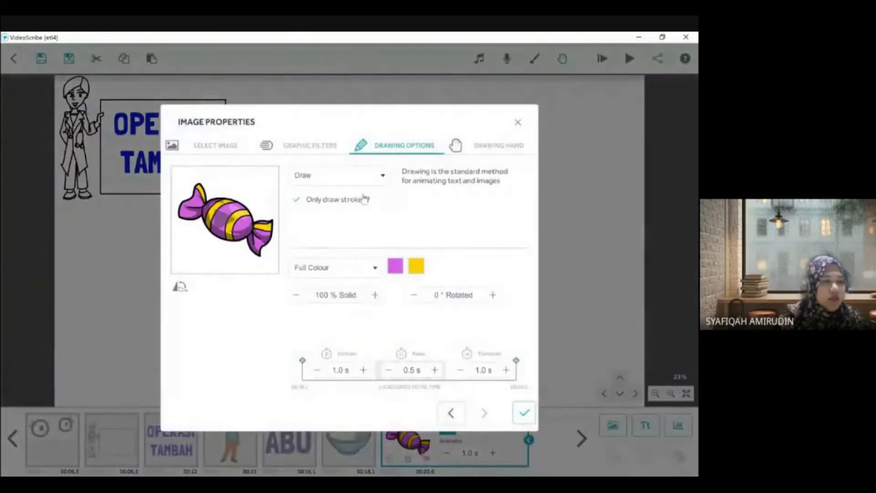
# Change the candy's drawing option to Move In, choose a bare hand holding a pen as its drawing hand, and apply the properties
pyautogui.click(356, 182)
pyautogui.click(334, 217)
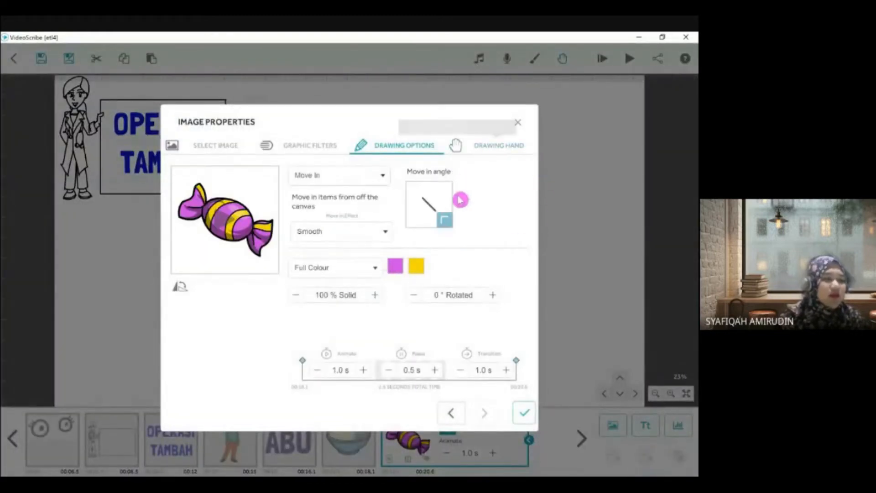
pyautogui.click(494, 149)
pyautogui.click(350, 318)
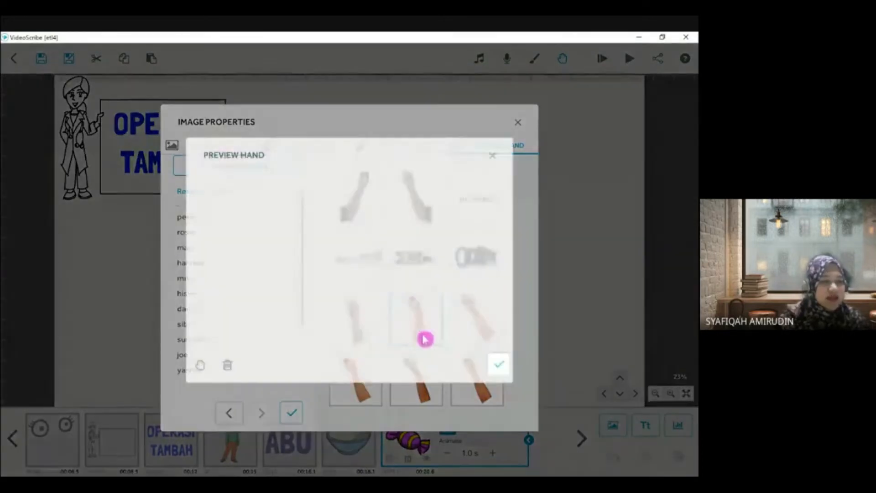
pyautogui.click(498, 365)
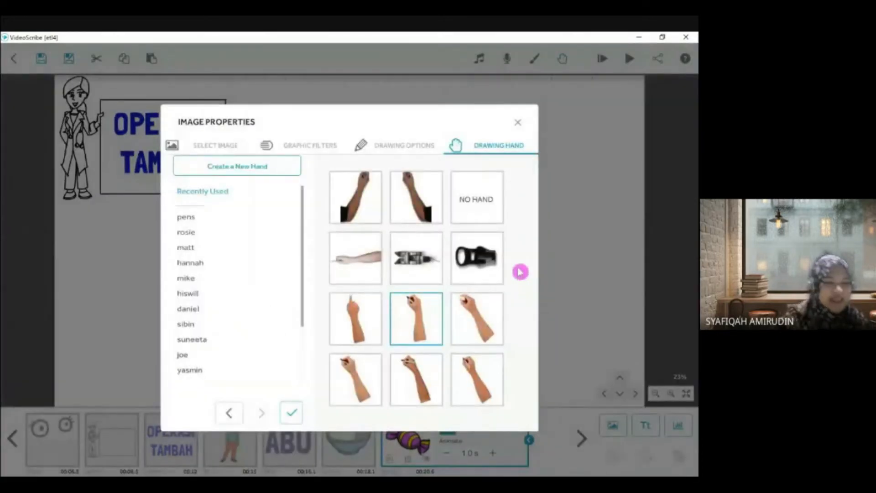
pyautogui.click(291, 413)
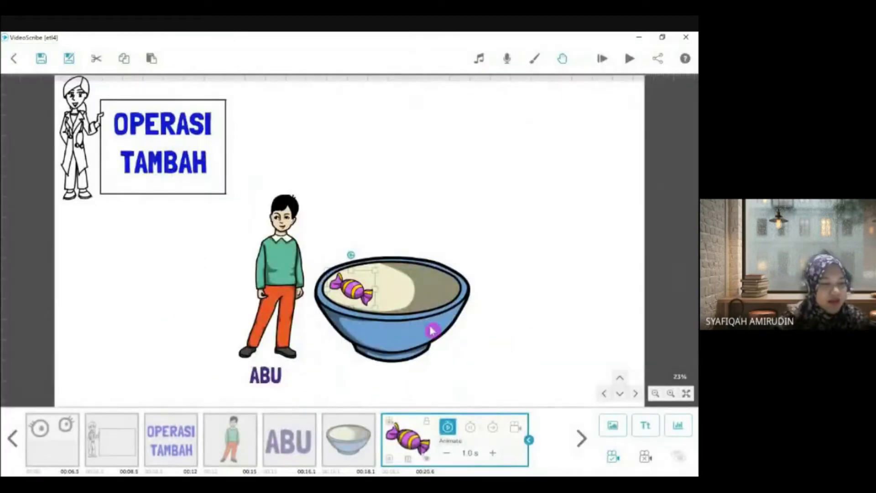
pyautogui.click(555, 349)
pyautogui.click(429, 454)
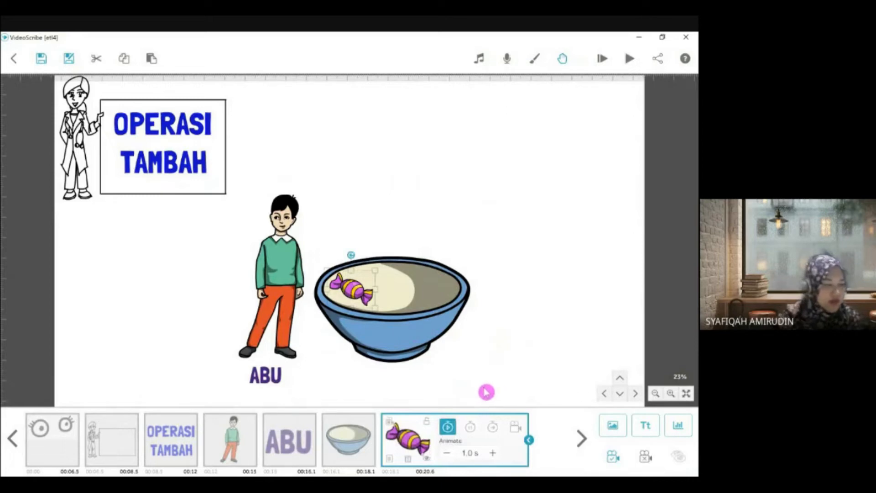
pyautogui.click(501, 350)
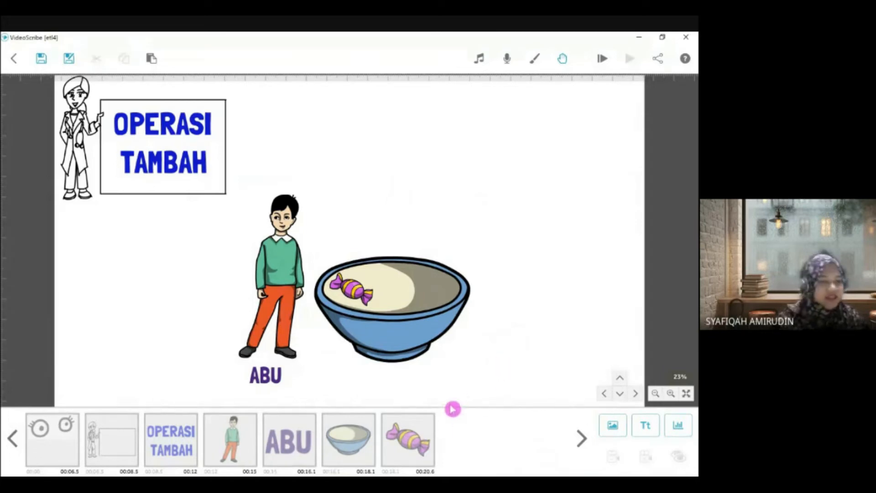
# Duplicate the candy twice and move one copy up and to the right of the original inside the bowl
pyautogui.click(425, 433)
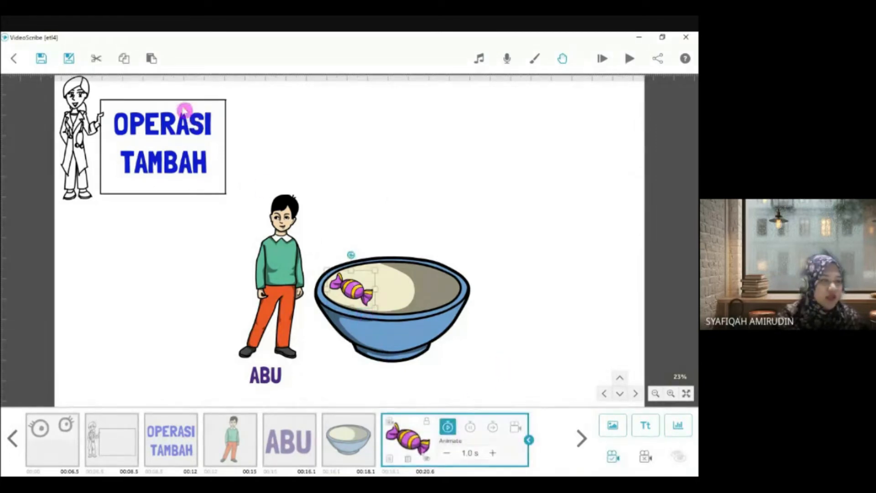
pyautogui.click(125, 60)
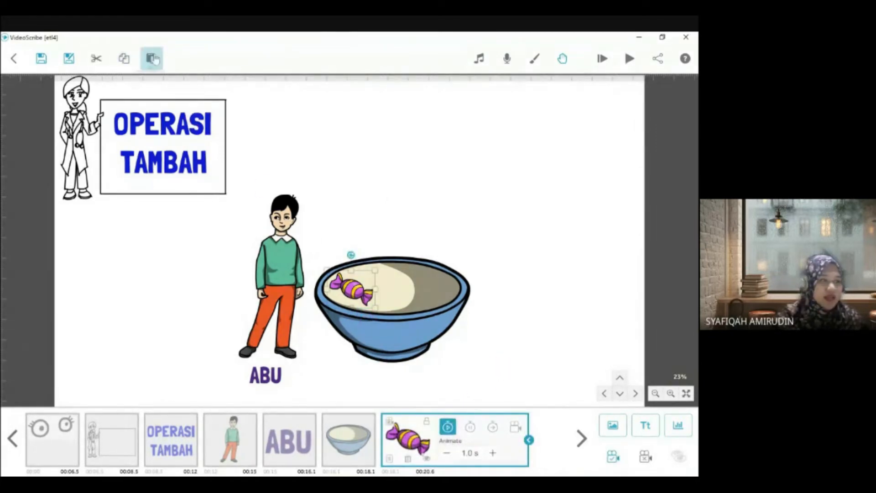
pyautogui.click(152, 58)
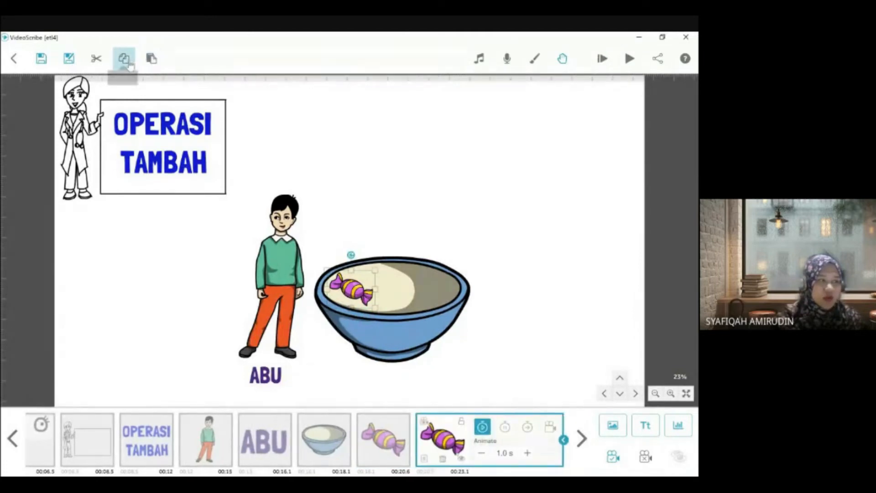
pyautogui.click(151, 59)
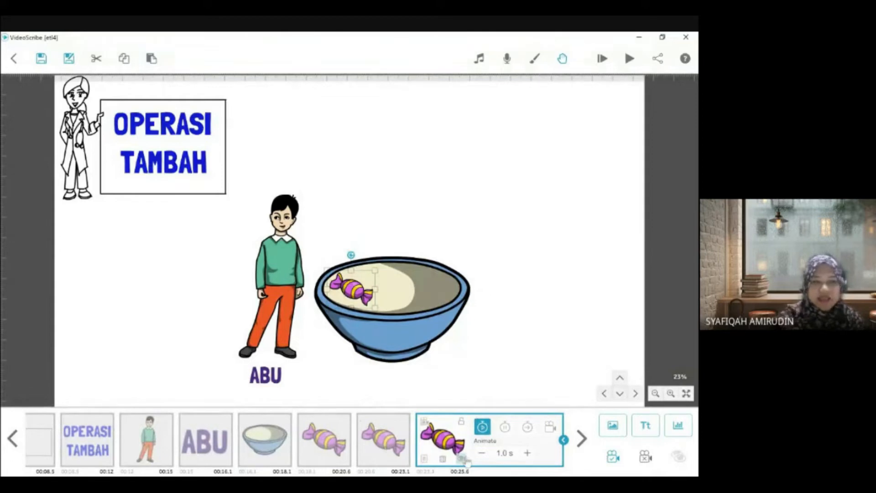
pyautogui.moveTo(355, 296); pyautogui.dragTo(385, 280)
# Enlarge the bowl slightly, and shrink the three candies and arrange them in a small cluster inside its left part
pyautogui.click(261, 452)
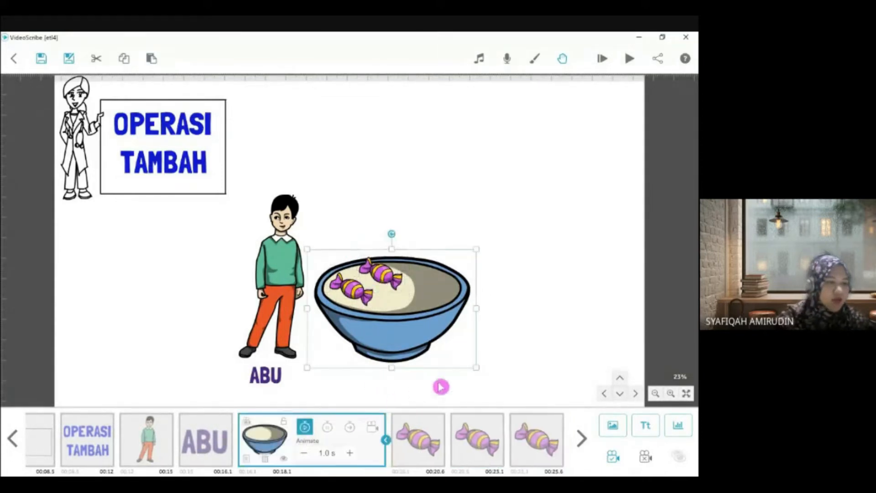
pyautogui.moveTo(477, 370); pyautogui.dragTo(500, 379)
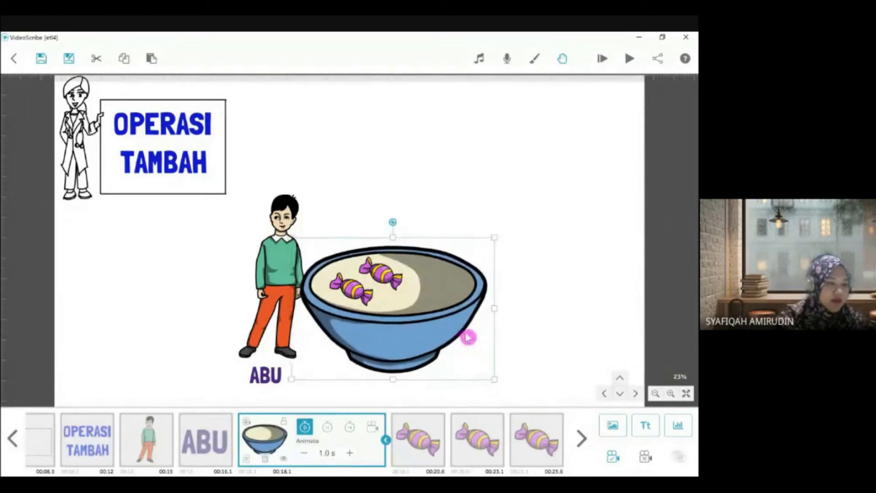
pyautogui.click(431, 444)
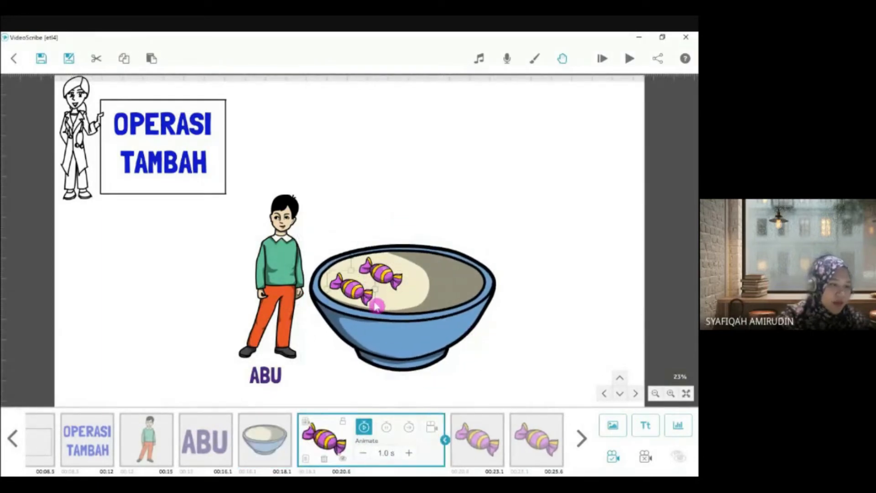
pyautogui.moveTo(375, 310); pyautogui.dragTo(407, 306)
pyautogui.click(483, 433)
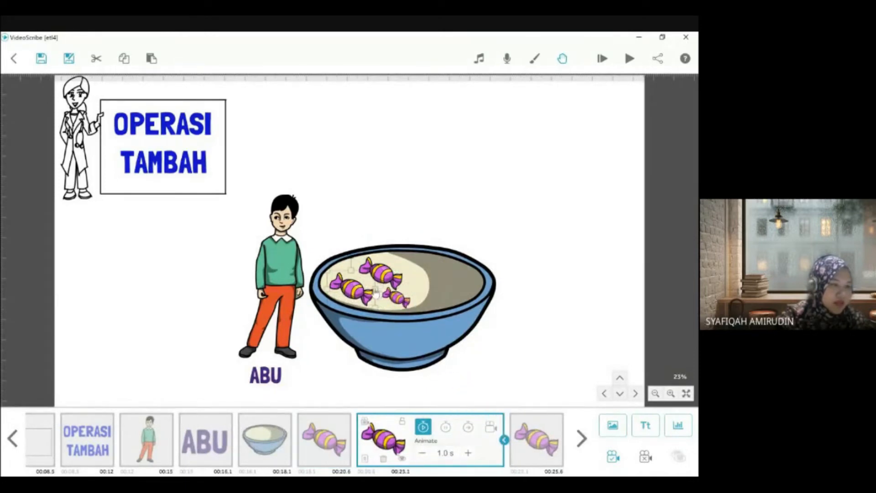
pyautogui.moveTo(357, 290)
pyautogui.mouseDown()
pyautogui.moveTo(428, 291)
pyautogui.moveTo(351, 292)
pyautogui.mouseUp()
pyautogui.click(398, 300)
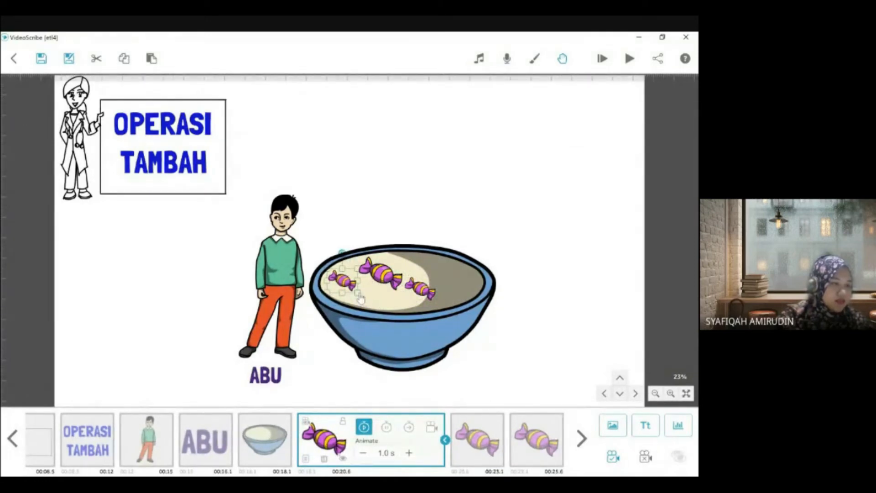
pyautogui.moveTo(419, 292); pyautogui.dragTo(369, 282)
pyautogui.click(385, 281)
pyautogui.moveTo(381, 283); pyautogui.dragTo(385, 286)
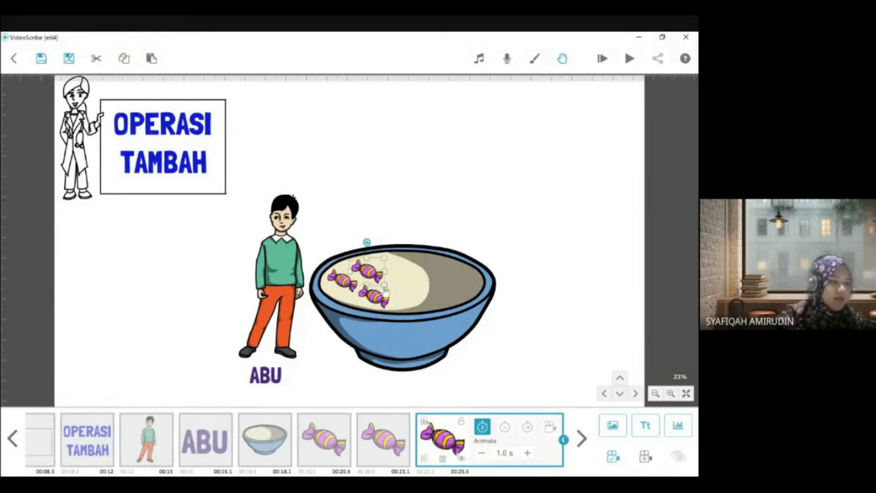
pyautogui.click(456, 208)
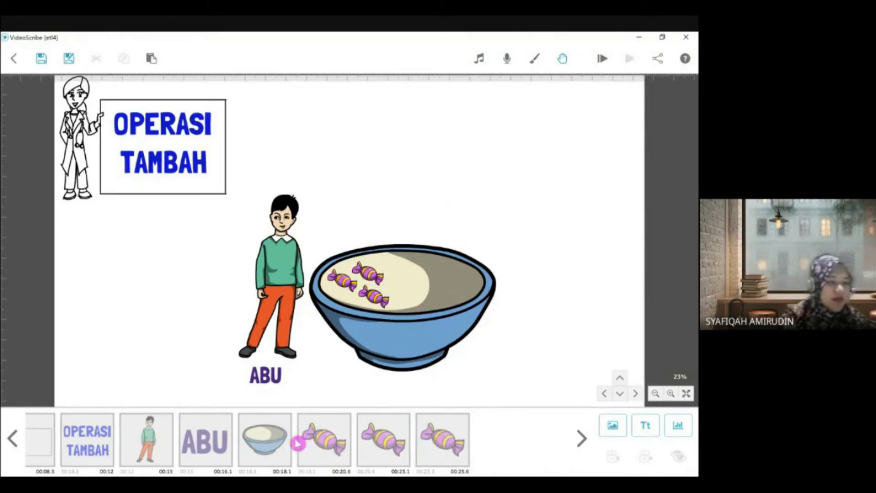
# Preview the animation from the bowl to check how the three candies move in
pyautogui.click(279, 443)
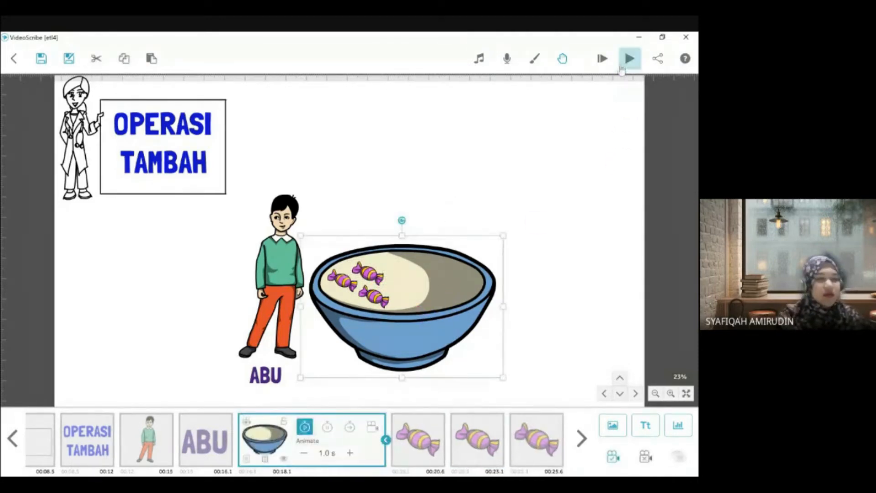
pyautogui.click(629, 59)
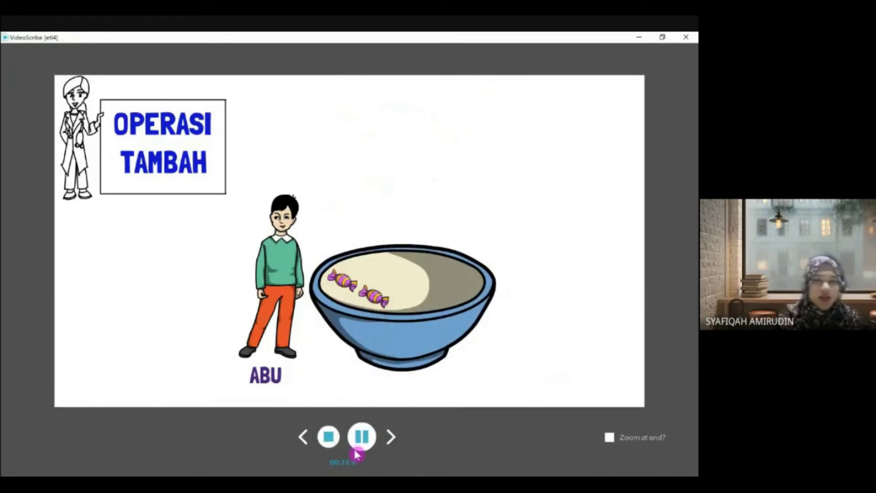
pyautogui.click(327, 437)
# Set the pause of all three candies to 0.0 s
pyautogui.click(337, 457)
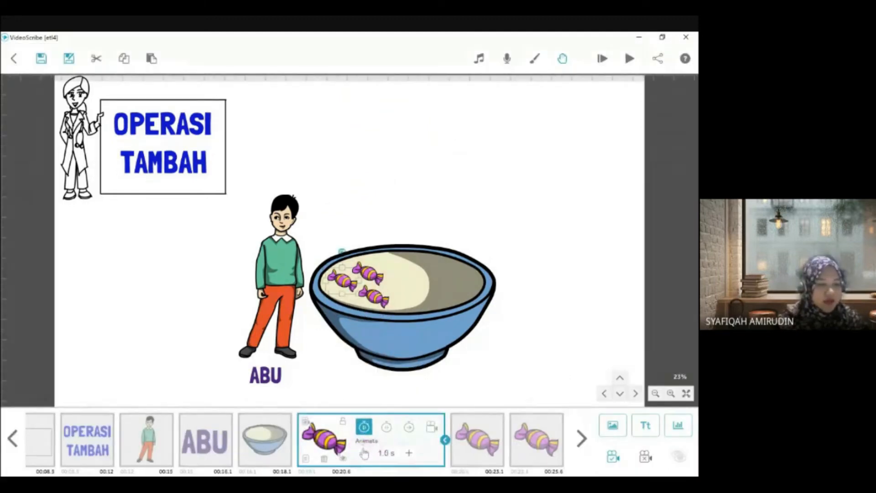
pyautogui.click(387, 427)
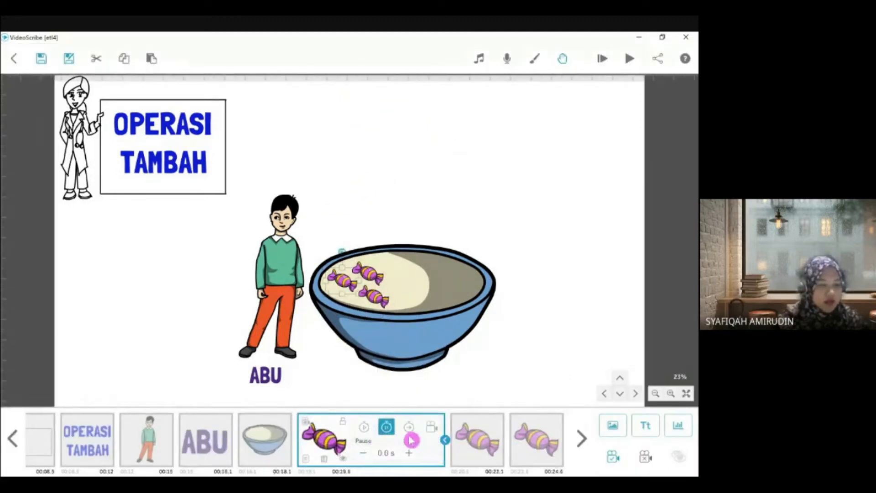
pyautogui.click(364, 427)
pyautogui.click(407, 454)
pyautogui.click(453, 452)
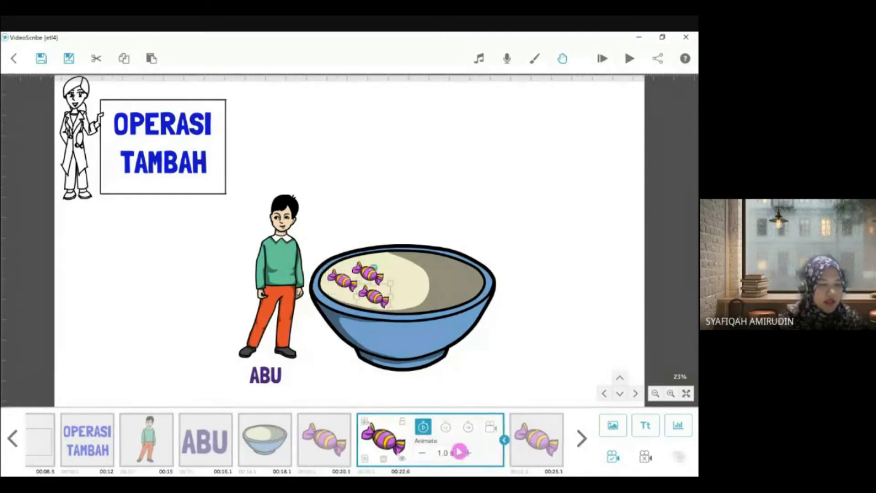
pyautogui.click(446, 427)
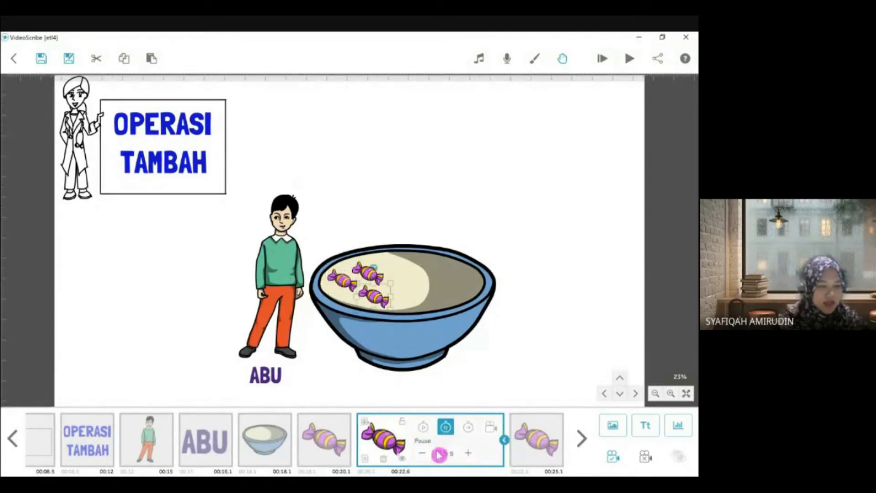
pyautogui.click(526, 454)
# Shorten the transition of all three candies to 0.5 s
pyautogui.click(527, 427)
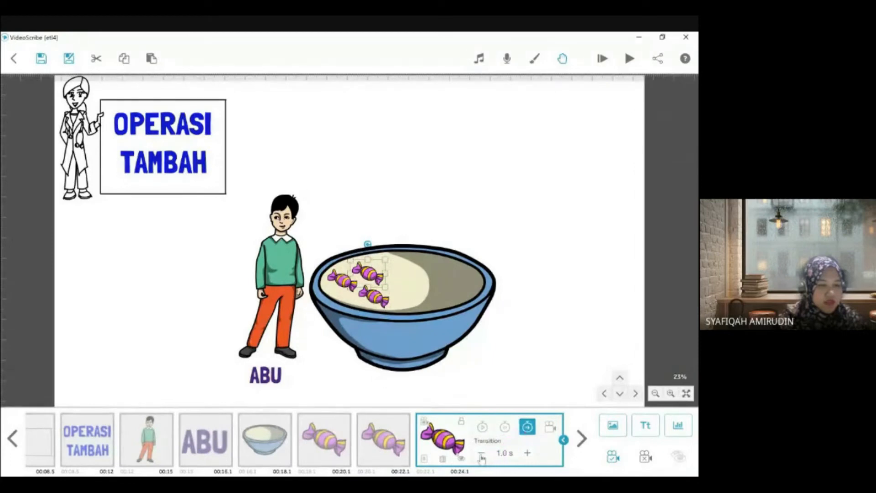
pyautogui.click(391, 453)
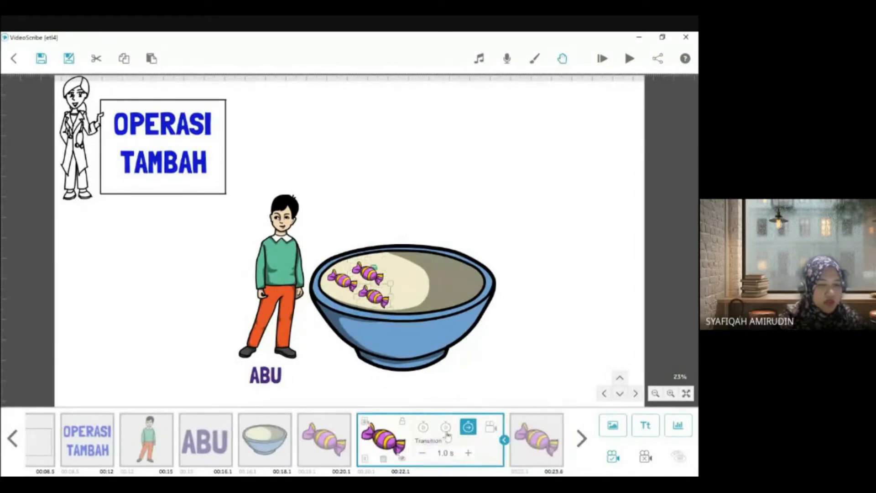
pyautogui.click(329, 442)
pyautogui.click(362, 453)
pyautogui.click(439, 404)
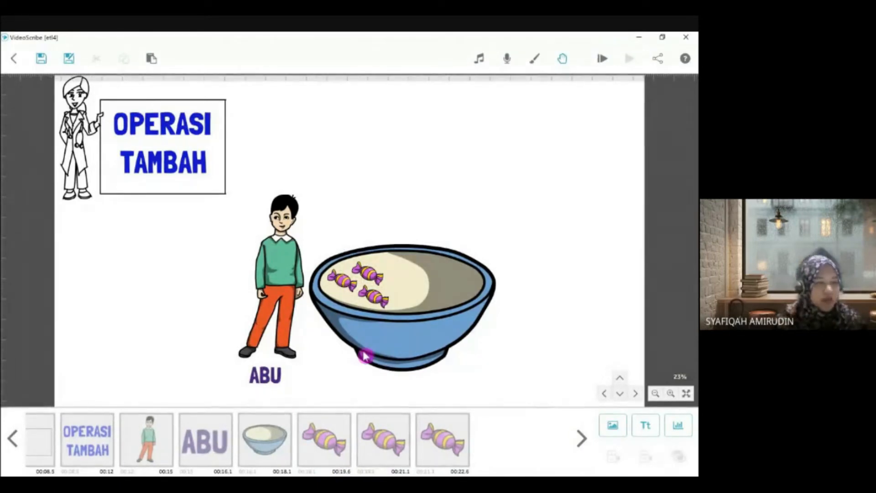
# Review each candy's transition time and replay the scene from the bowl to check the faster candy entrances
pyautogui.click(443, 458)
pyautogui.click(378, 446)
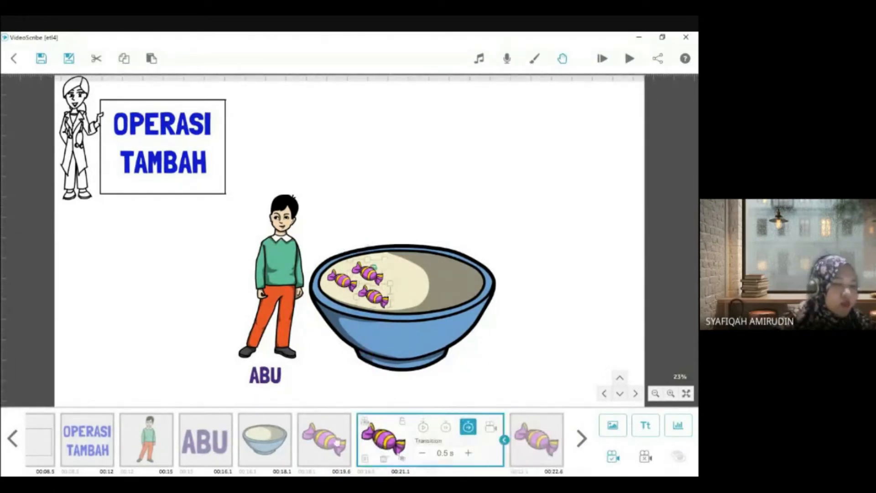
pyautogui.click(343, 447)
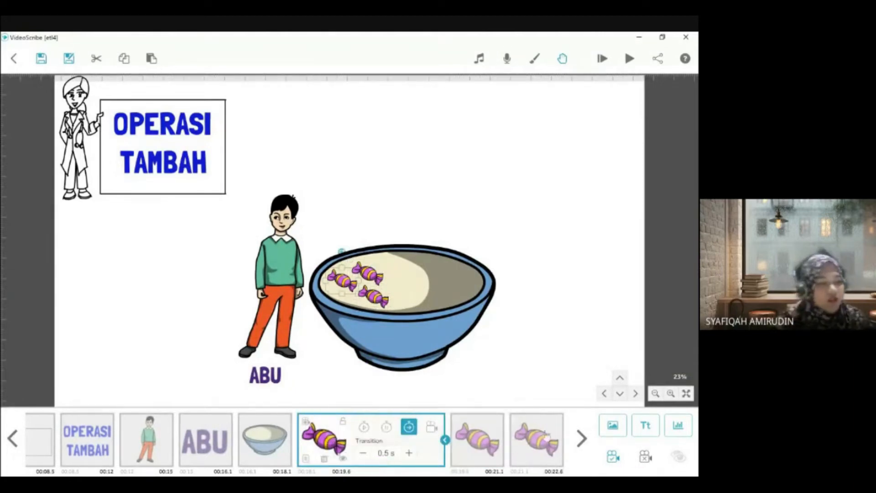
pyautogui.click(272, 451)
pyautogui.click(629, 59)
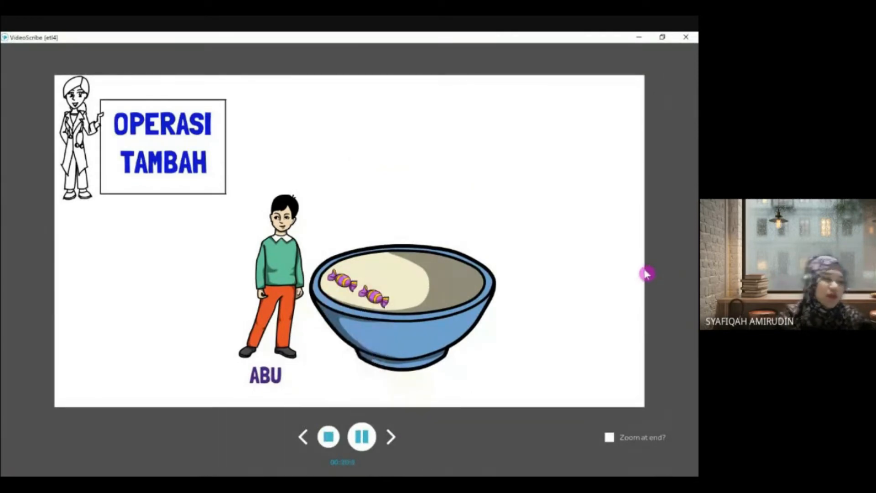
pyautogui.click(328, 442)
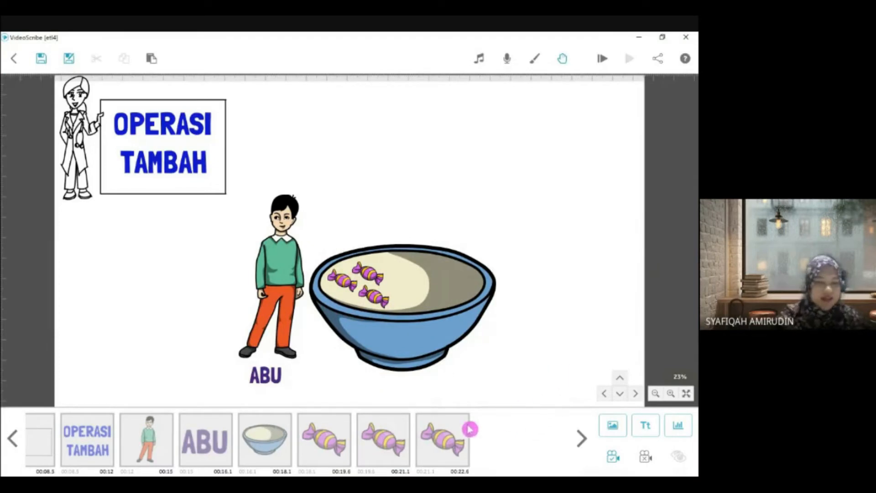
pyautogui.click(446, 438)
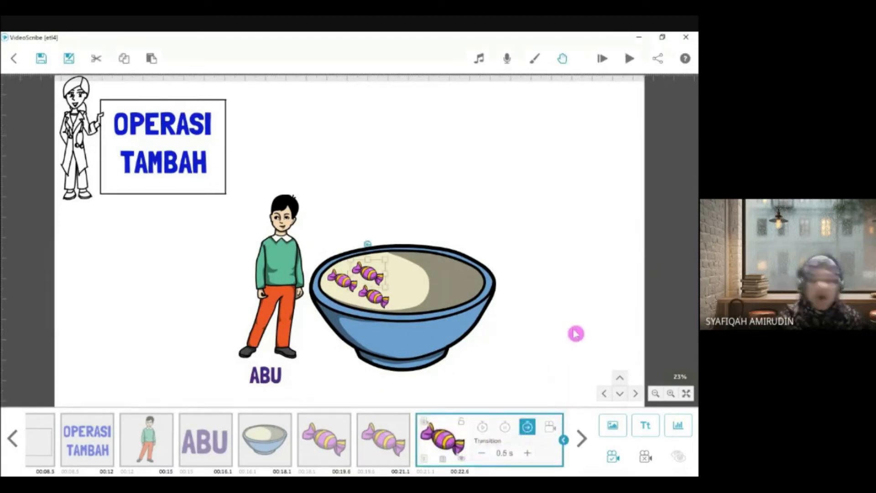
# Browse the online Education image category for a second child character
pyautogui.click(613, 425)
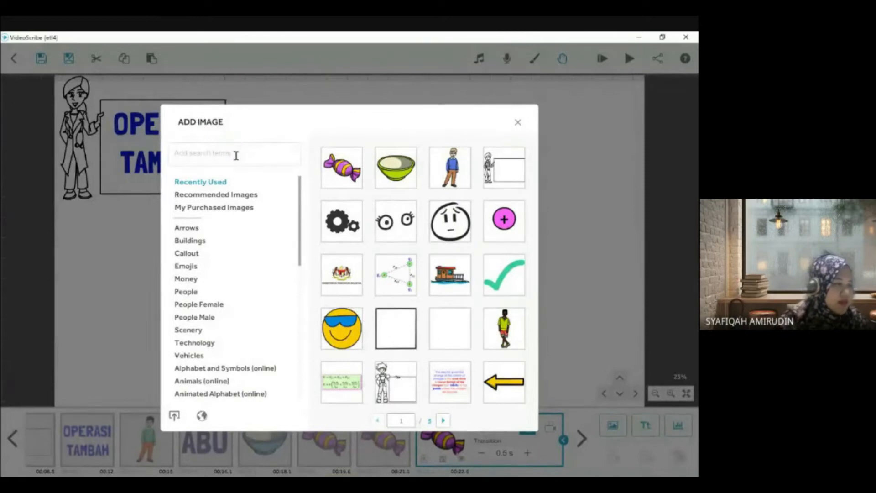
pyautogui.scroll(-8, 249, 287)
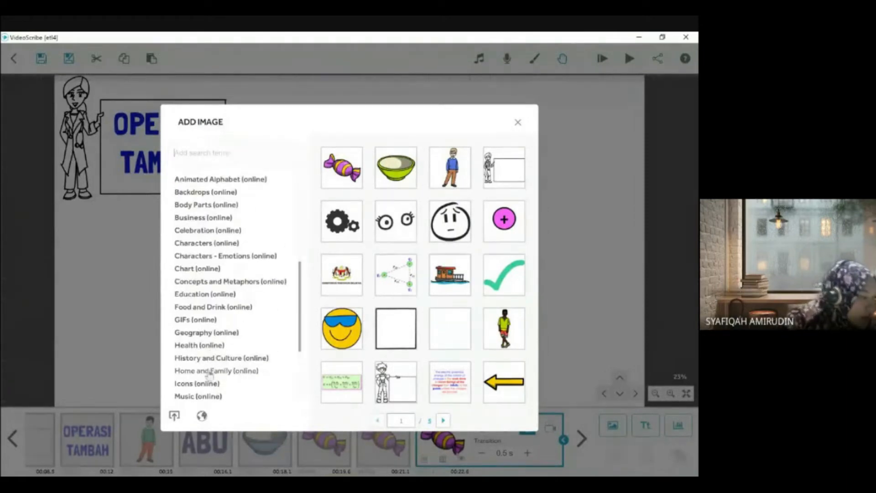
pyautogui.click(220, 295)
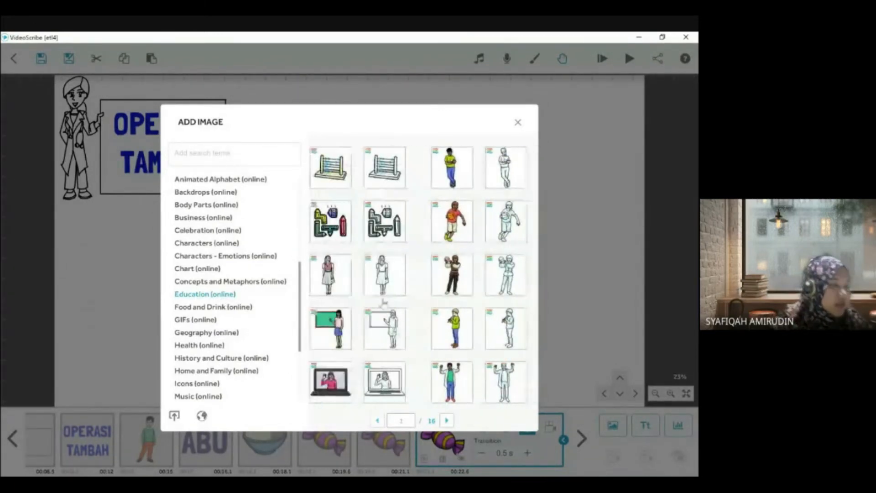
pyautogui.scroll(-1, 378, 300)
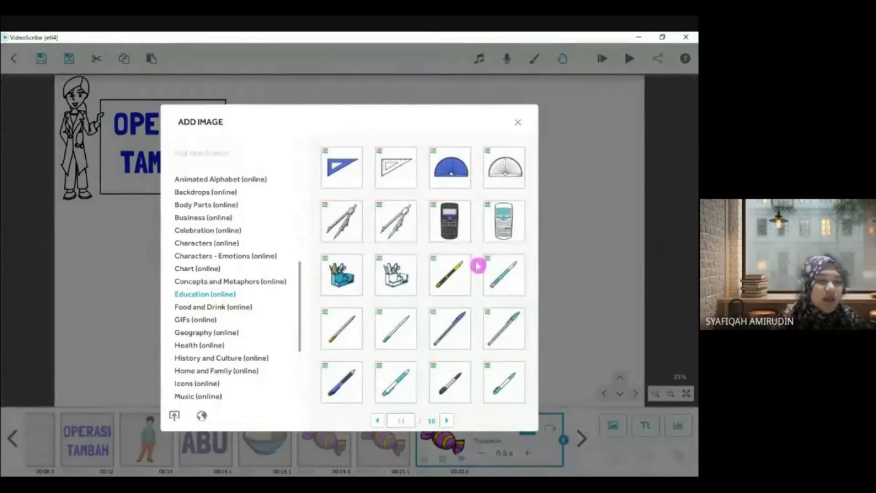
pyautogui.scroll(-3, 477, 264)
pyautogui.scroll(-2, 485, 271)
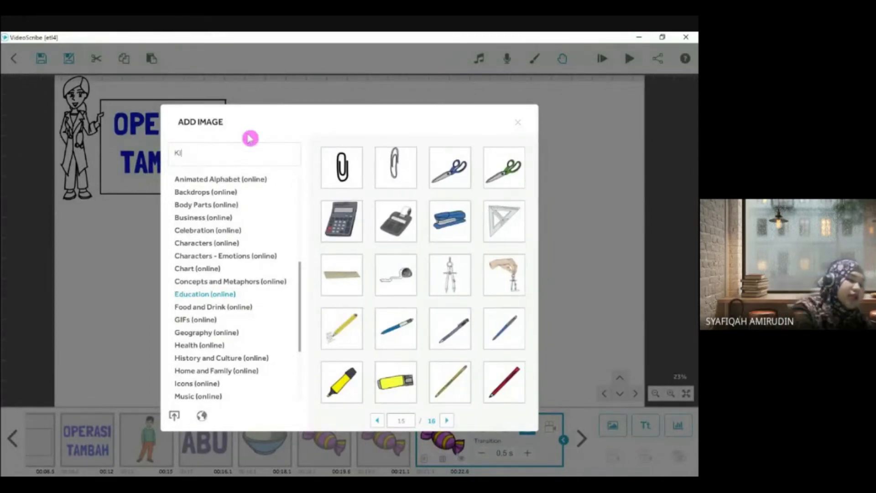
# Search the image library for KIDS and look through the result pages for a suitable boy
pyautogui.press('Return')
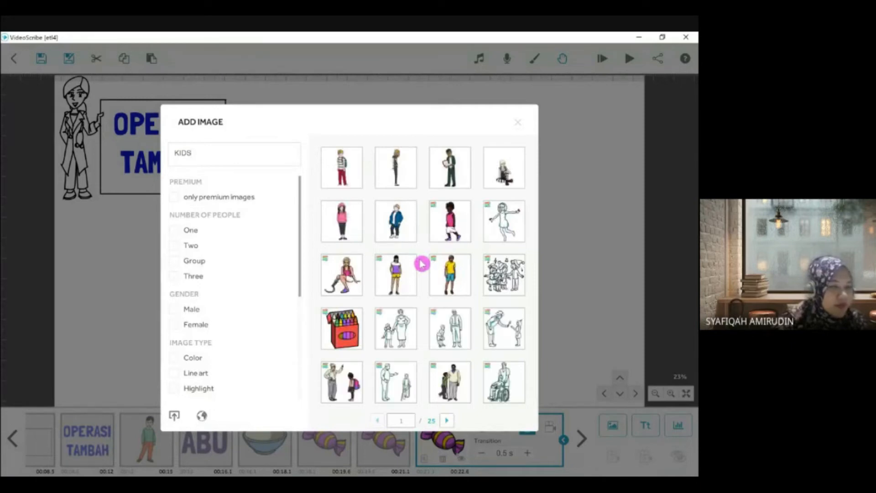
pyautogui.scroll(-1, 456, 314)
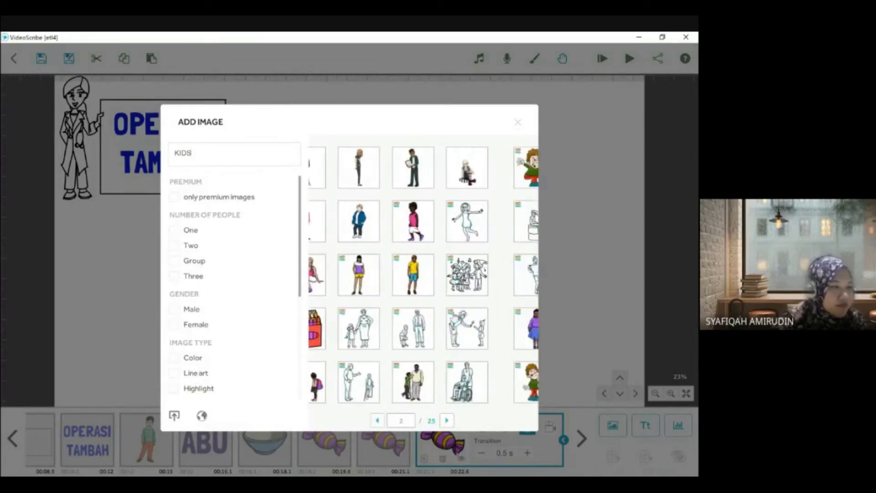
pyautogui.scroll(-2, 482, 312)
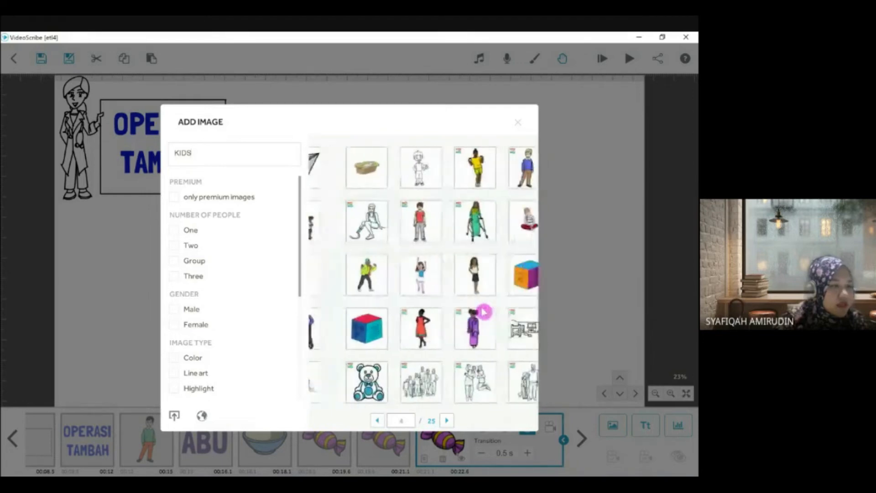
pyautogui.scroll(-1, 475, 289)
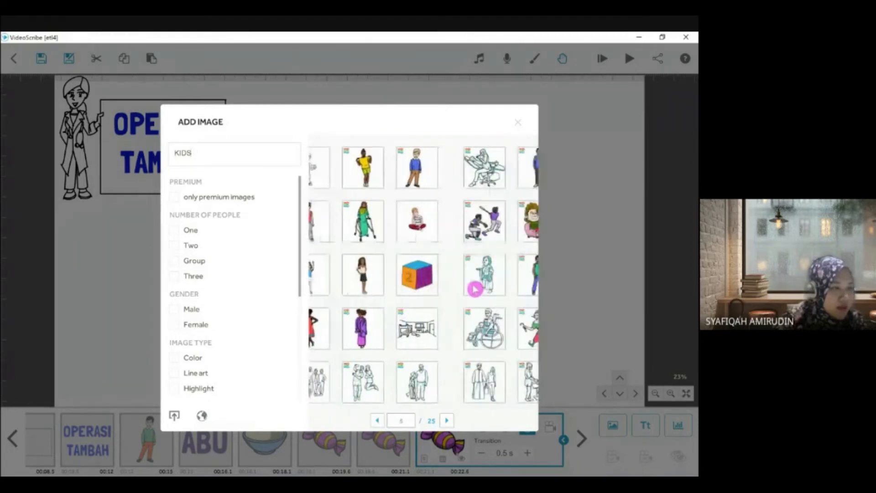
pyautogui.scroll(2, 477, 288)
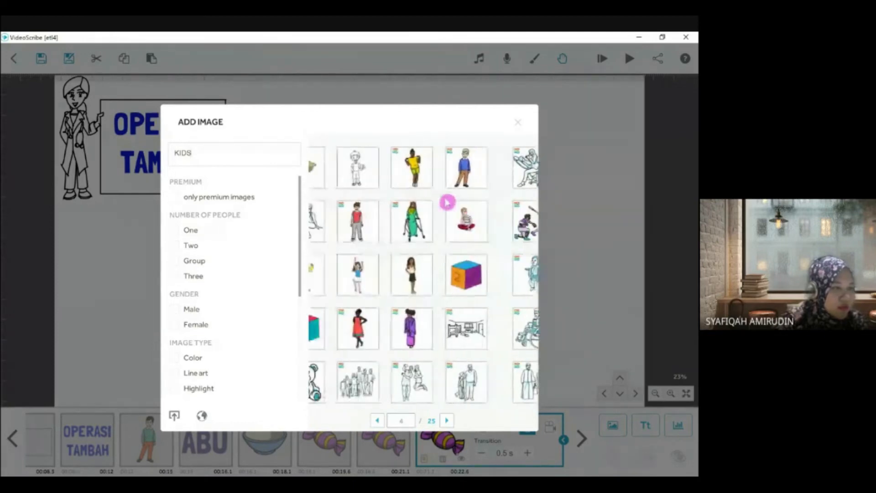
pyautogui.scroll(-3, 458, 273)
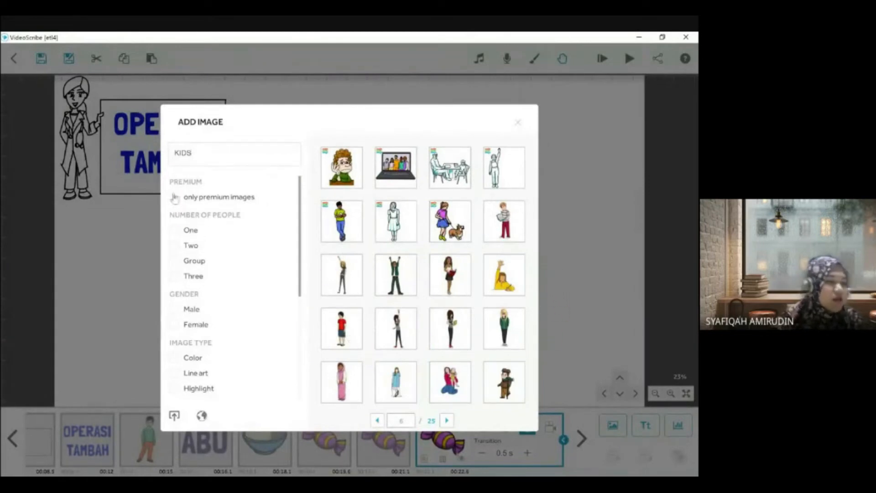
# Clear the image search, add the recently used boy in the green shirt, and place him to the right of the bowl
pyautogui.click(292, 156)
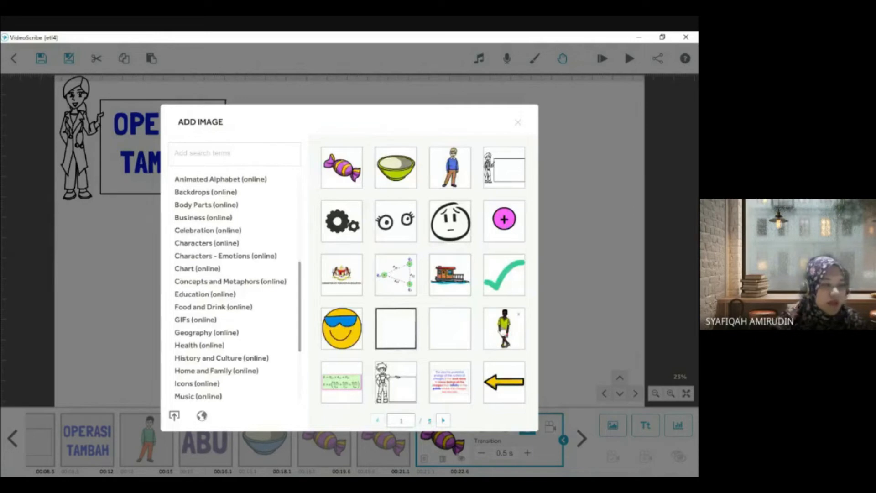
pyautogui.click(506, 327)
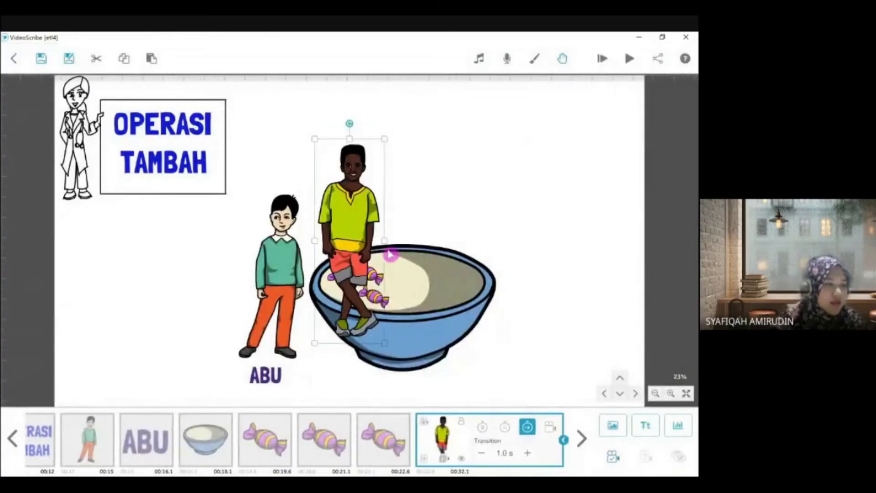
pyautogui.moveTo(414, 251); pyautogui.dragTo(585, 278)
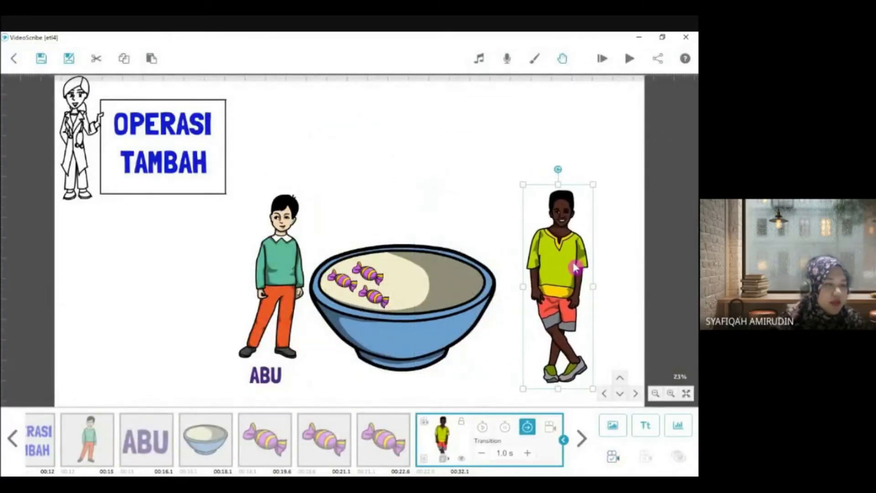
pyautogui.moveTo(556, 209); pyautogui.dragTo(568, 207)
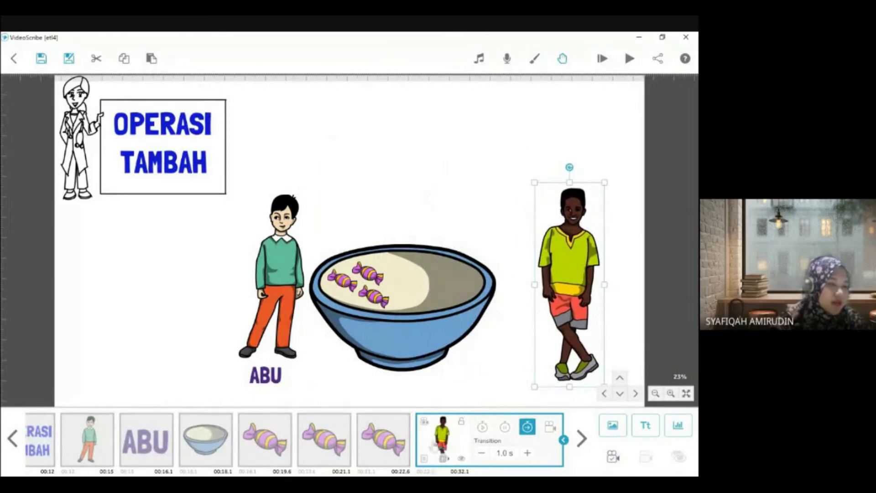
# Change the second boy's skin colour to light tan in his image properties
pyautogui.click(426, 458)
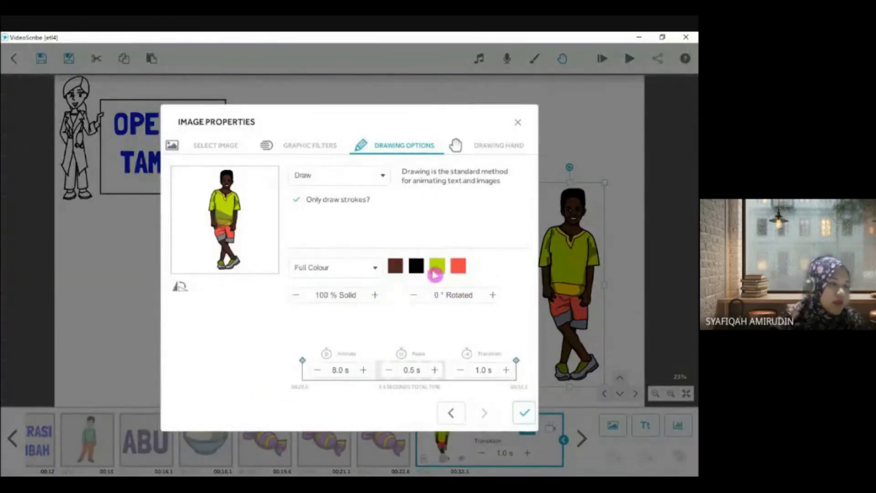
pyautogui.click(395, 269)
pyautogui.click(286, 297)
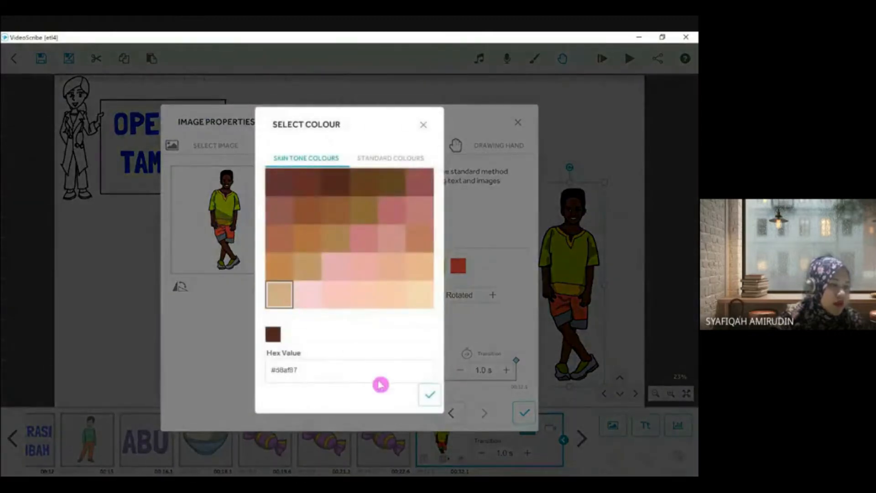
pyautogui.click(429, 400)
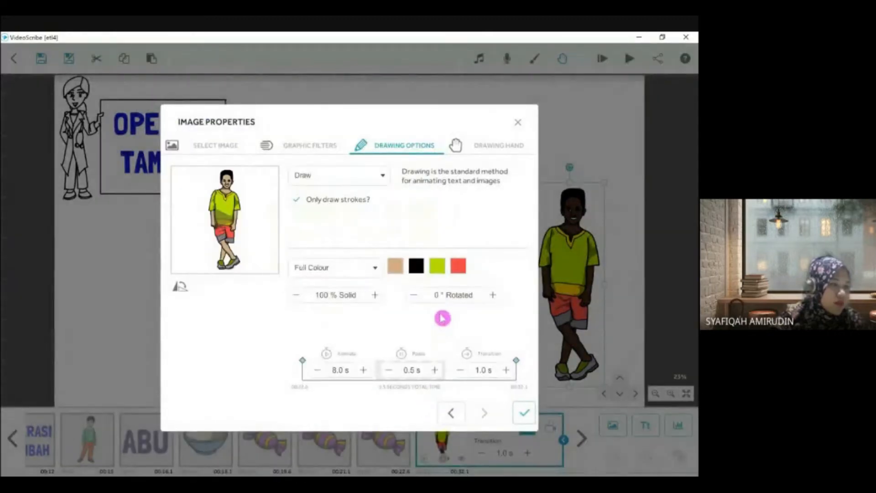
# Recolour the second boy's shirt light pinkish red and his shorts dark red, and apply the image properties
pyautogui.click(443, 269)
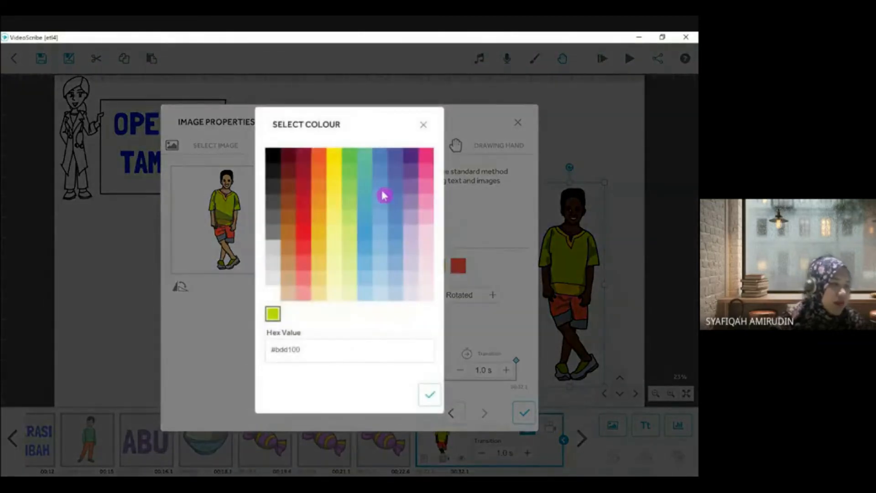
pyautogui.click(303, 280)
pyautogui.click(429, 395)
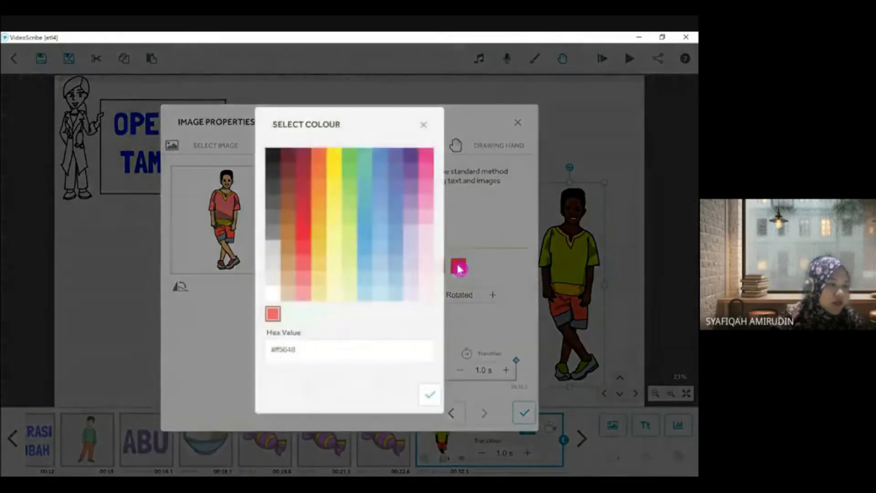
pyautogui.click(458, 266)
pyautogui.click(292, 173)
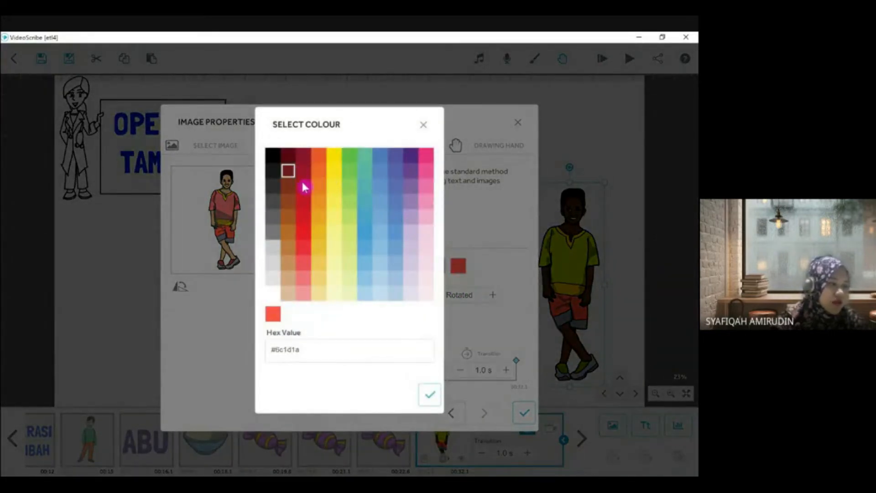
pyautogui.click(430, 395)
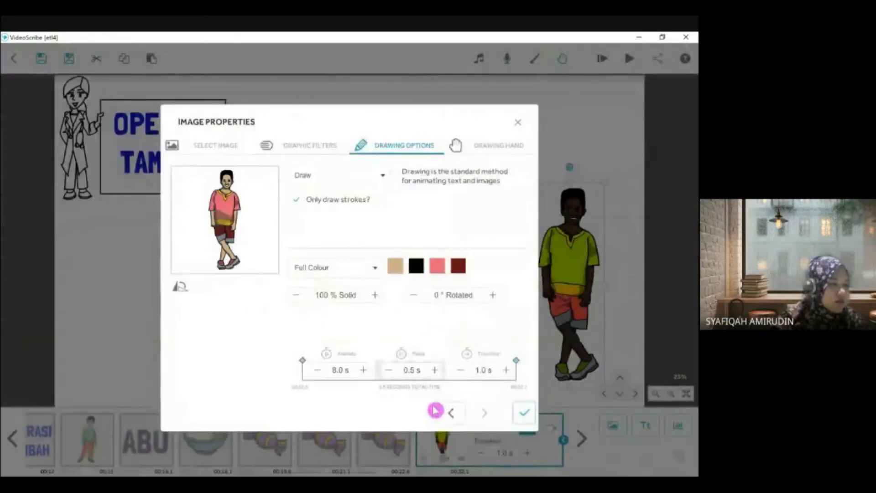
pyautogui.click(524, 413)
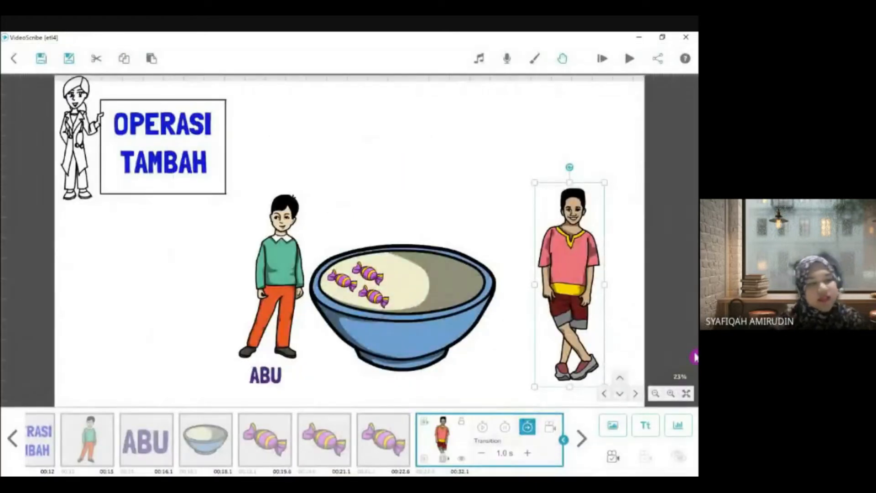
# Shrink the second boy slightly, move him closer to the bowl, and set his camera position to the current view
pyautogui.moveTo(534, 183); pyautogui.dragTo(537, 191)
pyautogui.moveTo(557, 240); pyautogui.dragTo(542, 234)
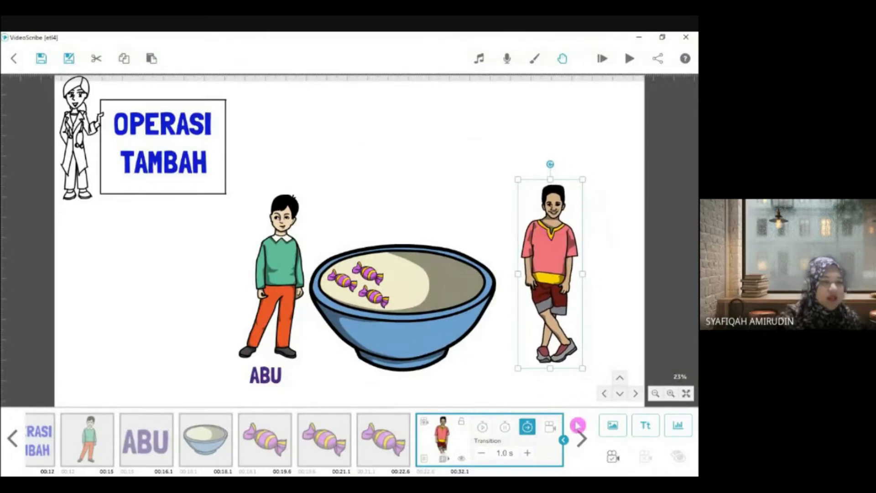
pyautogui.click(613, 457)
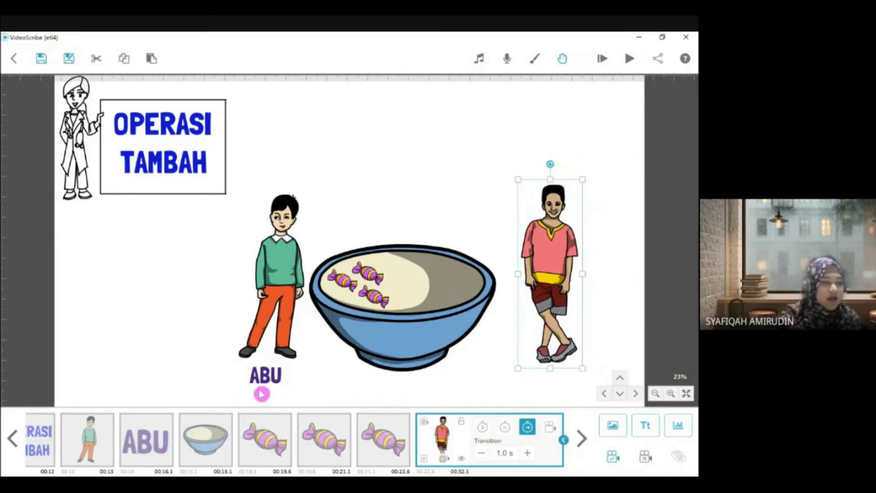
# Copy the ABU label, paste it after the second boy in the timeline, and place the copy beneath his feet
pyautogui.click(147, 452)
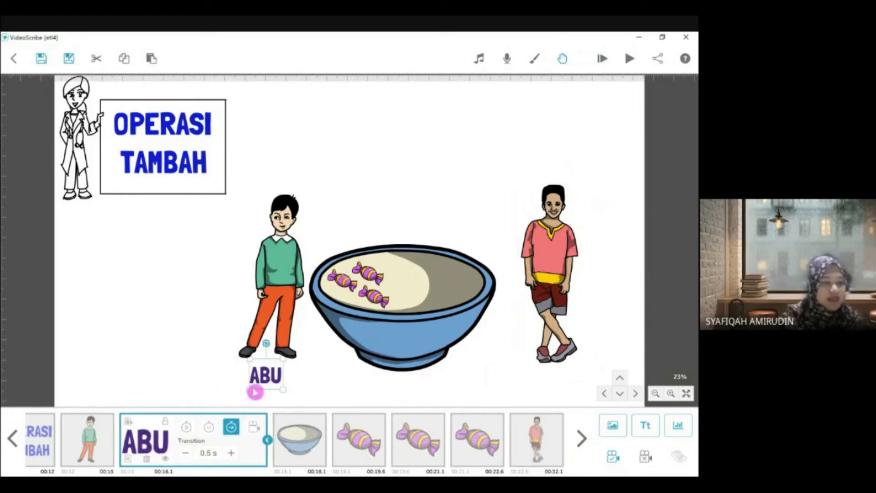
pyautogui.click(309, 376)
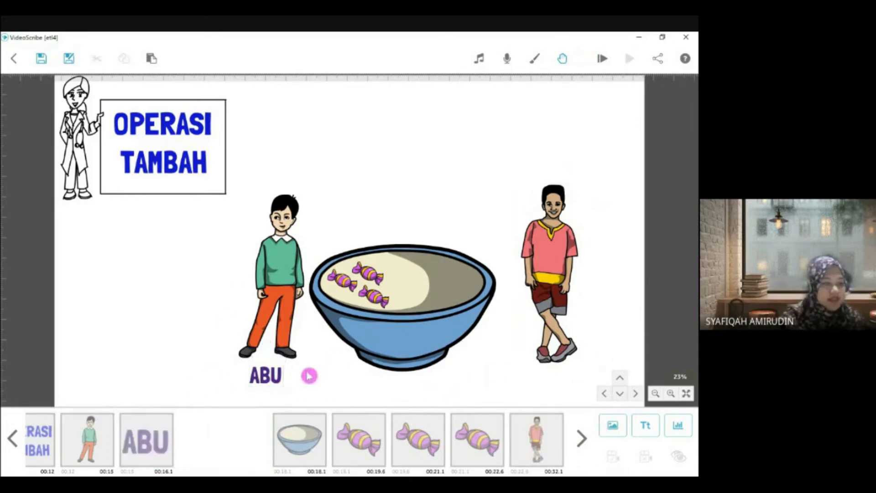
pyautogui.click(164, 440)
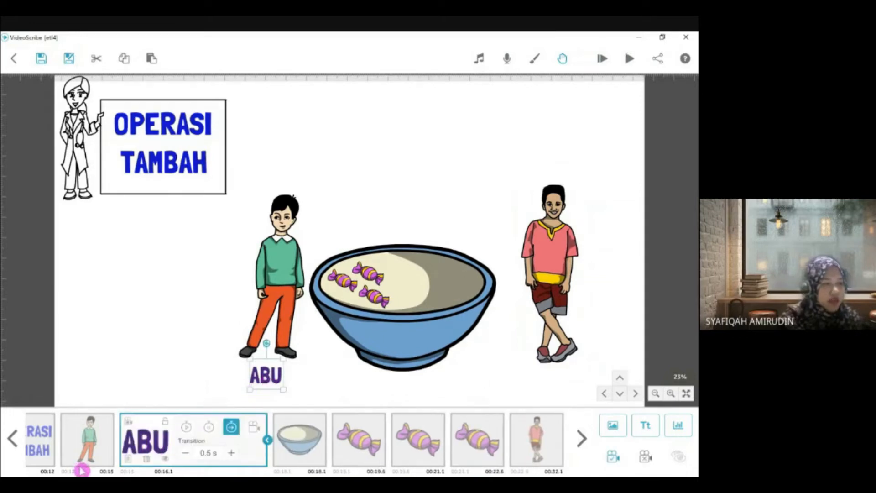
pyautogui.click(125, 61)
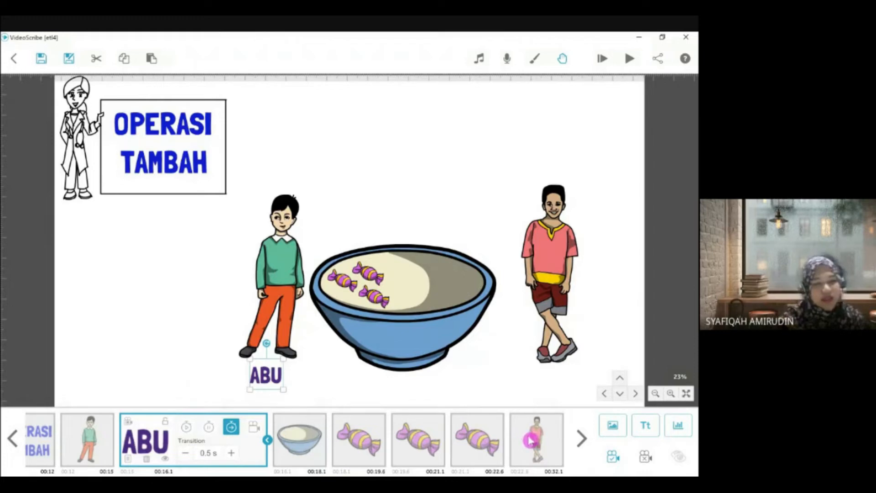
pyautogui.click(536, 436)
pyautogui.moveTo(364, 483)
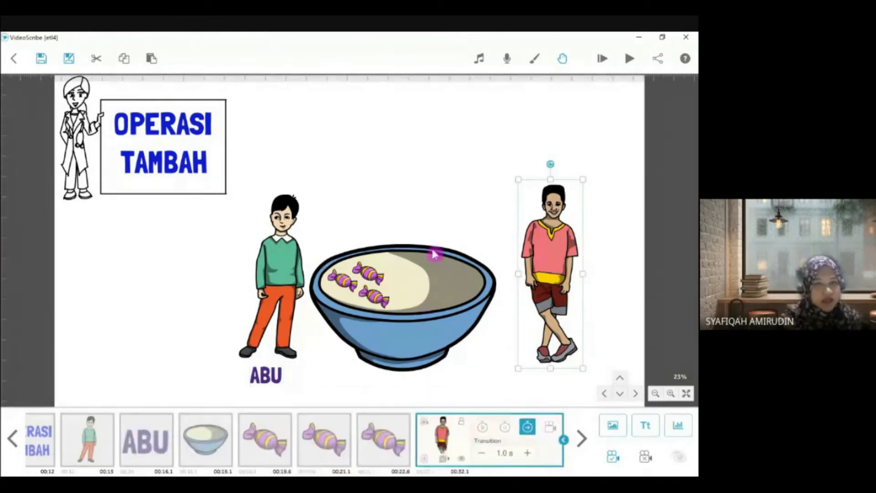
pyautogui.hotkey('ctrl', 'v')
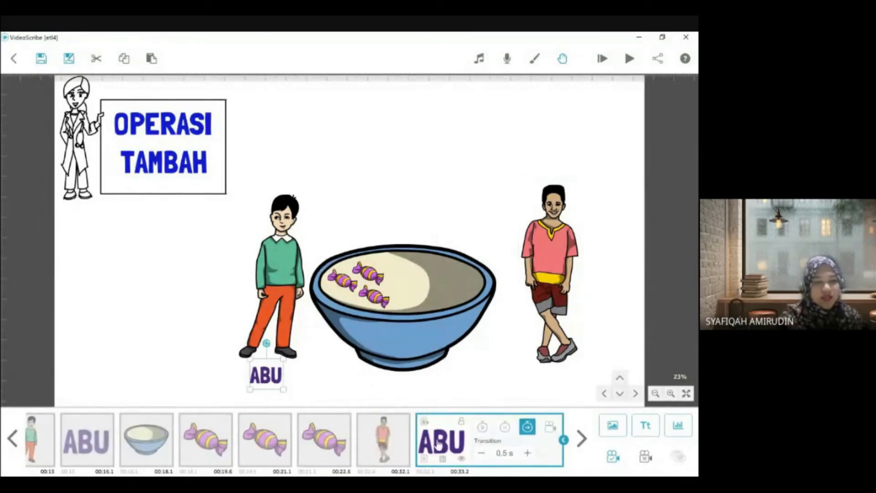
pyautogui.moveTo(274, 381); pyautogui.dragTo(566, 380)
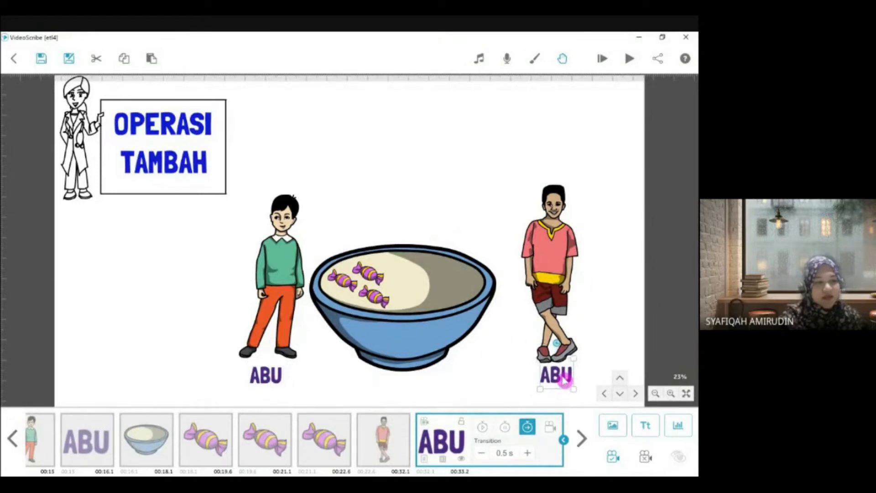
# Change the copied label beneath the second boy to AHMAD, recolour it red, and apply the text properties
pyautogui.click(424, 459)
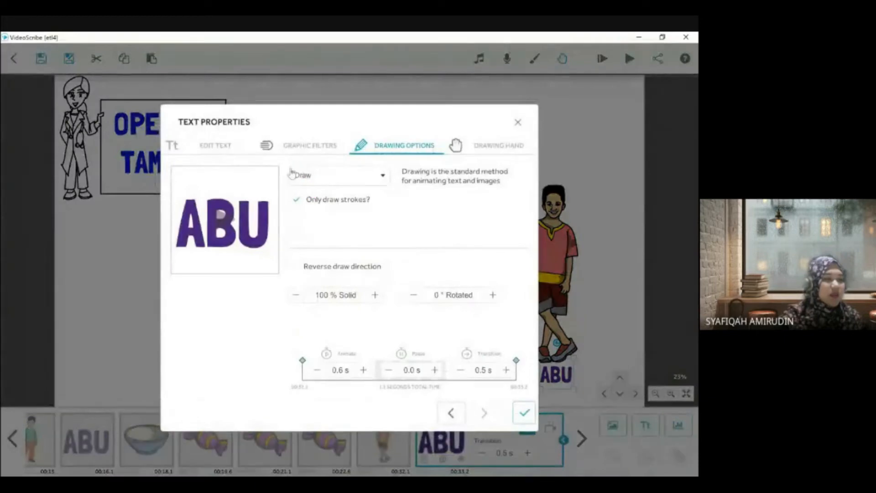
pyautogui.click(225, 146)
pyautogui.moveTo(311, 200); pyautogui.dragTo(144, 205)
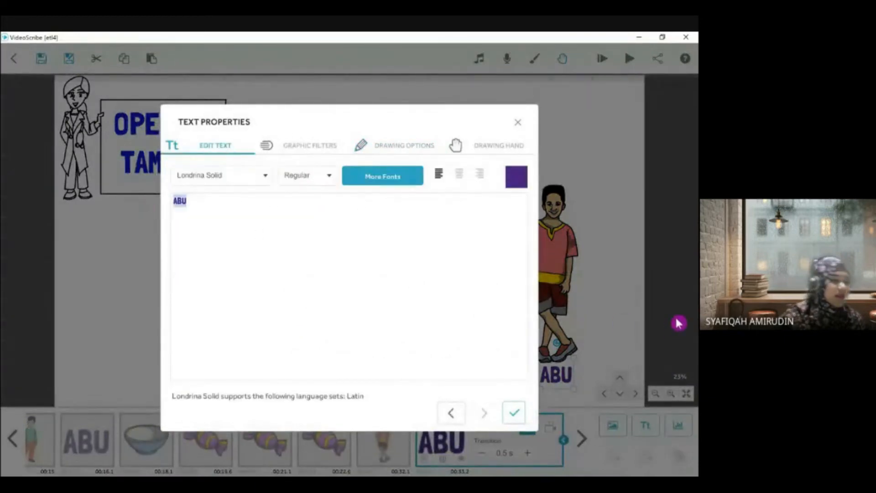
pyautogui.write('AHMAD')
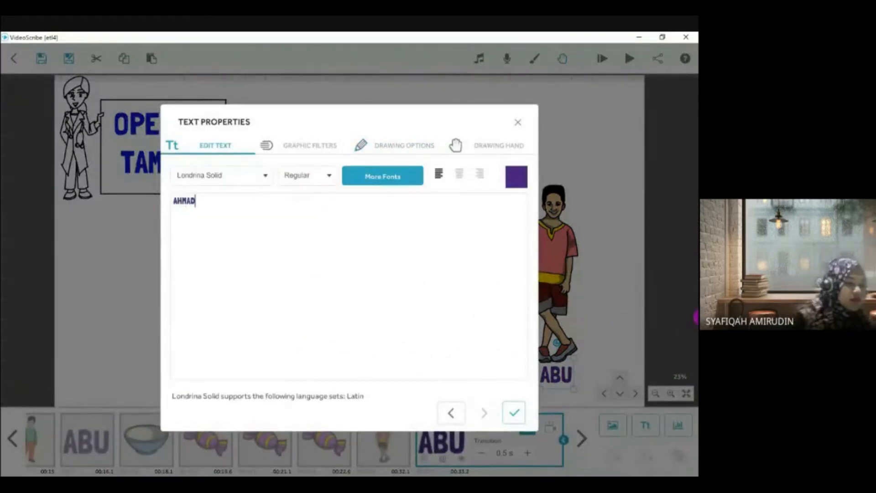
pyautogui.click(516, 178)
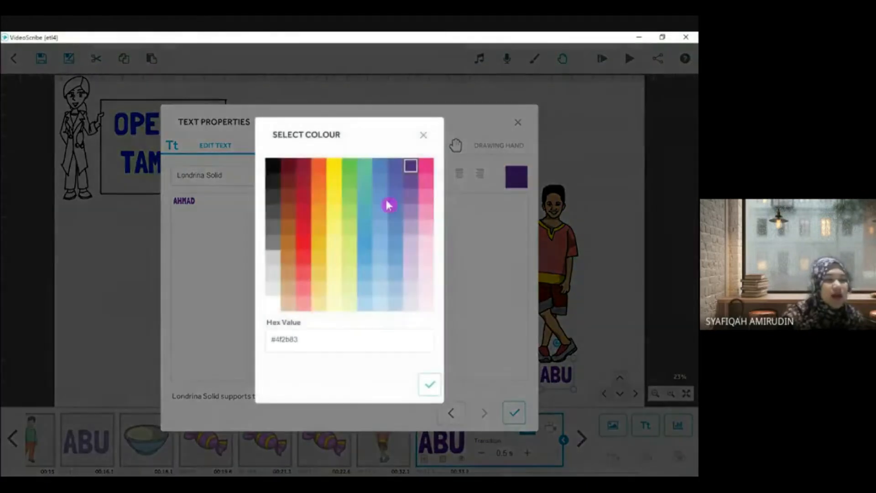
pyautogui.click(301, 258)
pyautogui.click(430, 385)
pyautogui.click(514, 413)
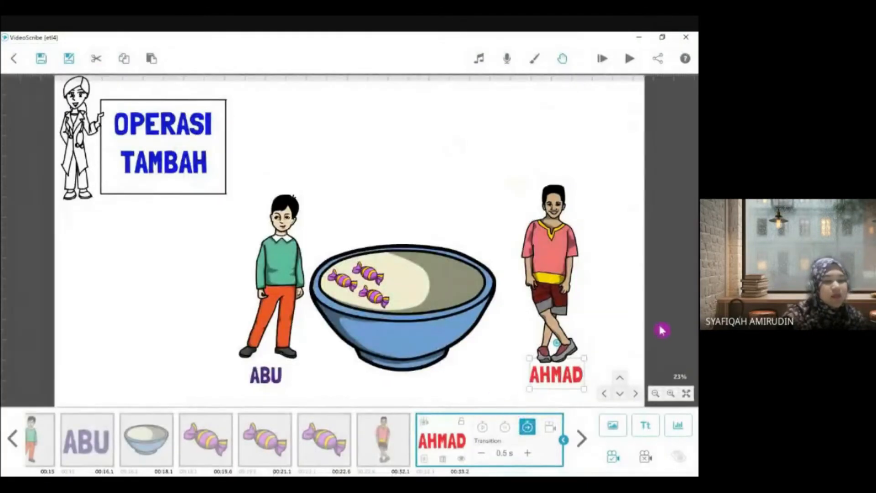
pyautogui.click(608, 336)
# Set the second boy's animate time to 1.5 s
pyautogui.click(370, 458)
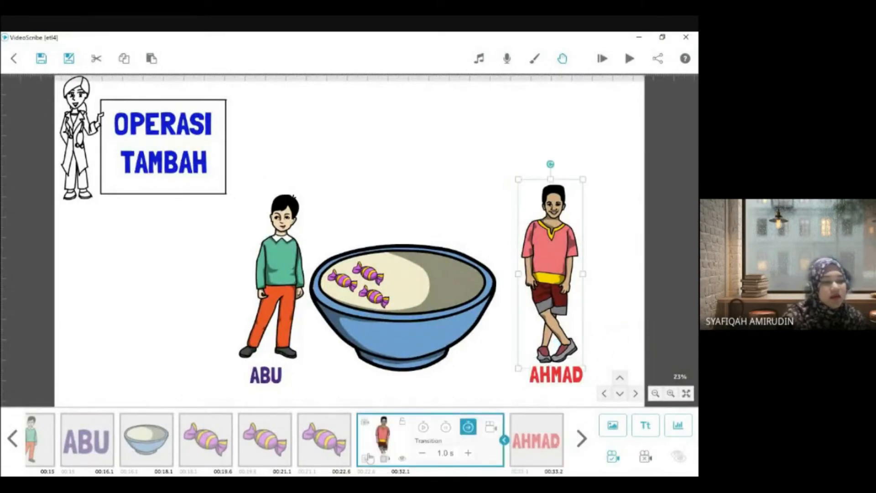
pyautogui.click(424, 426)
pyautogui.click(422, 454)
pyautogui.click(423, 453)
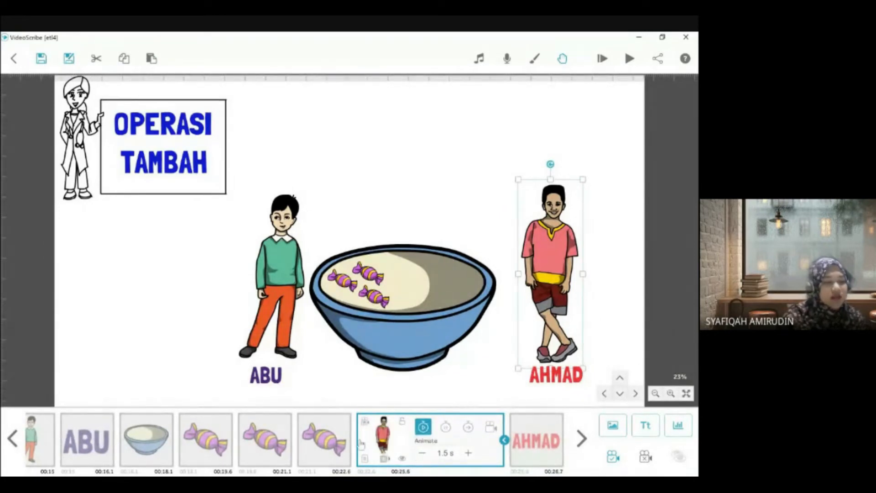
# Preview the animation from the last purple candy through the AHMAD label
pyautogui.click(324, 439)
pyautogui.click(630, 59)
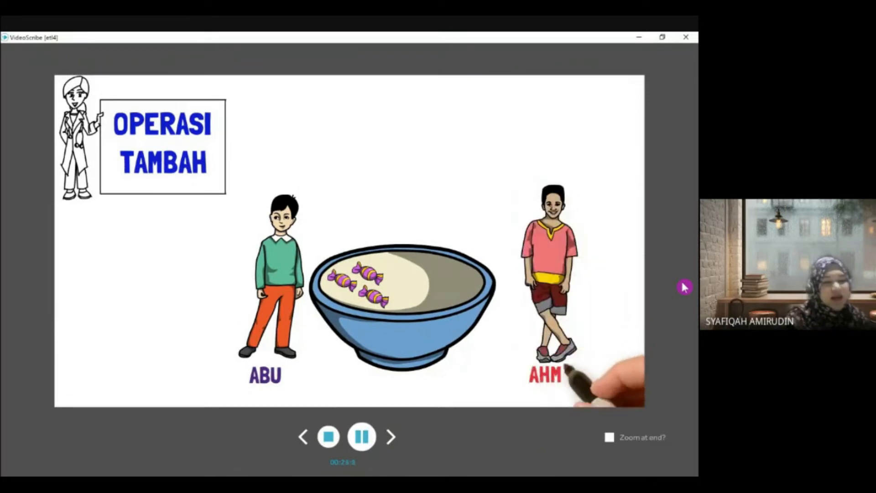
pyautogui.click(430, 445)
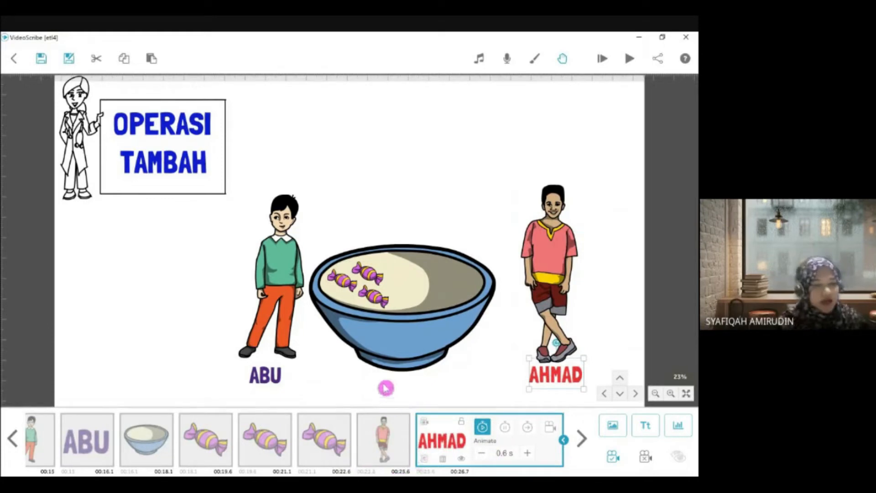
# Copy the last purple candy, paste it after the AHMAD label in the timeline, and place it beside the second boy's head
pyautogui.click(314, 446)
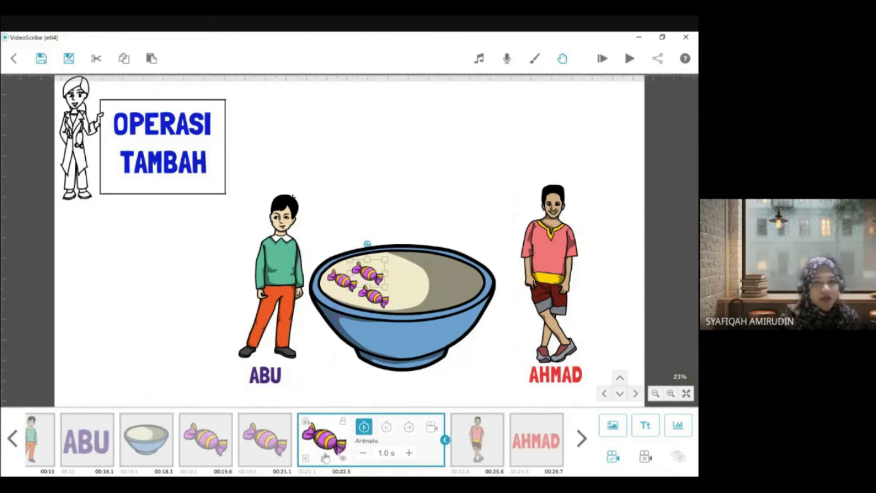
pyautogui.click(537, 448)
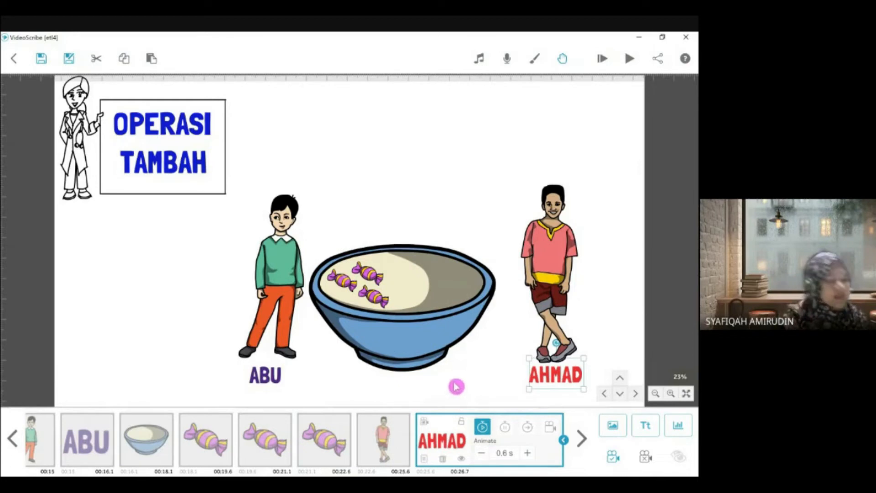
pyautogui.hotkey('ctrl', 'v')
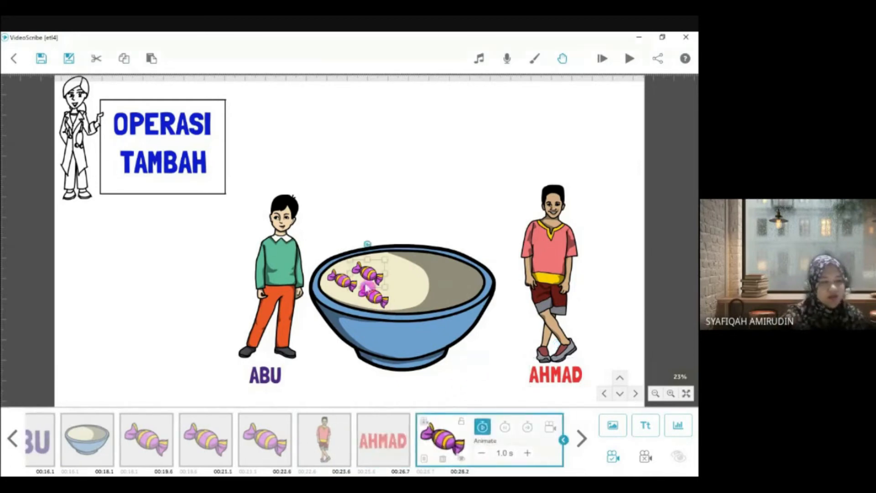
pyautogui.moveTo(395, 266); pyautogui.dragTo(526, 181)
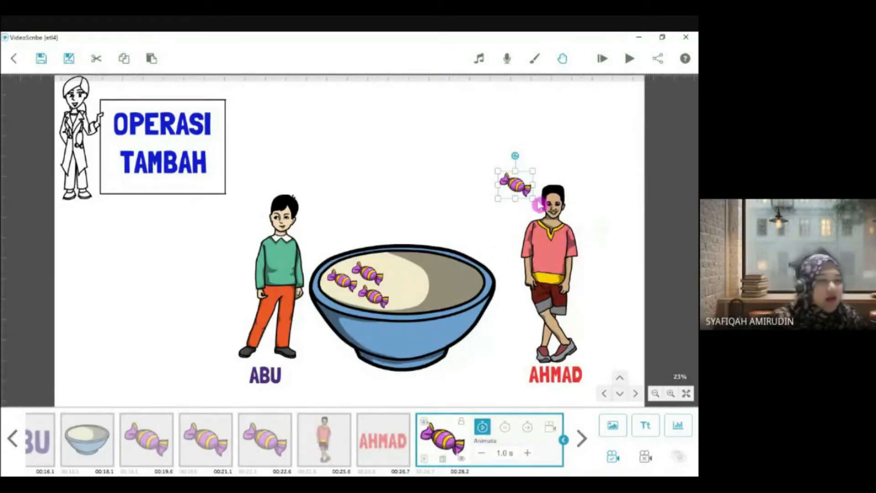
pyautogui.moveTo(531, 189); pyautogui.dragTo(532, 185)
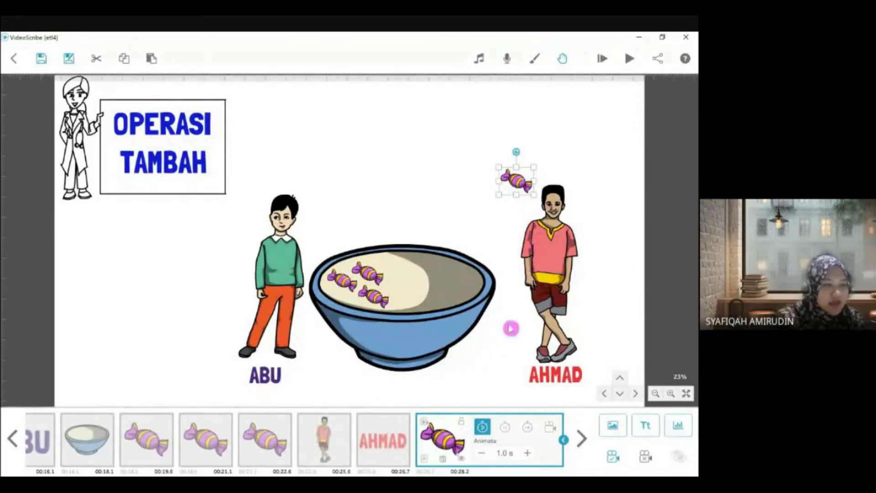
# Recolour the new candy green with pink stripes in its image properties and apply them
pyautogui.click(424, 460)
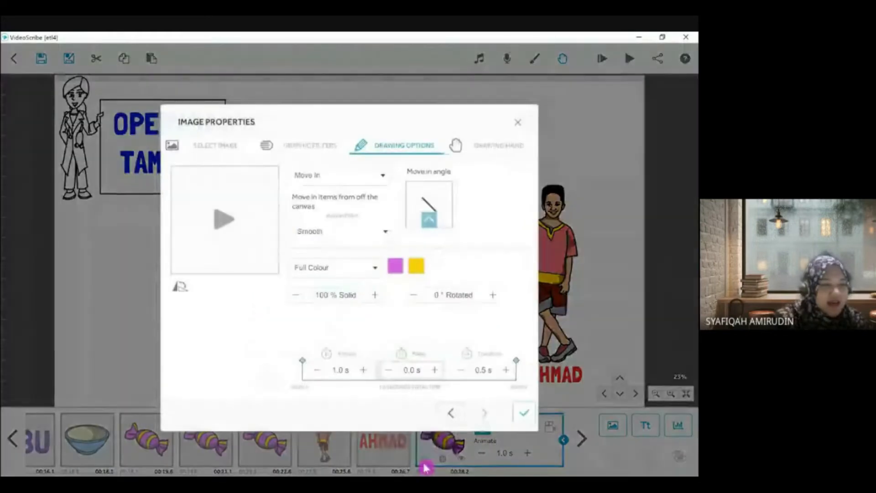
pyautogui.click(396, 266)
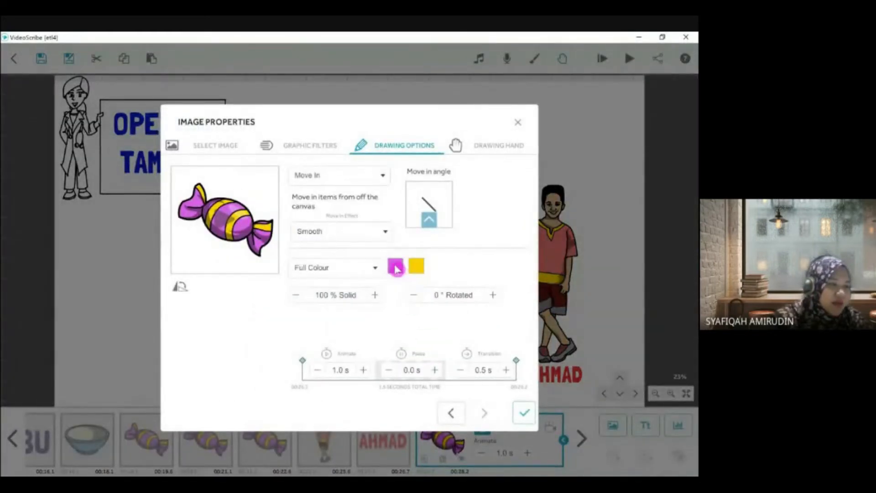
pyautogui.click(429, 395)
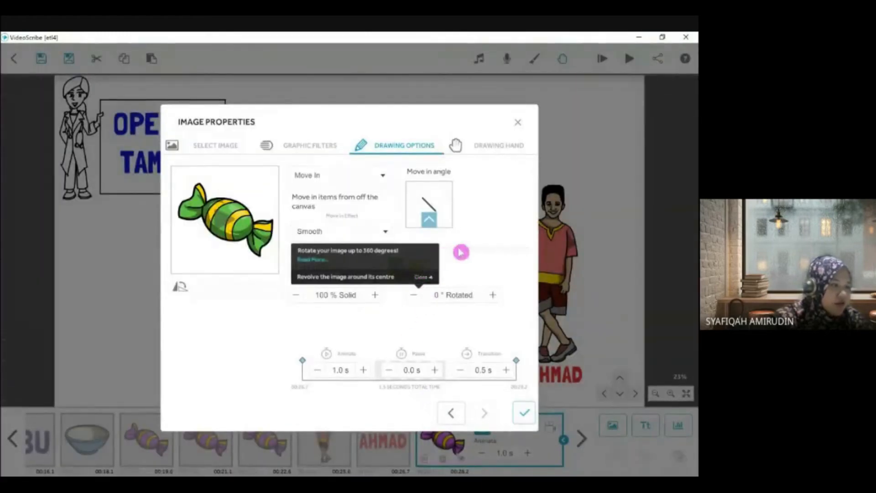
pyautogui.click(417, 265)
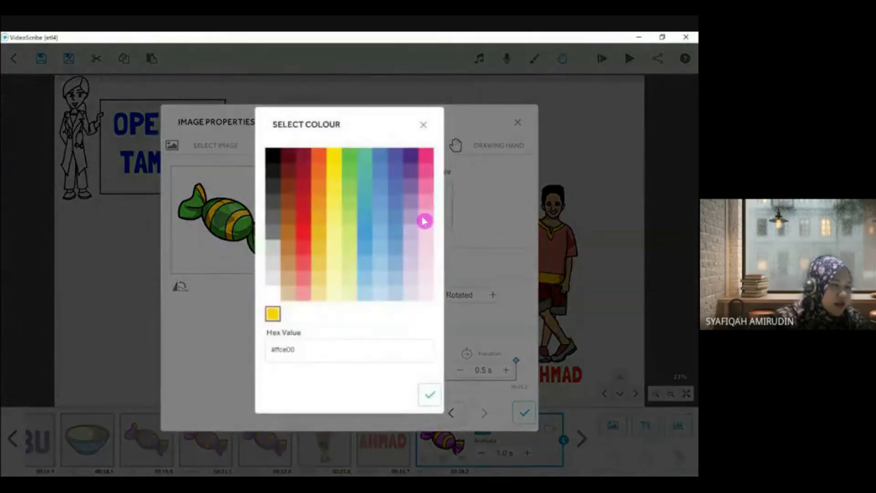
pyautogui.click(430, 394)
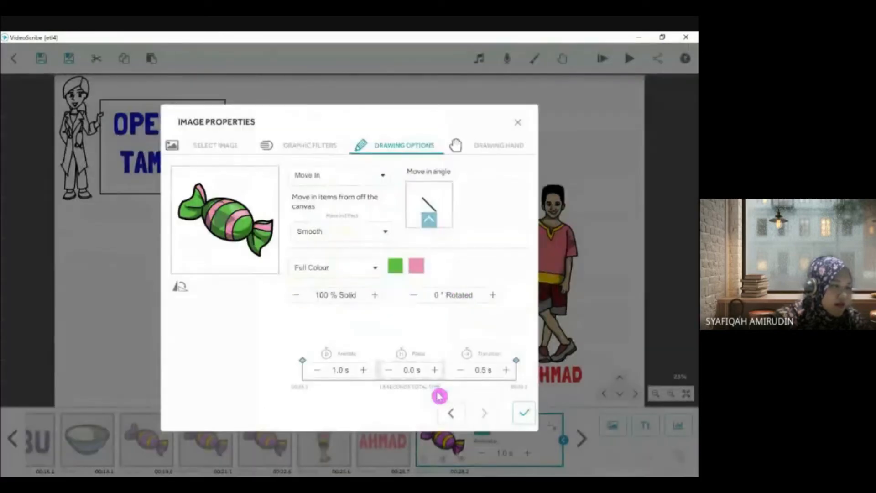
pyautogui.click(524, 413)
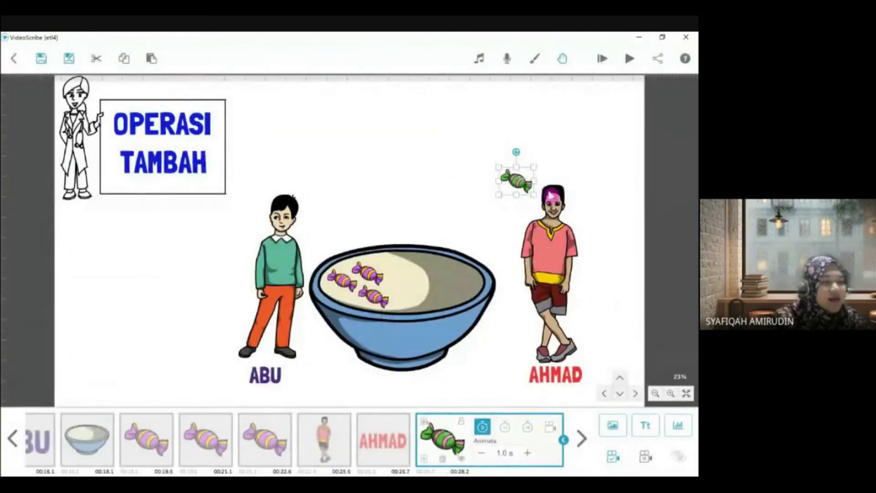
# Enlarge the green candy slightly and set its animate time to 1.5 s in the image properties
pyautogui.moveTo(502, 172); pyautogui.dragTo(491, 163)
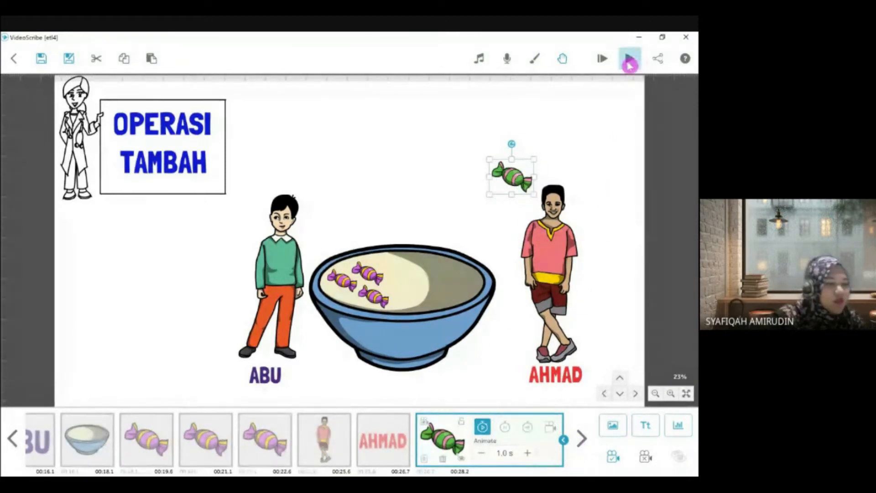
pyautogui.click(554, 279)
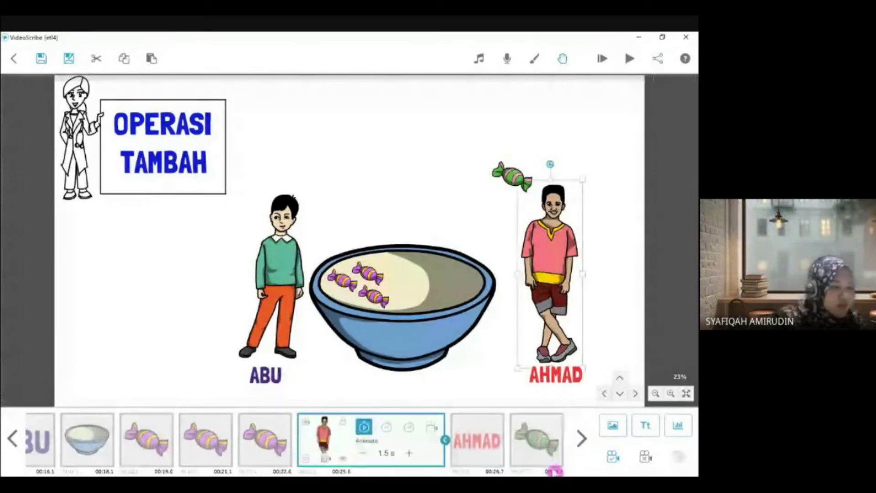
pyautogui.click(554, 469)
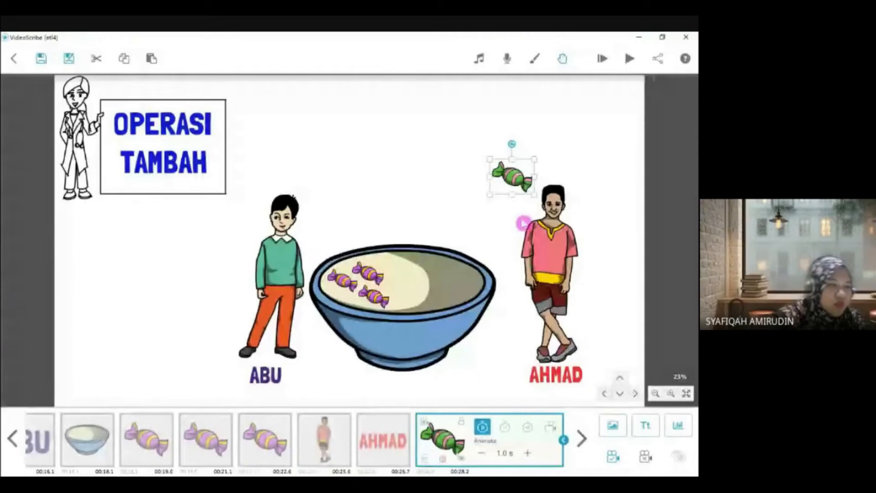
pyautogui.click(416, 463)
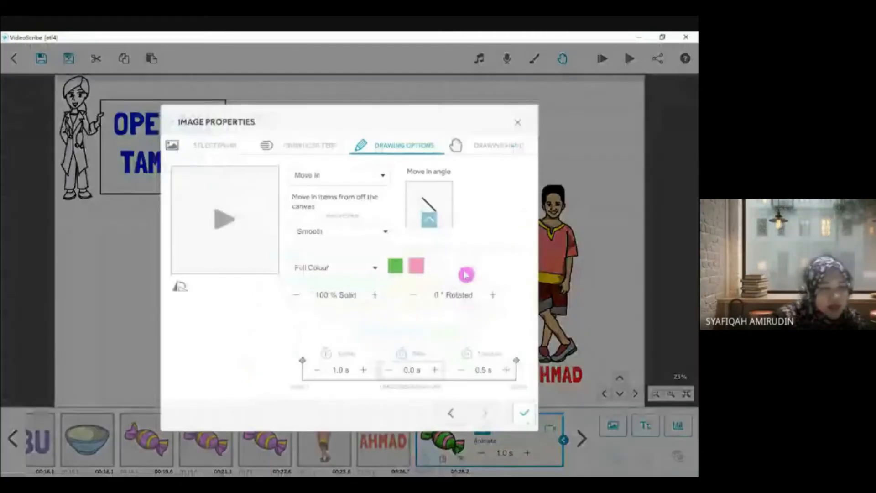
pyautogui.click(520, 419)
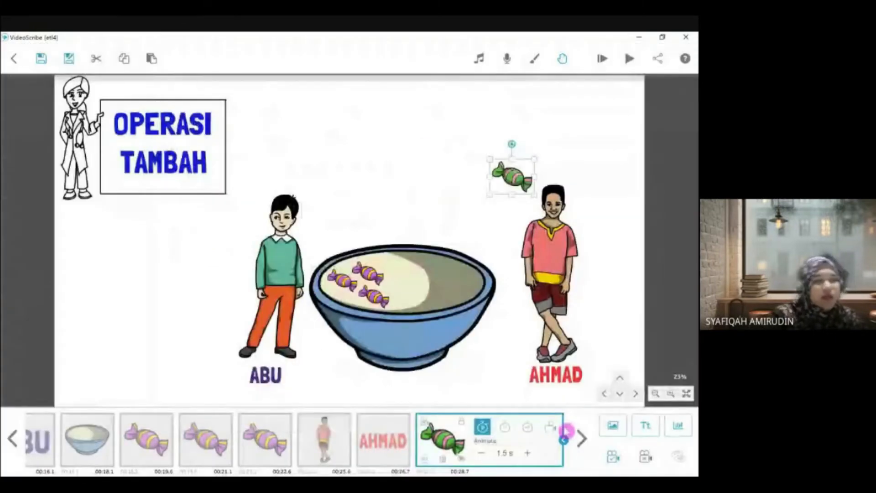
pyautogui.click(565, 430)
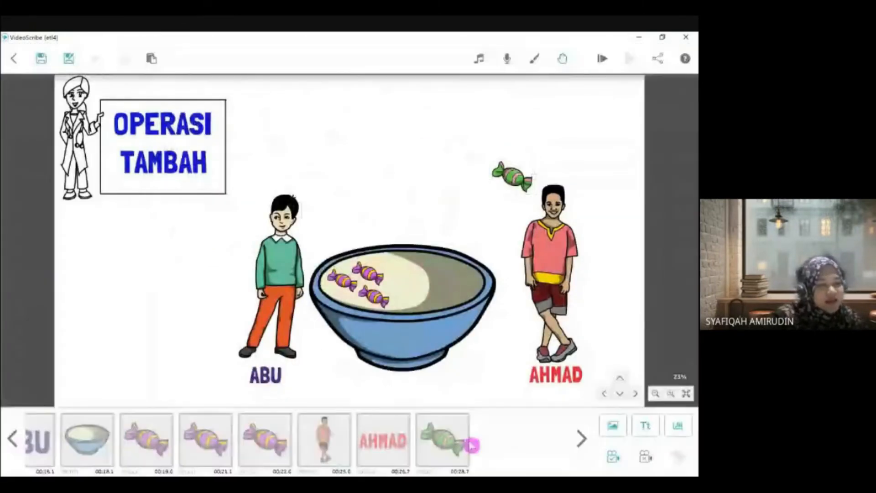
# Preview the green candy's move-in animation and stop playback
pyautogui.click(472, 445)
pyautogui.click(630, 59)
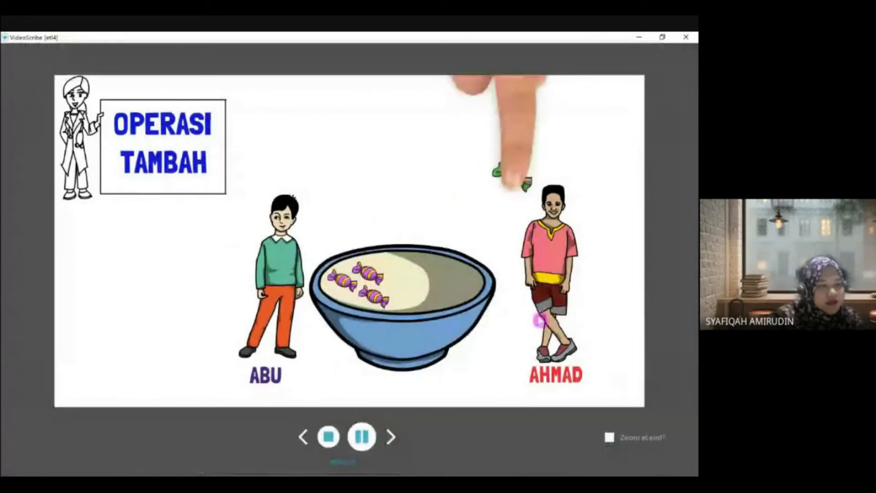
pyautogui.click(343, 431)
# Duplicate the green candy at the end of the timeline and place the copy just below the first one
pyautogui.click(431, 445)
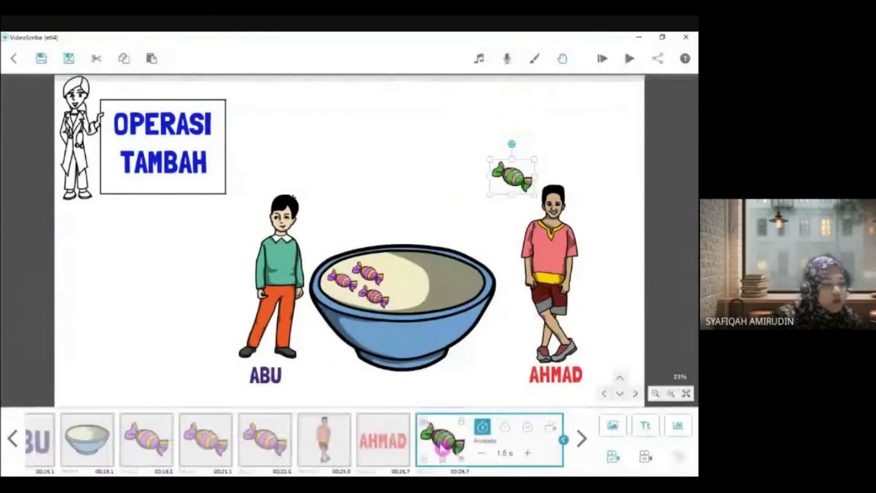
pyautogui.click(575, 370)
pyautogui.moveTo(512, 190); pyautogui.dragTo(502, 214)
pyautogui.click(606, 180)
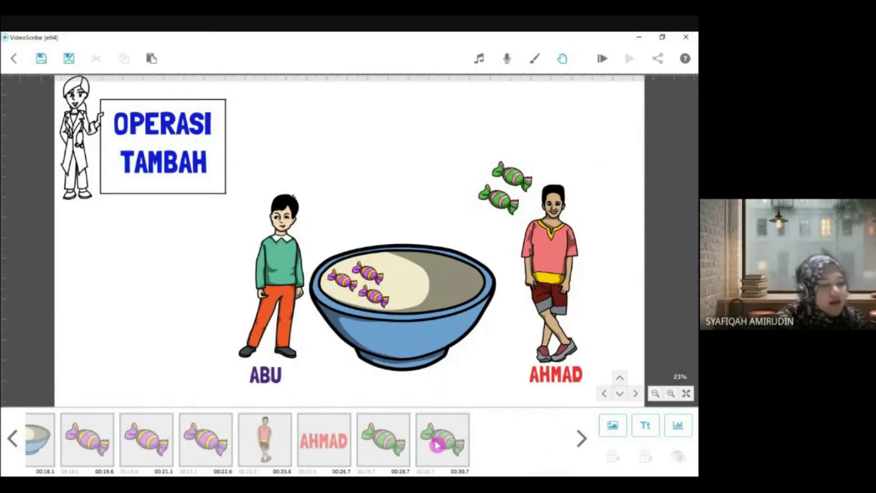
# Preview the animation from the AHMAD label through both green candies and stop playback
pyautogui.click(347, 440)
pyautogui.click(630, 59)
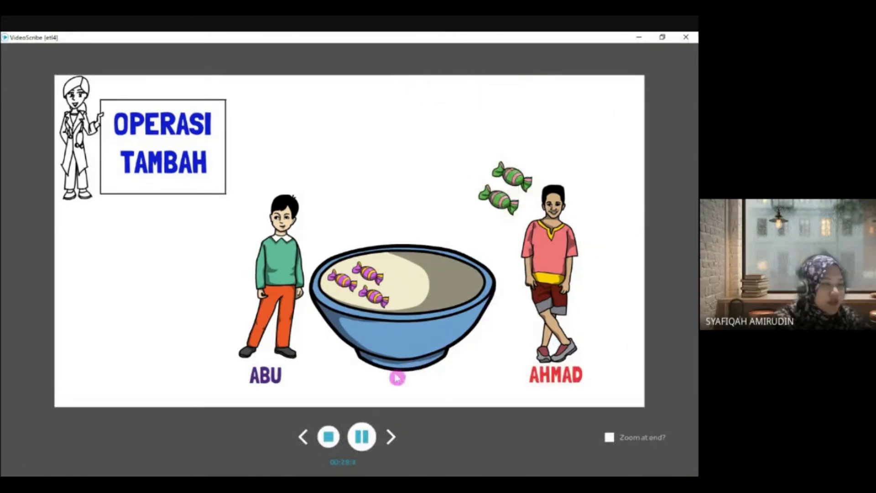
pyautogui.click(328, 437)
# Shorten the animate time of both green candies to 1.0 s
pyautogui.click(480, 450)
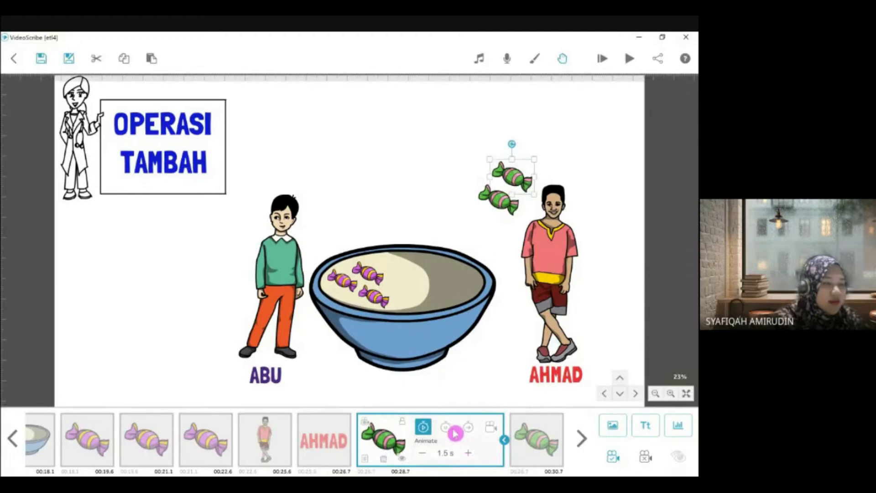
pyautogui.click(527, 450)
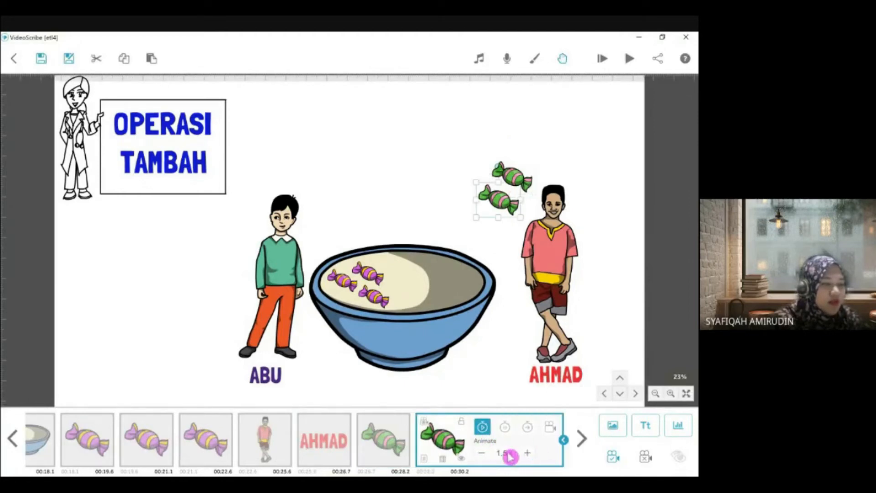
pyautogui.click(397, 431)
pyautogui.click(446, 426)
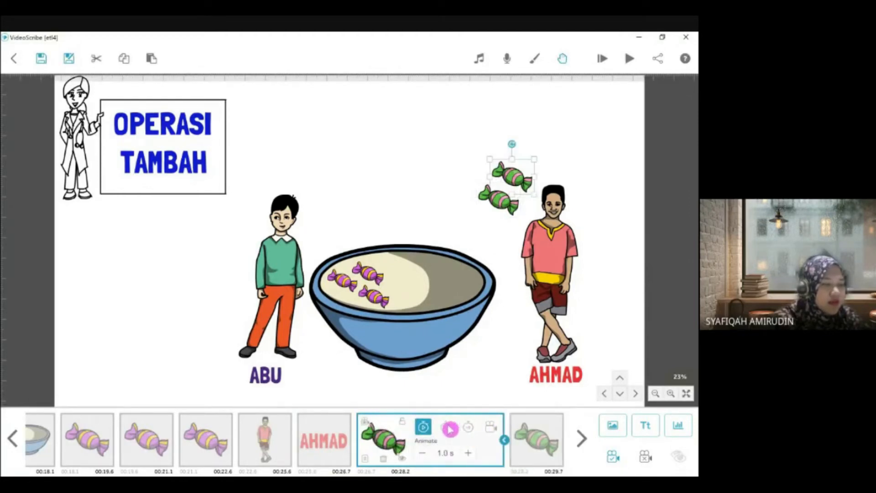
# Duplicate both green candies beside Ahmad at the end of the timeline
pyautogui.click(447, 392)
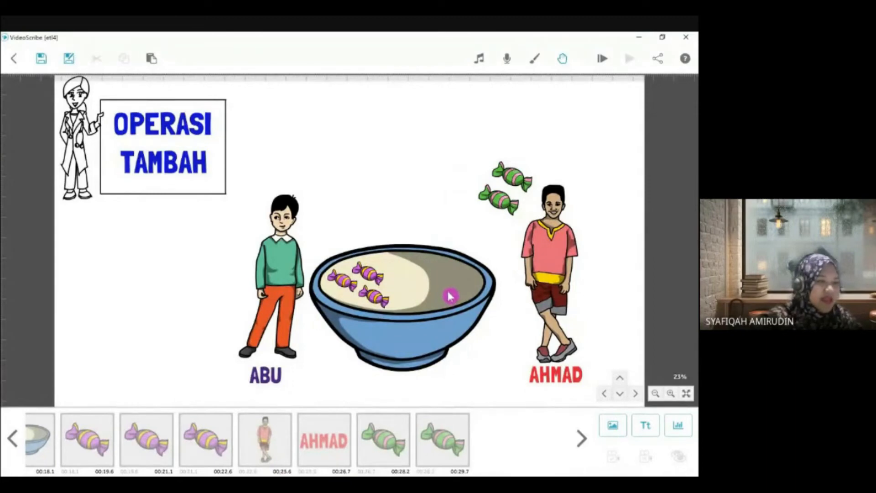
pyautogui.click(397, 452)
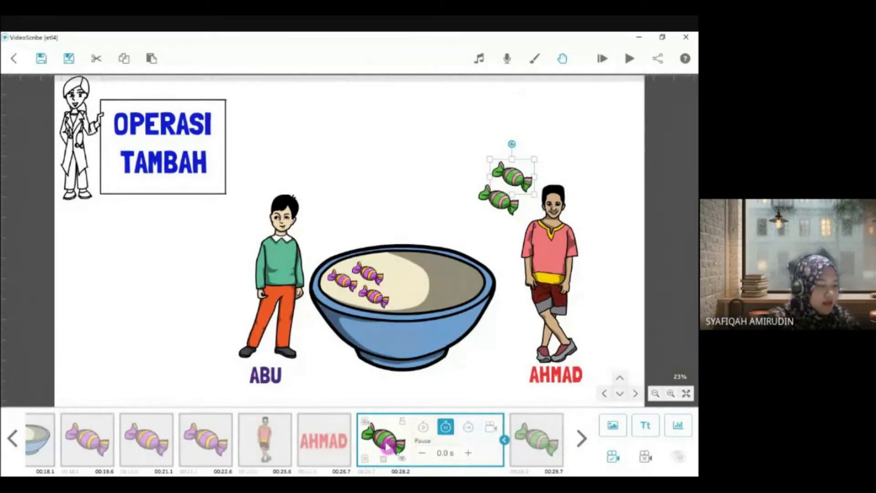
pyautogui.keyDown('shift'); pyautogui.click(525, 462); pyautogui.keyUp('shift')
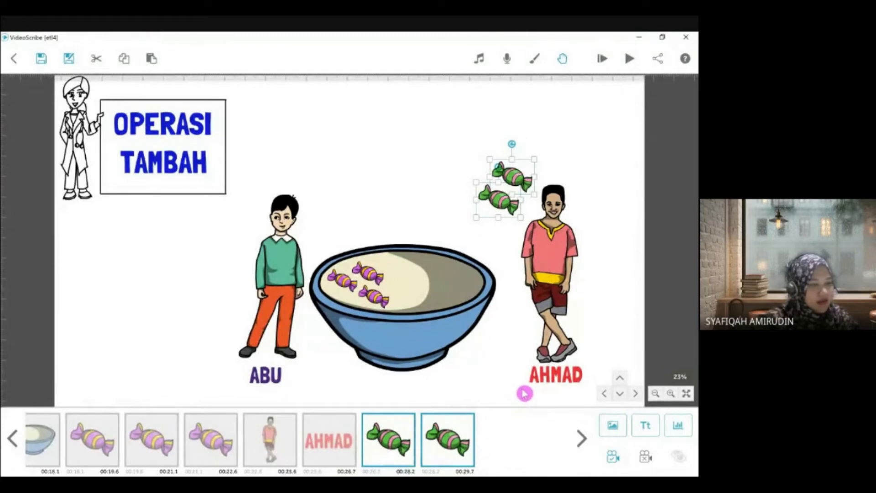
pyautogui.hotkey('ctrl', 'v')
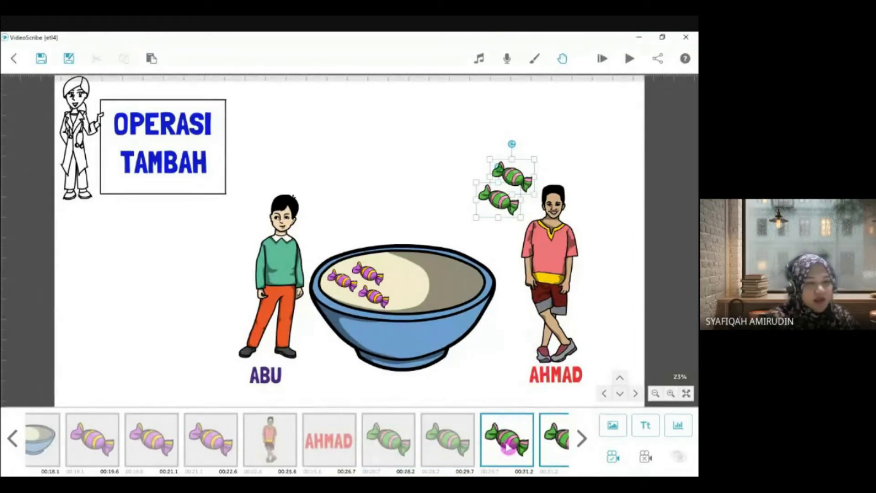
# Move the two copied green candies together into the shaded right half of the bowl
pyautogui.moveTo(495, 213); pyautogui.dragTo(416, 297)
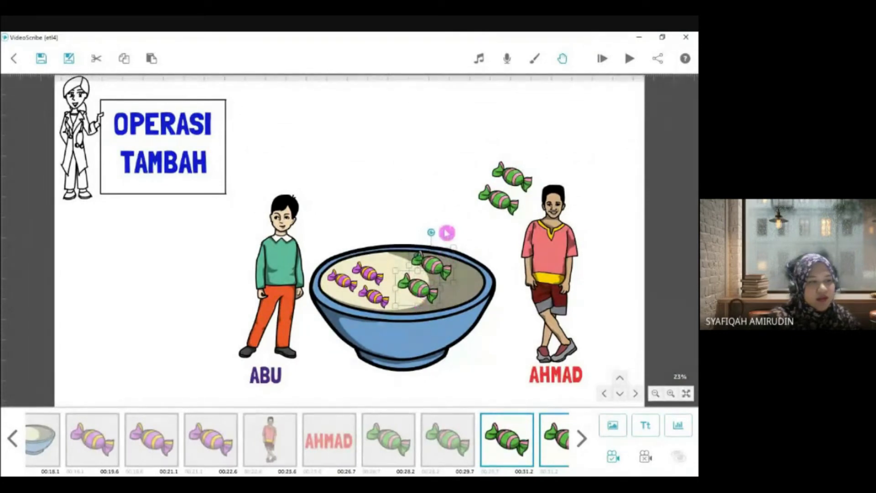
pyautogui.moveTo(435, 272)
pyautogui.mouseDown()
pyautogui.moveTo(511, 181)
pyautogui.moveTo(428, 281)
pyautogui.mouseUp()
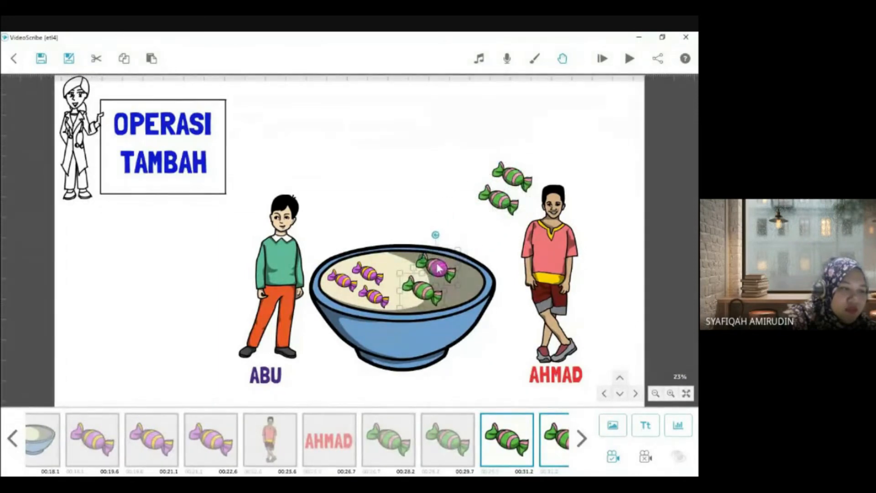
pyautogui.click(455, 210)
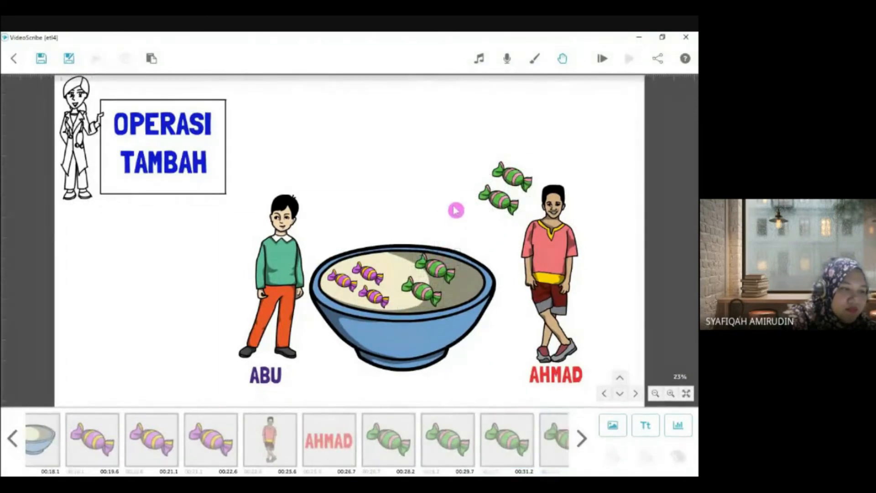
# Preview the animation from the AHMAD label through the green candies copied into the bowl
pyautogui.click(582, 439)
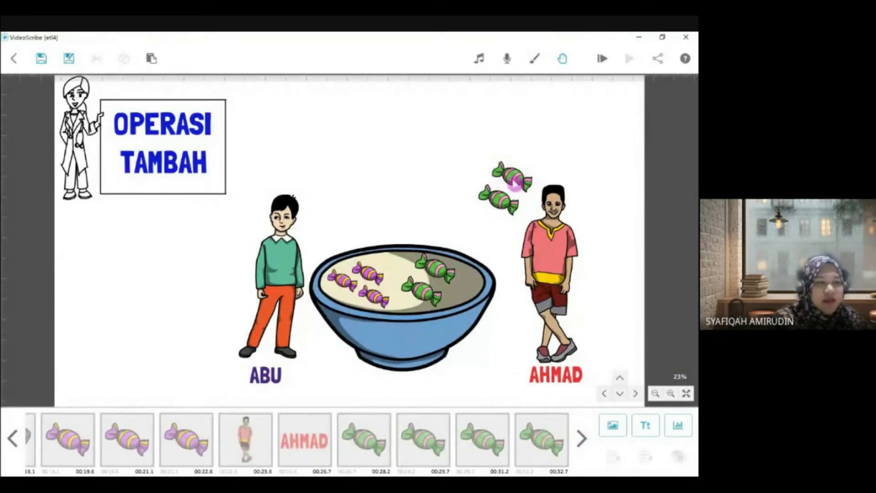
pyautogui.click(319, 439)
pyautogui.click(630, 64)
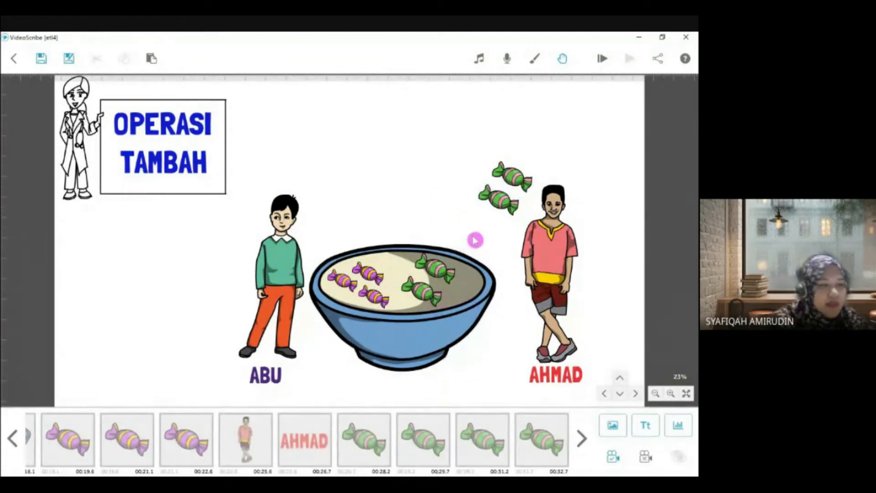
# Examine which timeline items correspond to the green candies in the bowl and the originals beside Ahmad
pyautogui.click(423, 296)
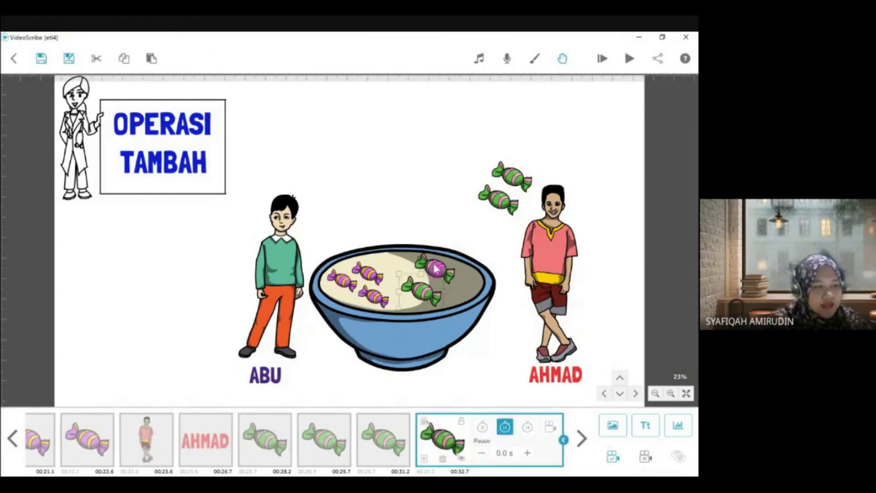
pyautogui.click(436, 268)
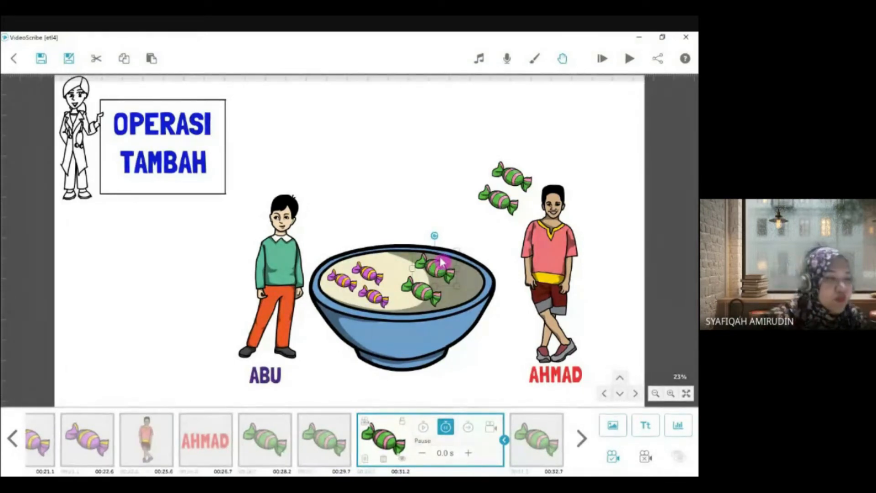
pyautogui.click(426, 298)
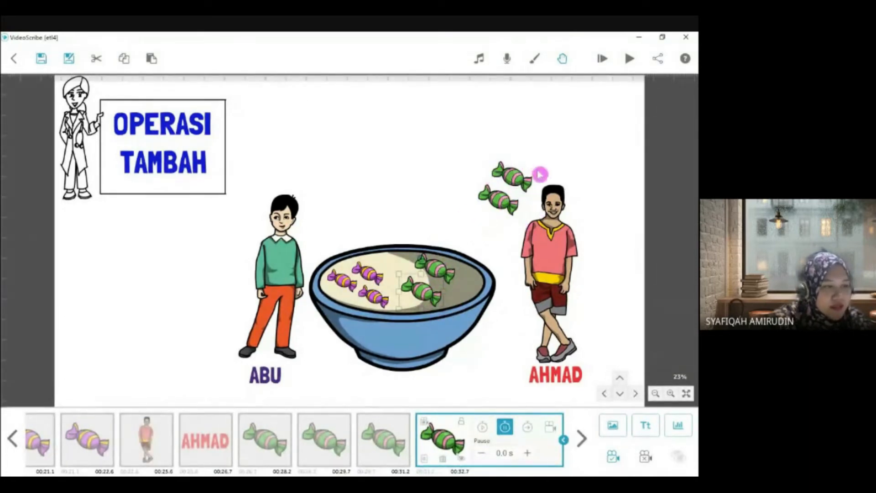
pyautogui.click(502, 158)
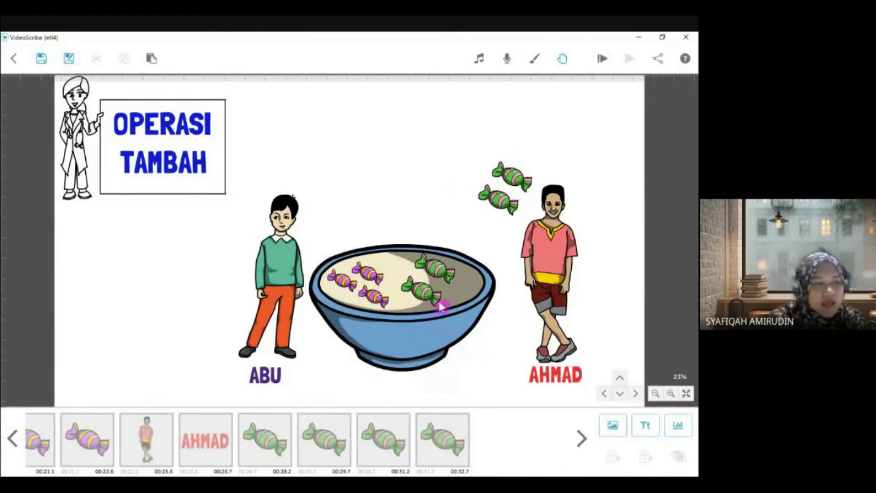
pyautogui.click(397, 445)
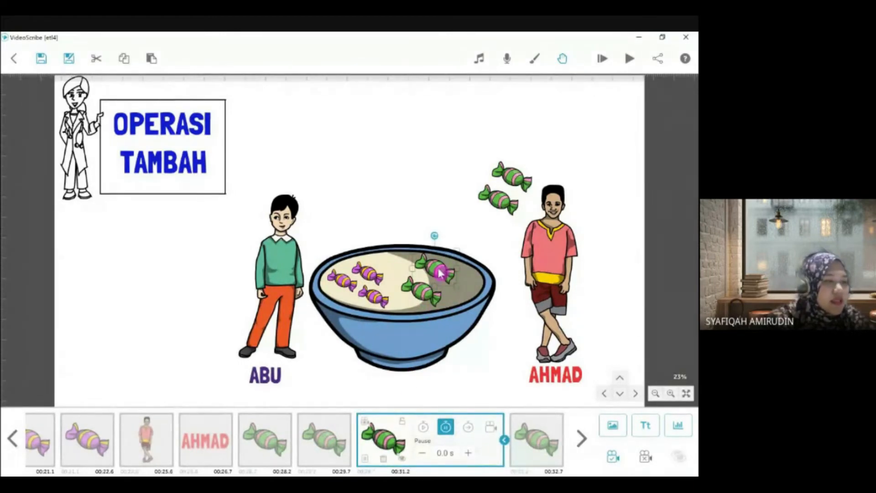
pyautogui.click(509, 179)
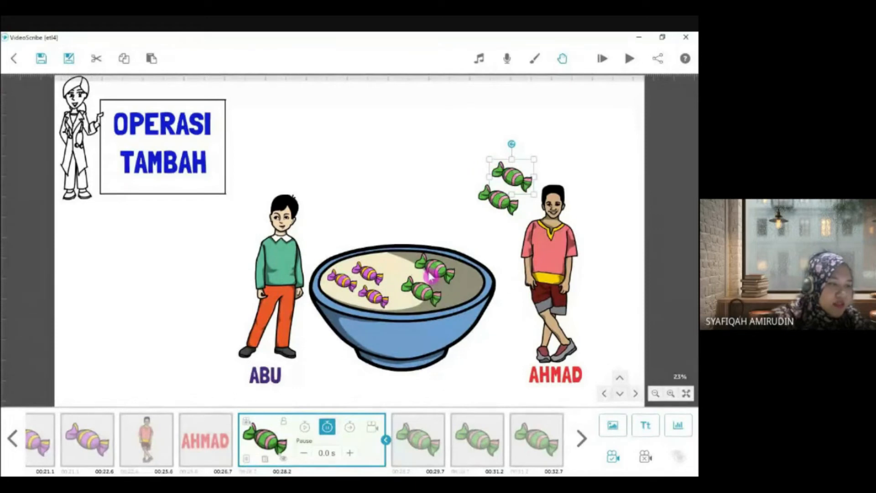
pyautogui.click(477, 442)
pyautogui.click(443, 224)
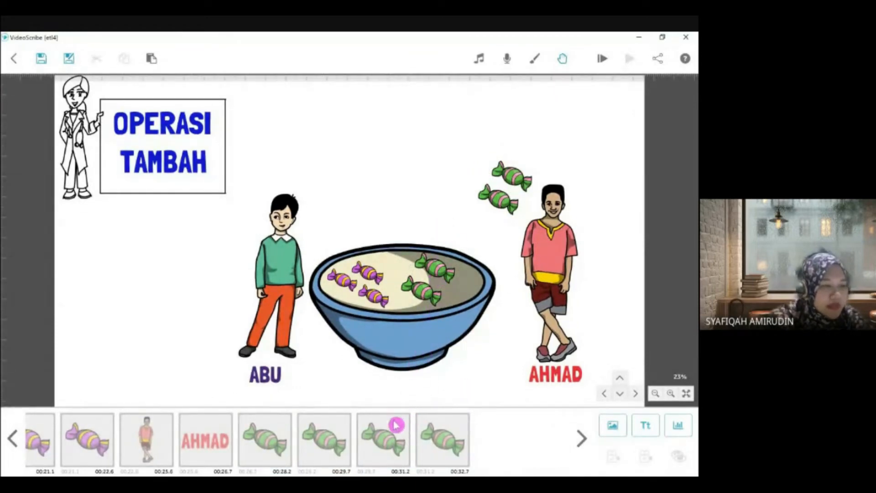
# Set the upper green candy in the bowl to Morph from the first green candy beside Ahmad
pyautogui.click(398, 437)
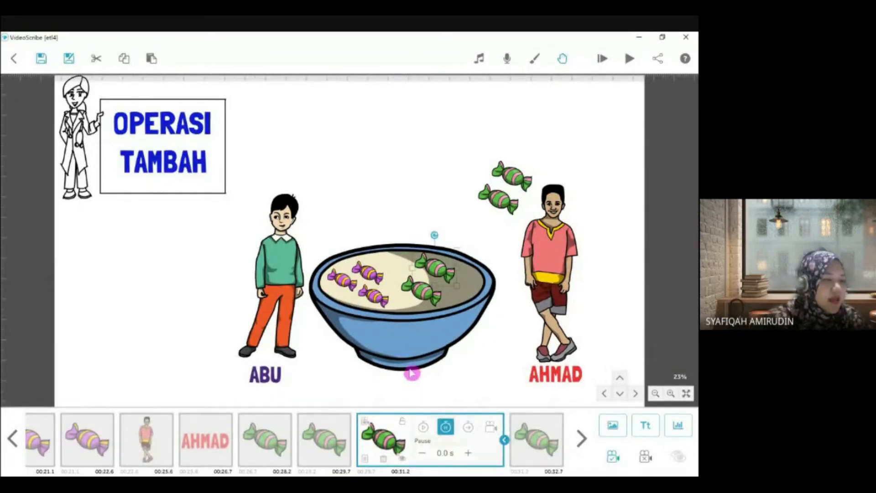
pyautogui.doubleClick(432, 274)
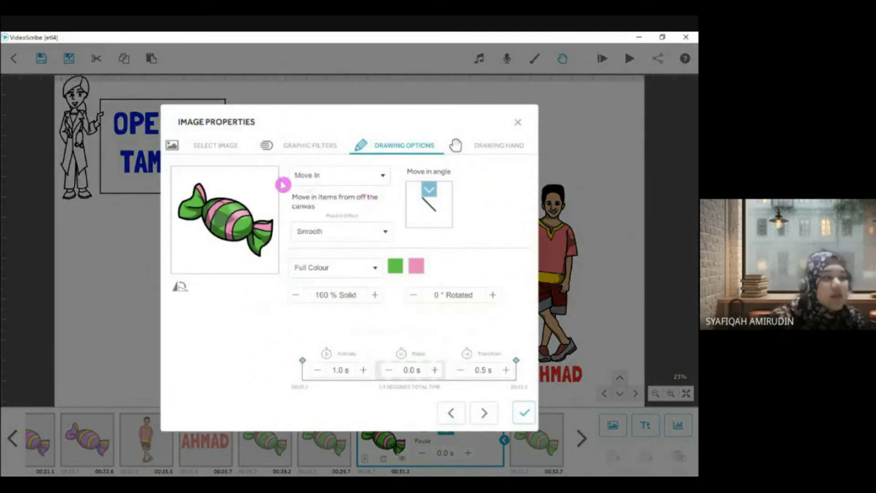
pyautogui.click(372, 178)
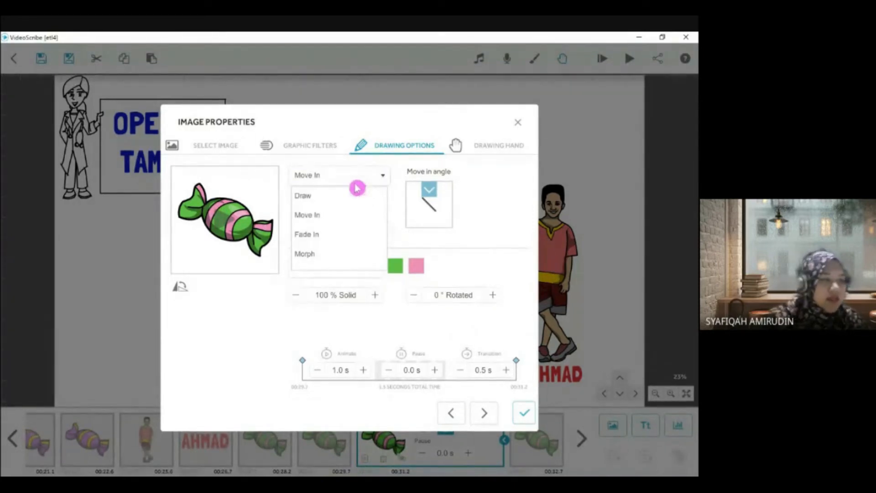
pyautogui.click(307, 253)
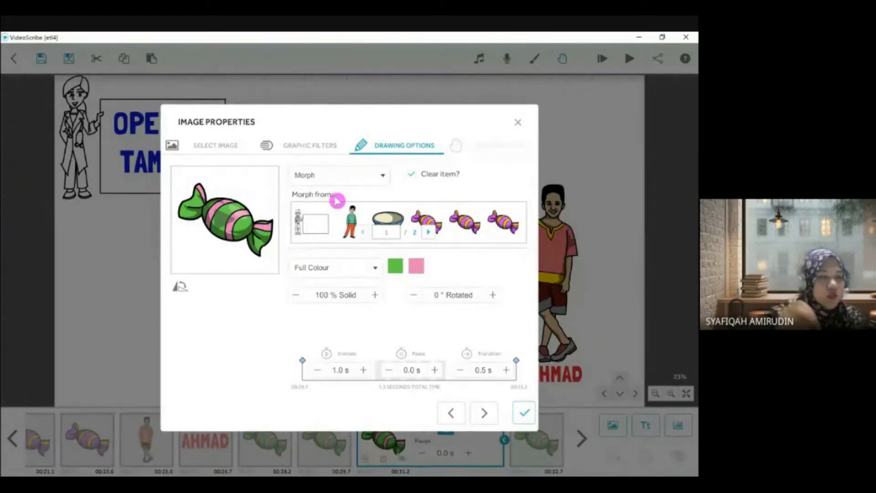
pyautogui.click(433, 222)
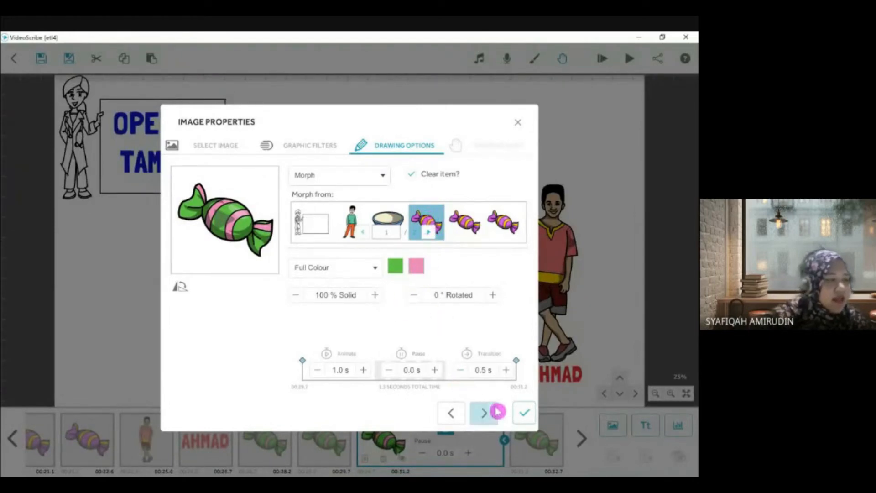
pyautogui.click(431, 234)
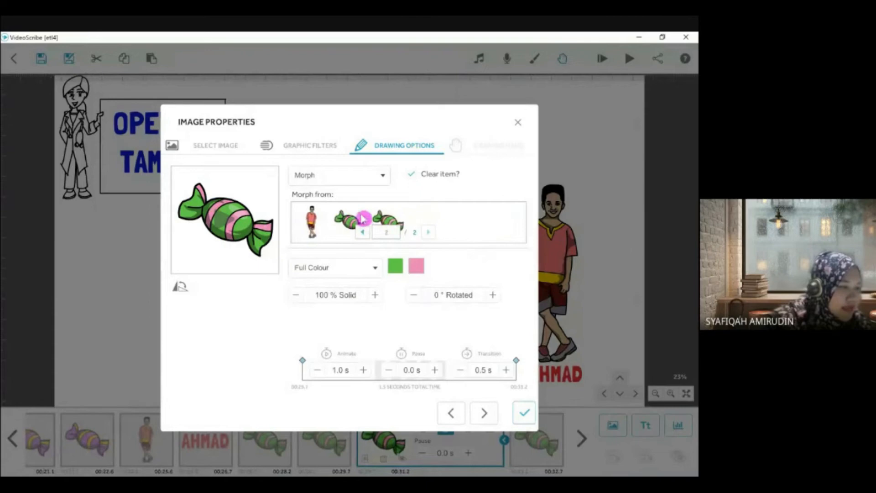
pyautogui.click(362, 231)
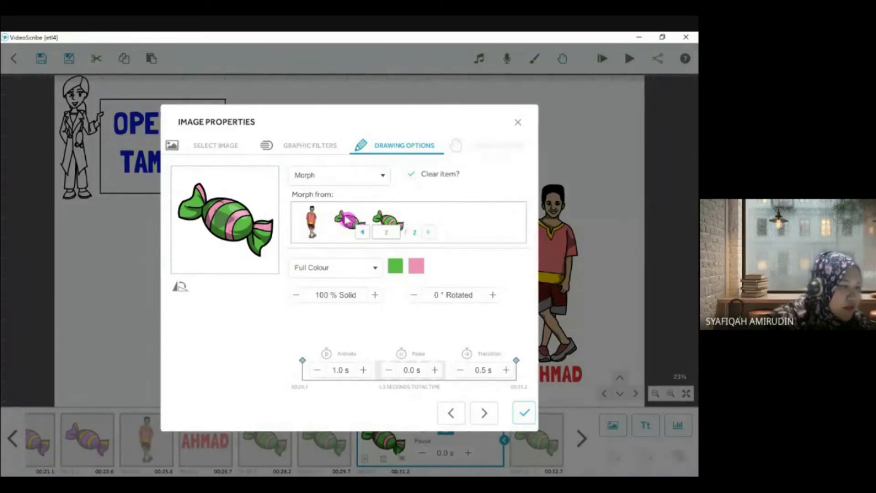
pyautogui.click(363, 233)
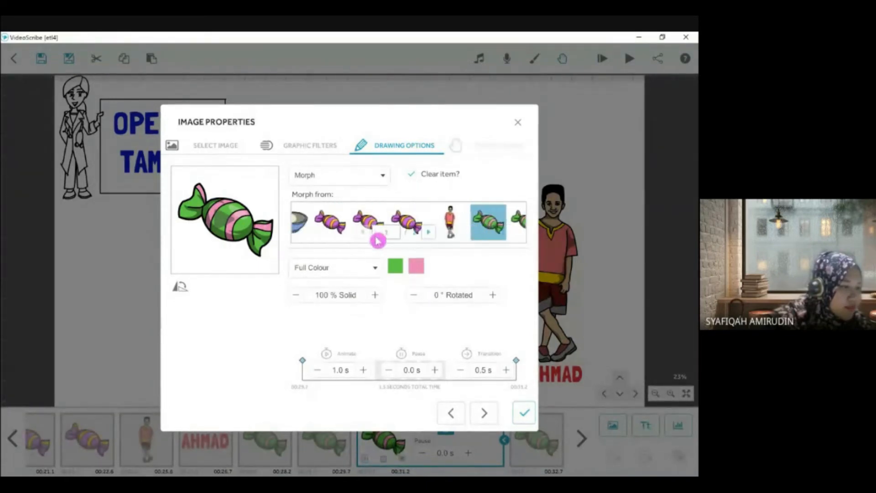
pyautogui.click(429, 232)
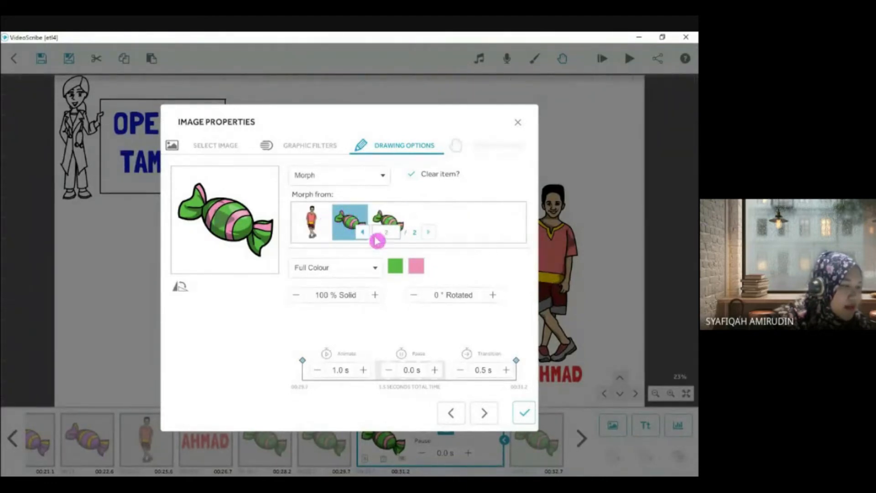
pyautogui.click(523, 417)
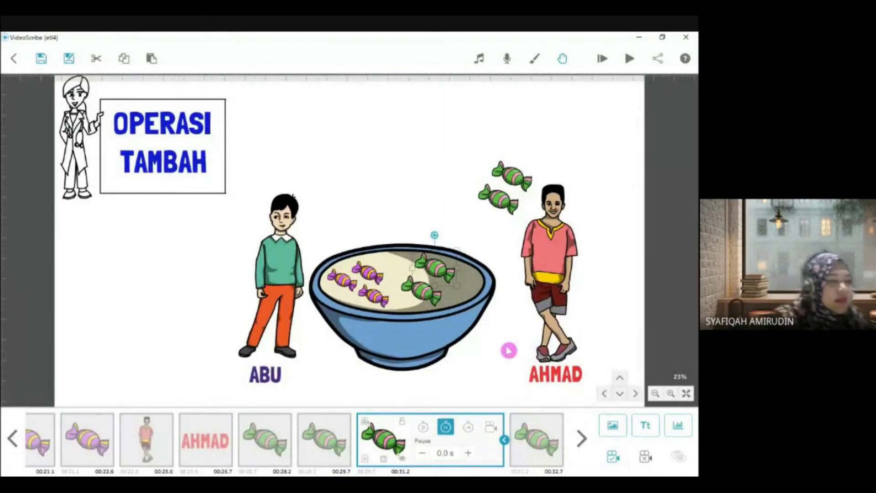
# Set the lower green candy in the bowl to Morph from the second green candy beside Ahmad
pyautogui.click(428, 301)
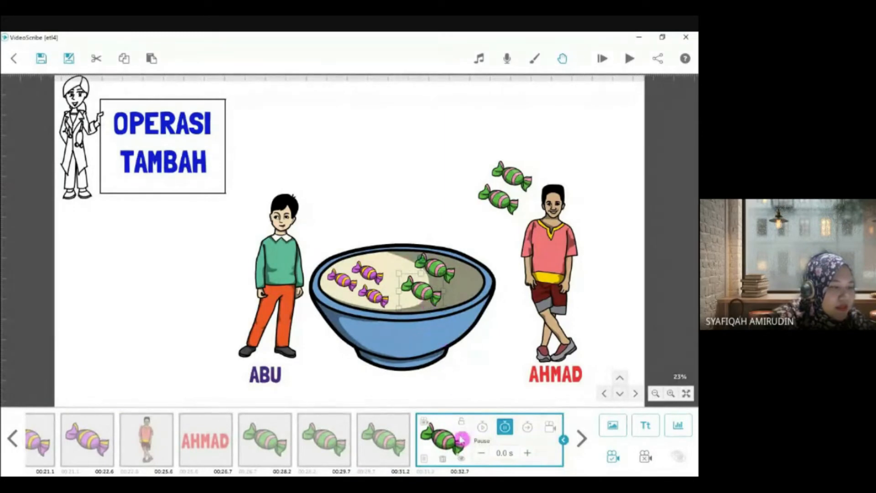
pyautogui.doubleClick(428, 295)
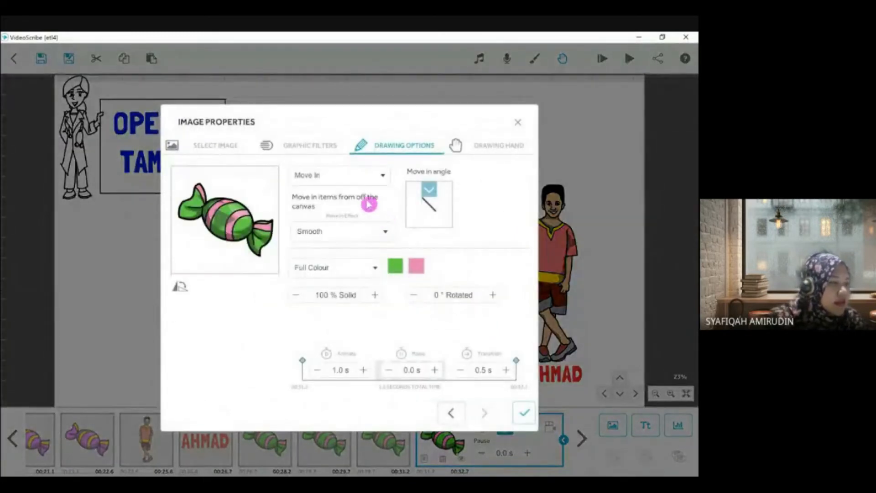
pyautogui.click(356, 181)
pyautogui.click(311, 258)
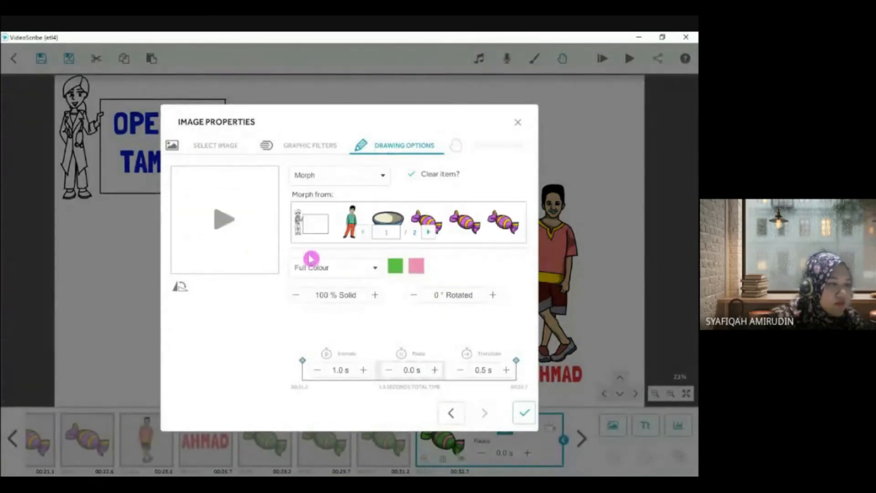
pyautogui.click(428, 232)
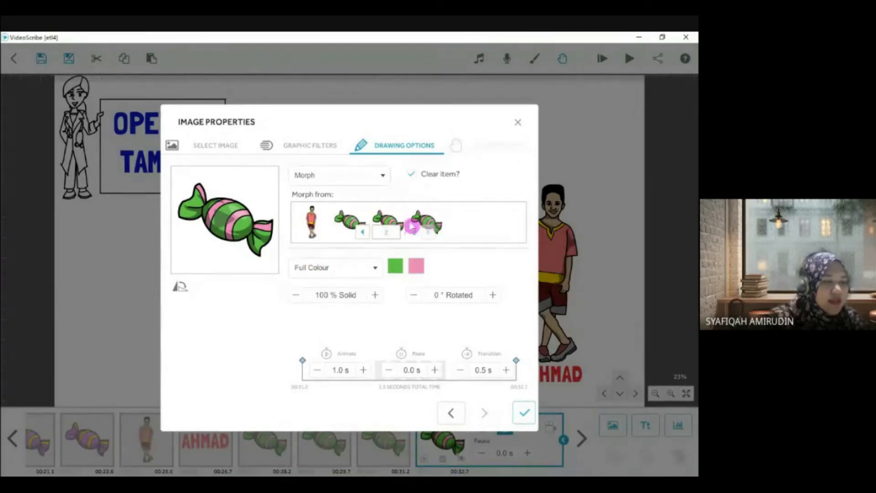
pyautogui.click(384, 218)
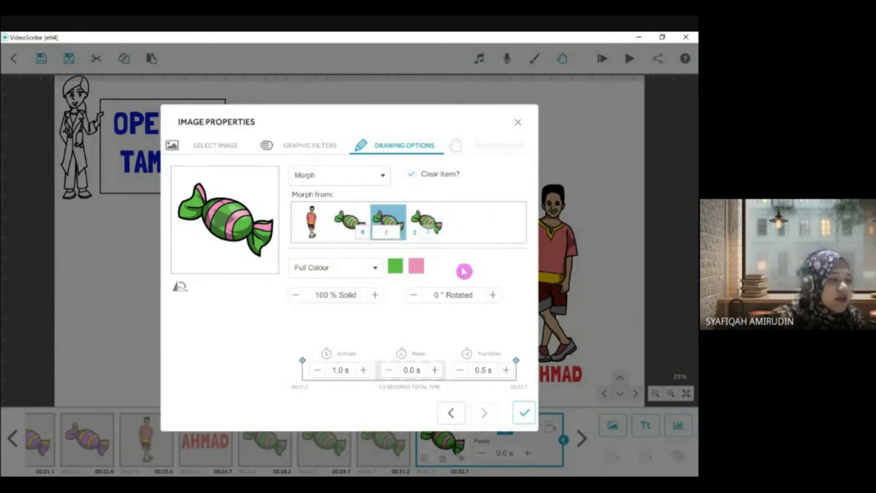
pyautogui.click(520, 409)
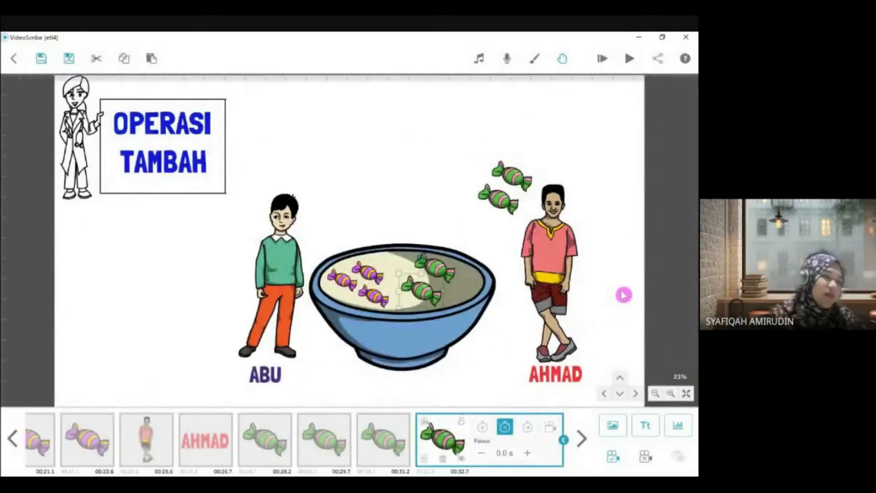
# Preview the green candies' morph animation starting from the AHMAD label
pyautogui.click(470, 447)
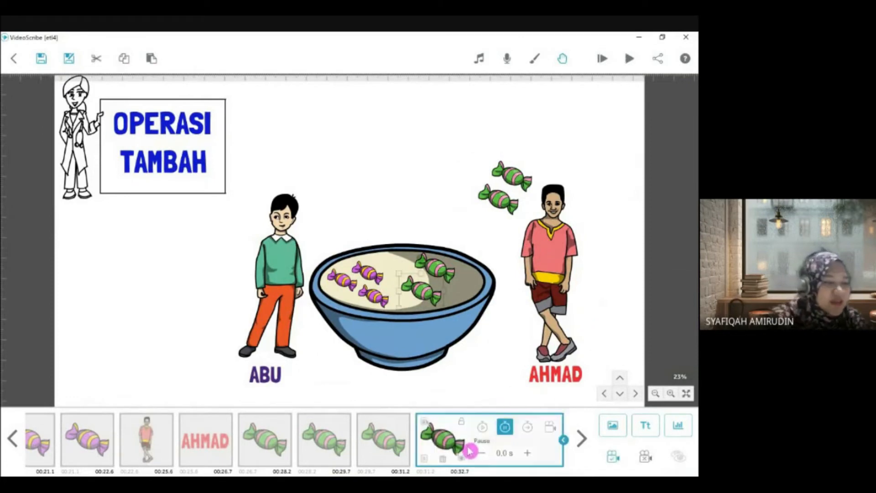
pyautogui.click(385, 407)
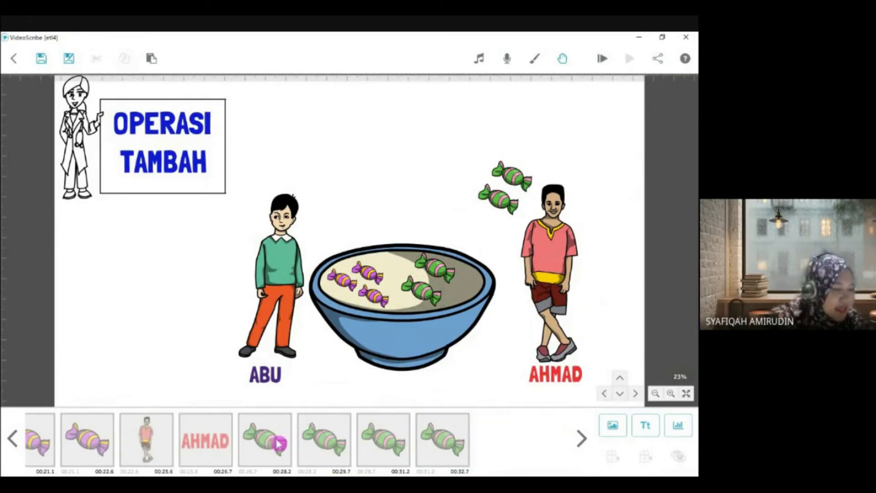
pyautogui.click(207, 441)
pyautogui.click(630, 58)
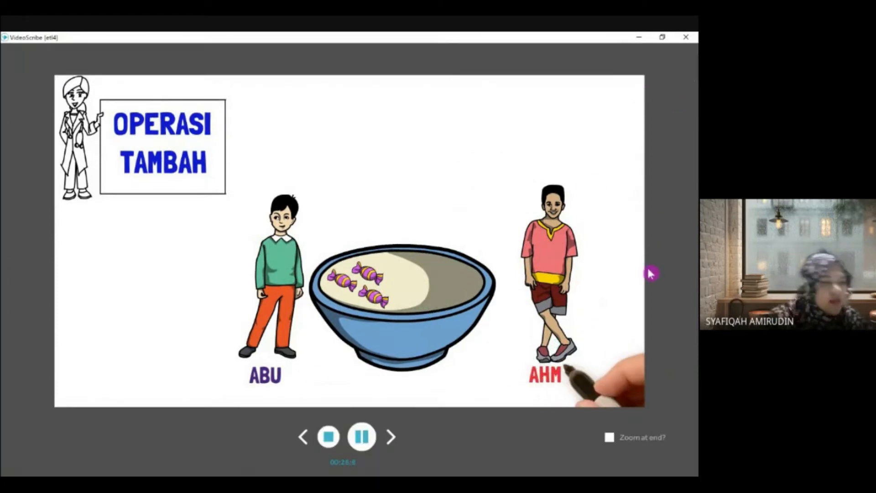
# Replay the preview from the AHMAD label to watch Ahmad's green candies move into the bowl
pyautogui.click(329, 436)
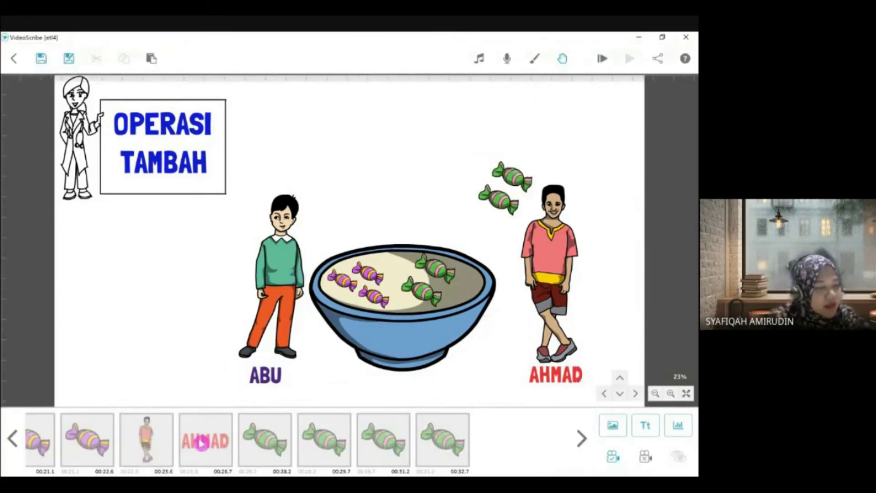
pyautogui.click(207, 451)
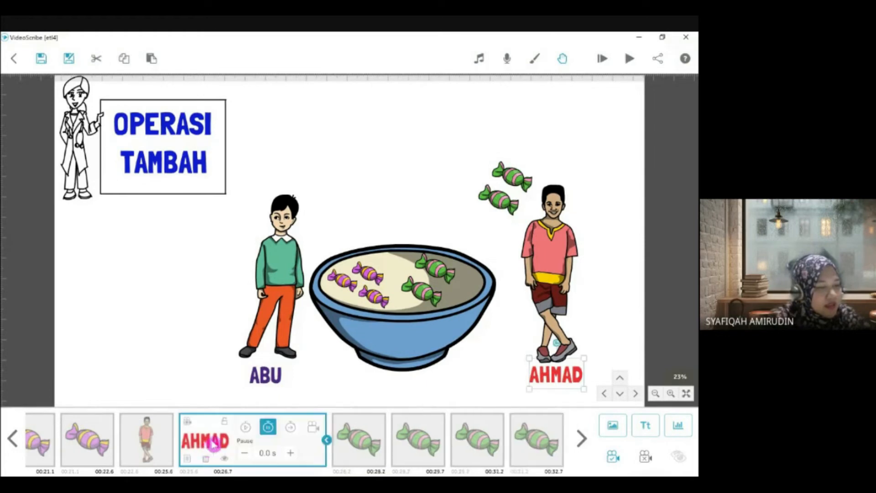
pyautogui.click(630, 61)
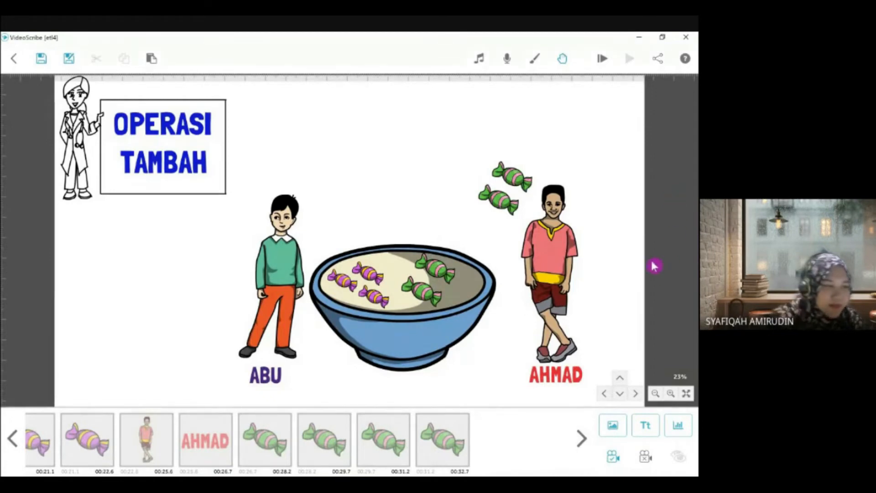
# Set the pause of the lower green candy in the bowl to 1.0 s and review the green candies on the timeline
pyautogui.click(441, 454)
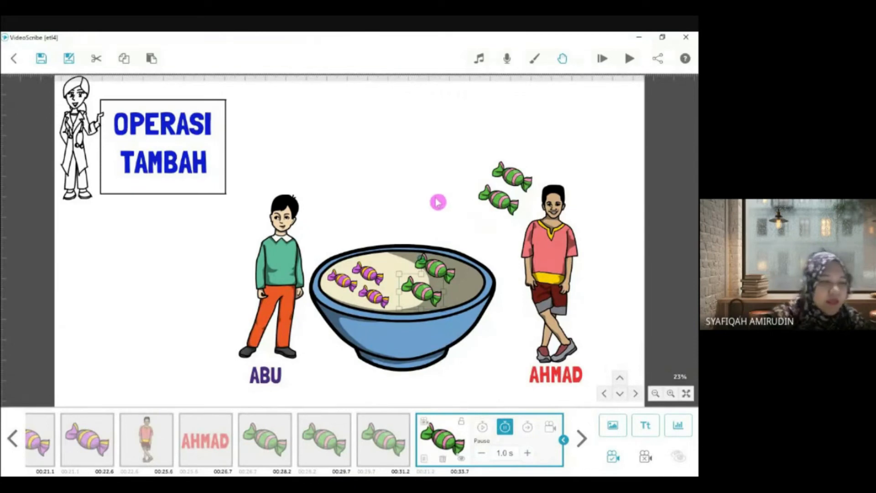
pyautogui.click(479, 344)
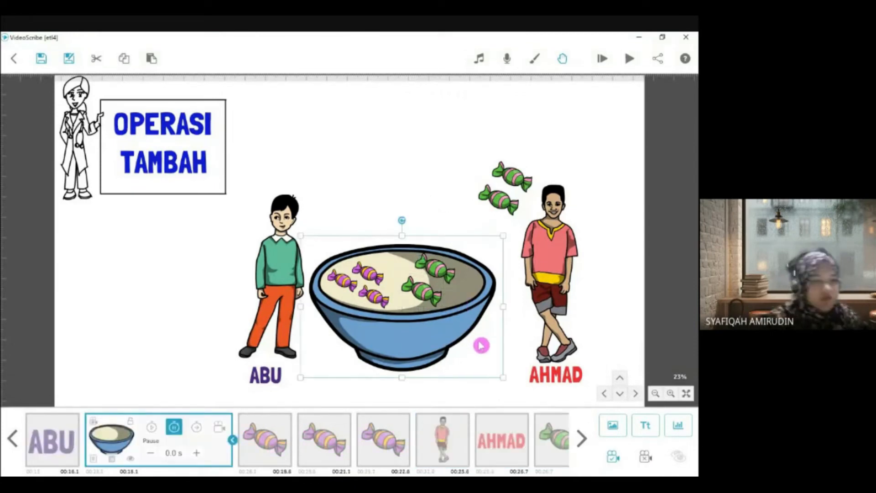
pyautogui.click(554, 450)
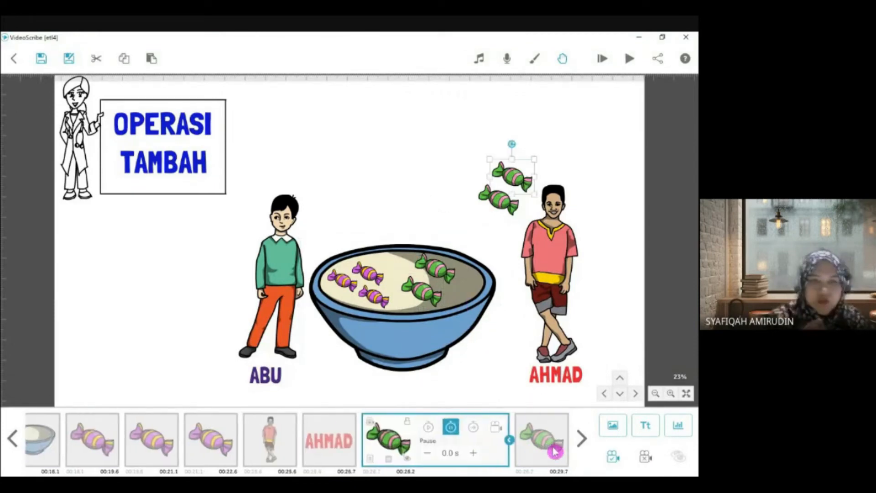
pyautogui.click(562, 443)
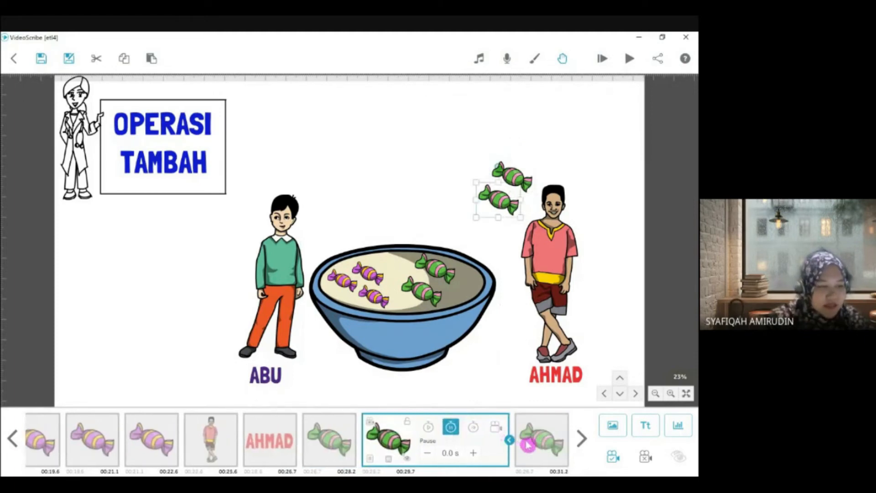
pyautogui.click(529, 442)
pyautogui.click(529, 443)
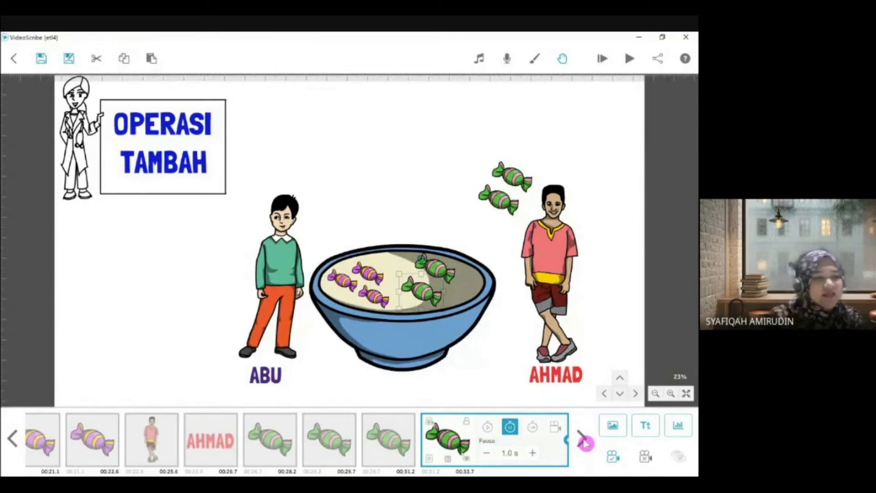
# Raise the pause of the lower green candy in the bowl, the last timeline item, to 1.5 s
pyautogui.click(475, 247)
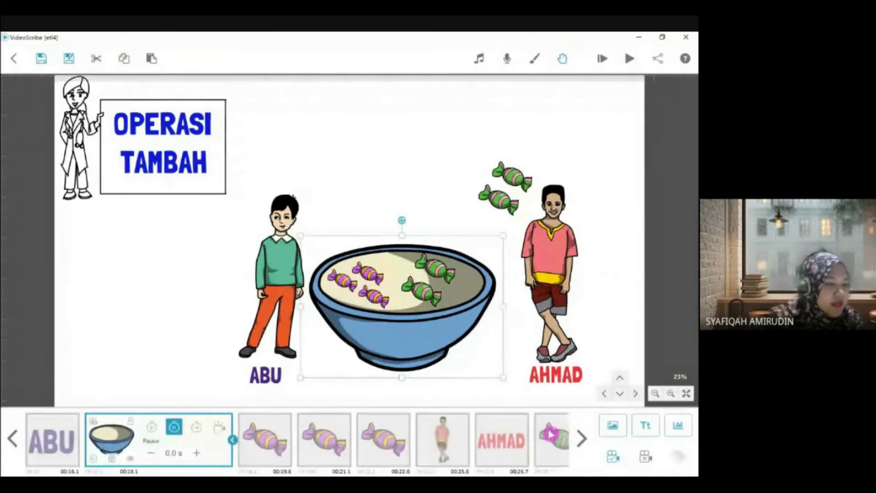
pyautogui.click(547, 435)
pyautogui.click(558, 441)
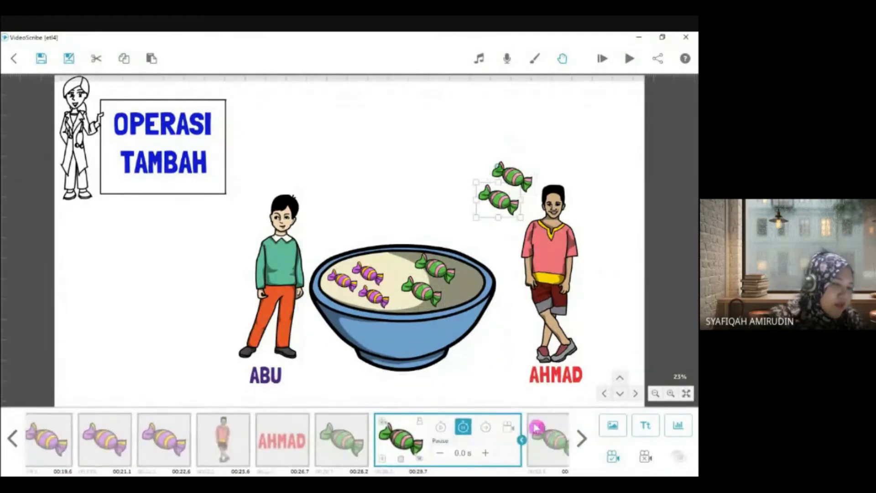
pyautogui.click(558, 442)
pyautogui.click(548, 446)
pyautogui.click(581, 445)
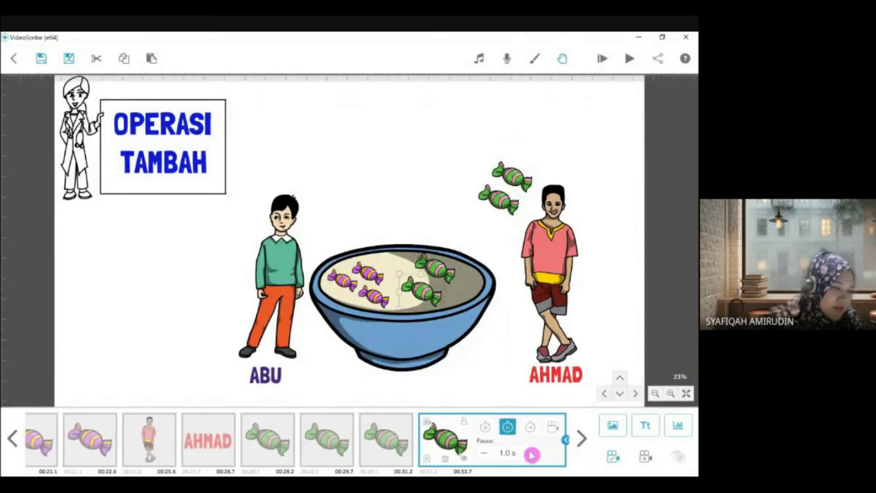
pyautogui.click(502, 374)
pyautogui.click(581, 447)
pyautogui.click(579, 448)
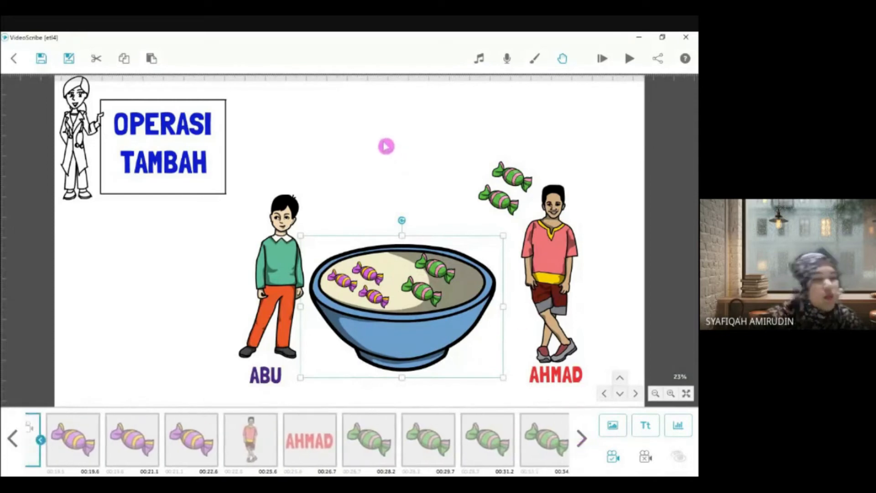
pyautogui.click(554, 438)
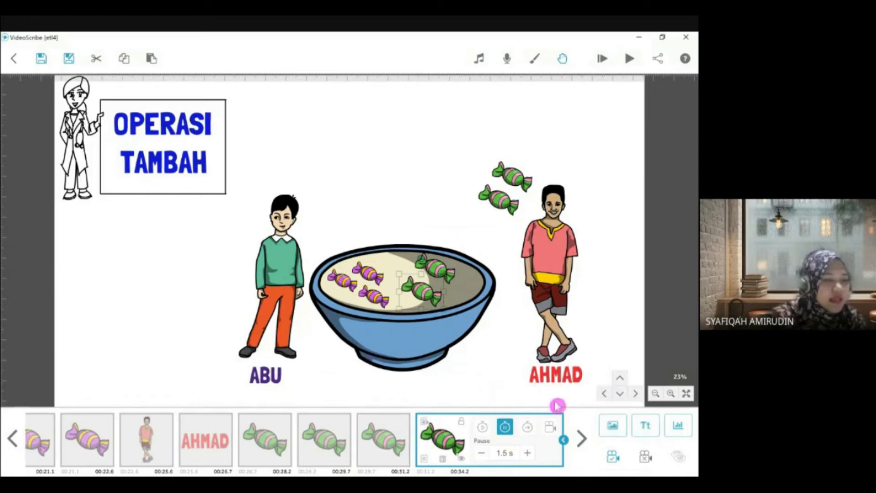
# Open a new text entry, then switch to the media player and skip the sample OPERASI TAMBAH video ahead to the bowl scene
pyautogui.click(645, 431)
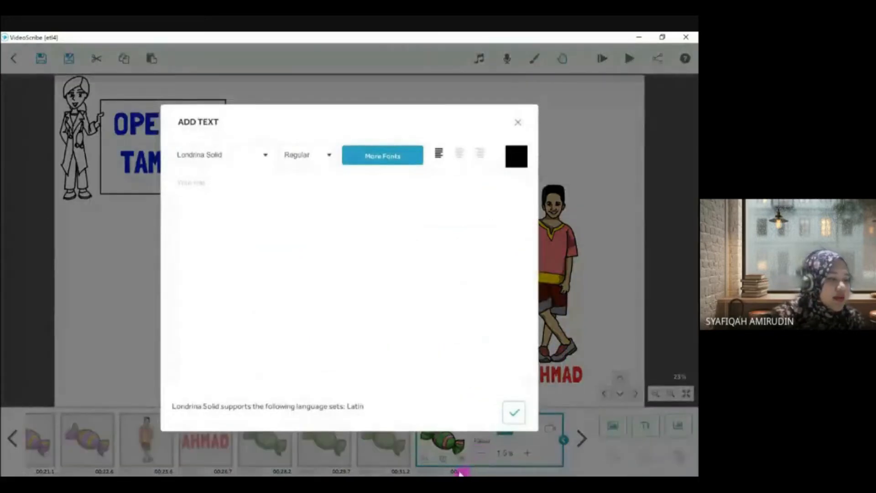
pyautogui.hotkey('alt', 'Tab')
pyautogui.click(349, 469)
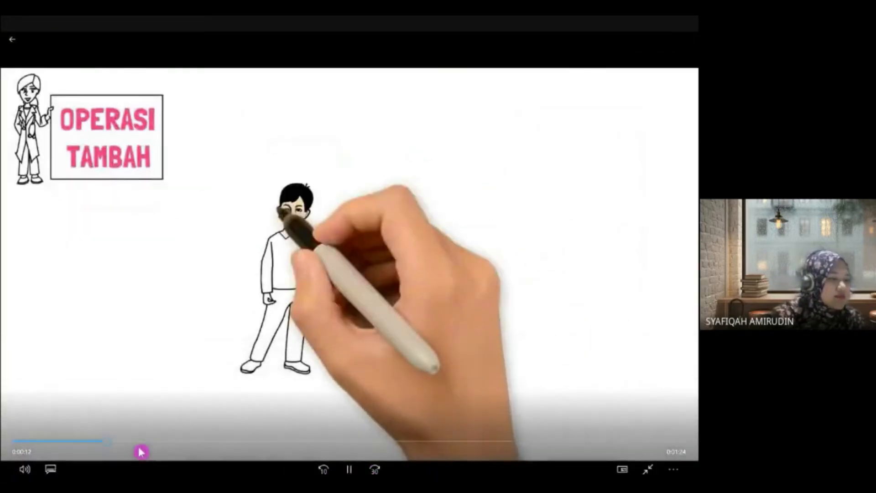
pyautogui.click(141, 442)
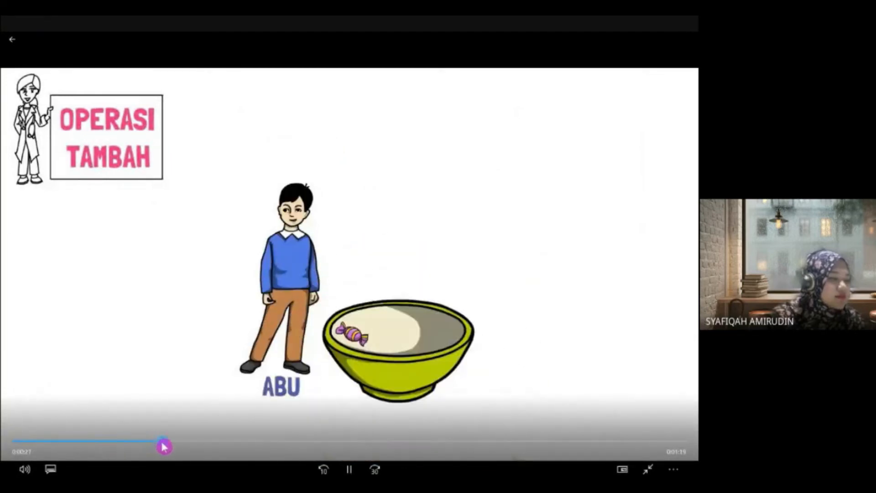
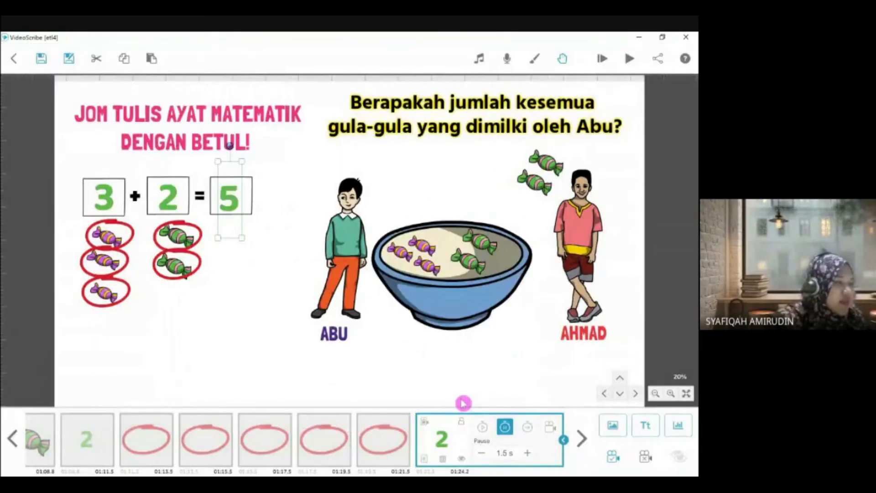
# Line up the answer 5 in the box after the equals sign and preview the whole animation from the start
pyautogui.click(463, 402)
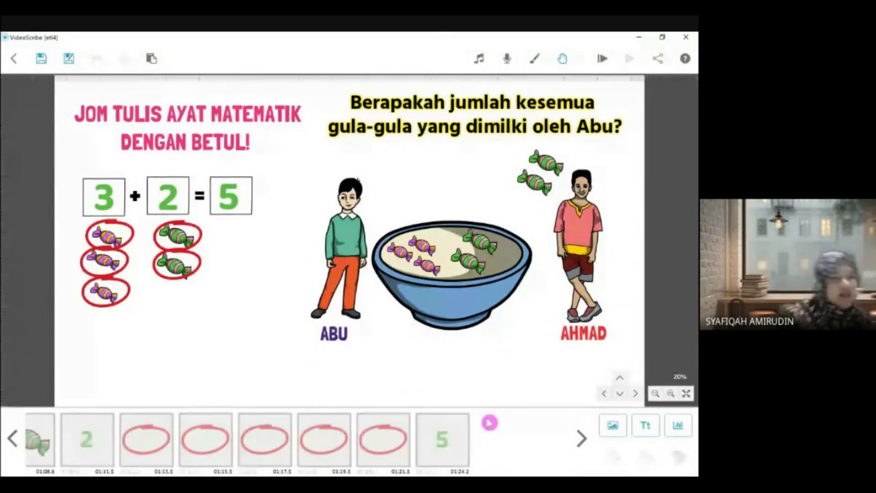
pyautogui.click(448, 450)
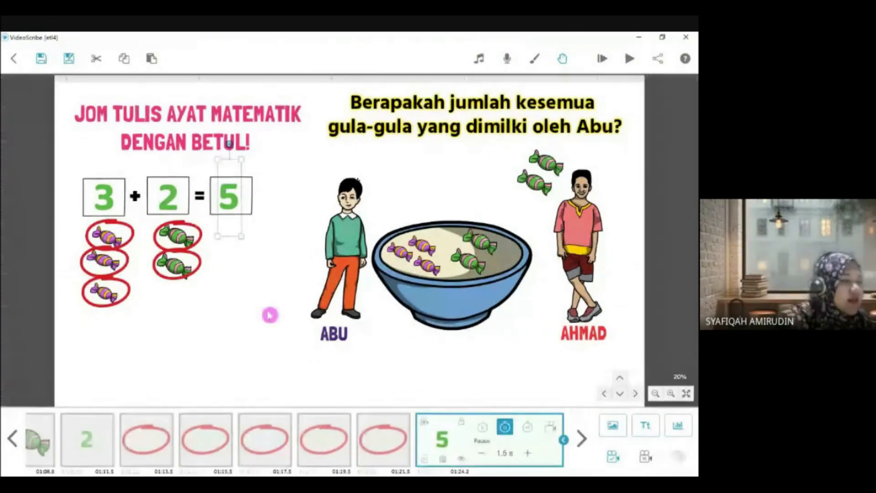
pyautogui.click(273, 277)
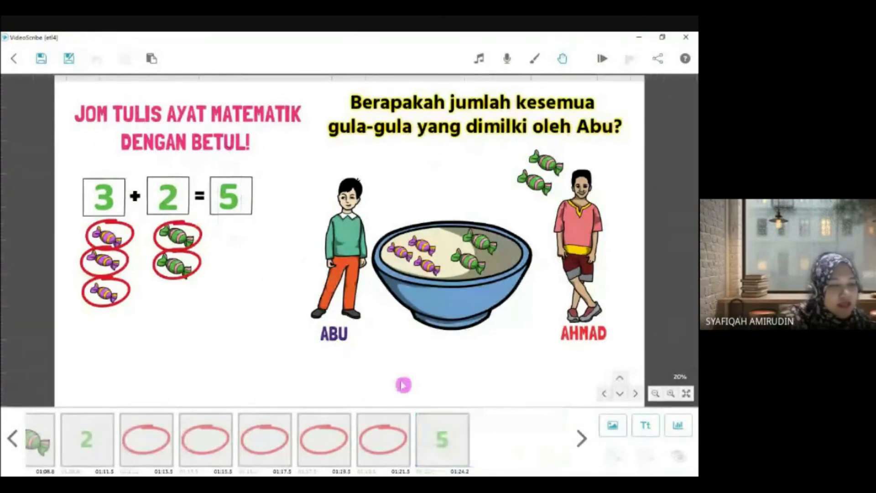
pyautogui.click(442, 457)
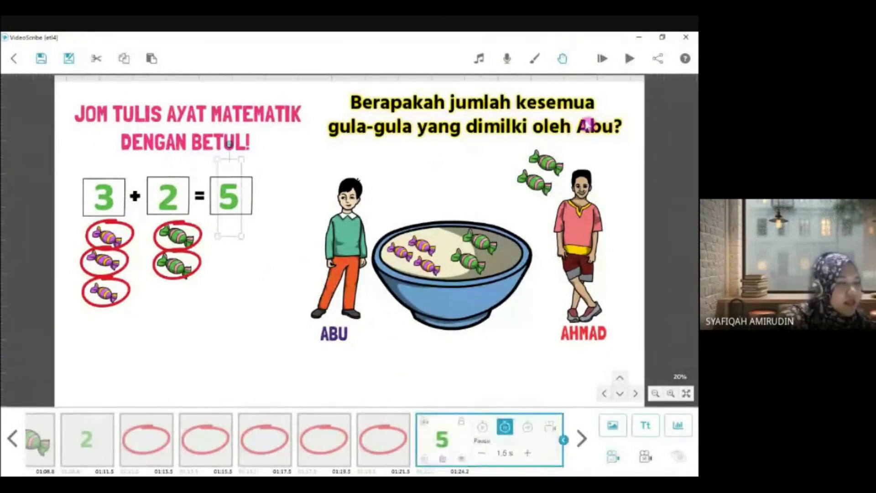
pyautogui.click(603, 56)
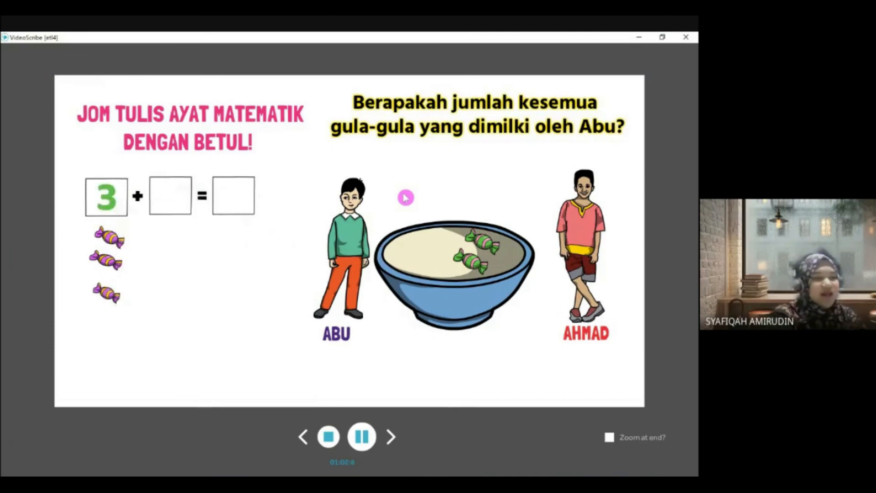
pyautogui.click(329, 436)
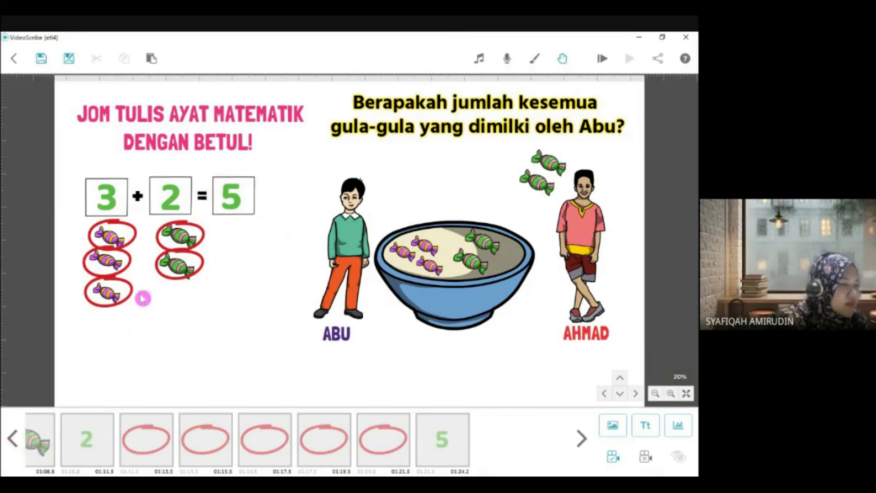
# Set the pause of the answer box after the equals sign to 2.0 s
pyautogui.click(252, 217)
pyautogui.click(196, 453)
pyautogui.click(196, 453)
pyautogui.click(196, 453)
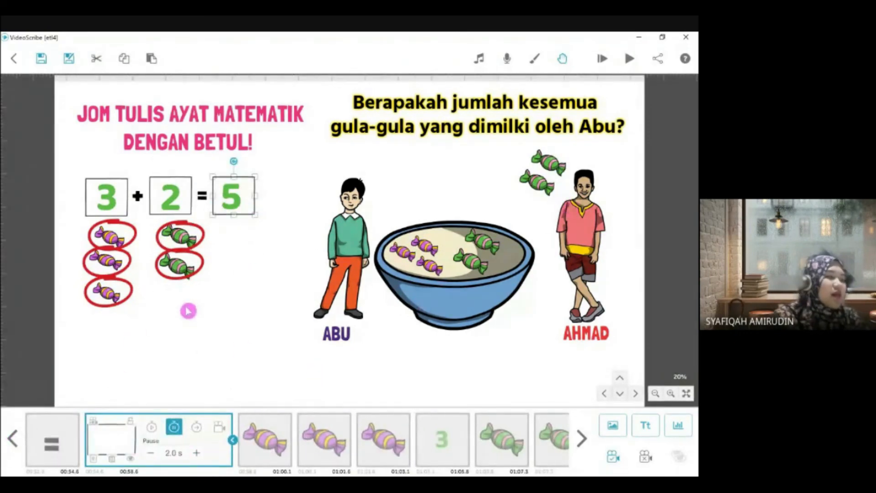
pyautogui.click(230, 336)
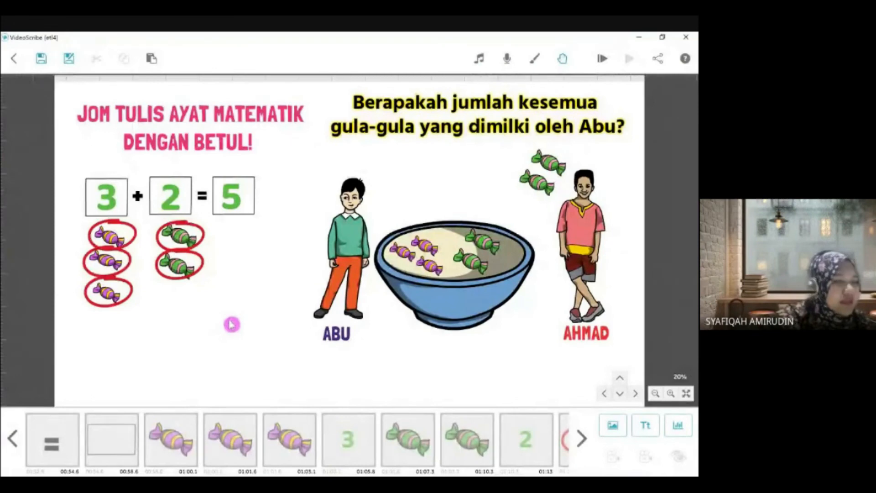
pyautogui.click(580, 439)
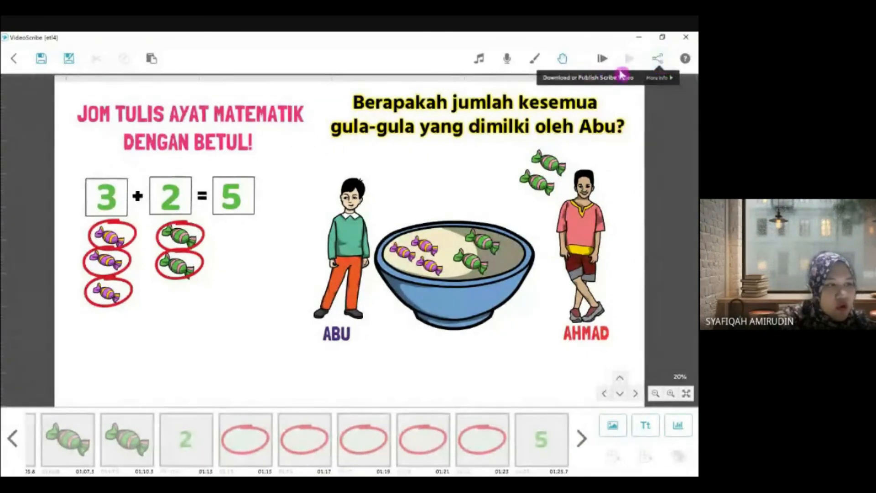
# Start rendering the scribe as a Quicktime MOV file named etl4 at size 640 (Normal) and frame rate 25, and cancel the render
pyautogui.click(658, 59)
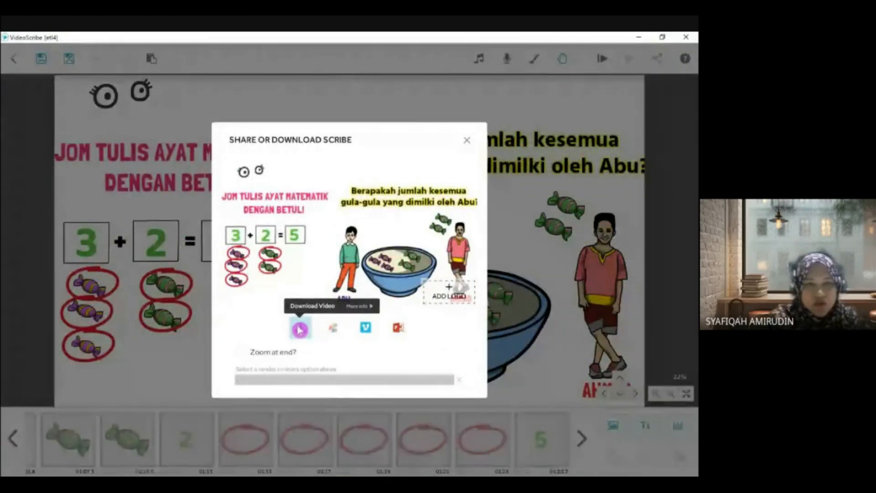
pyautogui.click(302, 336)
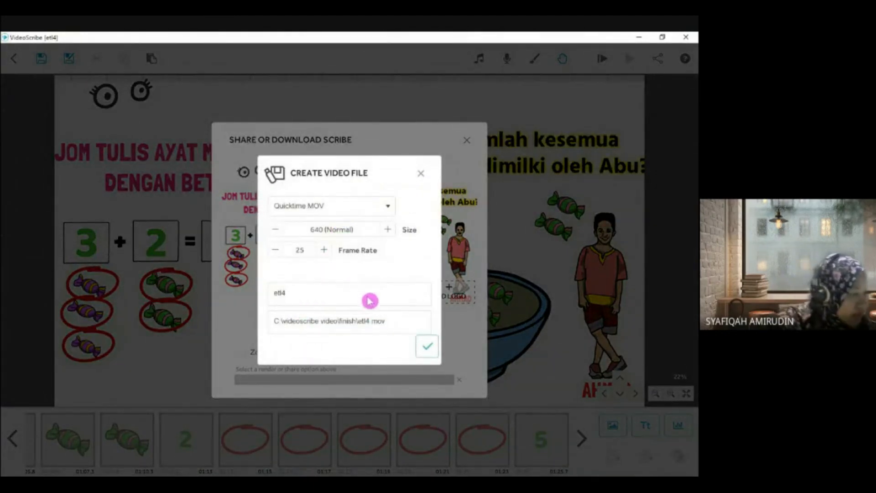
pyautogui.click(317, 326)
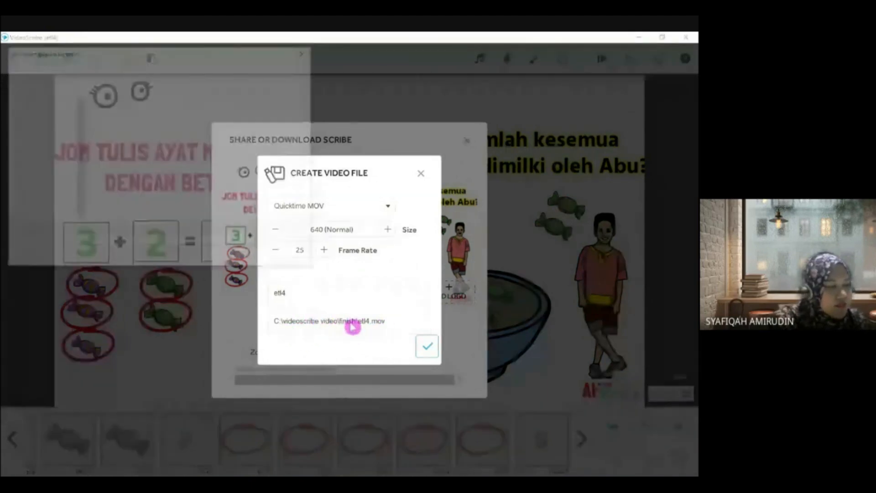
pyautogui.click(307, 50)
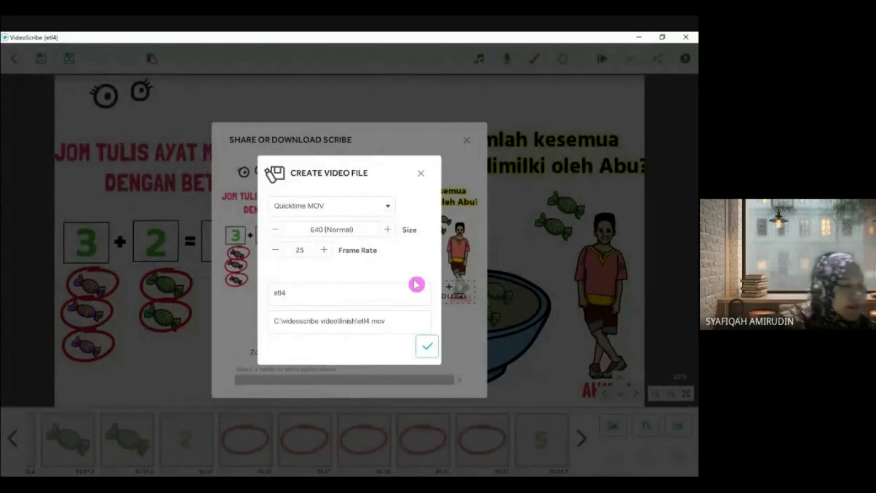
pyautogui.click(431, 353)
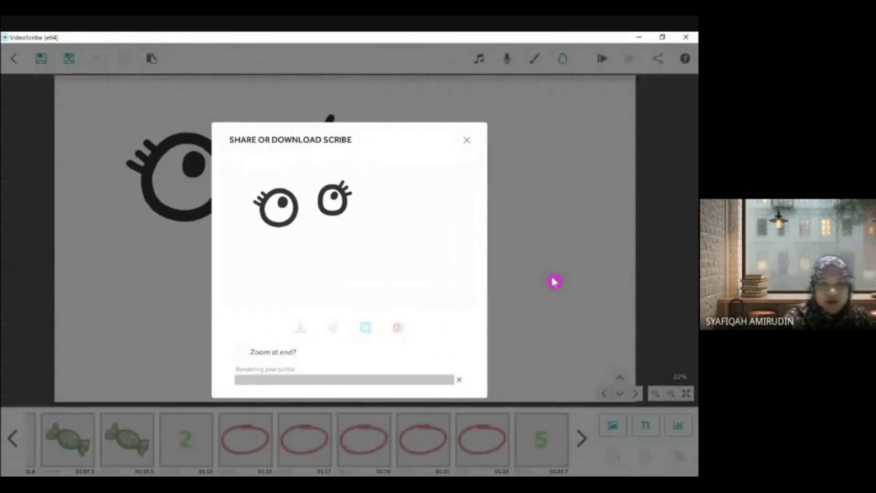
pyautogui.click(466, 145)
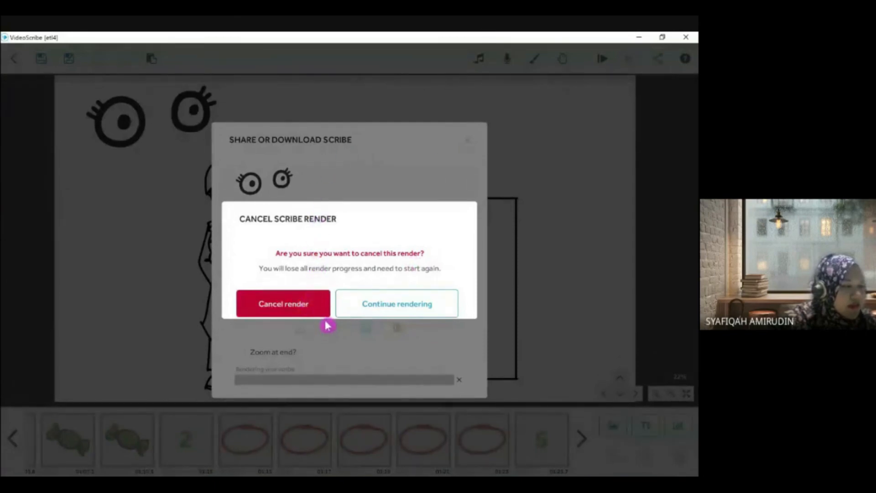
pyautogui.click(315, 303)
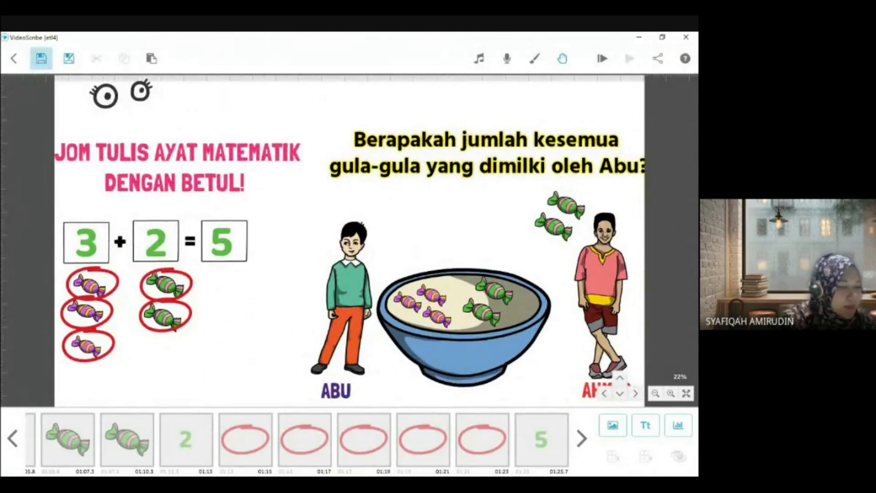
# Switch to File Explorer and open the finish folder inside the videoscribe video folder on Local Disk (C:)
pyautogui.moveTo(289, 484)
pyautogui.click(264, 454)
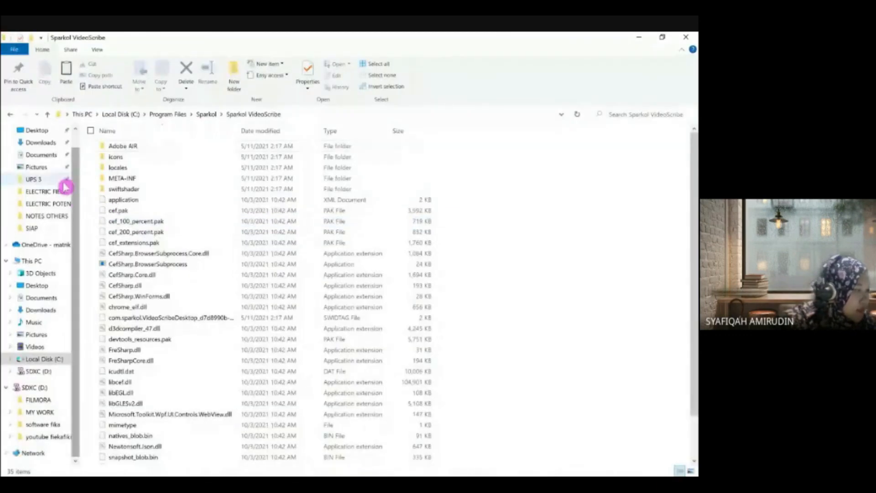
pyautogui.click(43, 400)
pyautogui.click(46, 412)
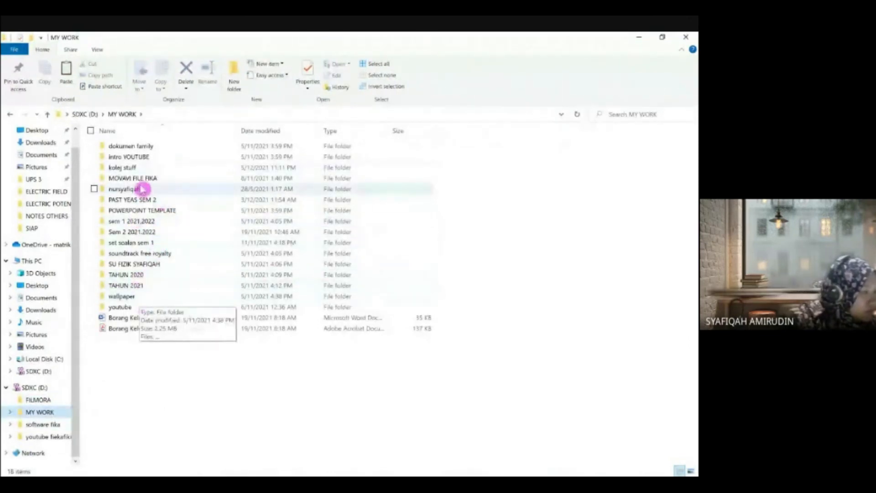
pyautogui.click(48, 372)
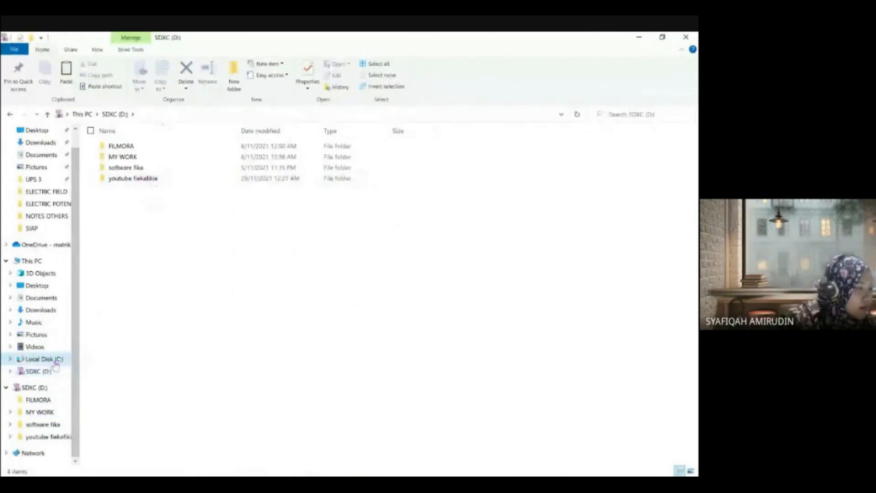
pyautogui.click(55, 360)
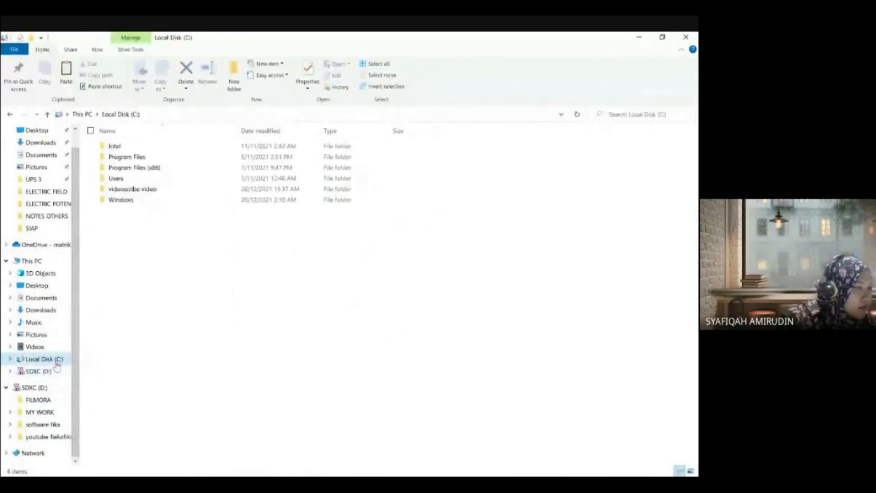
pyautogui.doubleClick(146, 189)
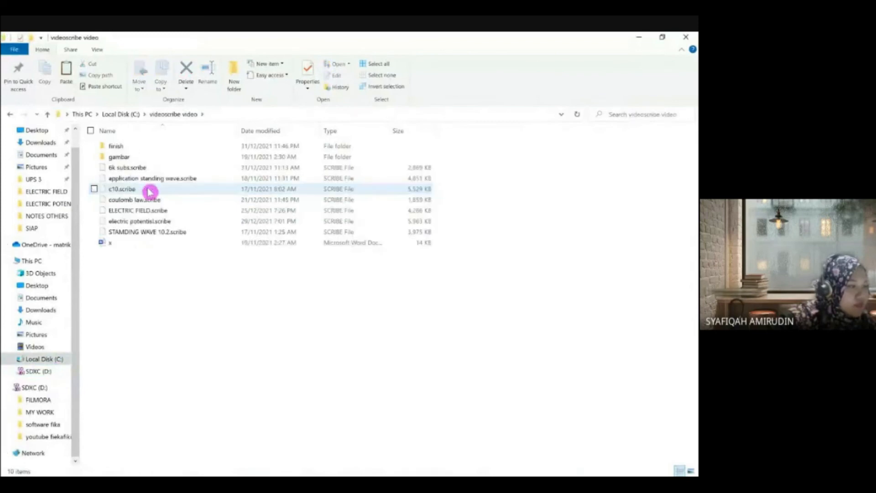
pyautogui.doubleClick(137, 146)
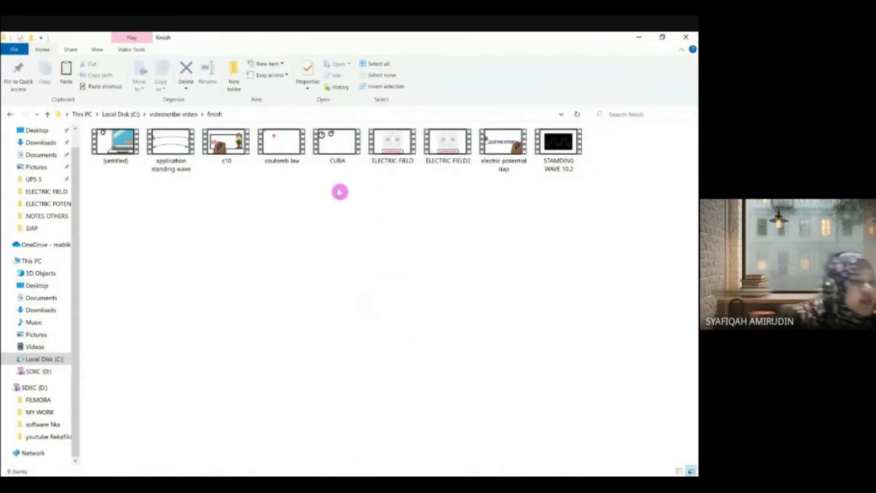
# Play the CUBA video, skip ahead to the JOM TULIS title, and close the player and the folder view
pyautogui.click(331, 149)
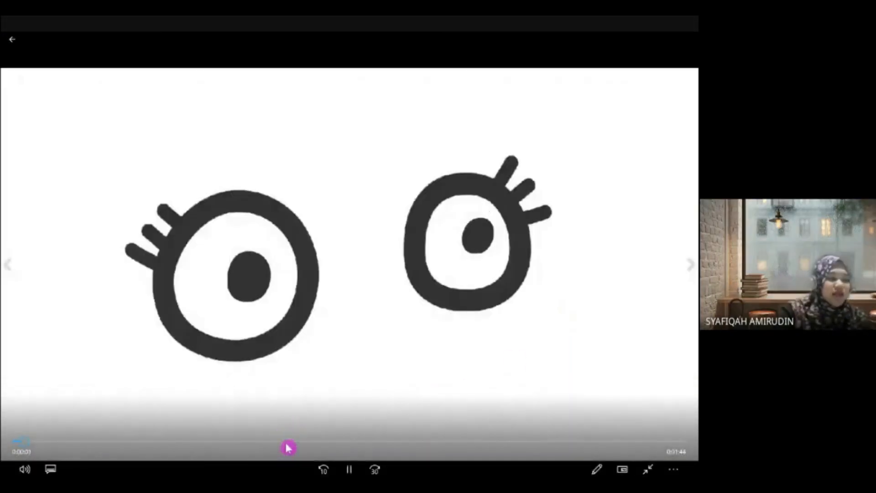
pyautogui.click(292, 446)
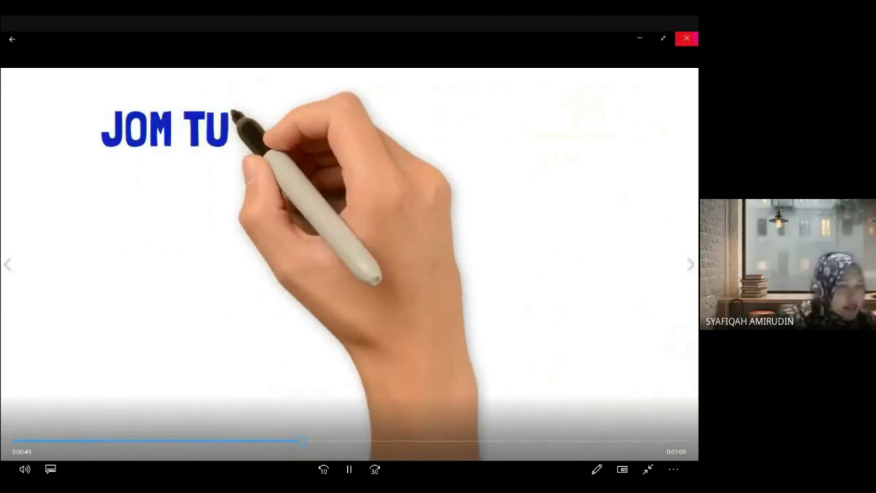
pyautogui.click(687, 38)
pyautogui.click(636, 44)
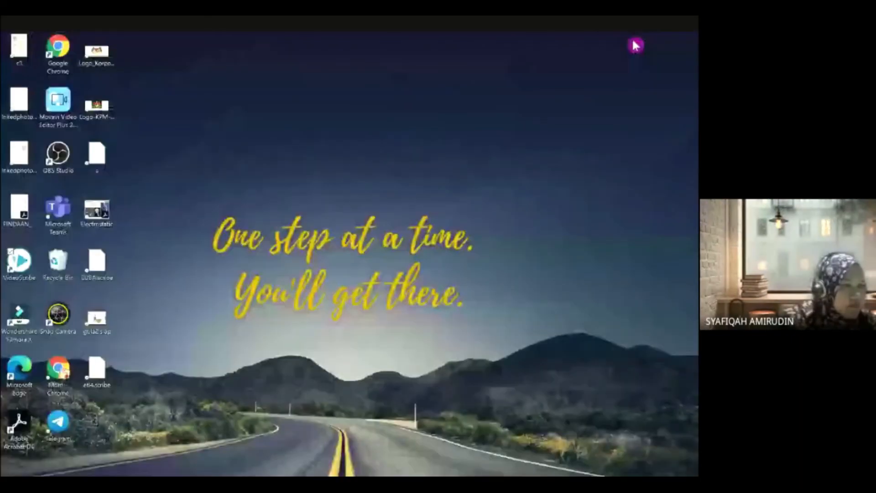
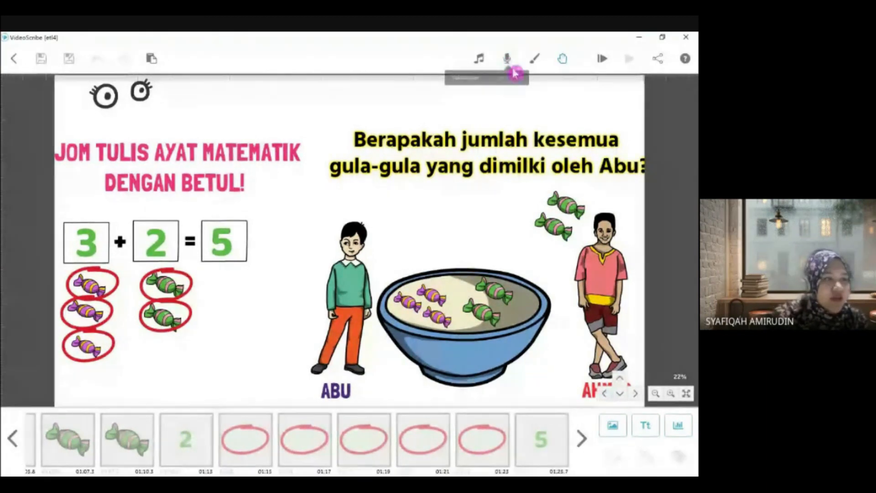
# Record a short scribe voiceover through the Realtek microphone array with Play Scribe on Record enabled
pyautogui.click(509, 59)
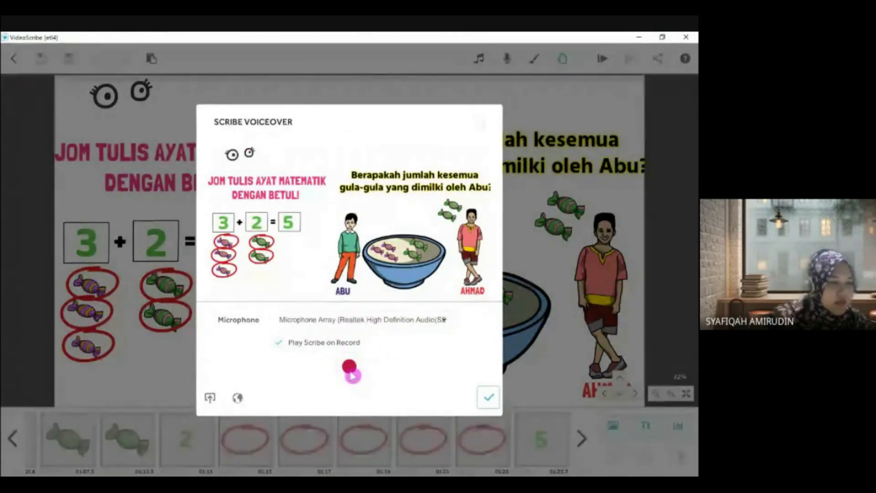
pyautogui.click(350, 373)
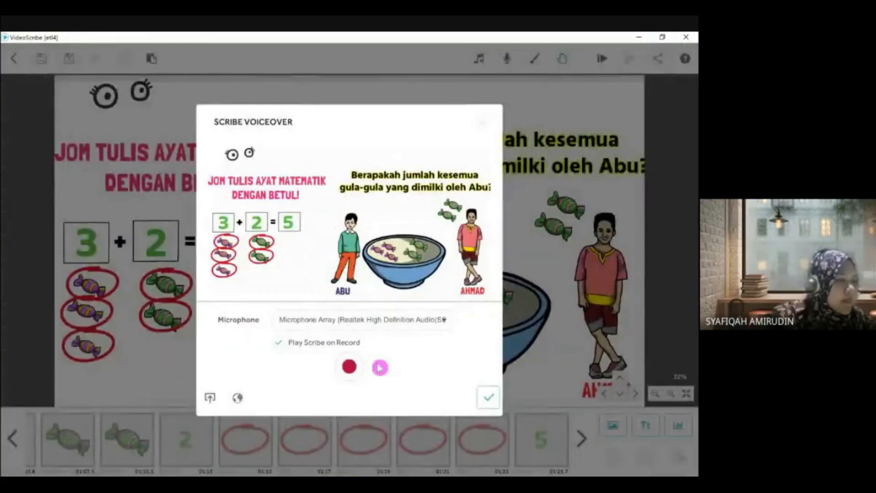
pyautogui.click(380, 368)
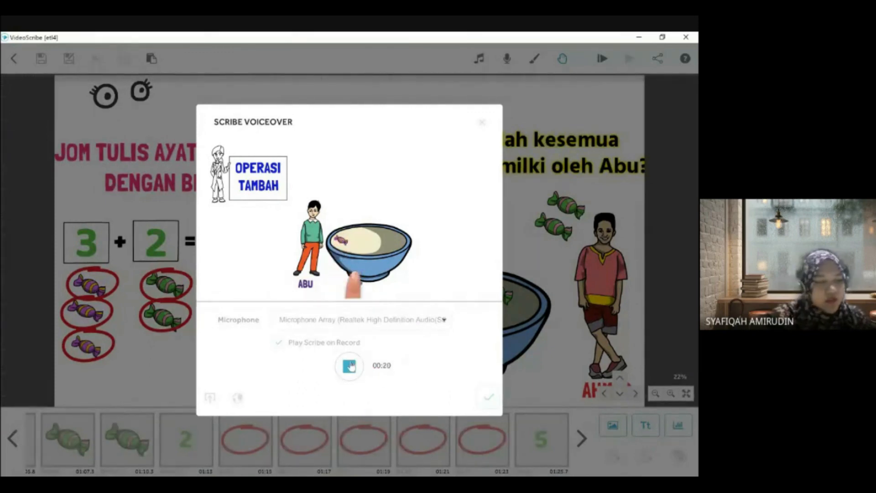
pyautogui.click(350, 365)
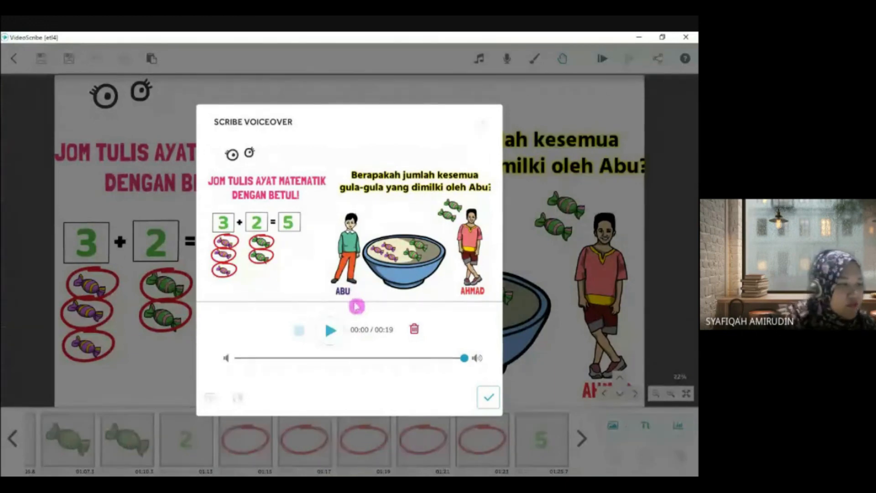
# Play back the recorded voiceover, delete it, and leave the voiceover settings
pyautogui.click(330, 333)
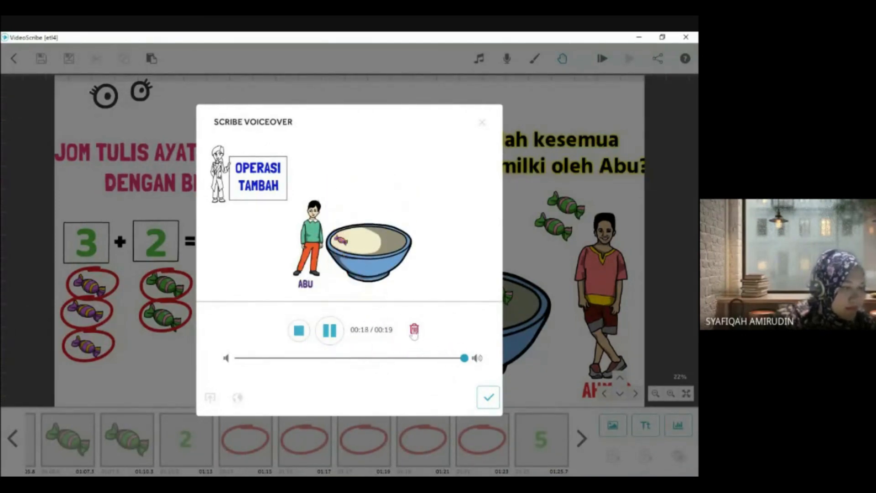
pyautogui.click(413, 329)
pyautogui.click(411, 299)
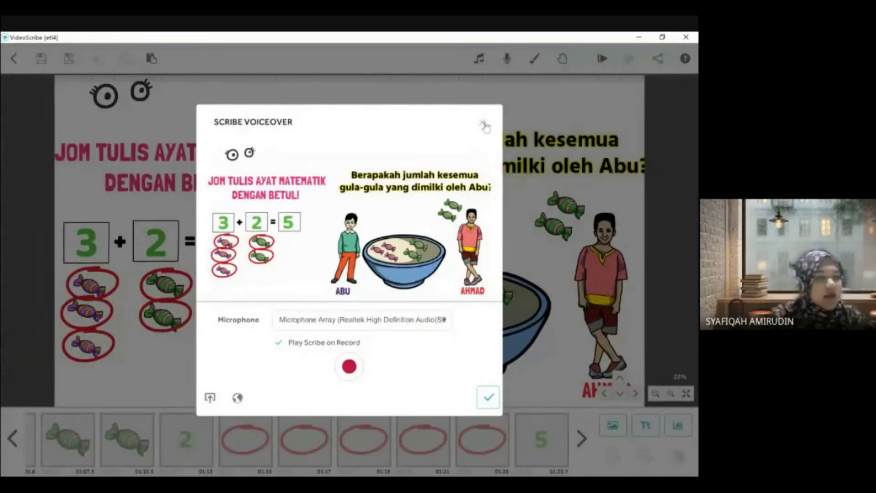
pyautogui.click(482, 122)
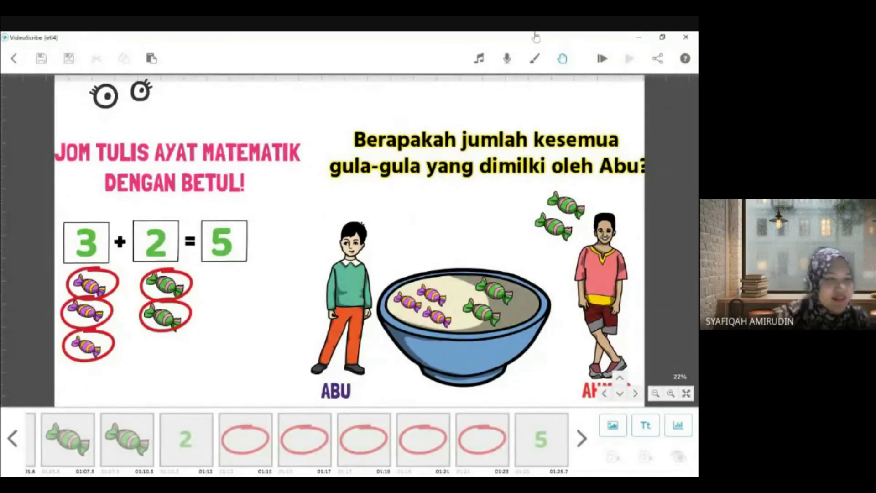
# Close VideoScribe, minimize the browser, and launch Movavi Video Editor Plus from the desktop
pyautogui.click(685, 37)
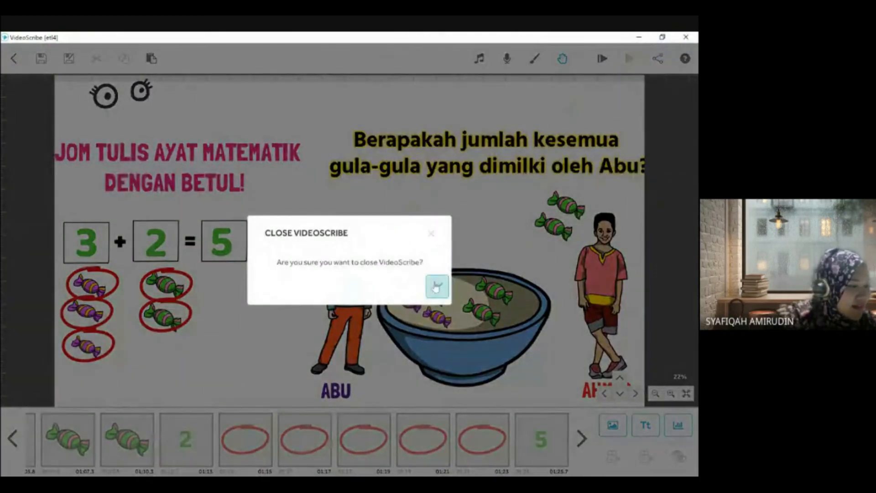
pyautogui.click(437, 286)
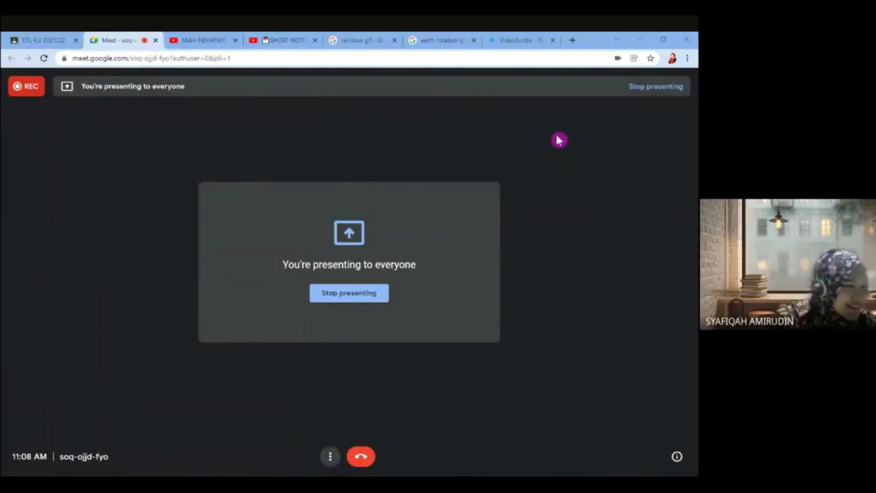
pyautogui.click(639, 40)
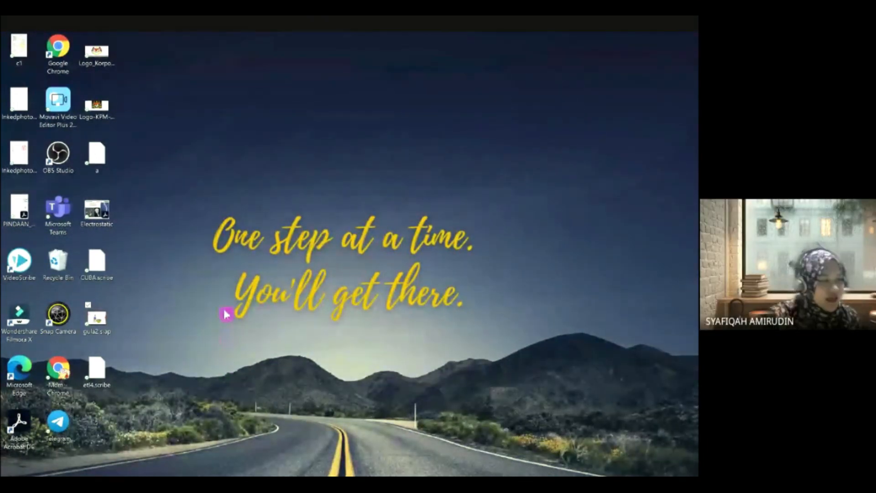
pyautogui.doubleClick(58, 101)
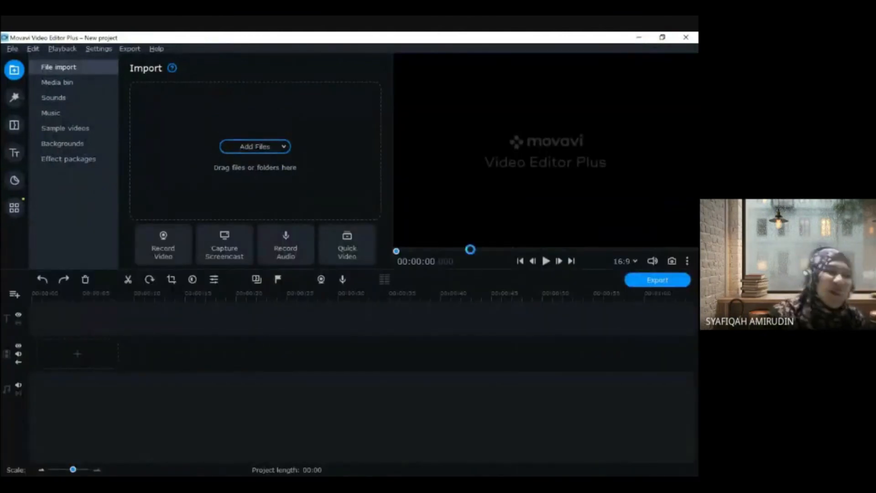
# Dismiss the Movavi Video Editor Plus update offer without updating
pyautogui.click(289, 484)
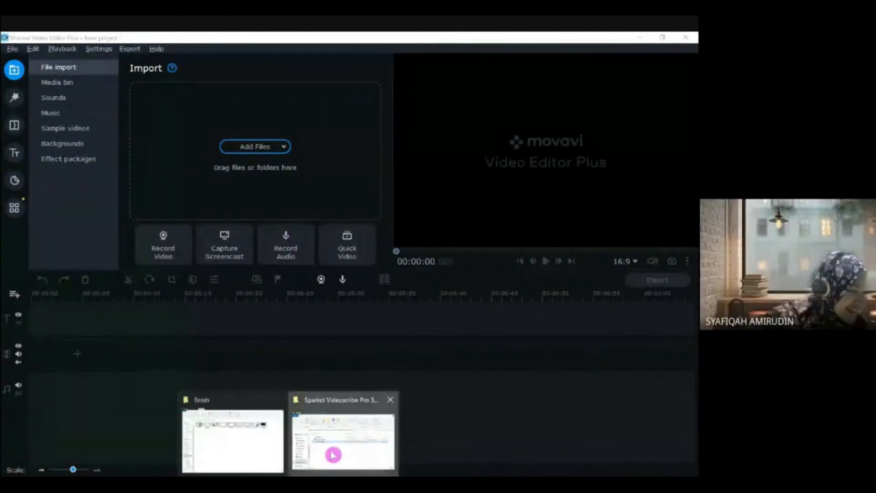
pyautogui.click(333, 454)
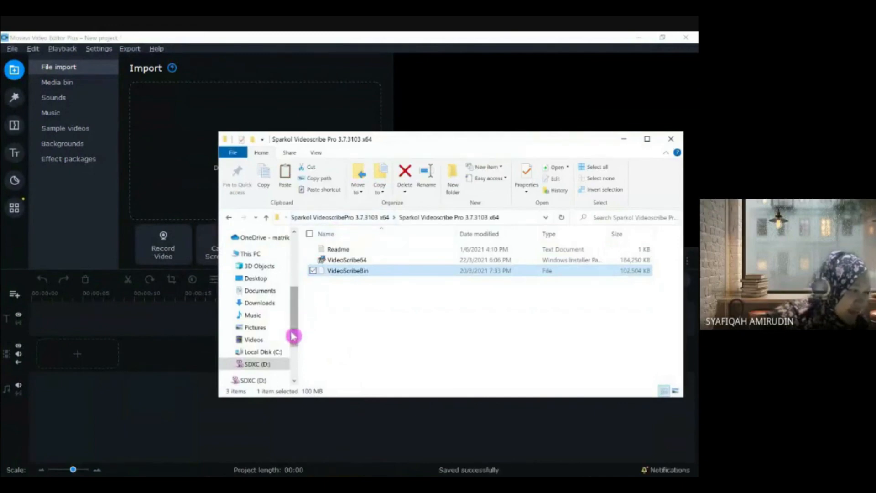
pyautogui.click(200, 223)
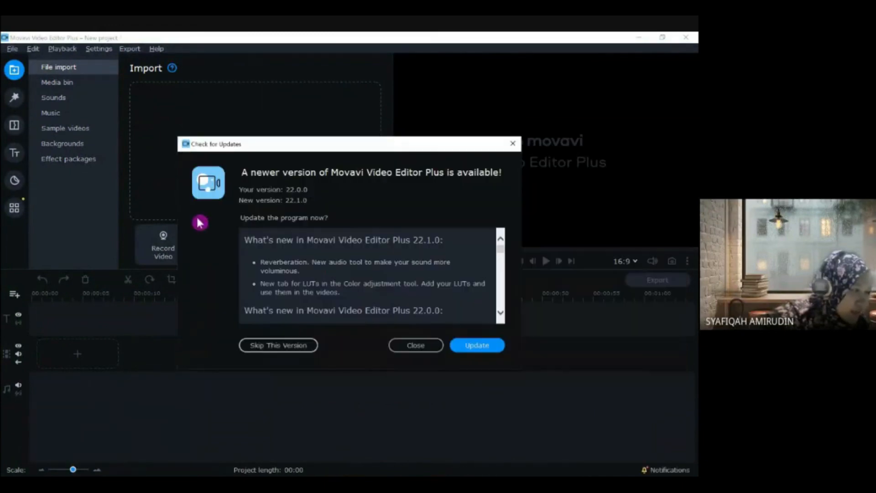
pyautogui.click(430, 346)
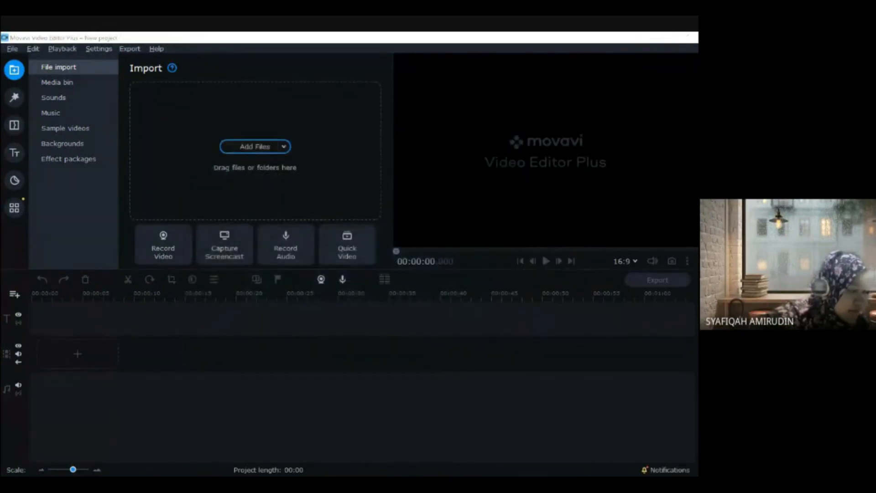
# Add the CUBA video from the finish folder to the video track and change the project settings to match its aspect ratio
pyautogui.click(639, 37)
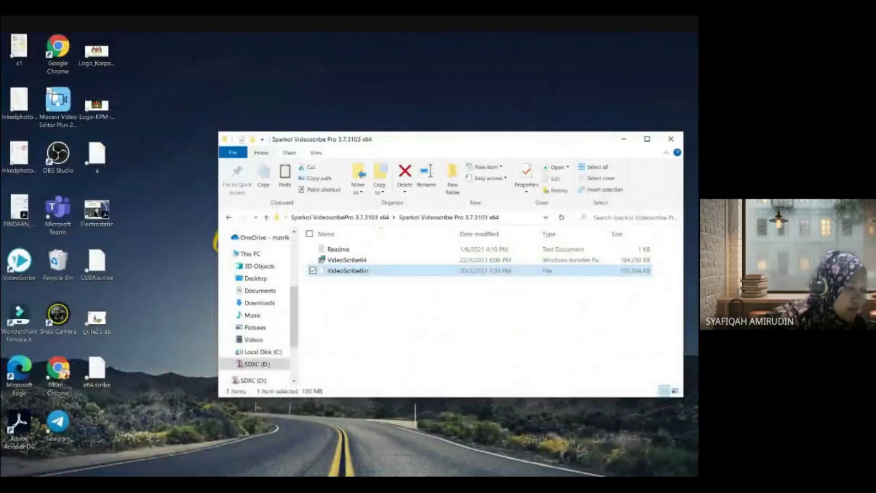
pyautogui.click(315, 485)
pyautogui.click(288, 484)
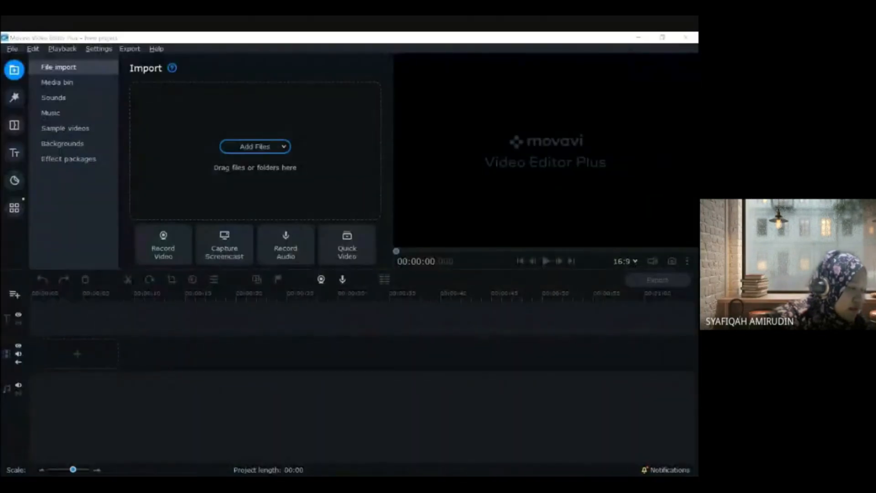
pyautogui.click(247, 443)
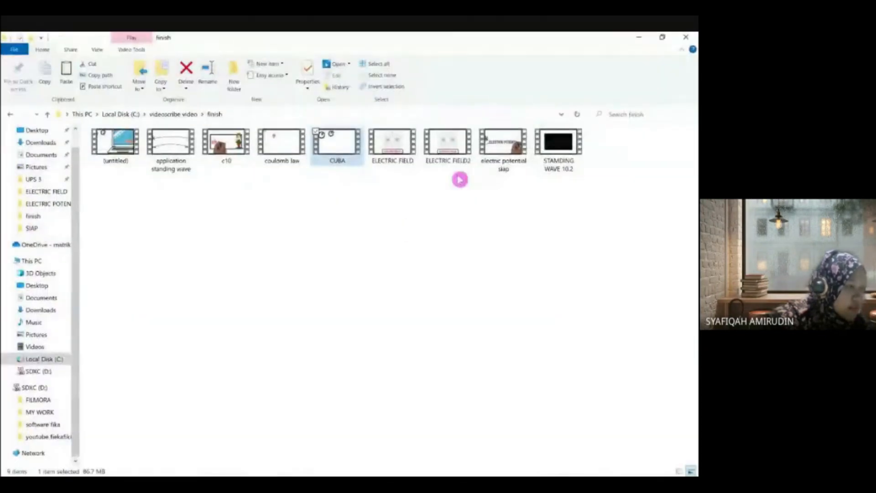
pyautogui.click(666, 39)
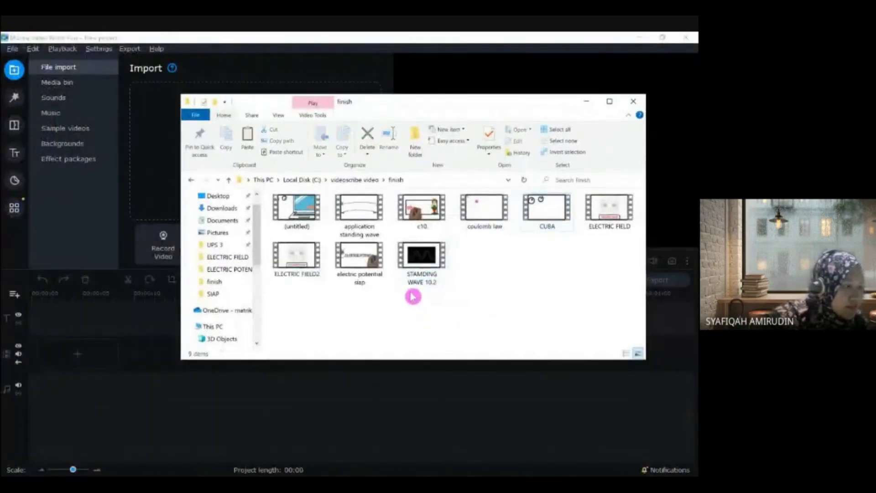
pyautogui.moveTo(548, 209); pyautogui.dragTo(47, 374)
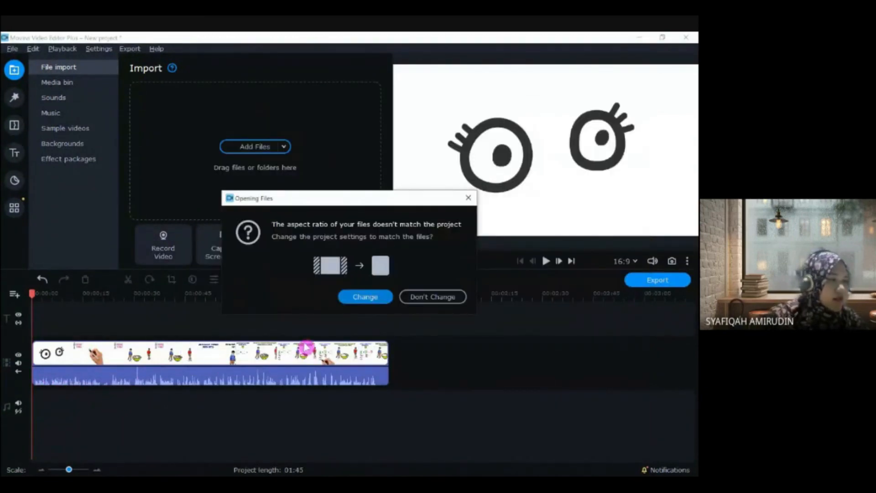
pyautogui.click(365, 296)
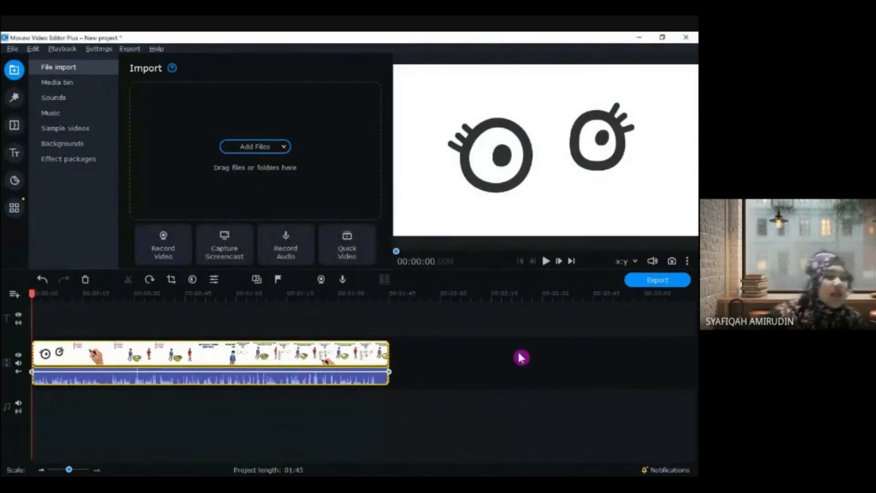
# Delete the audio attached to the CUBA clip and return the playhead to the start of the timeline
pyautogui.click(362, 398)
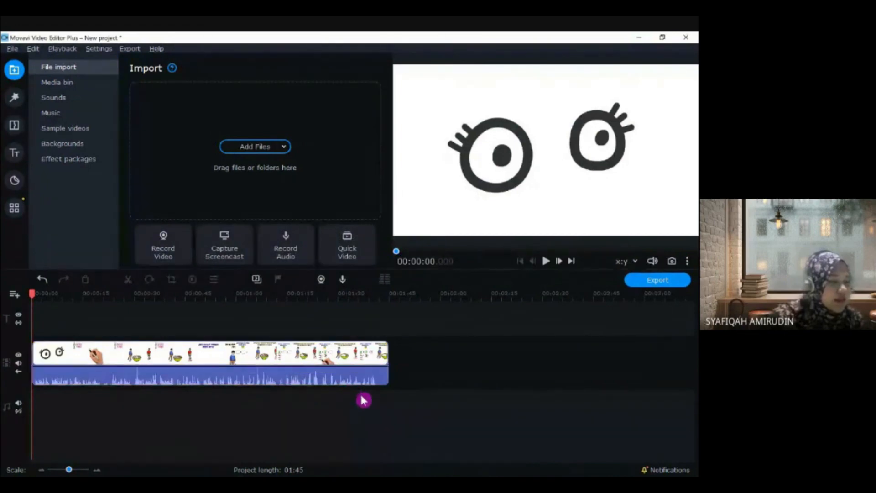
pyautogui.click(323, 380)
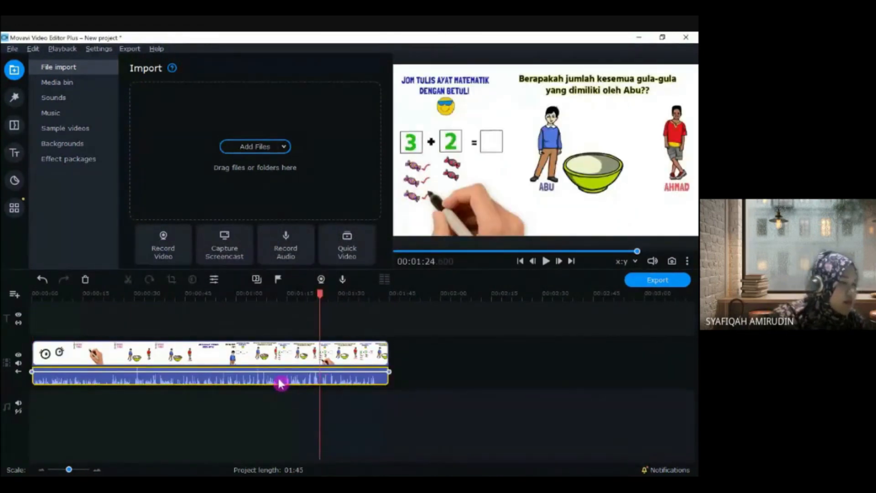
pyautogui.click(87, 279)
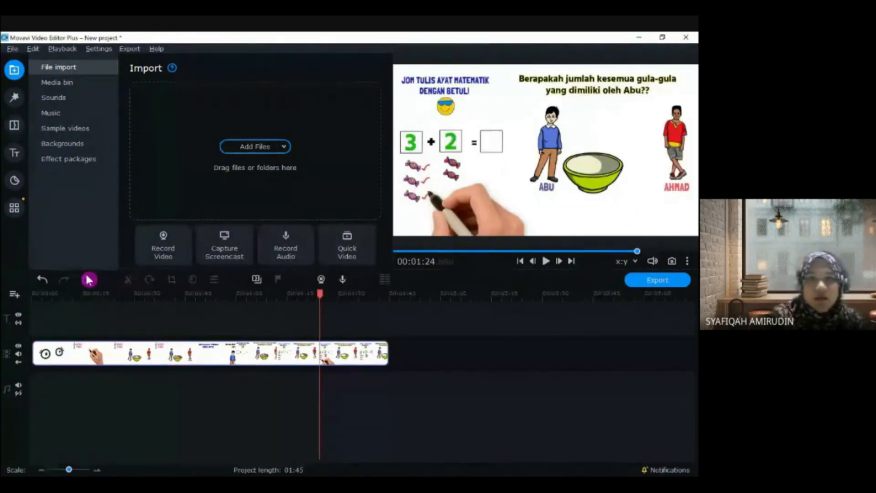
pyautogui.moveTo(43, 293); pyautogui.dragTo(24, 310)
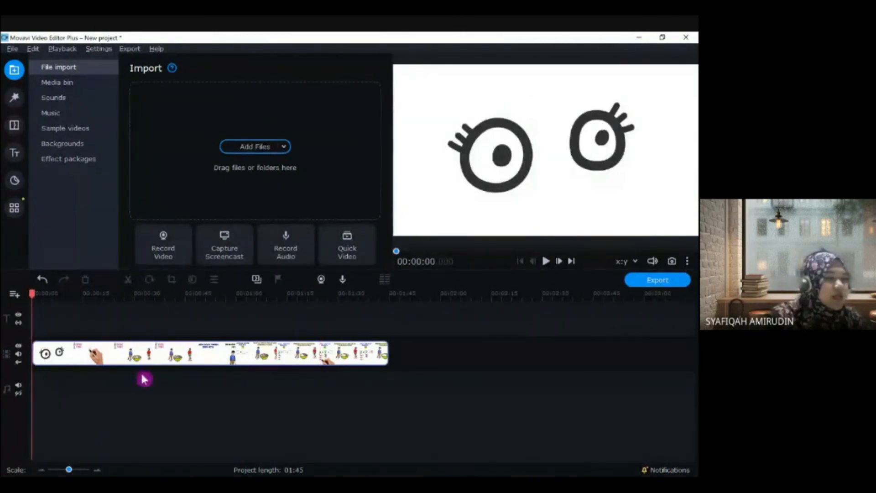
# Launch Voice Recorder and start a new voice recording
pyautogui.click(141, 484)
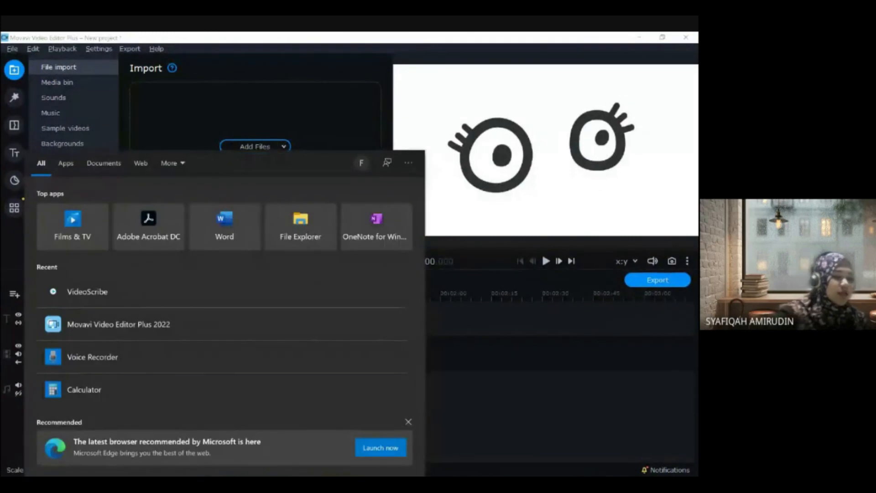
pyautogui.click(109, 363)
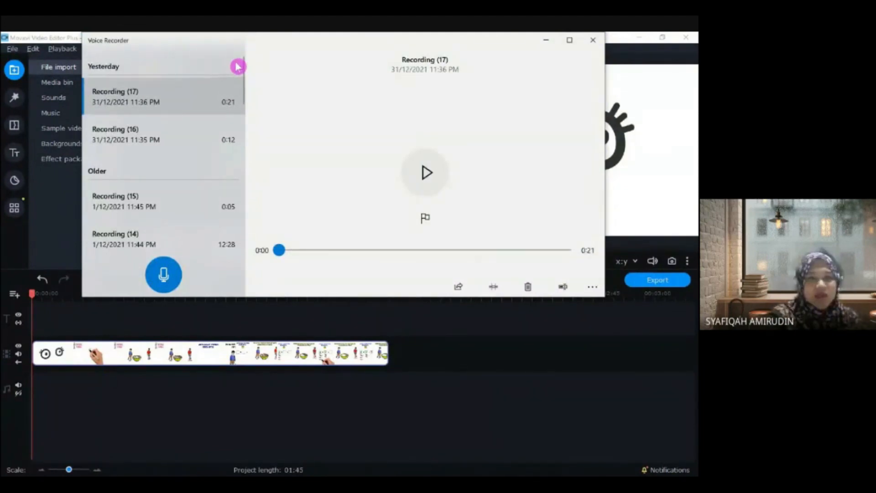
pyautogui.click(167, 278)
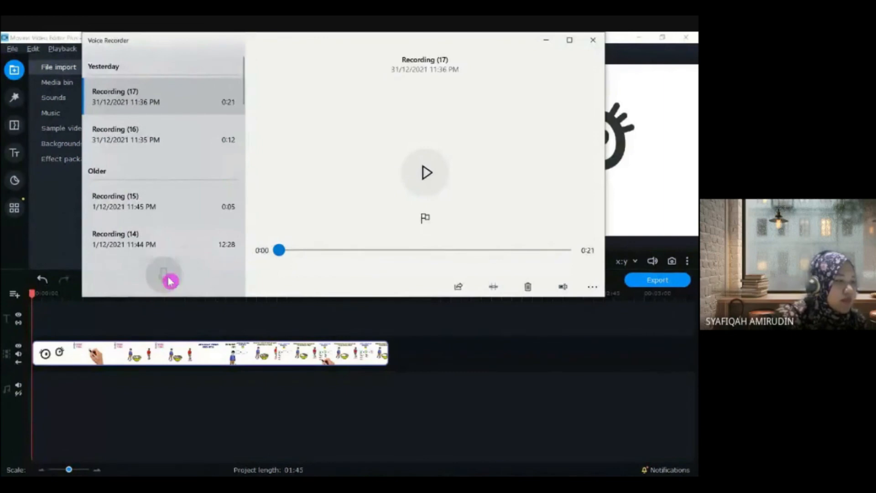
# Play the video in Movavi Video Editor Plus while narrating, pause it, and stop the recording in Voice Recorder
pyautogui.click(456, 360)
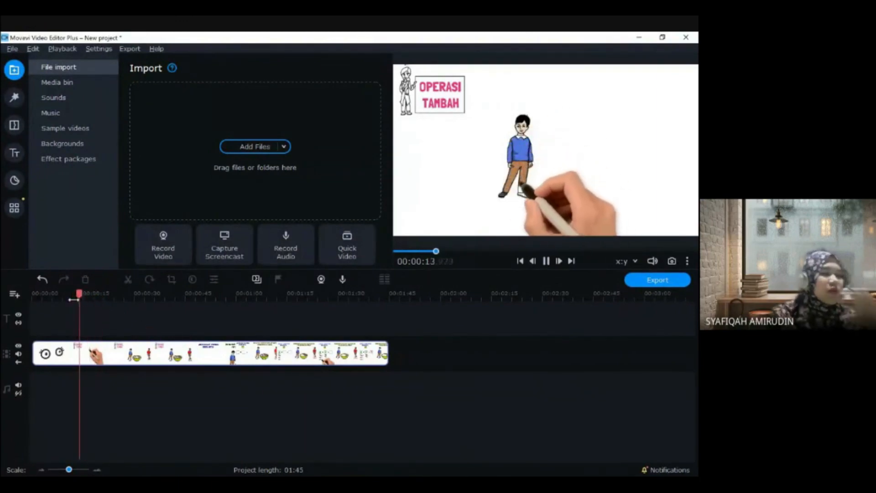
pyautogui.moveTo(78, 307); pyautogui.dragTo(57, 294)
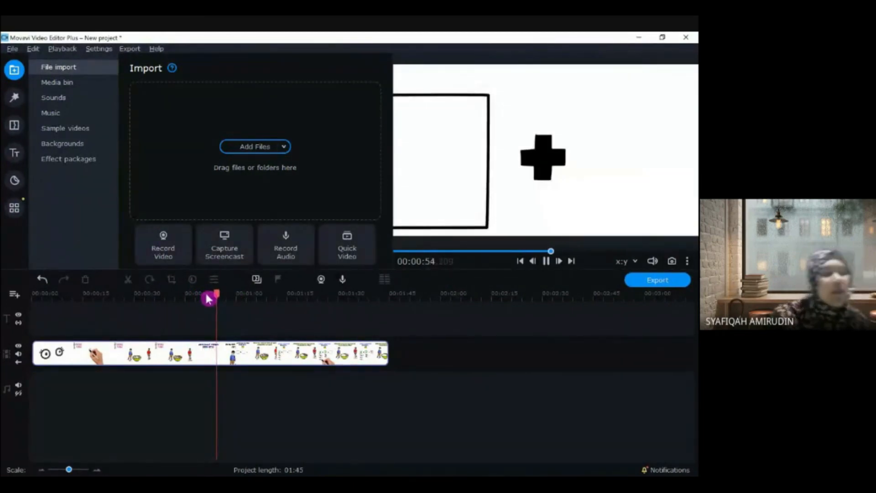
pyautogui.click(546, 262)
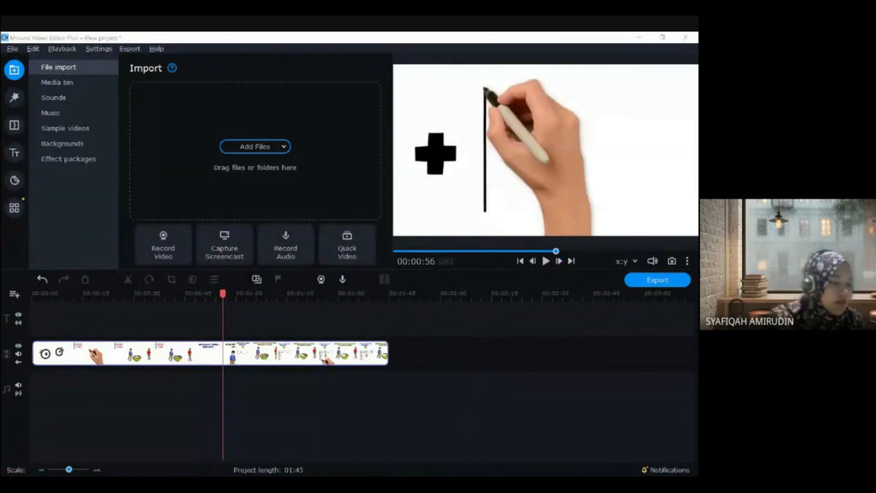
pyautogui.click(431, 484)
pyautogui.click(346, 179)
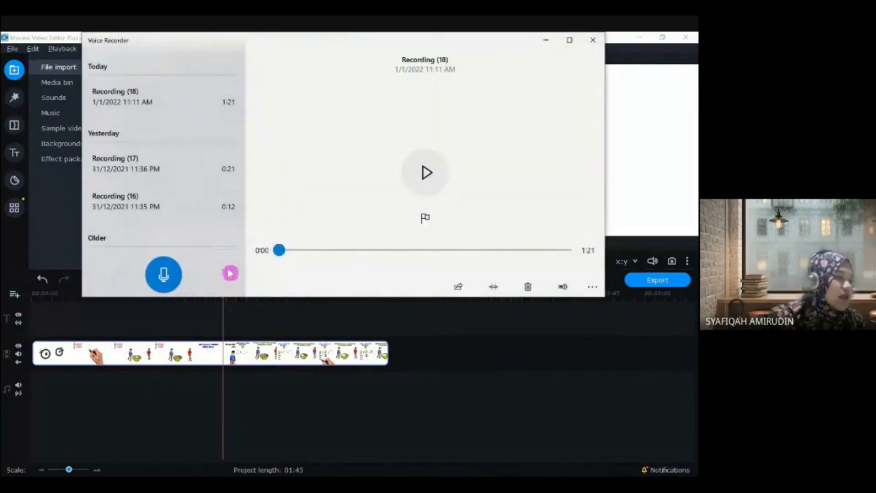
# Open the file location of Recording (18) and place the file on the audio track, aligned with the start of the timeline
pyautogui.rightClick(128, 102)
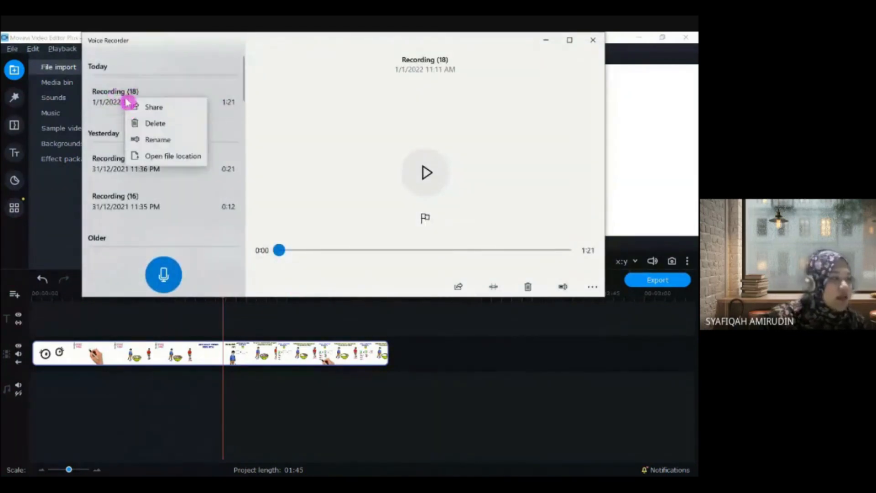
pyautogui.click(168, 156)
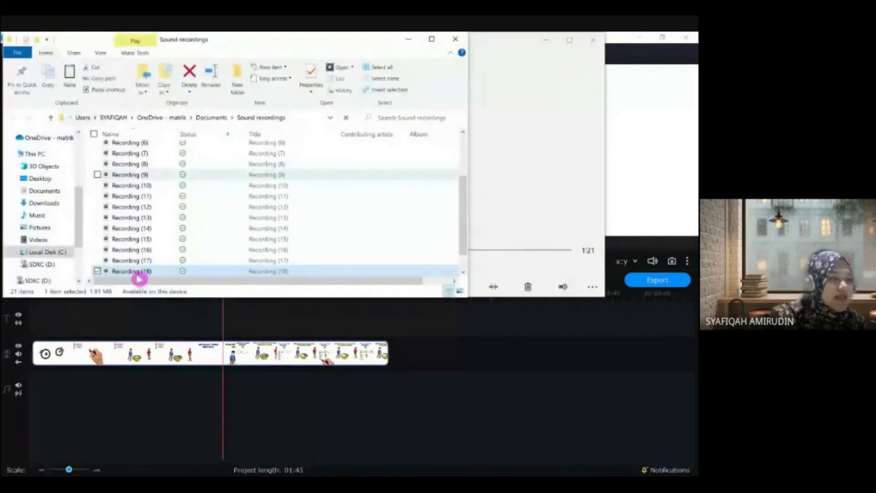
pyautogui.moveTo(136, 275); pyautogui.dragTo(71, 394)
pyautogui.click(85, 412)
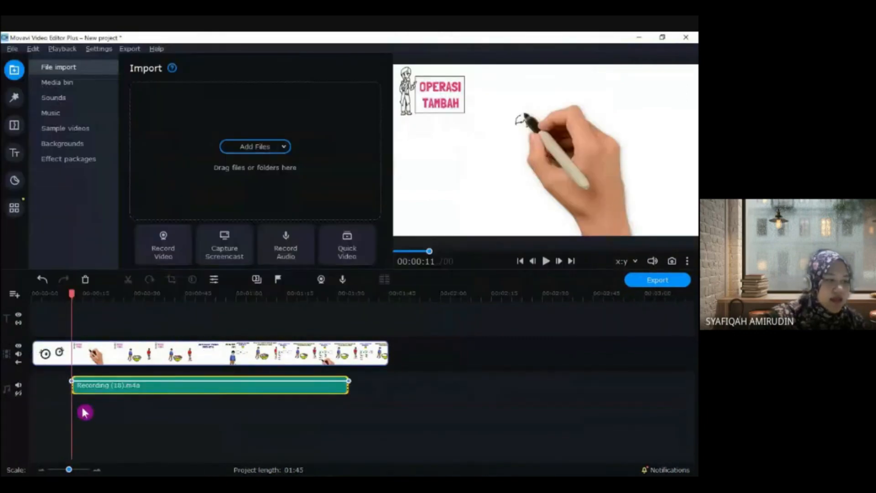
pyautogui.click(345, 403)
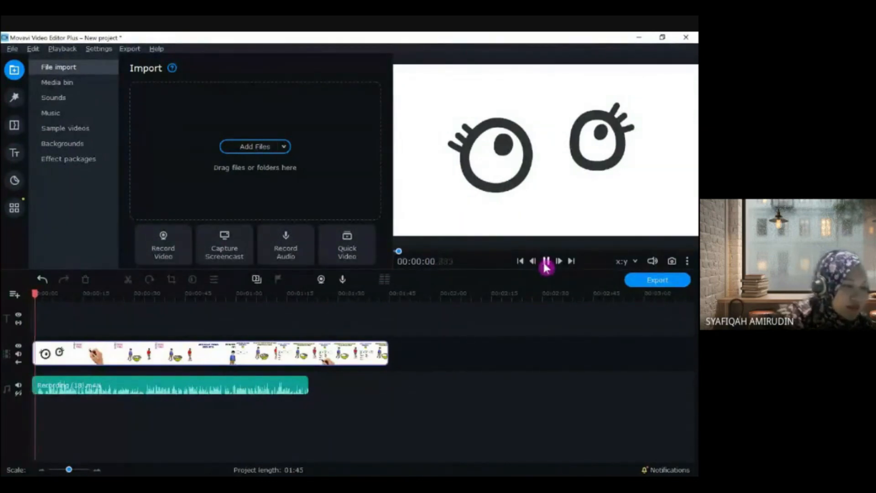
# Raise the computer's volume and listen to the opening seconds of the video with the narration
pyautogui.click(628, 484)
pyautogui.moveTo(644, 468); pyautogui.dragTo(669, 467)
pyautogui.click(591, 354)
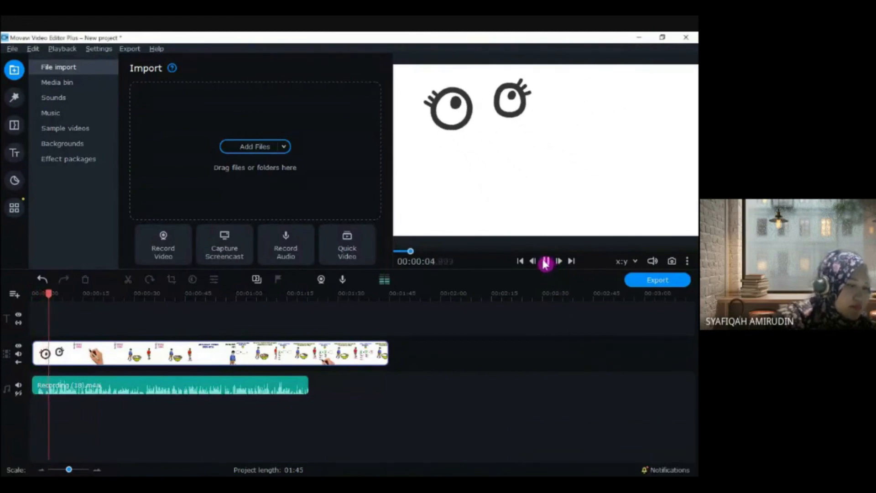
pyautogui.click(546, 260)
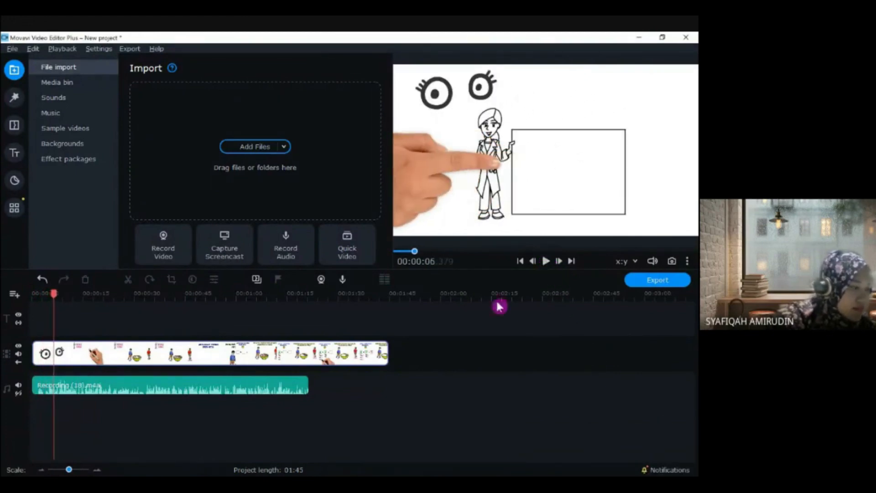
# Split the narration clip at about 3.9 s and delete its leading part
pyautogui.click(48, 388)
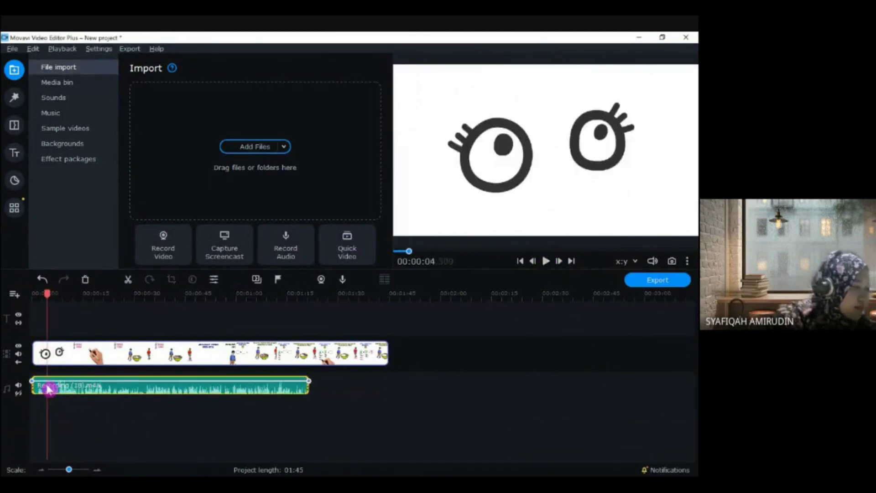
pyautogui.click(133, 287)
pyautogui.click(40, 390)
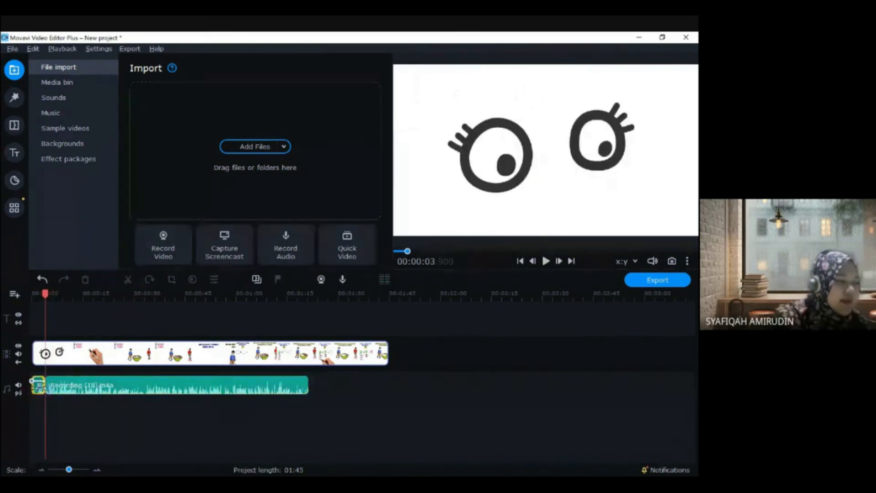
pyautogui.click(87, 280)
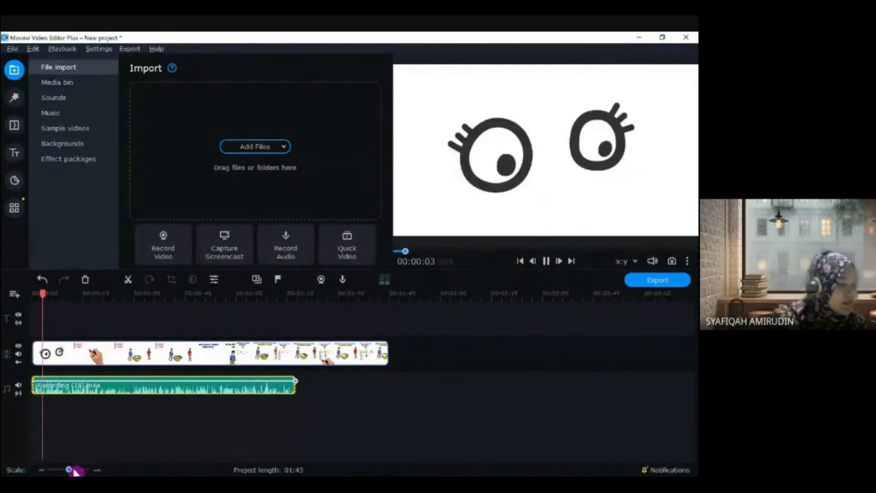
# Cut about another second off the start of the narration, align it with the timeline start, and play back the result
pyautogui.moveTo(69, 469); pyautogui.dragTo(78, 469)
pyautogui.click(69, 393)
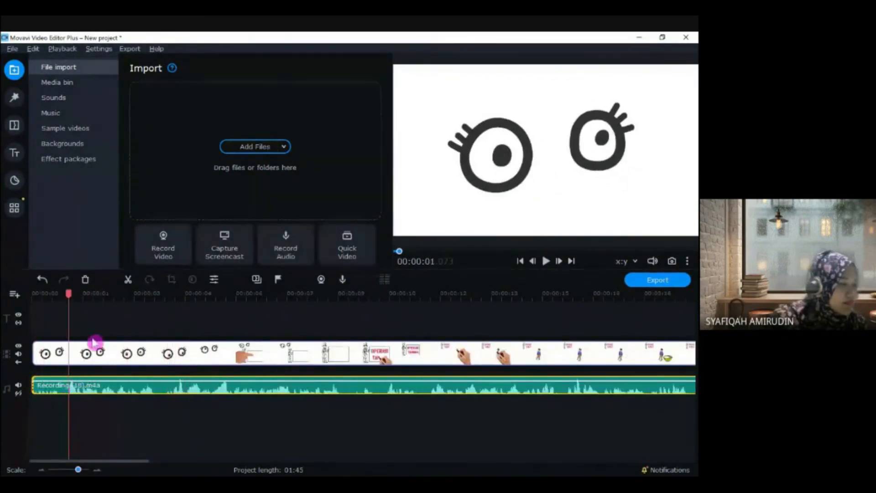
pyautogui.click(128, 279)
pyautogui.click(60, 386)
pyautogui.click(85, 280)
pyautogui.moveTo(86, 380); pyautogui.dragTo(49, 384)
pyautogui.press('space')
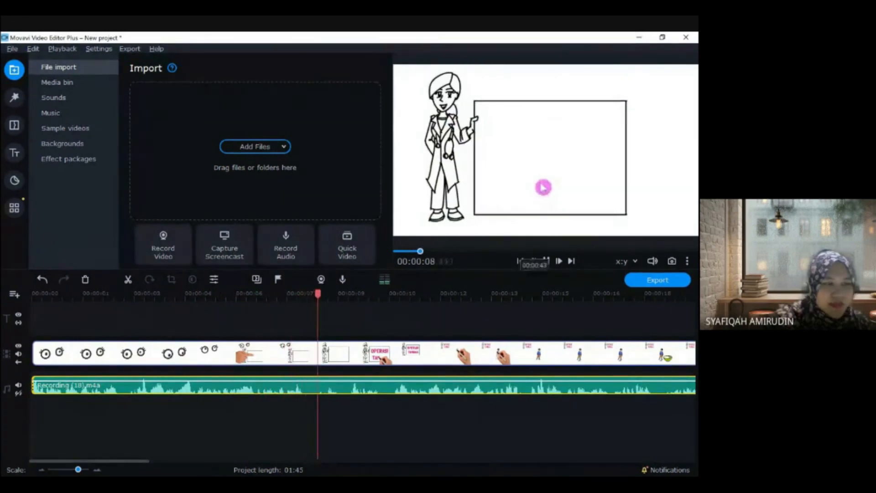
pyautogui.click(545, 182)
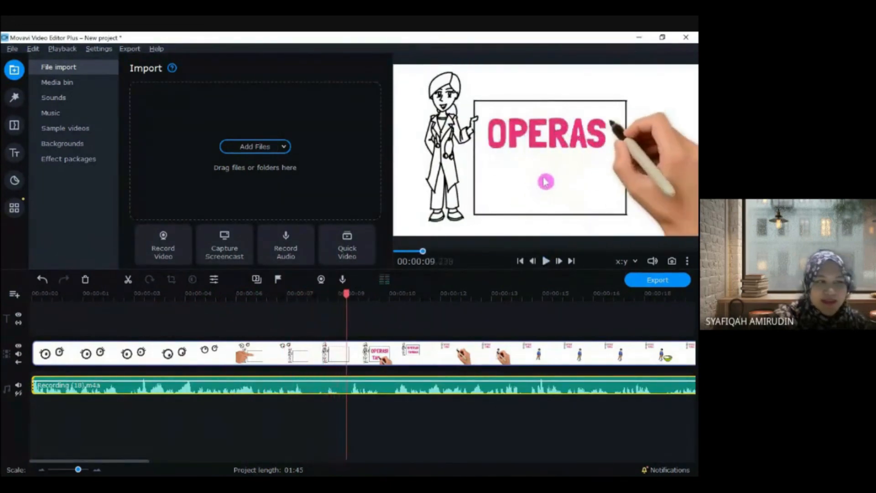
# Split the video clip at about 6.9 s, where the presenter and blank board are fully shown beneath the eyes
pyautogui.click(158, 362)
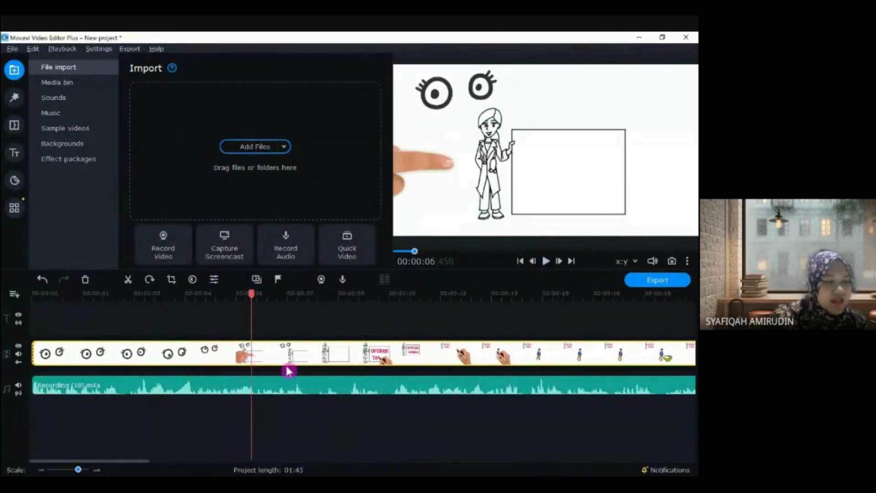
pyautogui.click(269, 361)
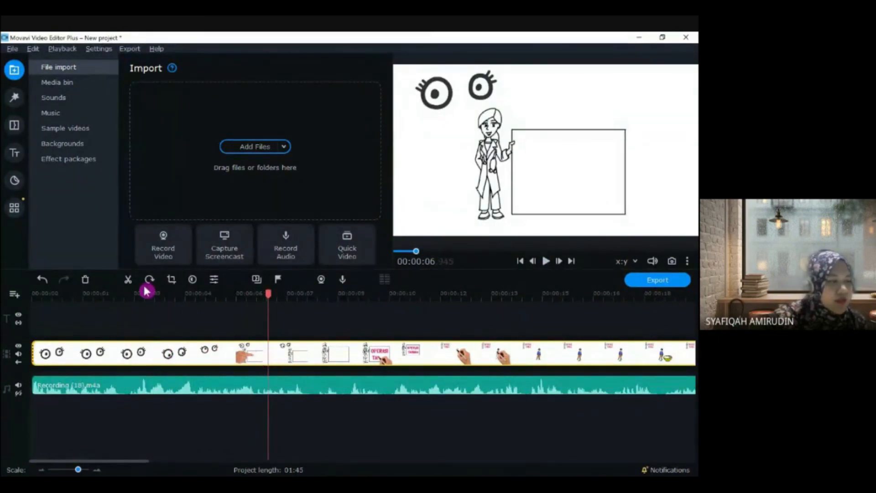
pyautogui.click(129, 281)
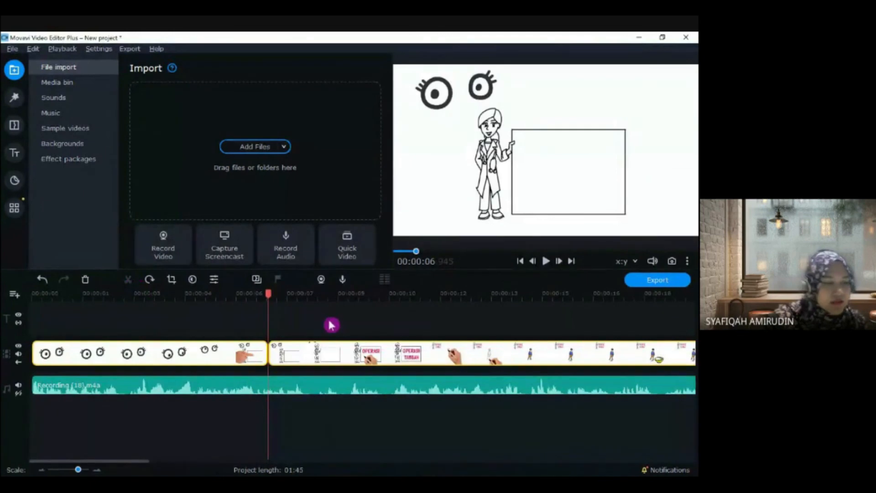
# Split the video clip again at about 10.3 s, once the OPERASI TAMBAH title is fully written on the board
pyautogui.click(396, 355)
pyautogui.click(428, 360)
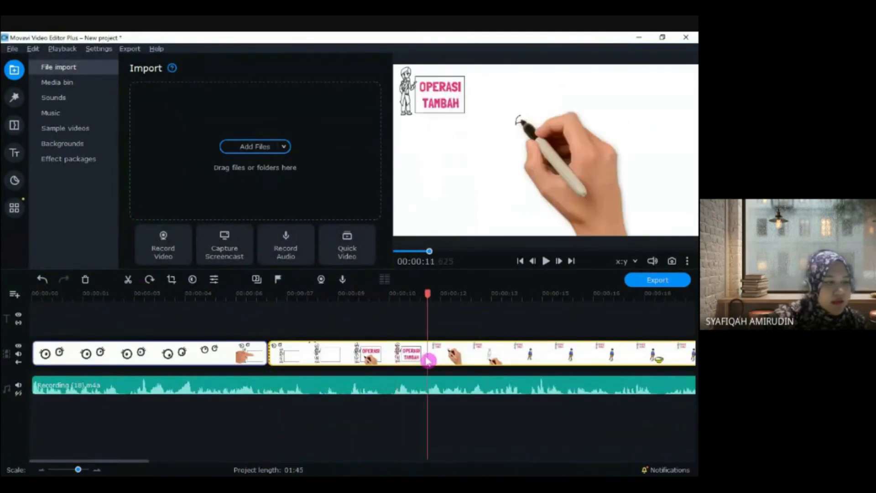
pyautogui.click(374, 358)
pyautogui.click(351, 359)
pyautogui.click(368, 359)
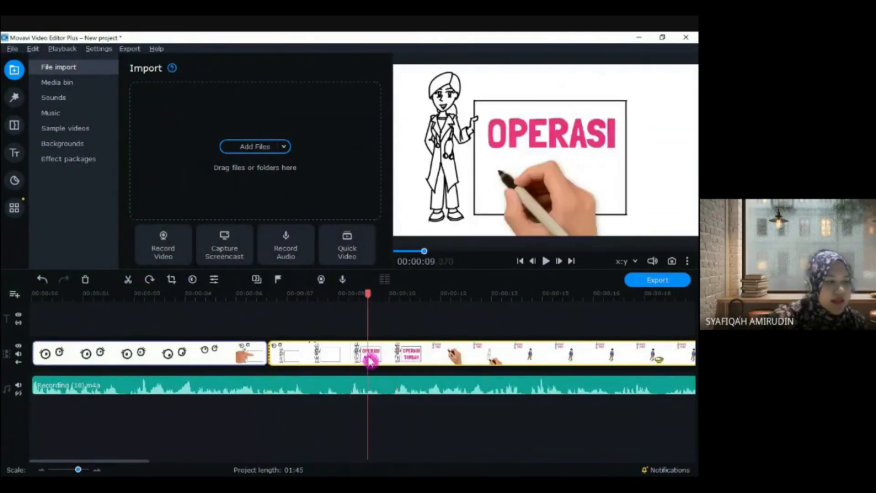
pyautogui.click(385, 359)
pyautogui.click(128, 279)
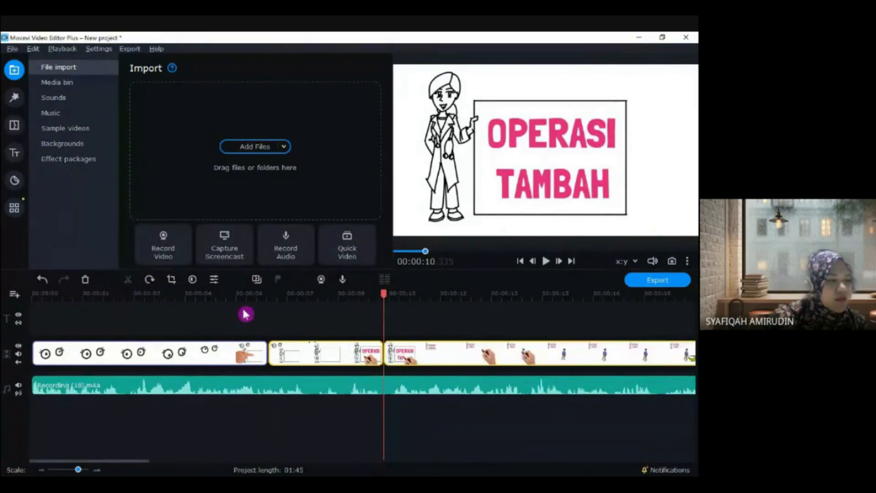
# Set the speed of the clip where the OPERASI title is written to 150% and play it back
pyautogui.click(338, 355)
pyautogui.doubleClick(338, 356)
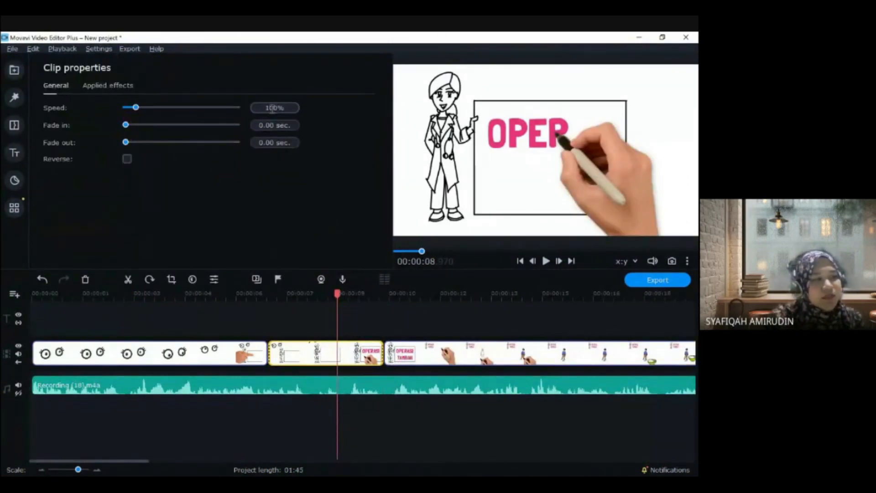
pyautogui.write('5')
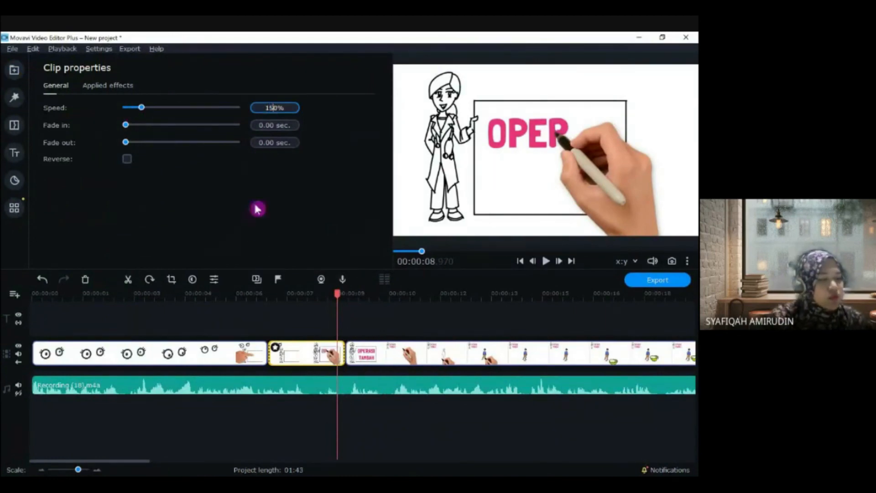
pyautogui.click(251, 299)
pyautogui.press('space')
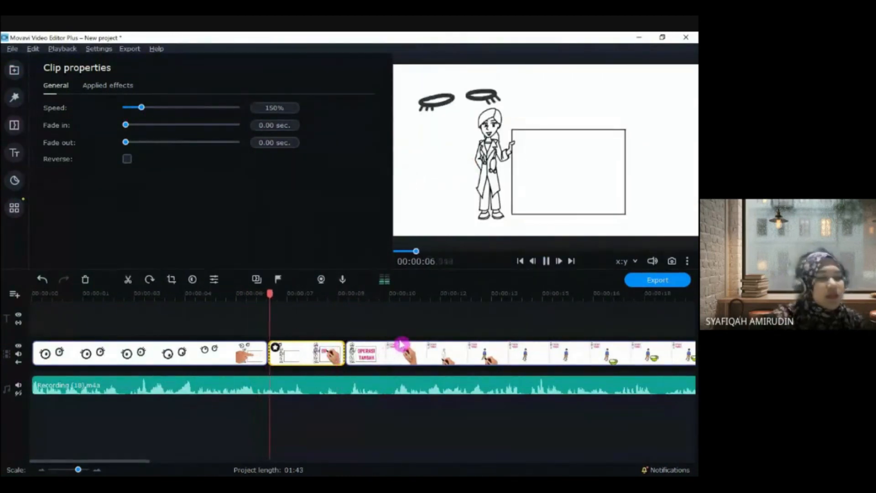
# Split the opening eyes clip shortly before the hand appears, set the cut-off end piece's speed to 200%, and play it back
pyautogui.click(219, 356)
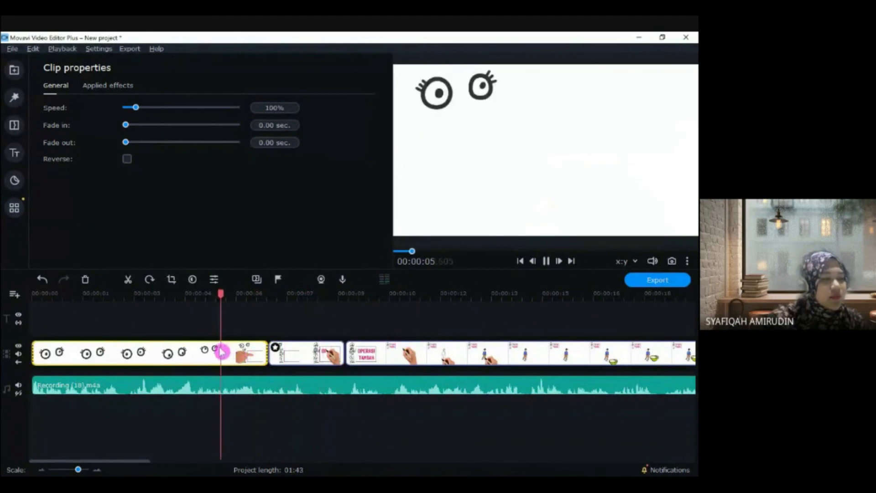
pyautogui.click(194, 354)
pyautogui.click(130, 282)
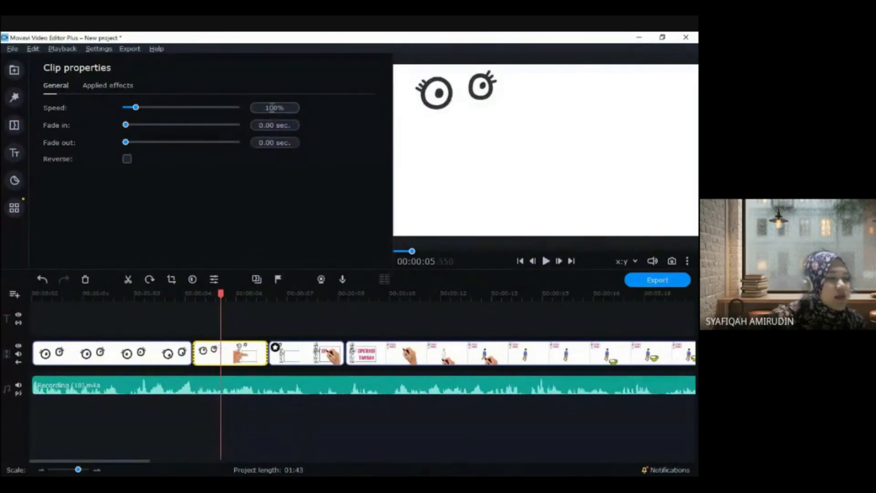
pyautogui.press('Return')
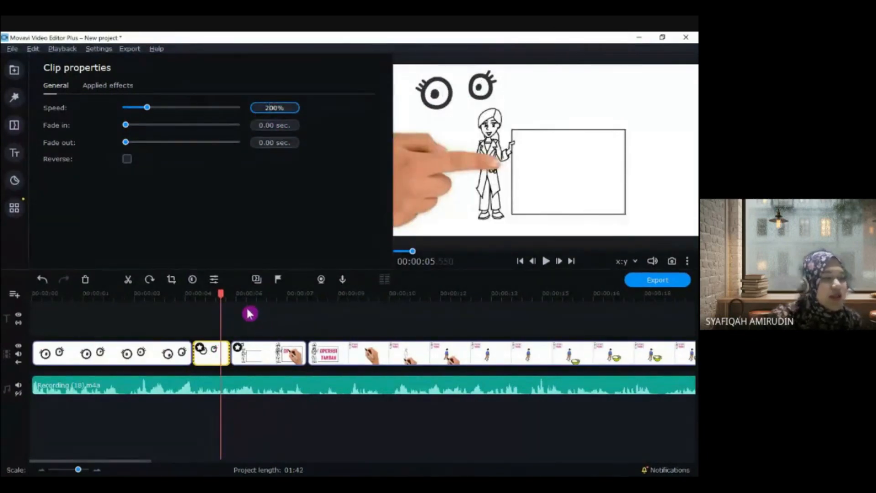
pyautogui.click(199, 299)
pyautogui.press('space')
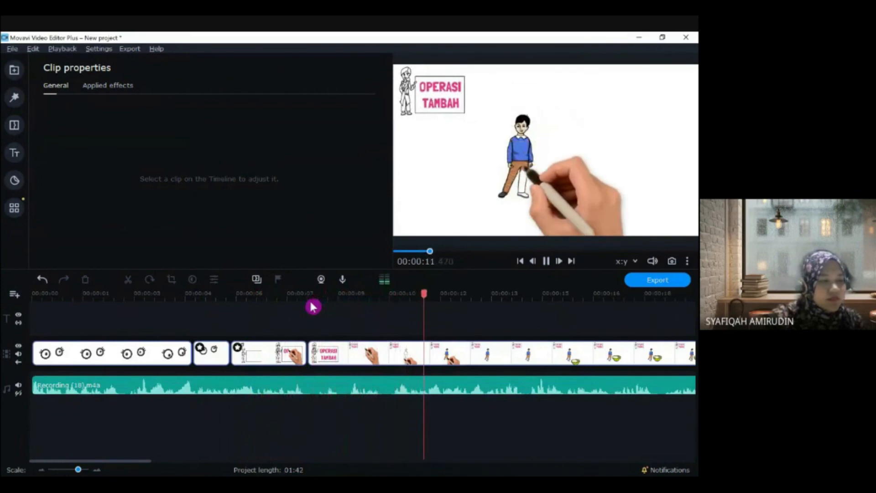
# Split the narration audio at about 10.5 s, while the boy's outline is being drawn
pyautogui.moveTo(128, 464); pyautogui.dragTo(154, 472)
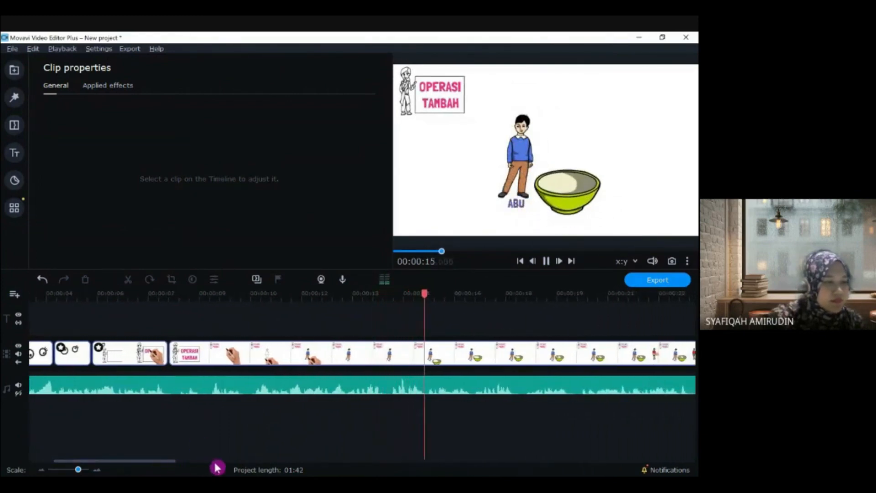
pyautogui.click(251, 361)
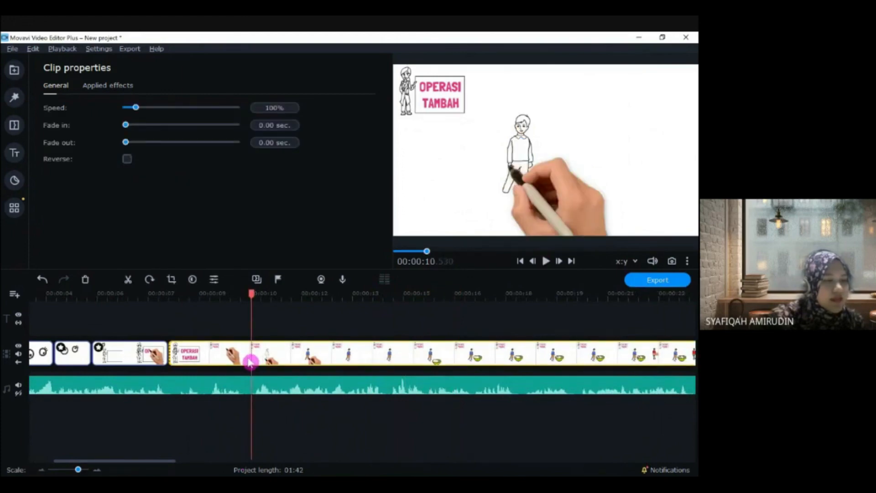
pyautogui.click(250, 388)
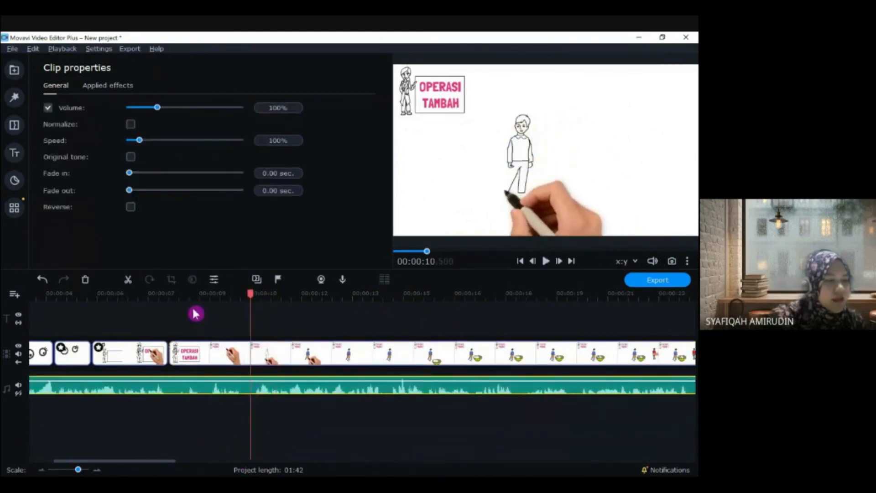
pyautogui.click(129, 280)
# Play through the remaining narration and split it again at about 28 s
pyautogui.click(393, 395)
pyautogui.press('space')
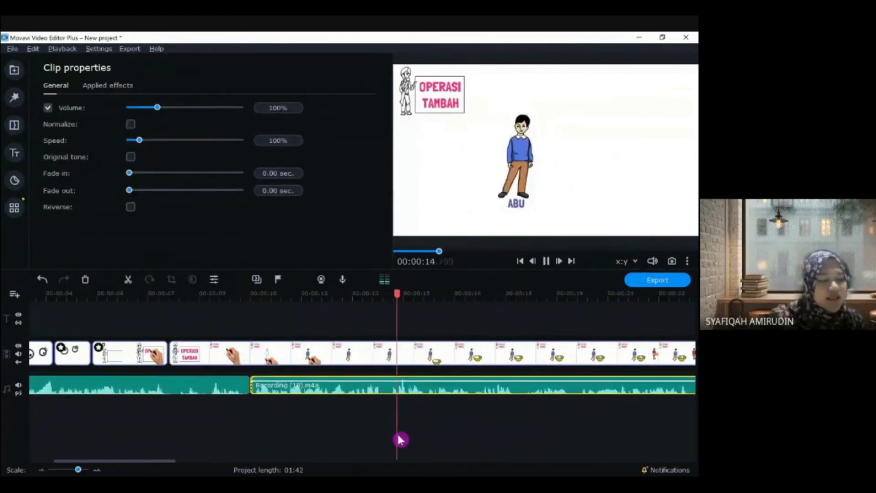
pyautogui.click(476, 396)
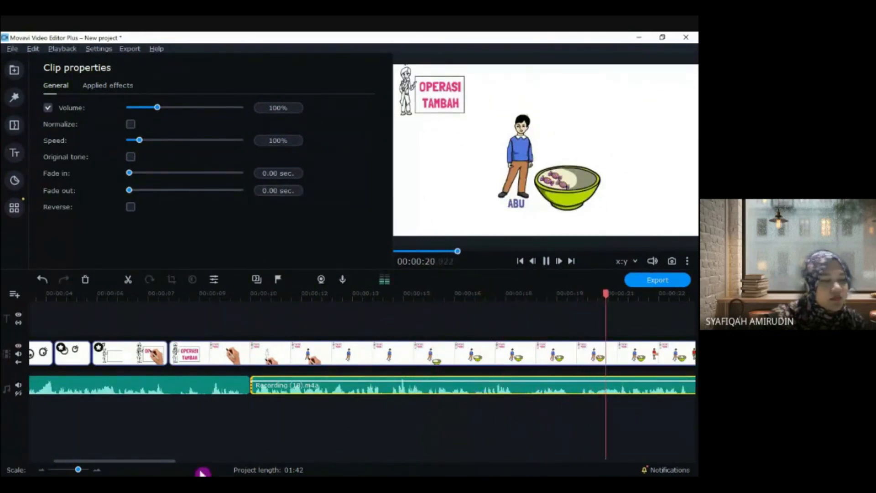
pyautogui.moveTo(78, 469); pyautogui.dragTo(71, 469)
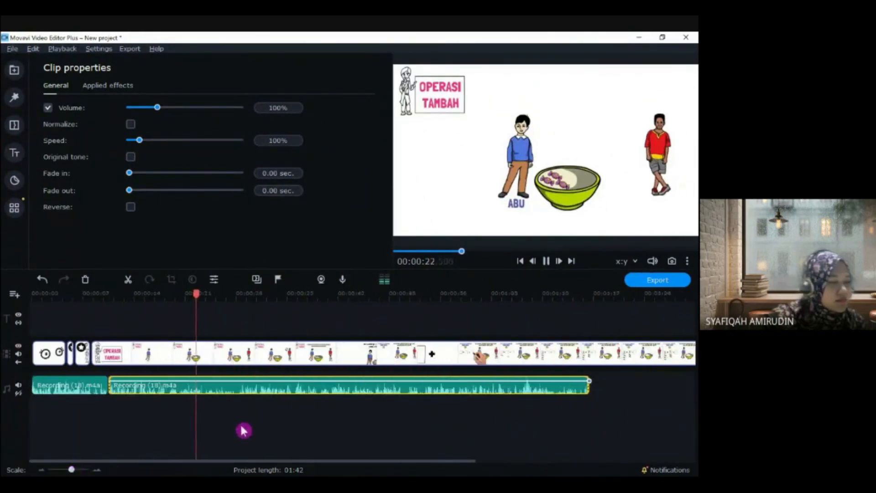
pyautogui.click(237, 395)
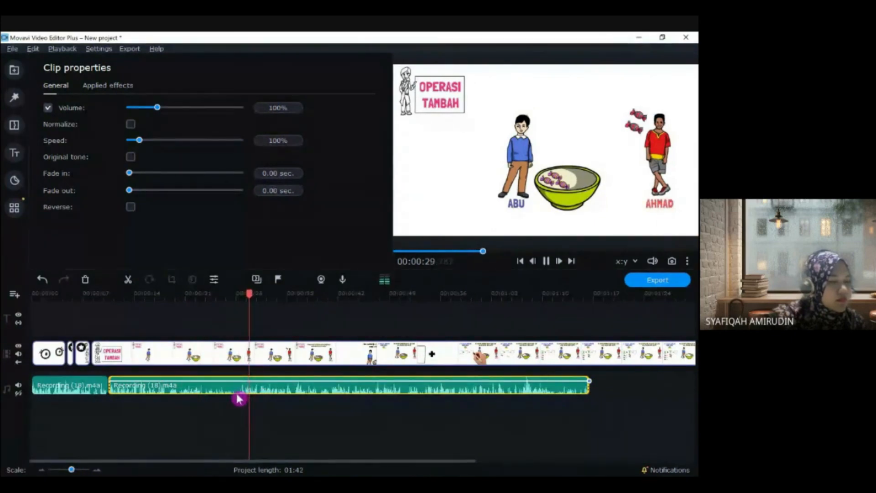
pyautogui.press('space')
pyautogui.click(129, 281)
# Delete the narration piece between the two cuts and move the remaining recording up against the first piece
pyautogui.click(167, 390)
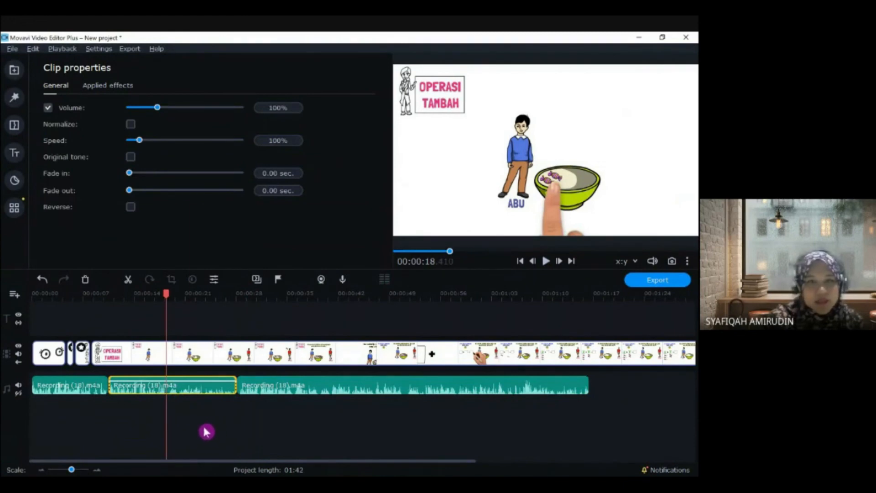
pyautogui.click(85, 283)
pyautogui.moveTo(253, 392); pyautogui.dragTo(142, 395)
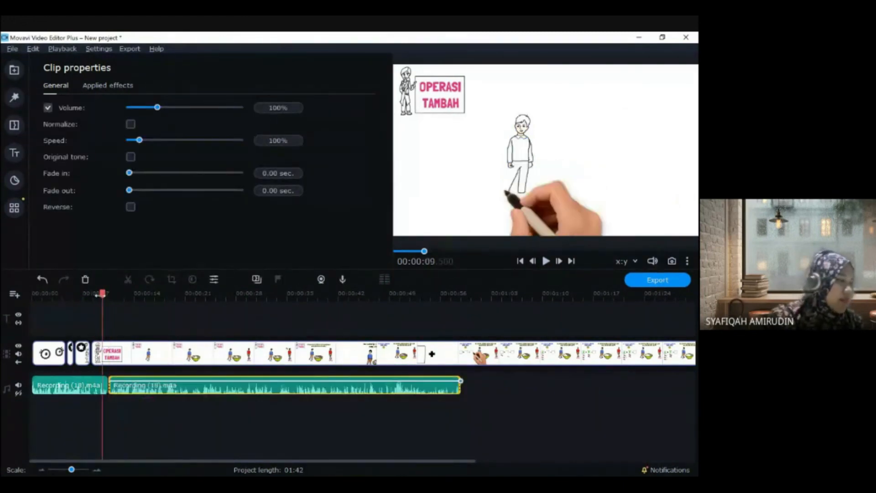
# Play back the joined narration and split its second piece at about 18 s
pyautogui.press('space')
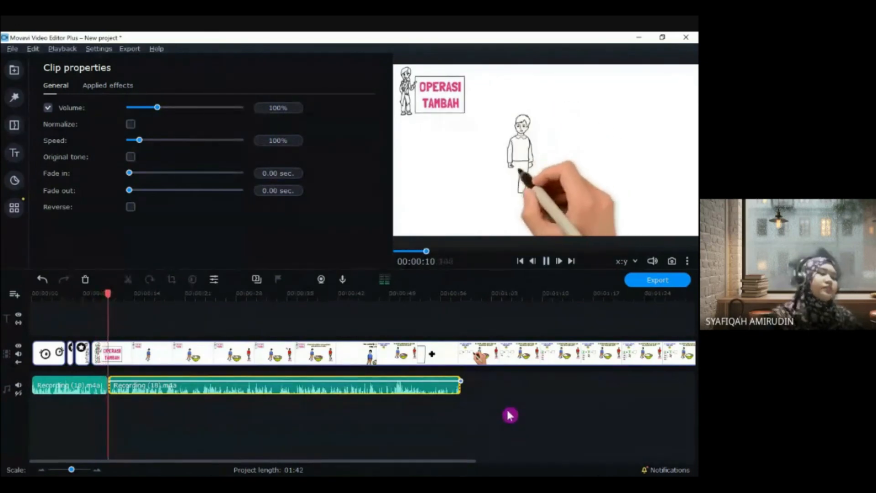
pyautogui.press('space')
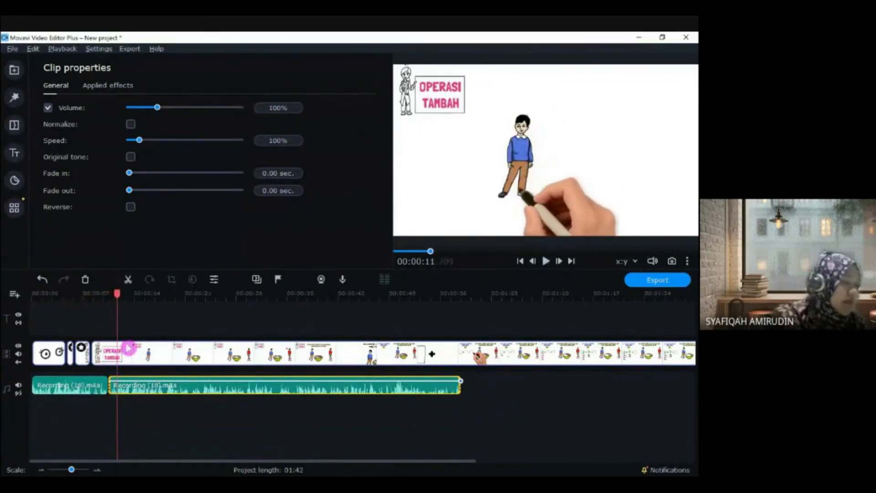
pyautogui.press('space')
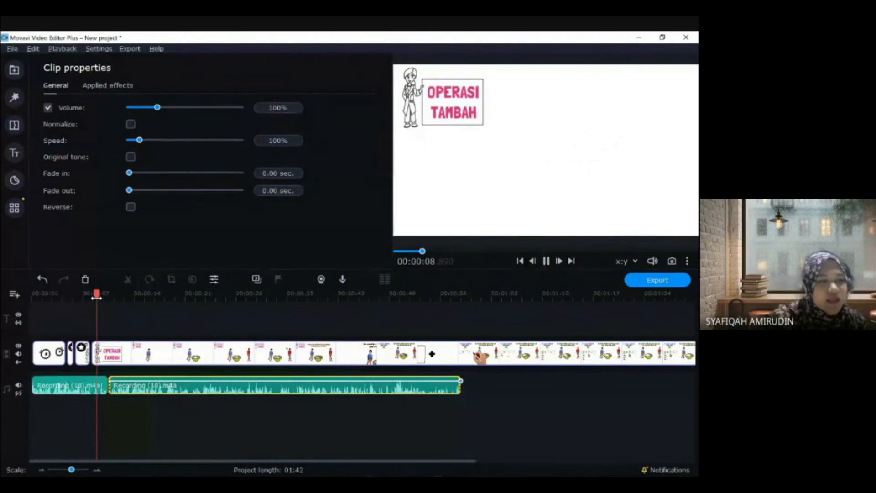
pyautogui.press('space')
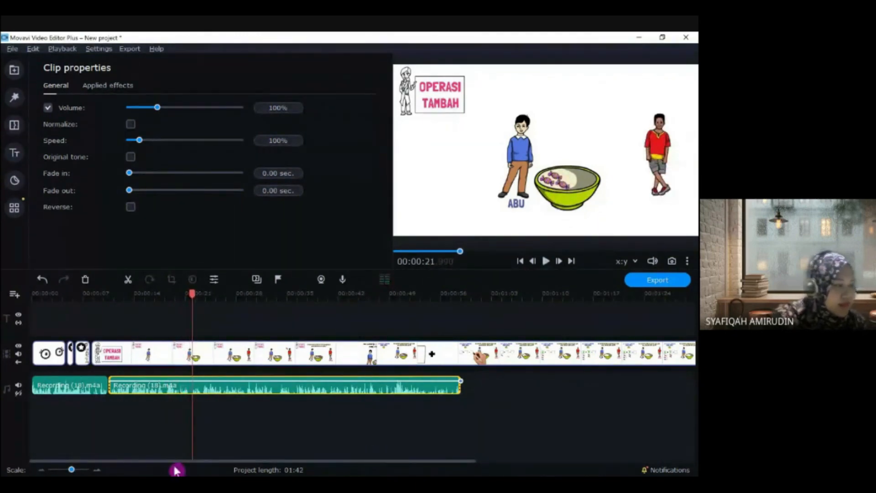
pyautogui.click(146, 392)
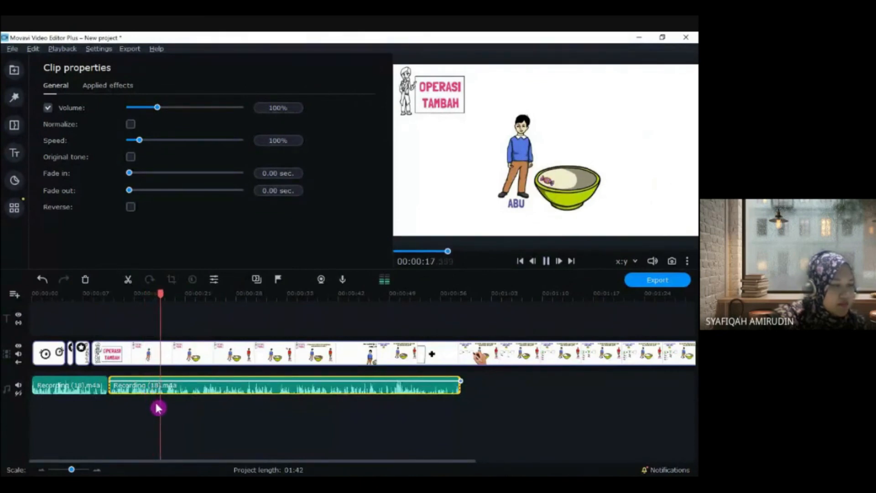
pyautogui.click(128, 280)
# Split the narration again at about 23 s, while the name AHMAD is being written
pyautogui.click(202, 394)
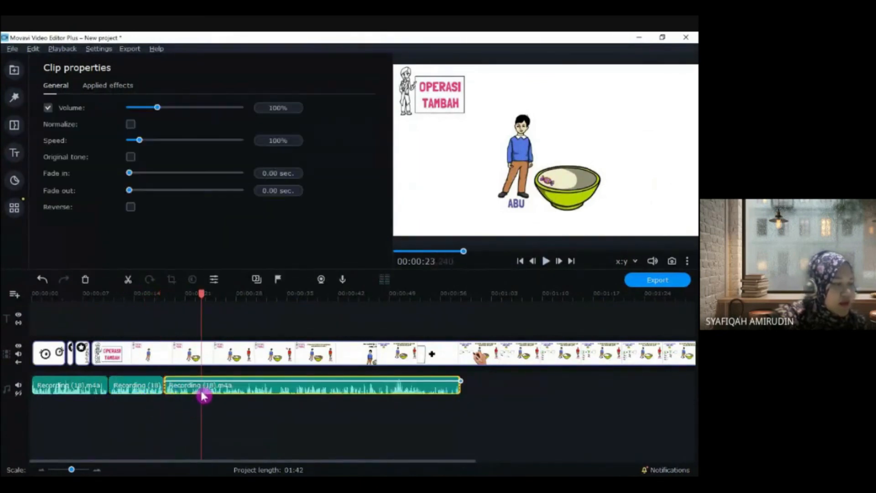
pyautogui.press('space')
pyautogui.press('space')
pyautogui.click(203, 393)
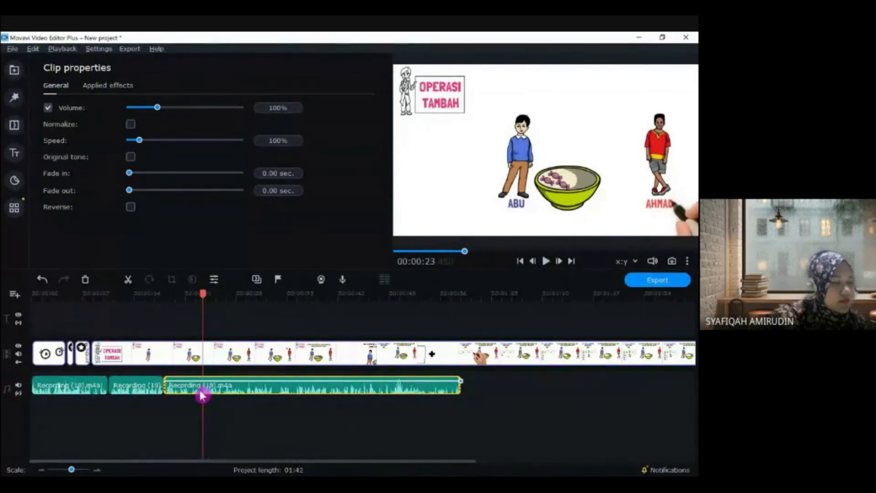
pyautogui.click(202, 392)
pyautogui.click(129, 281)
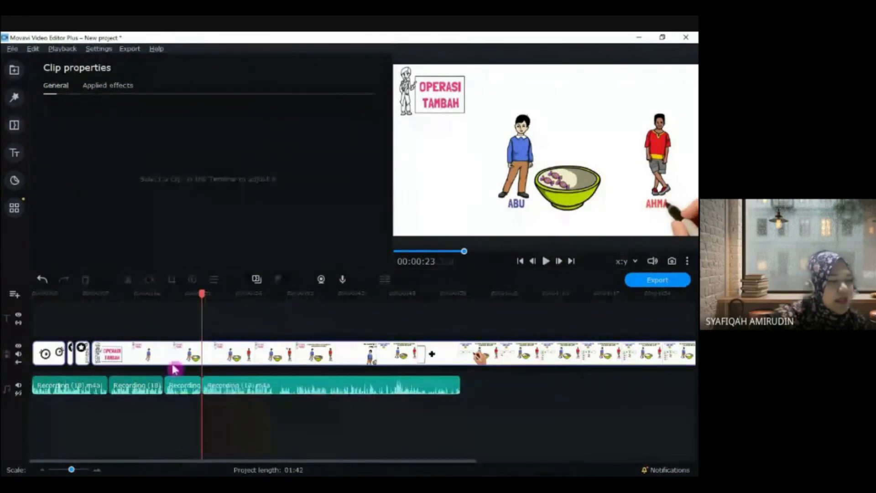
# Delete the narration piece between about 18 s and 23 s, close the gap with the remaining recording, and play the join
pyautogui.click(178, 386)
pyautogui.click(85, 280)
pyautogui.moveTo(234, 393); pyautogui.dragTo(192, 391)
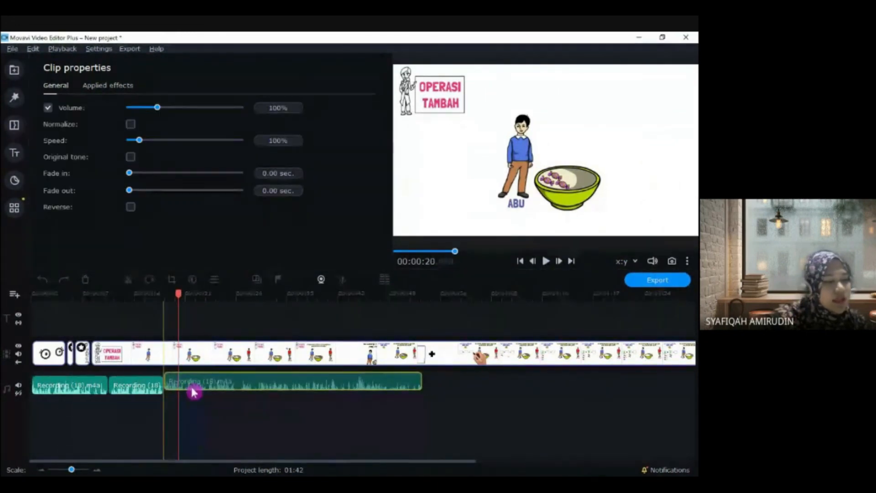
pyautogui.click(152, 296)
pyautogui.press('space')
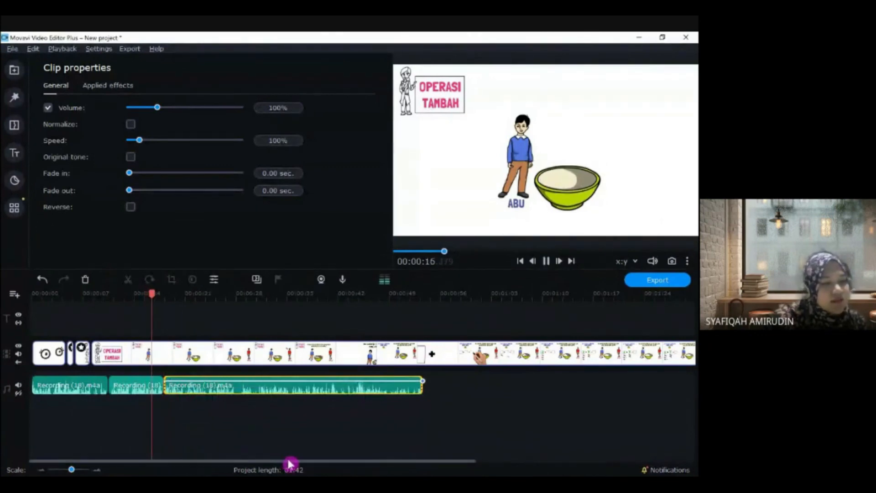
pyautogui.press('space')
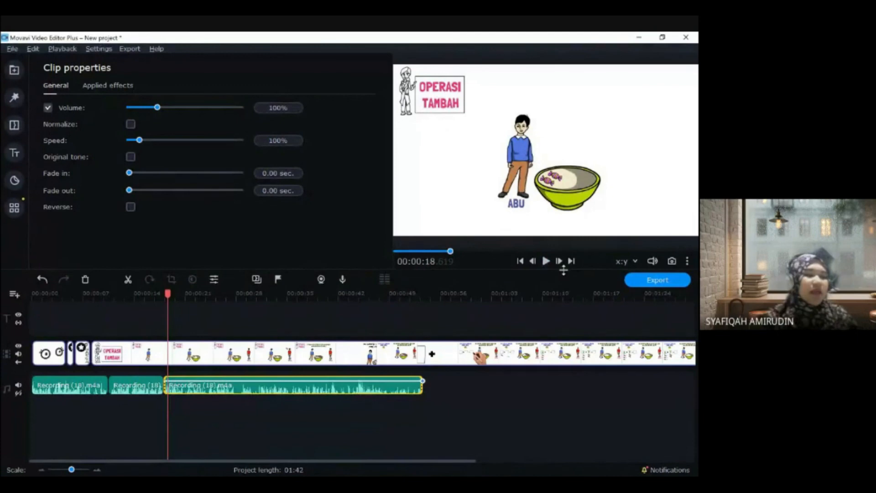
# Split the video clip at about 15 s, where the bowl slides in, and at about 20.7 s, after the candies fill it
pyautogui.click(151, 357)
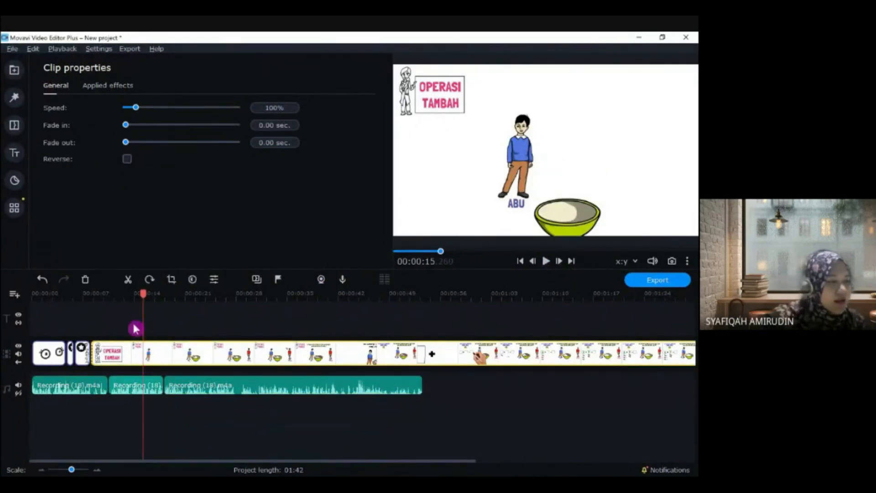
pyautogui.click(131, 284)
pyautogui.click(211, 361)
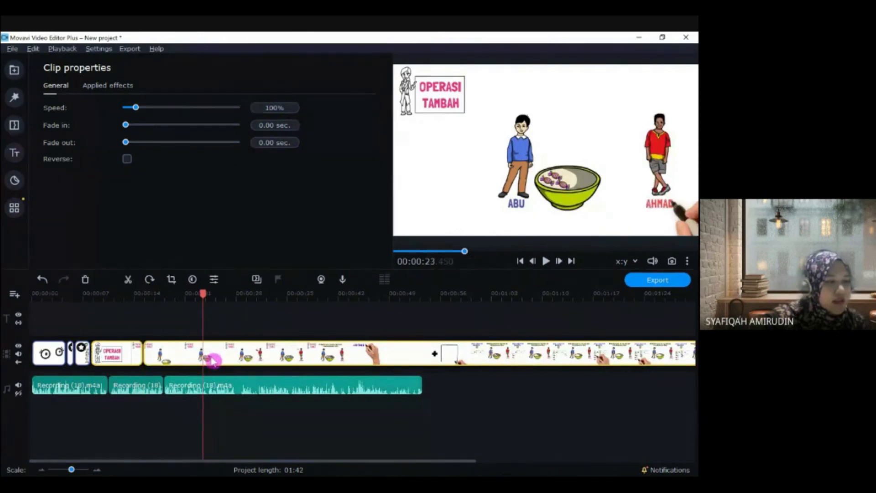
pyautogui.click(195, 358)
pyautogui.click(184, 356)
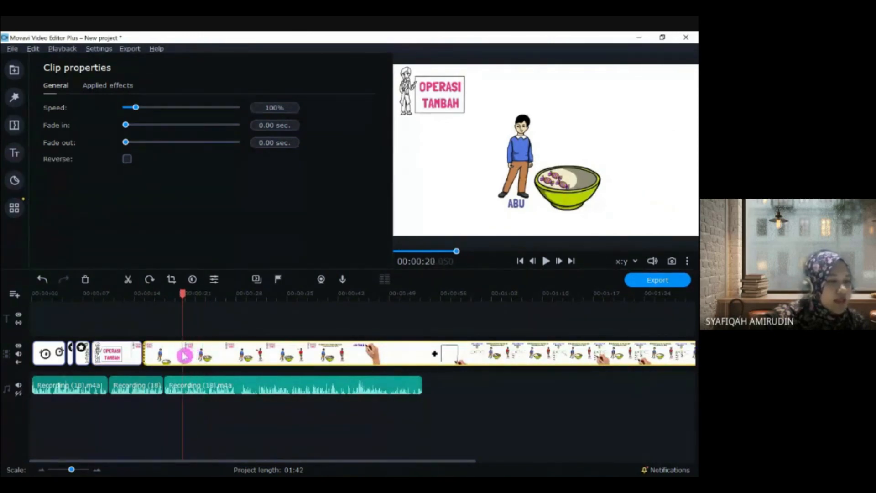
pyautogui.click(130, 280)
# Set the speed of the clip where Abu's candies are placed in the bowl to 170% and play it back
pyautogui.click(166, 351)
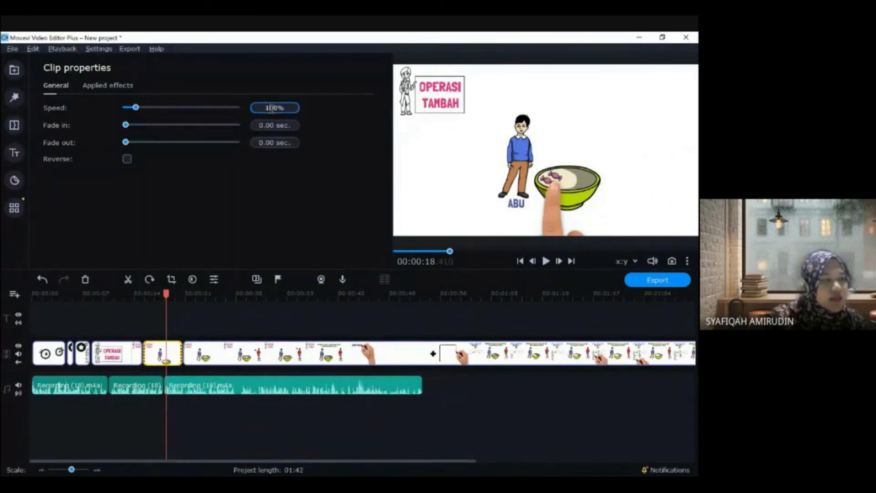
pyautogui.write('7')
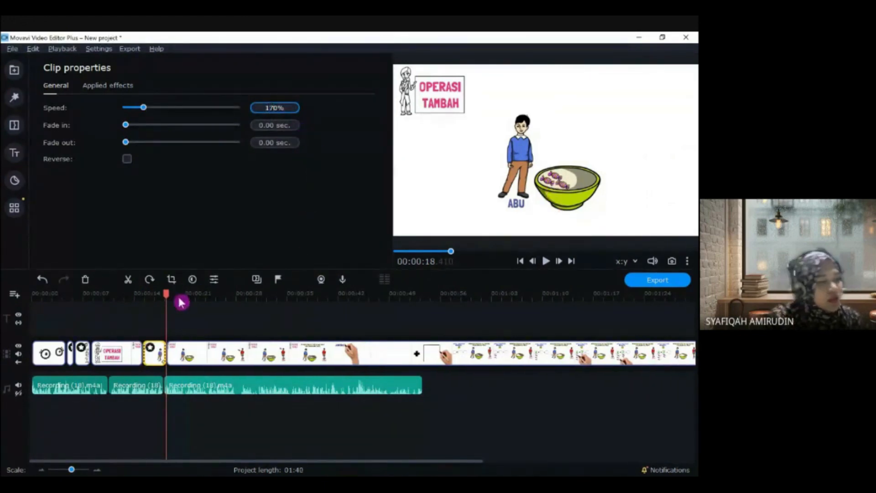
pyautogui.click(134, 300)
pyautogui.press('space')
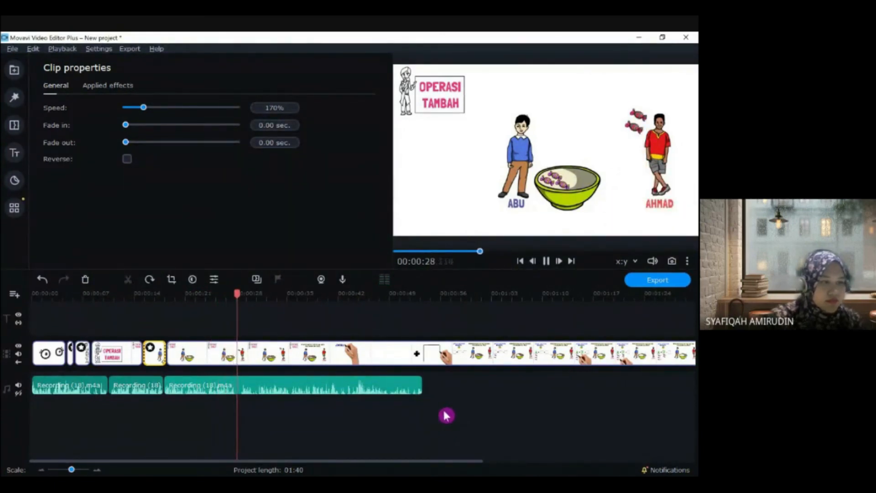
pyautogui.press('space')
# Split the video clip at about 22.5 s, once AHMAD is written, and at about 30 s, as the candies move to the bowl
pyautogui.click(215, 359)
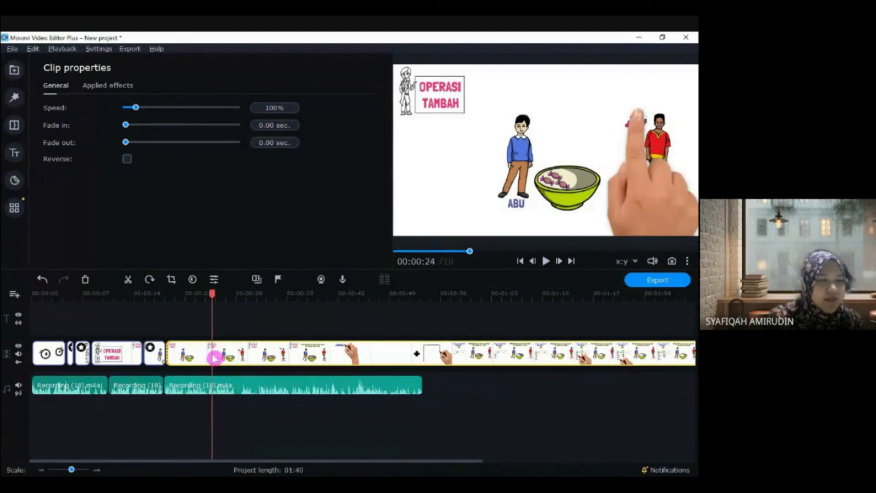
pyautogui.click(206, 359)
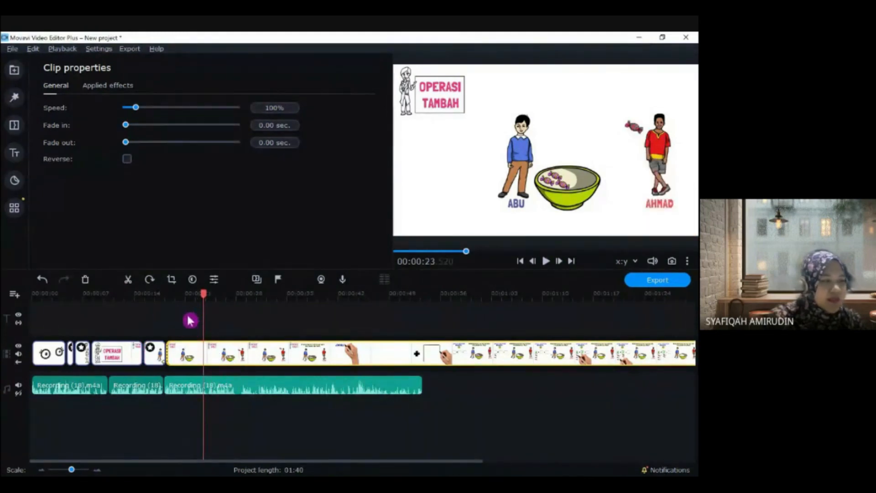
pyautogui.click(196, 352)
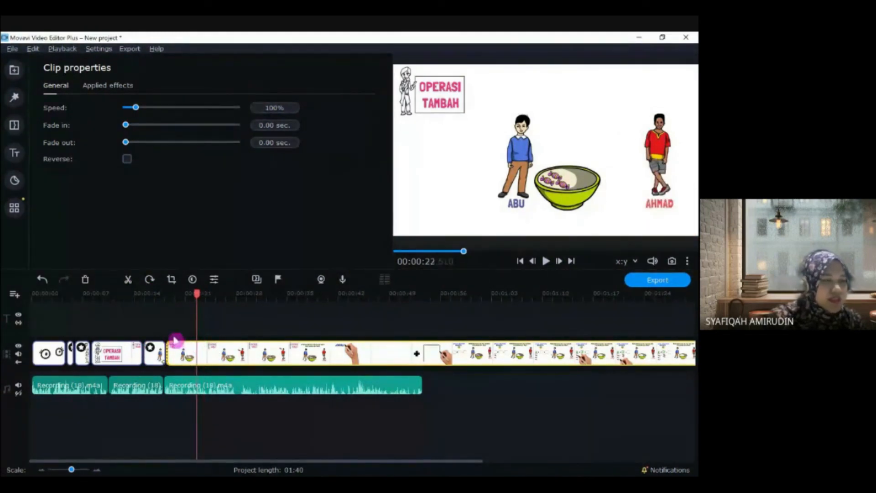
pyautogui.click(129, 283)
pyautogui.click(251, 357)
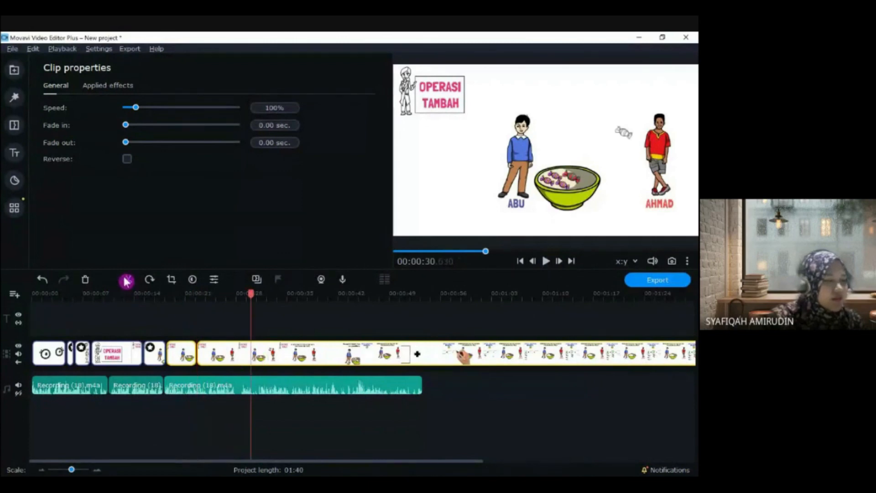
pyautogui.click(126, 281)
# Set the speed of the clip where Ahmad's candies appear to 170% and play it back
pyautogui.click(234, 356)
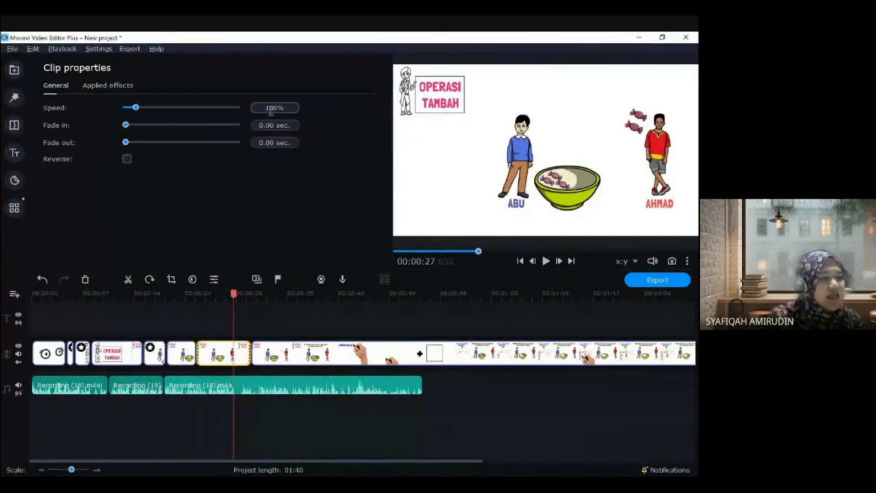
pyautogui.write('7')
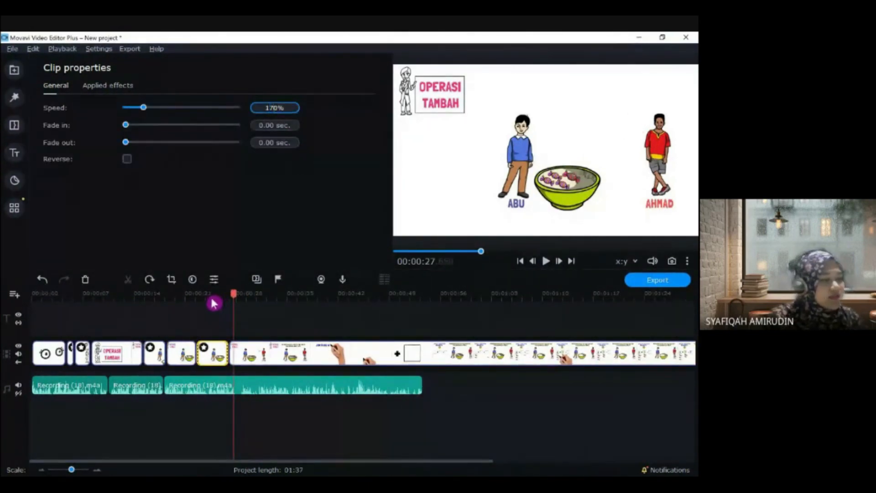
pyautogui.click(190, 300)
pyautogui.press('space')
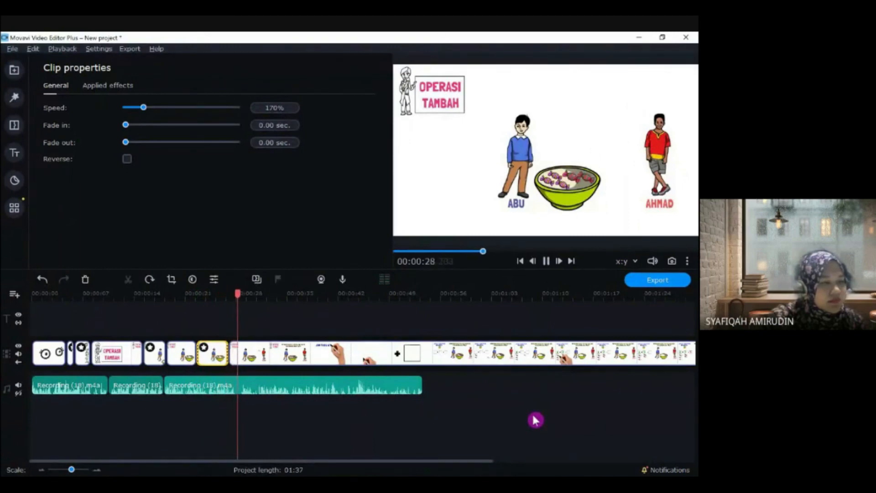
# Split the last narration piece at about 28 s and play on from about 31 s, at the question text
pyautogui.click(235, 389)
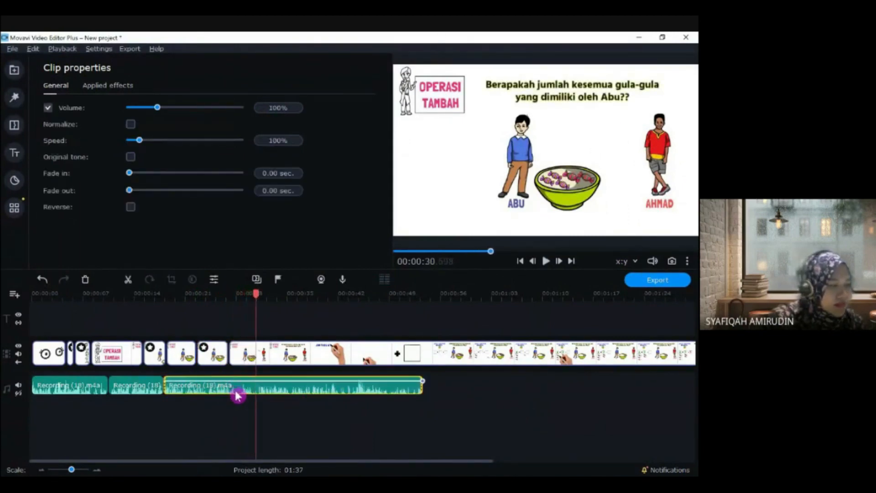
pyautogui.click(128, 282)
pyautogui.click(258, 393)
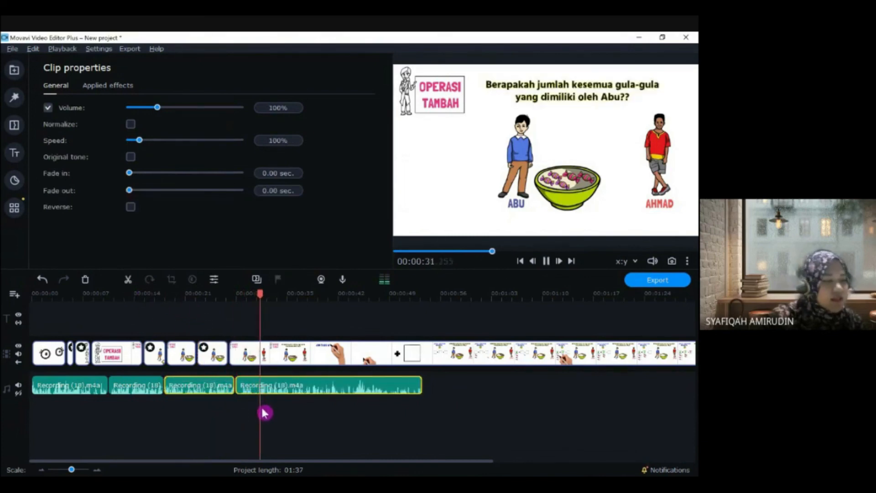
# Split the last narration piece at about 31 s, delete the section from about 28 s to the cut, and close the gap with the remaining audio
pyautogui.click(129, 281)
pyautogui.click(278, 427)
pyautogui.click(249, 392)
pyautogui.click(85, 279)
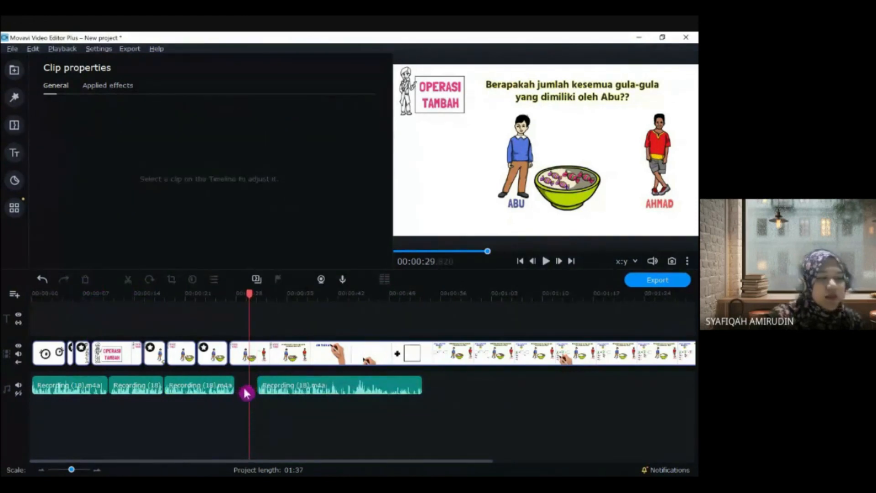
pyautogui.moveTo(256, 391); pyautogui.dragTo(245, 392)
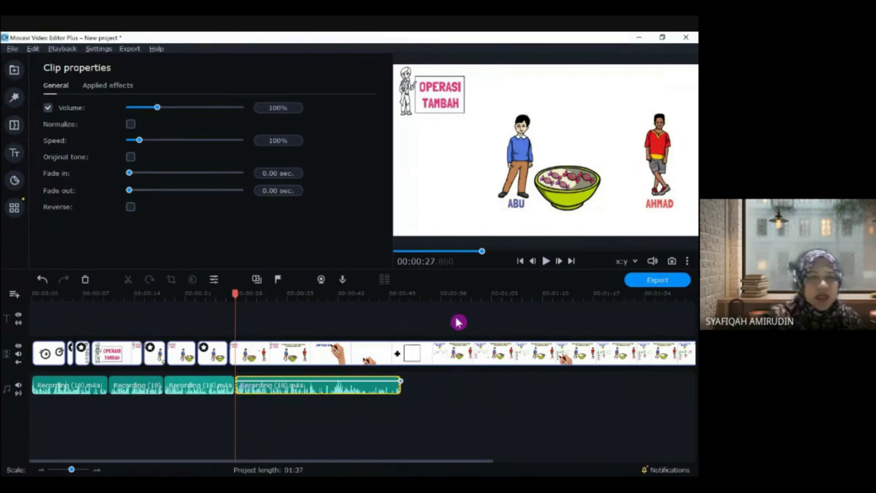
pyautogui.click(533, 412)
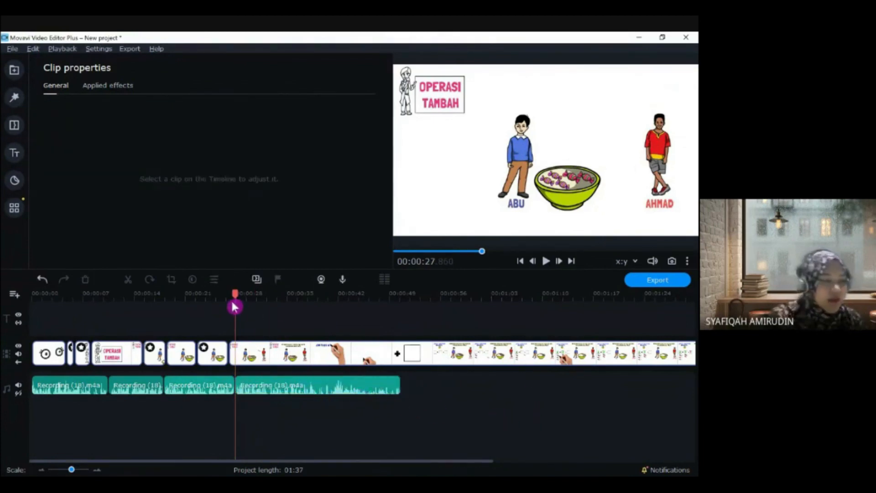
# Play the project from about 25 s to about 41 s to check the narration against the question and JOM TULIS AYAT MATEMATIK text
pyautogui.click(213, 295)
pyautogui.press('space')
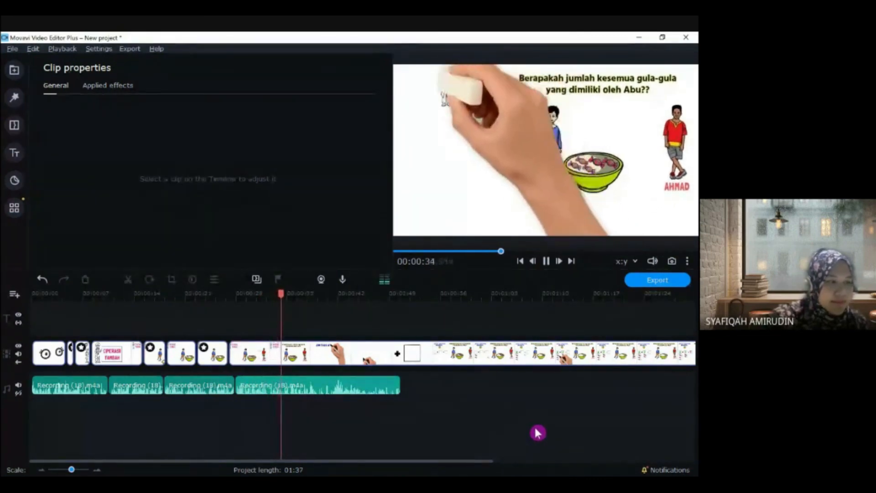
pyautogui.click(552, 261)
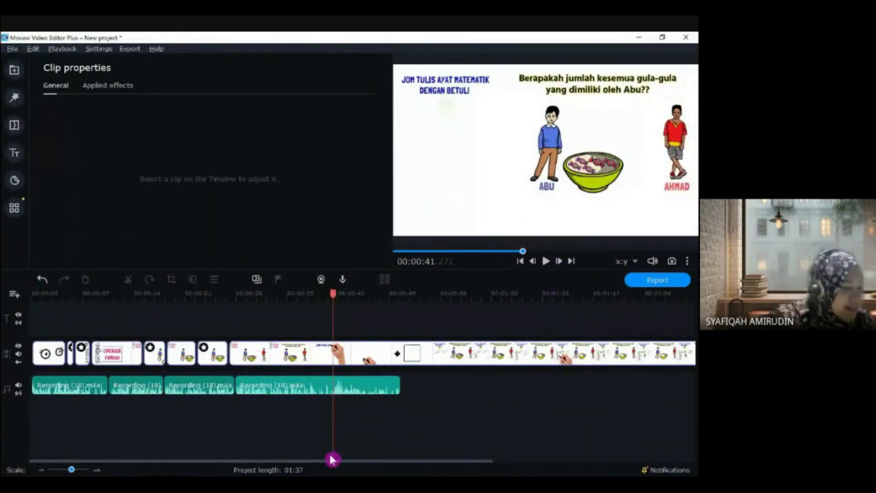
# Switch to Chrome and look through the YouTube playlist SHORT NOTES ANIMATION SEMUA DISINI (SEM 1) back to its first video
pyautogui.hotkey('alt', 'Tab')
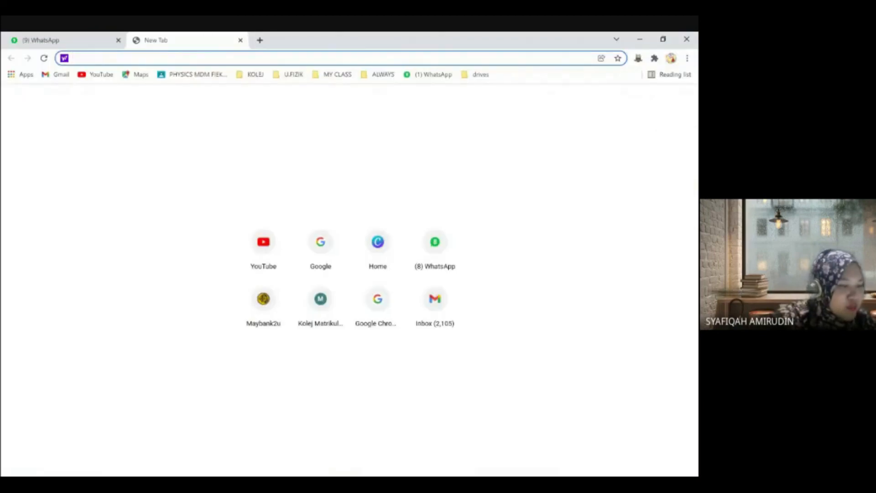
pyautogui.moveTo(397, 485)
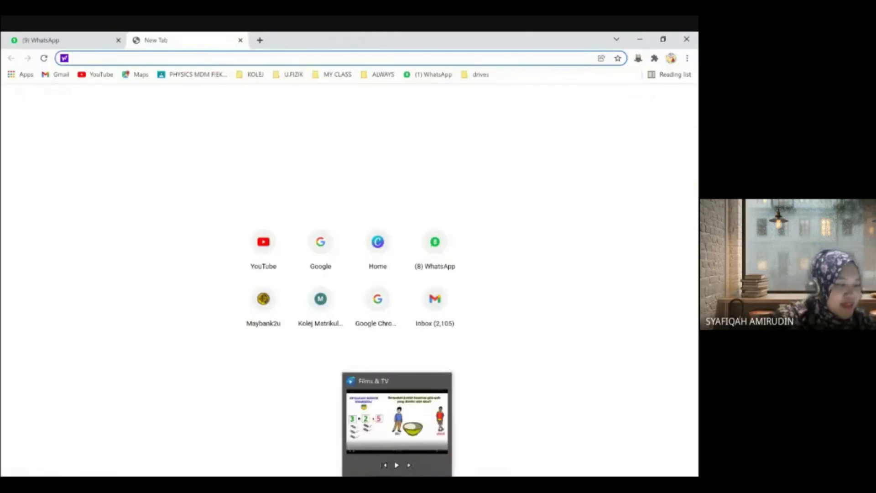
pyautogui.moveTo(351, 484)
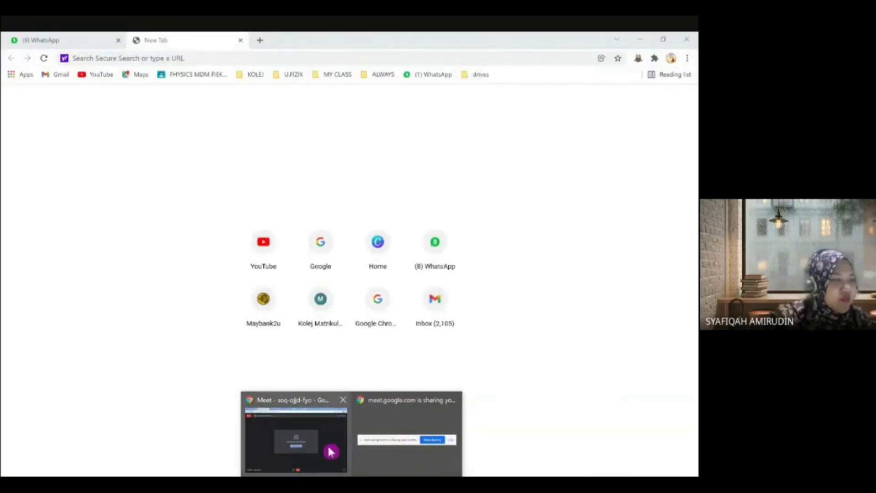
pyautogui.click(331, 451)
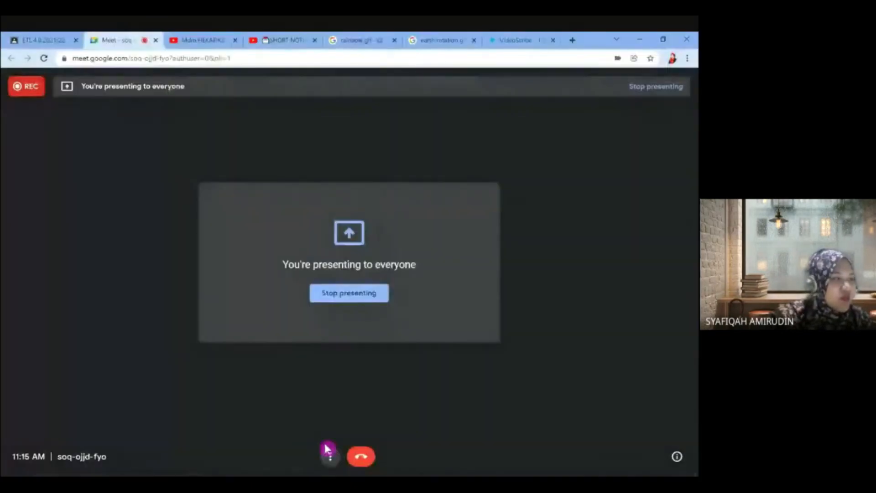
pyautogui.click(288, 40)
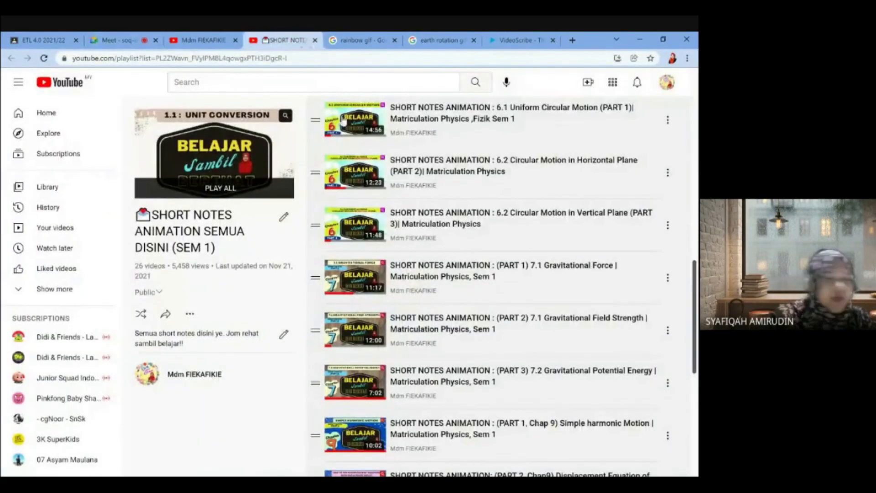
pyautogui.scroll(3, 403, 313)
pyautogui.scroll(3, 403, 312)
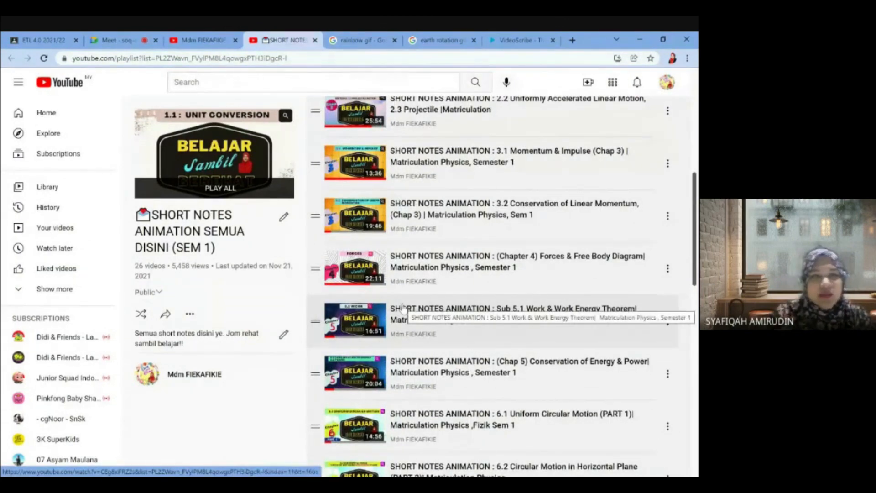
pyautogui.scroll(7, 403, 307)
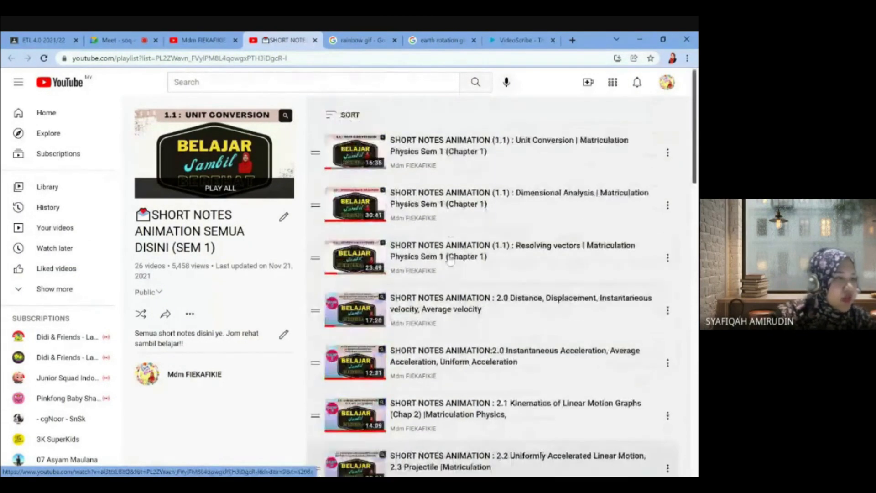
# Open the signed-in account's own YouTube channel and show further videos in its SHORT NOTES ANIMATION SEMUA DISINI (SEM 1) row
pyautogui.click(667, 86)
pyautogui.click(587, 149)
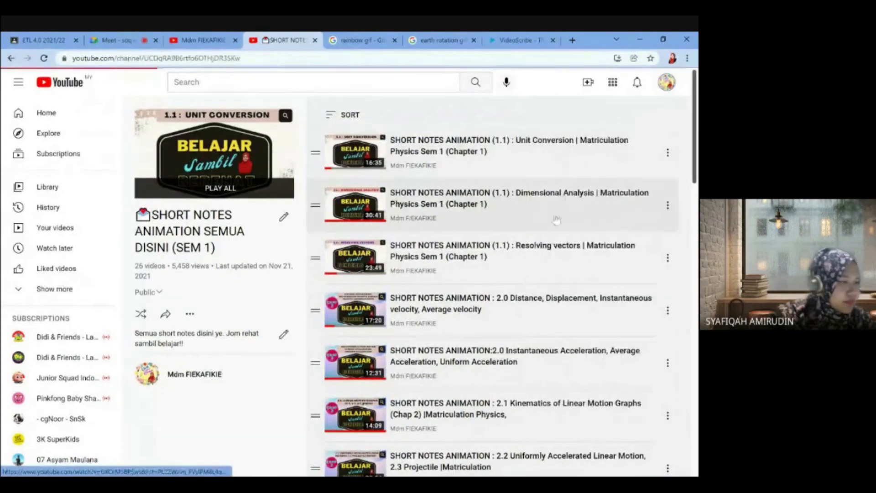
pyautogui.scroll(-4, 310, 351)
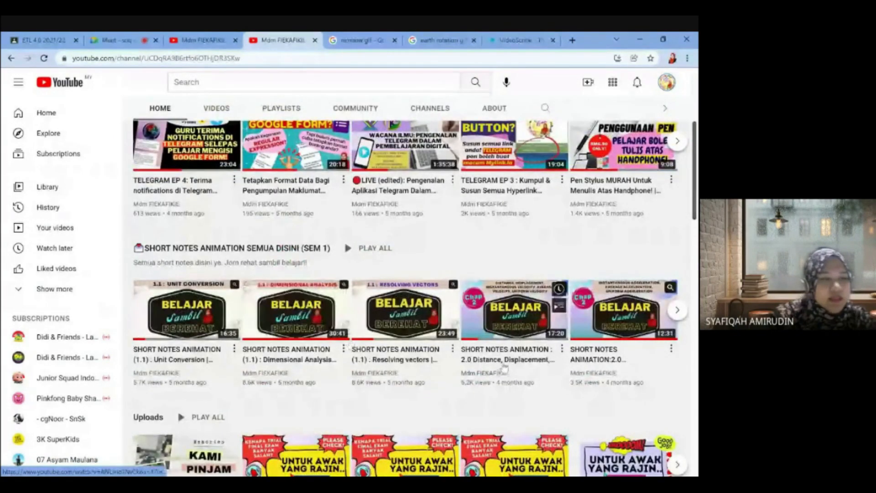
pyautogui.click(677, 310)
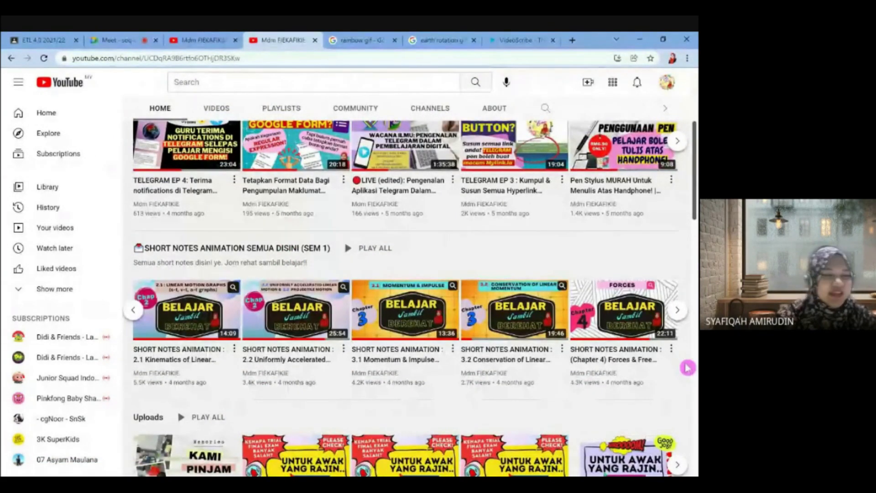